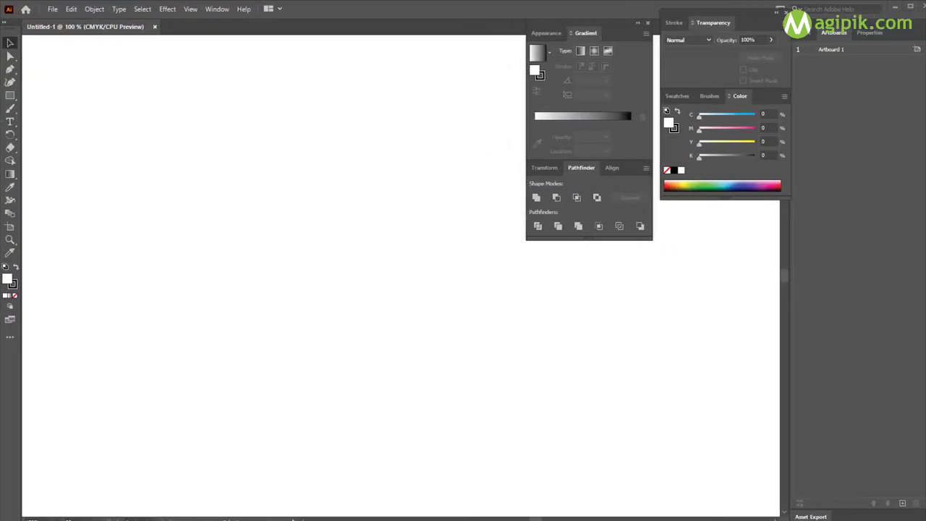
Step: Draw a wide ellipse and drag its left and right anchors down into a dome
{"action": "left_click", "coordinate": [11, 97]}
{"action": "left_click_drag", "start_coordinate": [12, 102], "coordinate": [65, 109]}
{"action": "left_click_drag", "start_coordinate": [179, 185], "coordinate": [466, 335]}
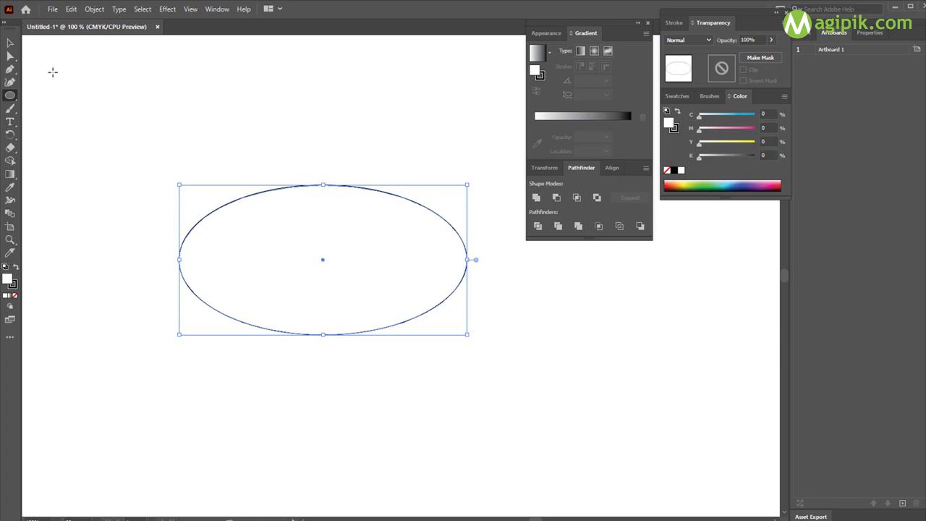
{"action": "left_click", "coordinate": [11, 57]}
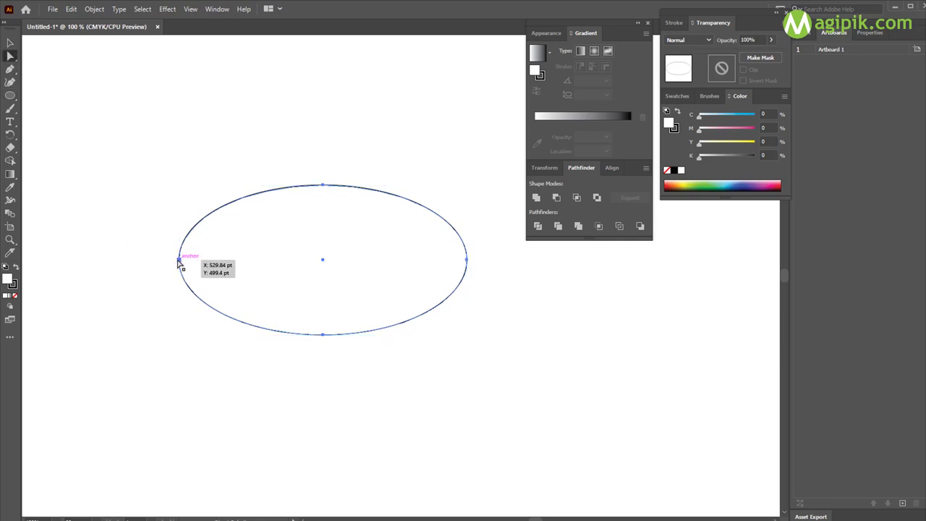
{"action": "left_click_drag", "start_coordinate": [164, 244], "coordinate": [534, 300]}
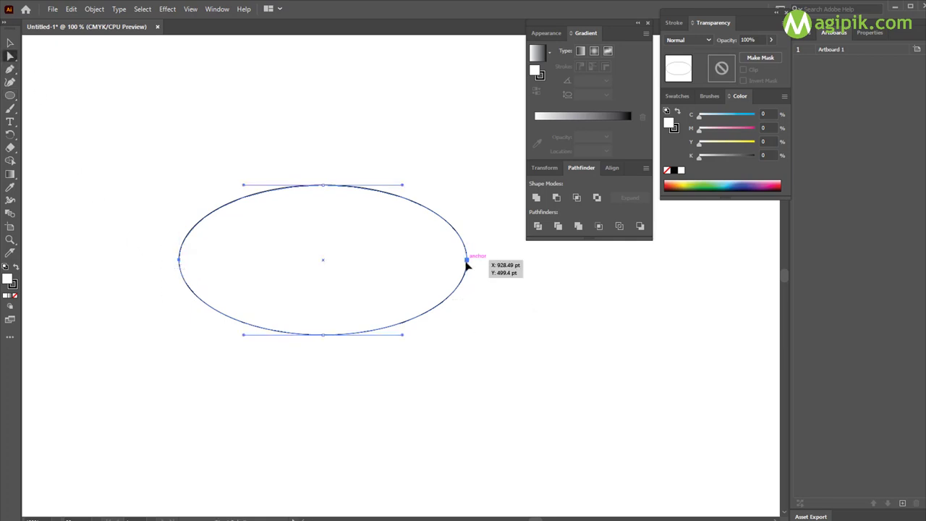
{"action": "left_click_drag", "start_coordinate": [467, 266], "coordinate": [466, 277]}
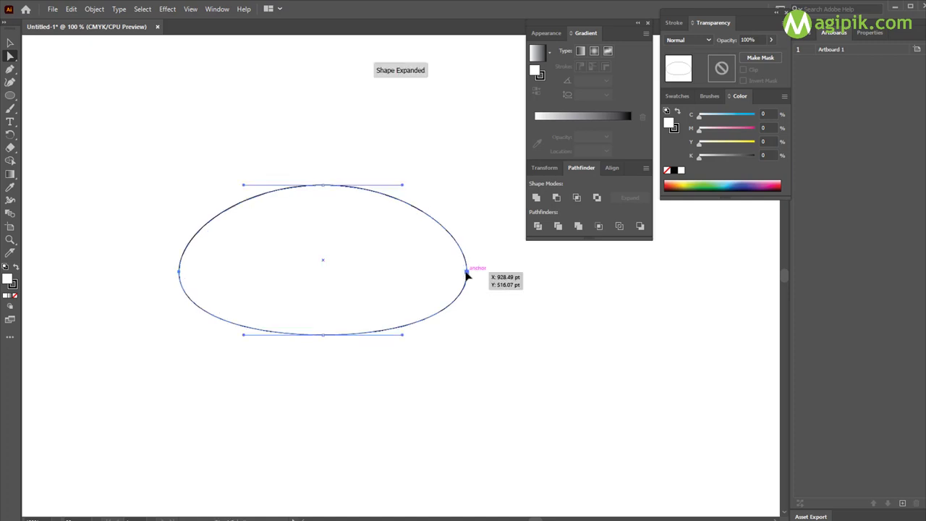
Step: Clear the panels from the artwork and nudge the dome's right anchor slightly
{"action": "left_click", "coordinate": [16, 42]}
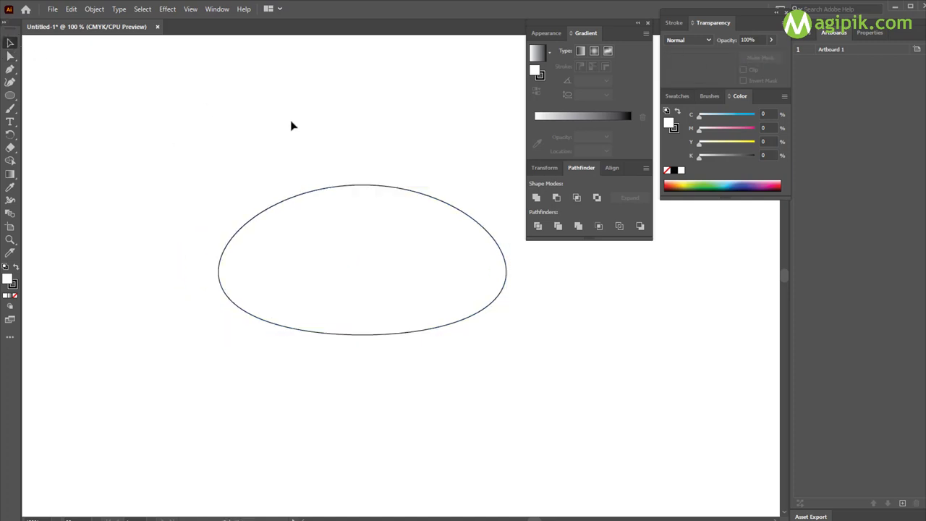
{"action": "left_click_drag", "start_coordinate": [612, 29], "coordinate": [738, 211]}
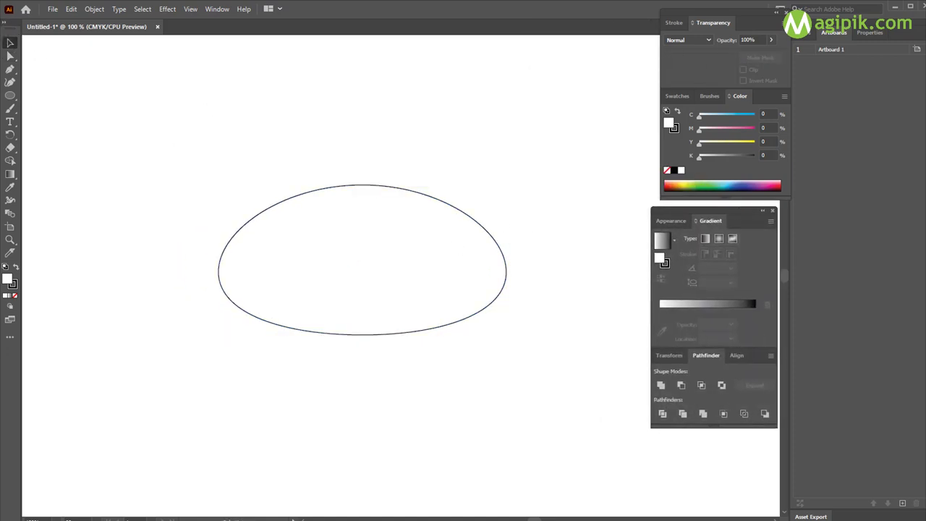
{"action": "left_click", "coordinate": [479, 312]}
{"action": "key", "text": "a"}
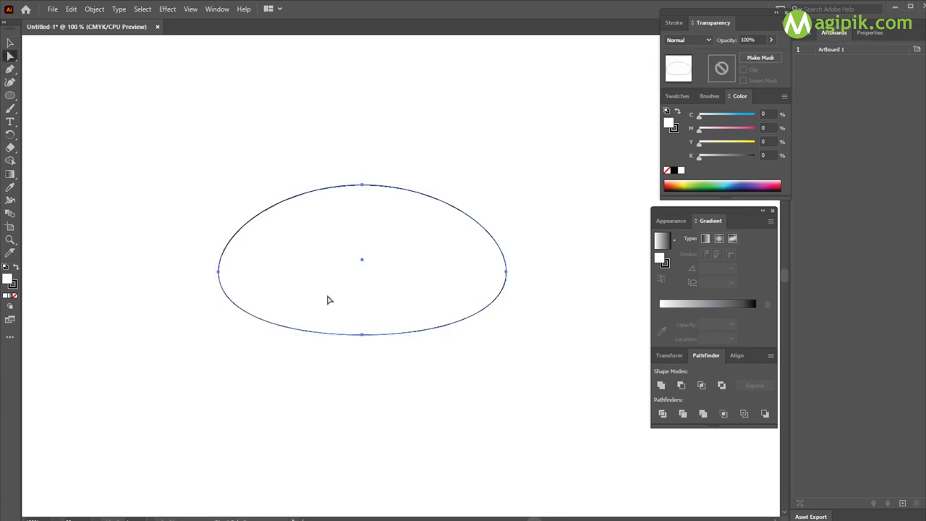
{"action": "left_click_drag", "start_coordinate": [508, 277], "coordinate": [506, 276]}
{"action": "left_click", "coordinate": [526, 267]}
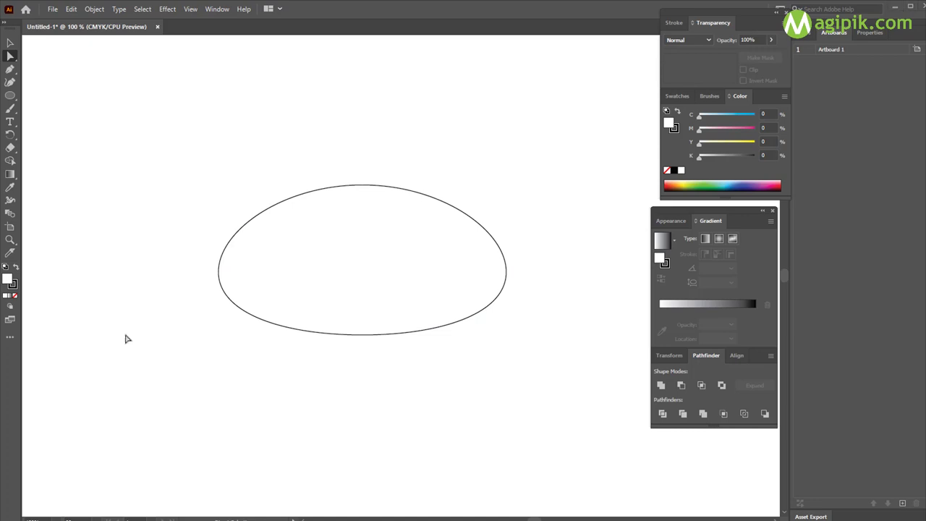
{"action": "left_click", "coordinate": [11, 96]}
Step: Draw a thin ellipse in the dome, then move, rotate near-horizontal and widen it
{"action": "left_click_drag", "start_coordinate": [353, 281], "coordinate": [491, 264]}
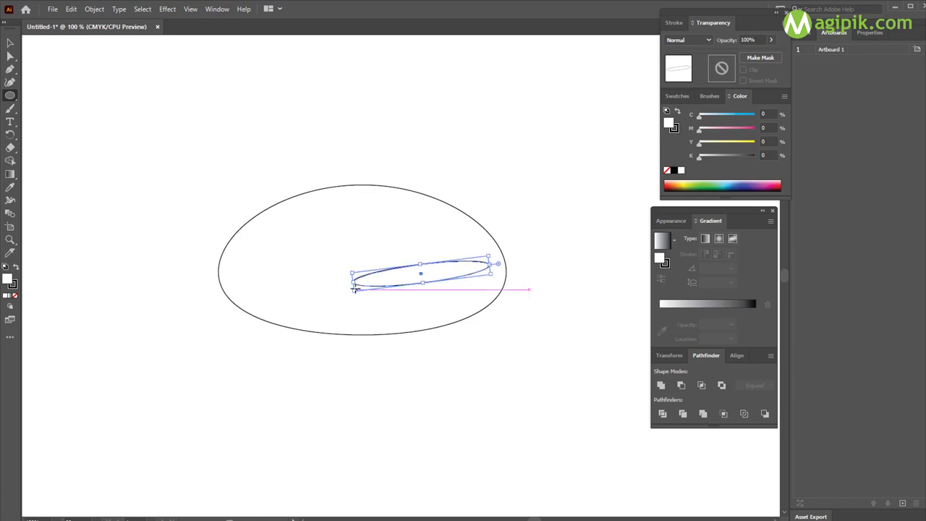
{"action": "left_click_drag", "start_coordinate": [347, 284], "coordinate": [329, 291]}
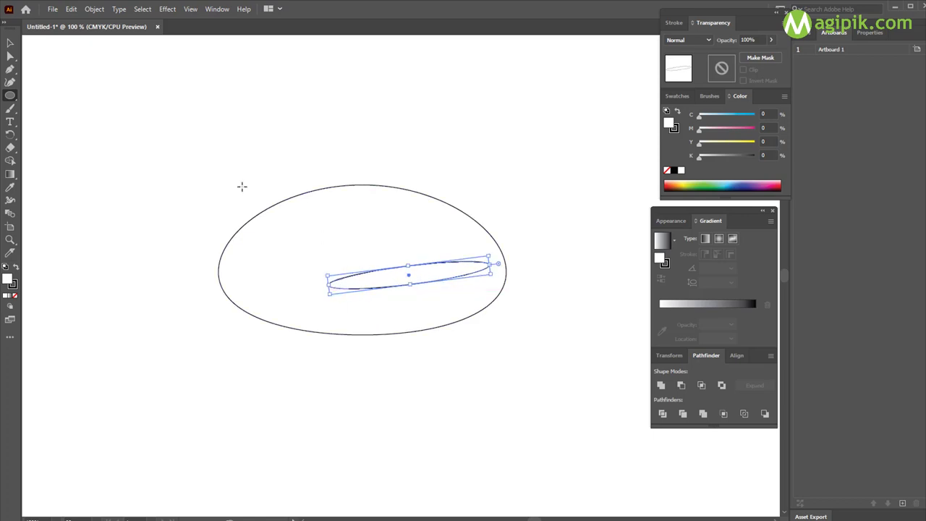
{"action": "left_click", "coordinate": [11, 43]}
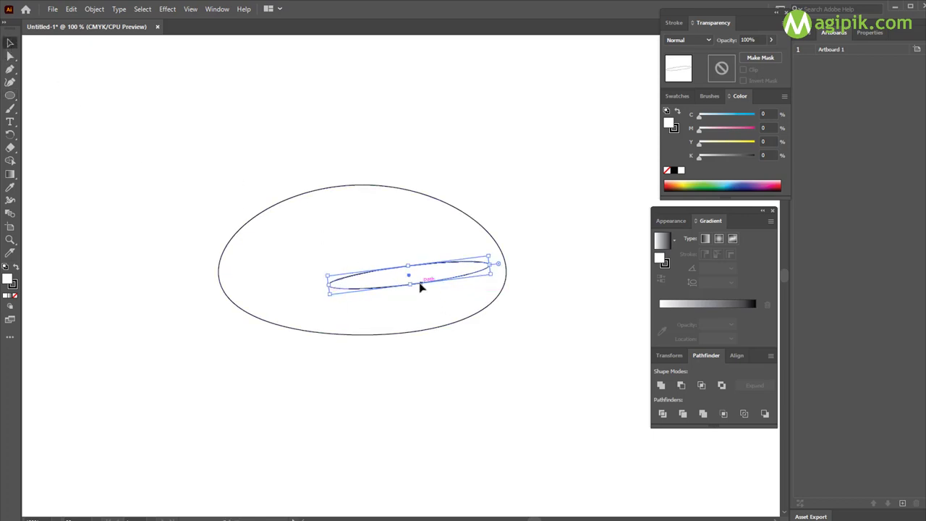
{"action": "left_click_drag", "start_coordinate": [421, 287], "coordinate": [403, 297]}
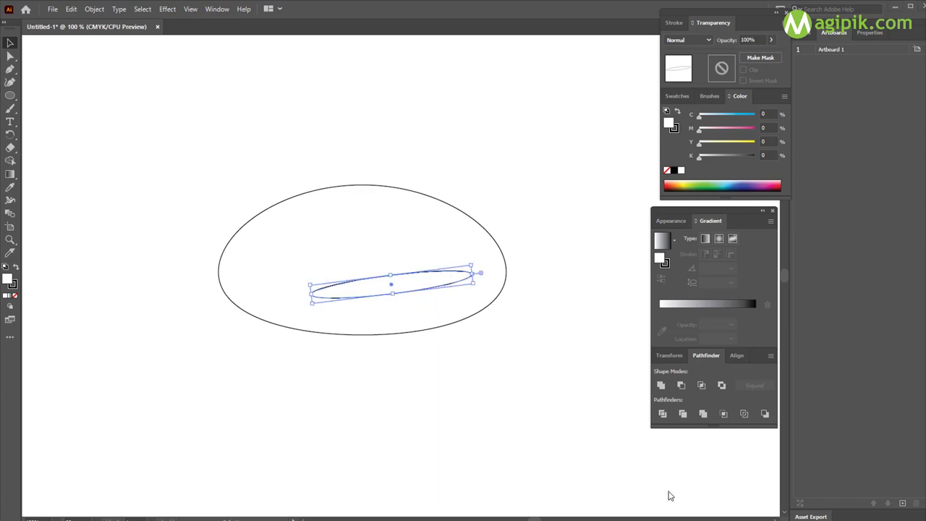
{"action": "left_click_drag", "start_coordinate": [475, 289], "coordinate": [475, 291]}
{"action": "left_click_drag", "start_coordinate": [405, 296], "coordinate": [407, 303]}
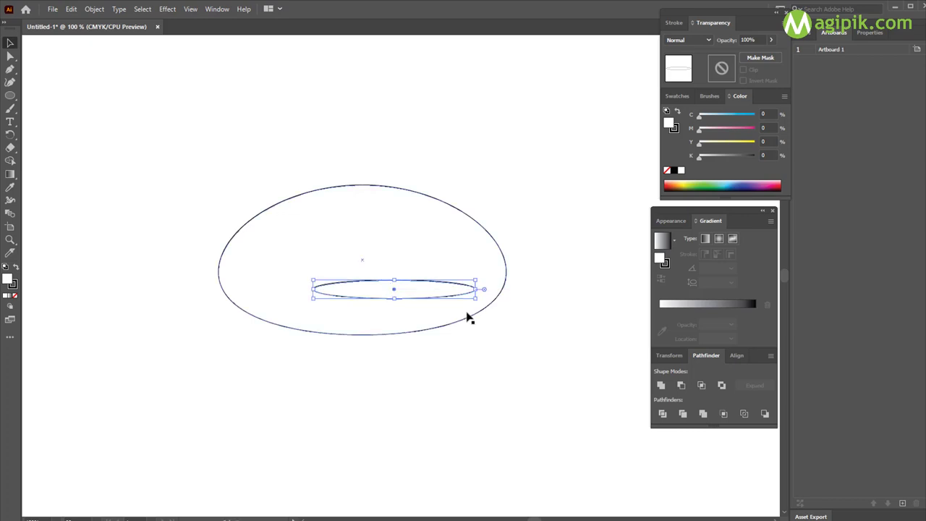
{"action": "left_click_drag", "start_coordinate": [475, 299], "coordinate": [488, 298]}
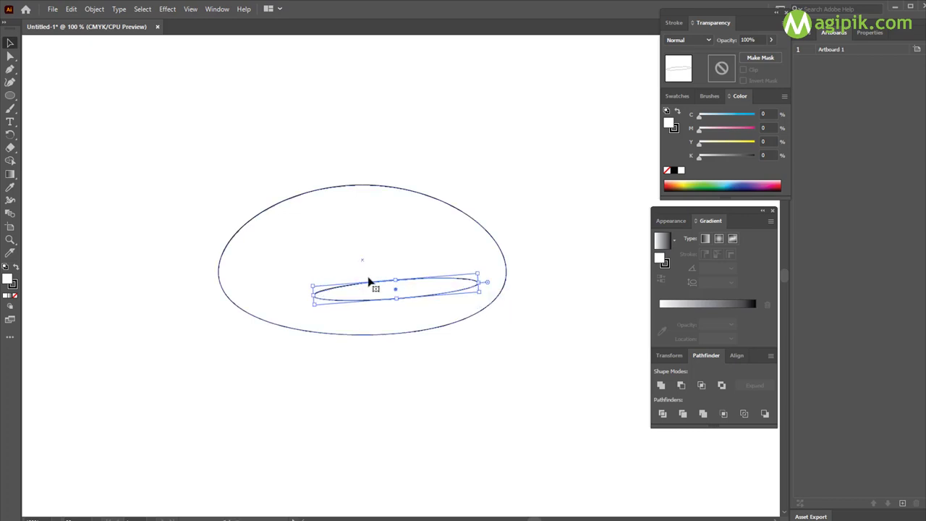
Step: Taper the streak toward its left end via its anchors, then Alt-drag a copy below
{"action": "left_click", "coordinate": [10, 55]}
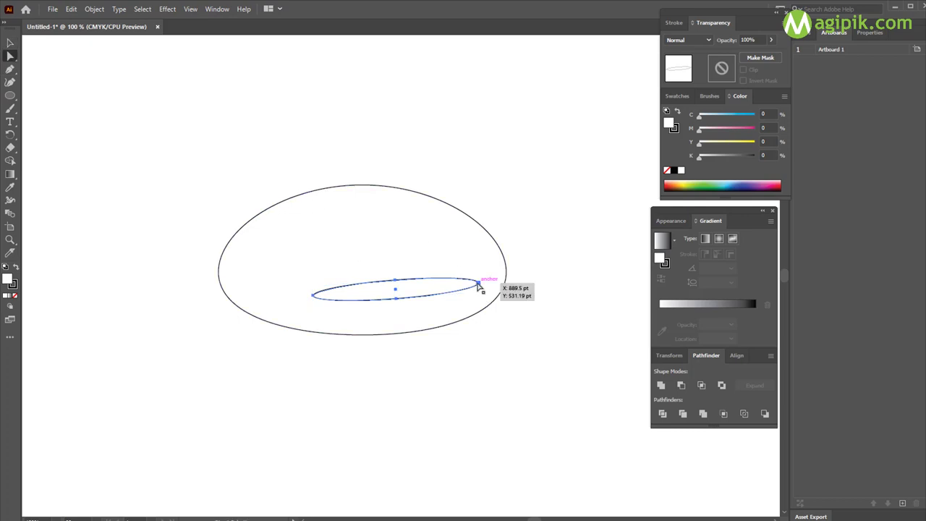
{"action": "mouse_move", "coordinate": [477, 287]}
{"action": "left_mouse_down"}
{"action": "mouse_move", "coordinate": [479, 297]}
{"action": "mouse_move", "coordinate": [477, 269]}
{"action": "left_mouse_up"}
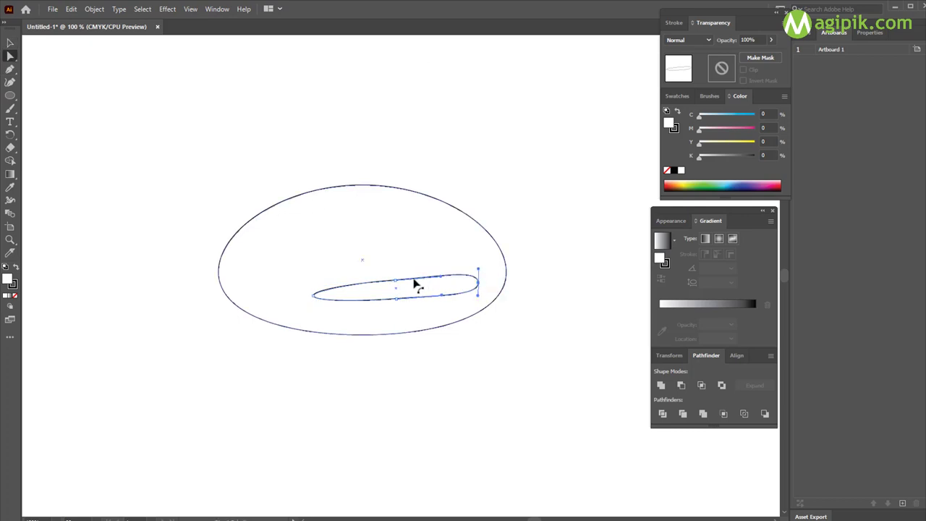
{"action": "left_click_drag", "start_coordinate": [397, 306], "coordinate": [350, 301]}
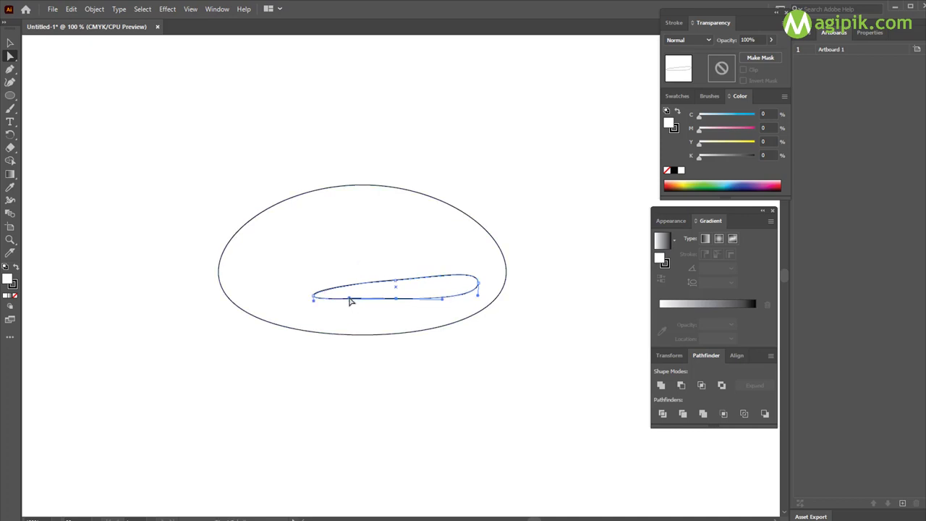
{"action": "left_click", "coordinate": [10, 43]}
{"action": "left_click", "coordinate": [406, 153]}
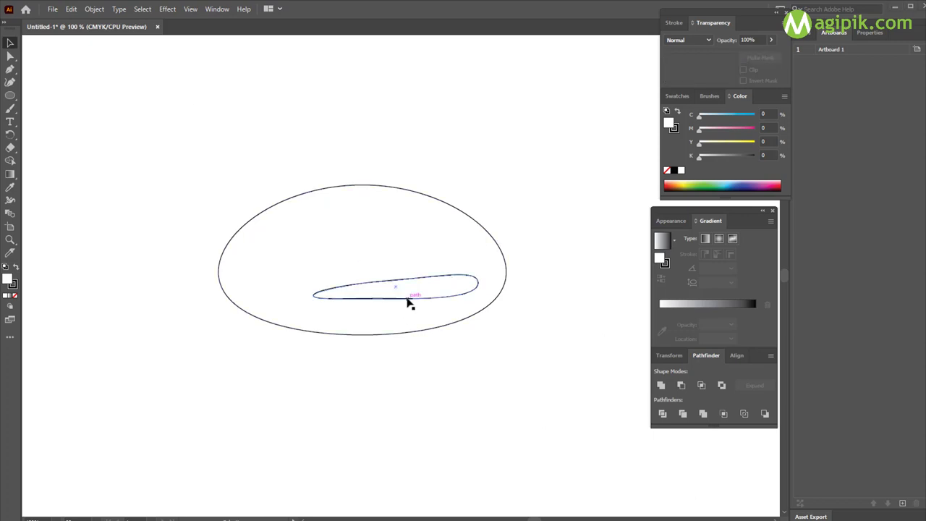
{"action": "left_click", "coordinate": [410, 299]}
{"action": "mouse_move", "coordinate": [402, 295]}
{"action": "left_mouse_down"}
{"action": "mouse_move", "coordinate": [413, 306]}
{"action": "mouse_move", "coordinate": [392, 313]}
{"action": "mouse_move", "coordinate": [414, 329]}
{"action": "mouse_move", "coordinate": [400, 315]}
{"action": "left_mouse_up"}
Step: Stretch the lower streak copy and shift it slightly right under the first
{"action": "scroll", "coordinate": [393, 307], "scroll_direction": "up", "scroll_amount": 1}
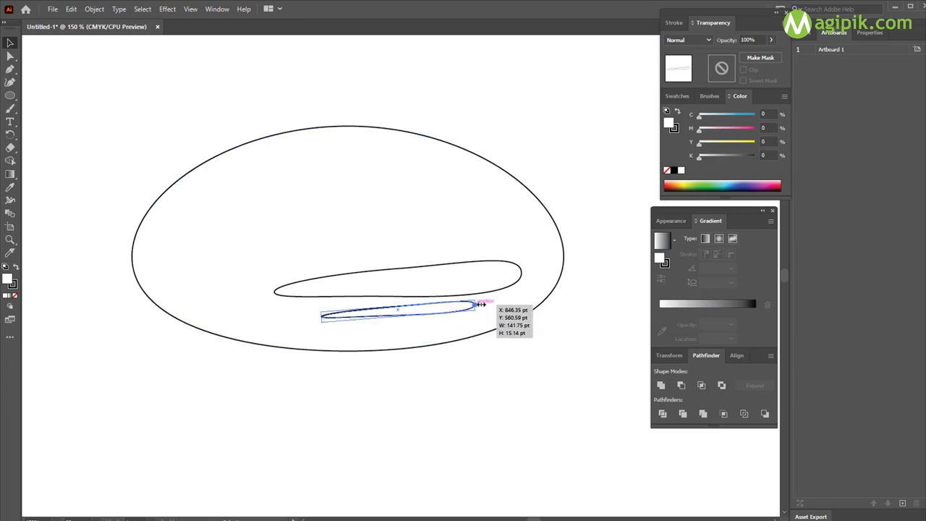
{"action": "left_click_drag", "start_coordinate": [480, 303], "coordinate": [481, 307]}
{"action": "left_click", "coordinate": [616, 473]}
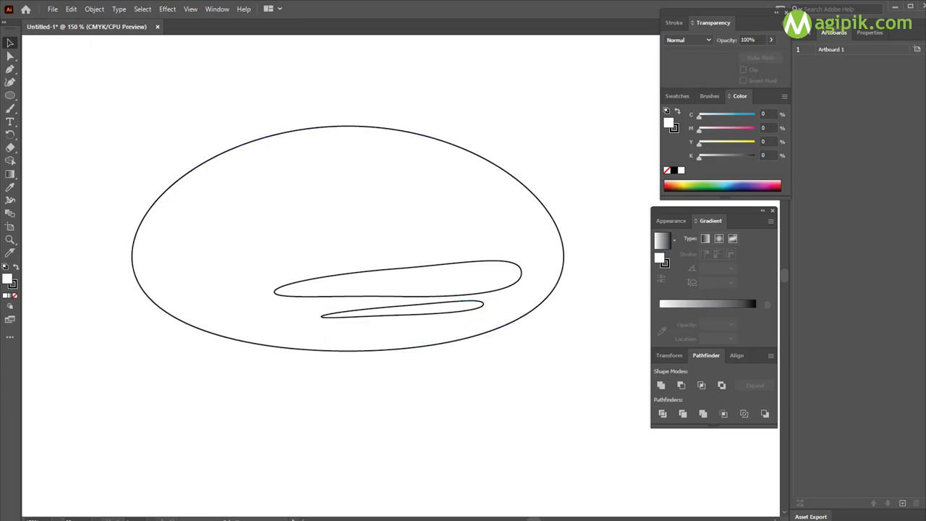
{"action": "left_click", "coordinate": [469, 313]}
{"action": "left_click_drag", "start_coordinate": [465, 313], "coordinate": [477, 313]}
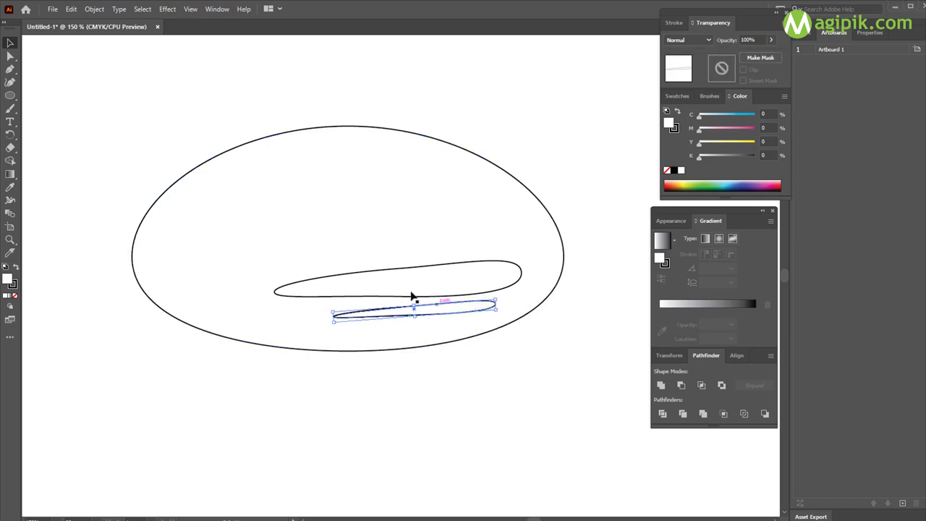
{"action": "left_click", "coordinate": [492, 389]}
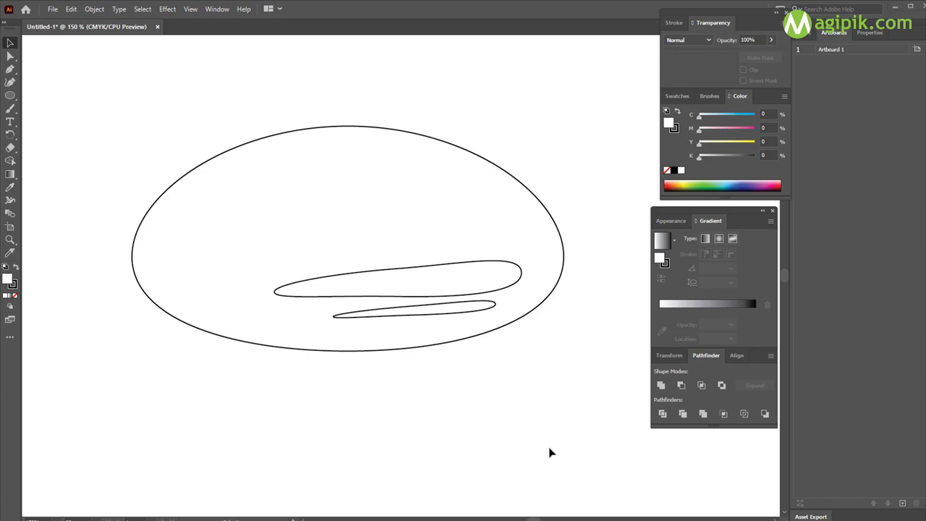
Step: Give the dome a gradient fill with a middle stop and a K40 grey left stop
{"action": "left_click", "coordinate": [469, 335]}
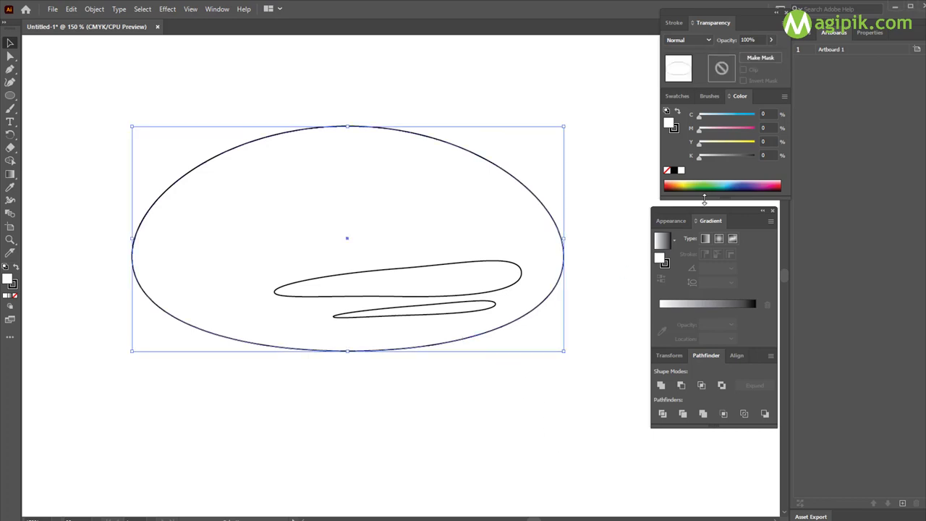
{"action": "left_click", "coordinate": [695, 303]}
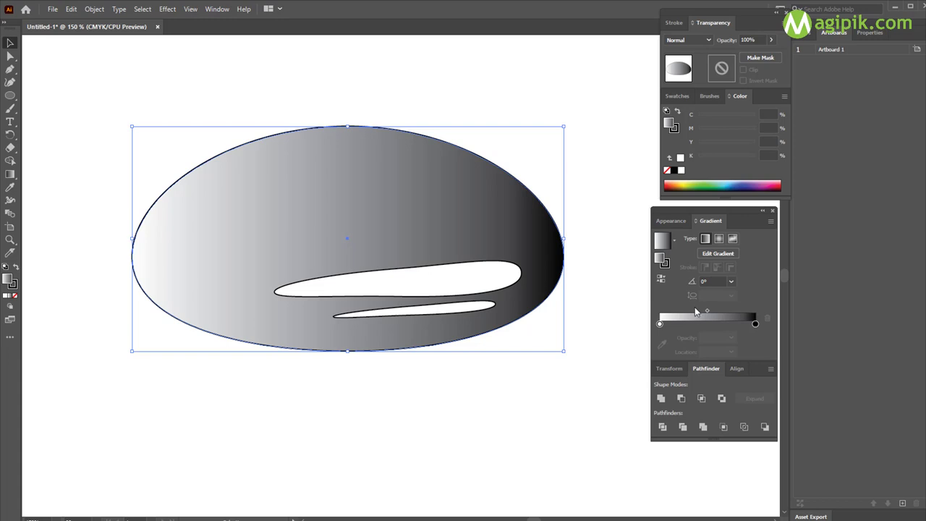
{"action": "left_click", "coordinate": [709, 326]}
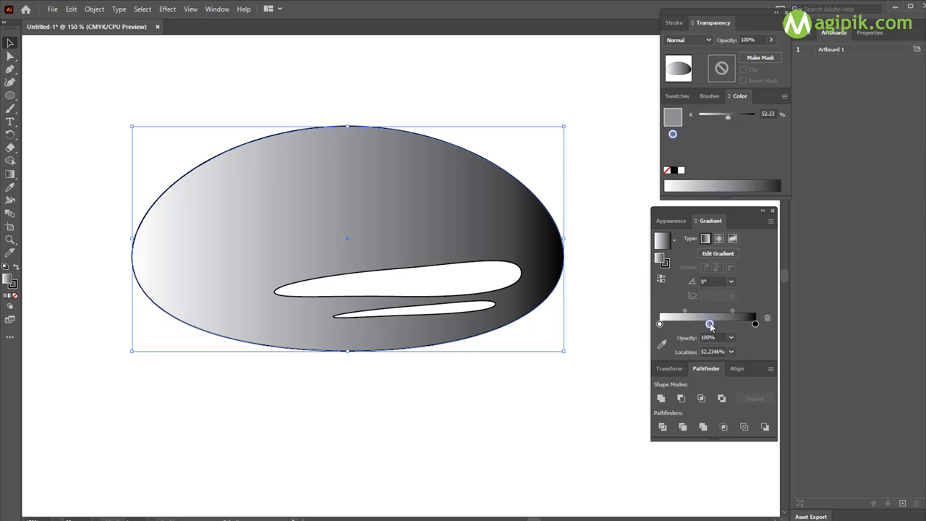
{"action": "left_click", "coordinate": [659, 324]}
{"action": "double_click", "coordinate": [659, 324]}
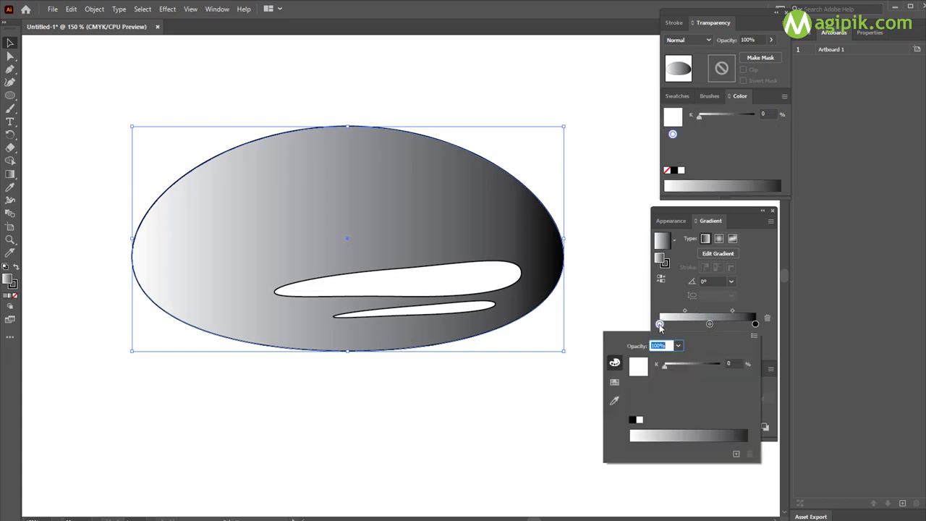
{"action": "left_click_drag", "start_coordinate": [667, 369], "coordinate": [675, 367]}
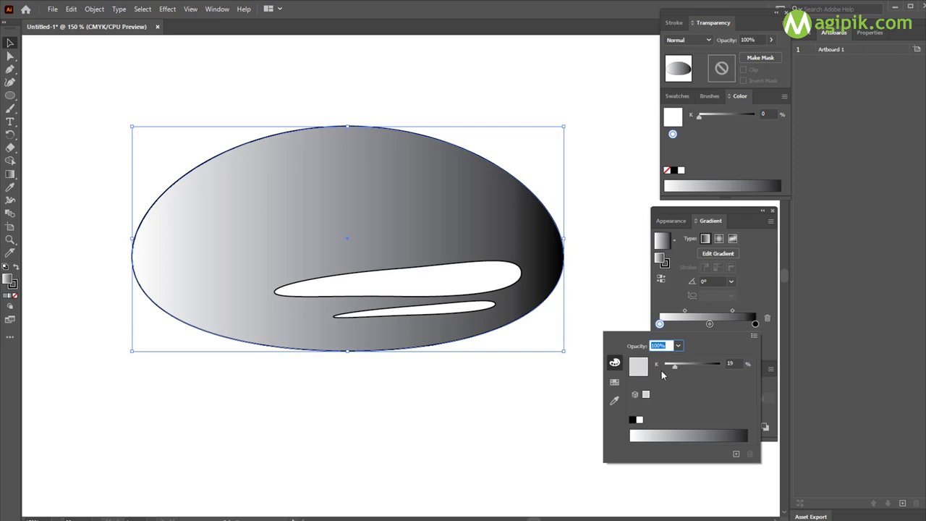
{"action": "left_click", "coordinate": [615, 383]}
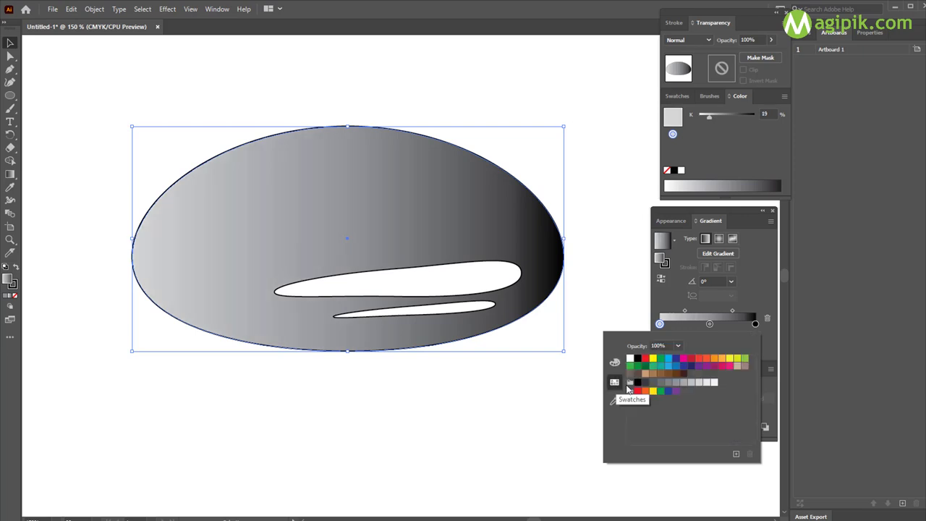
{"action": "left_click", "coordinate": [677, 384]}
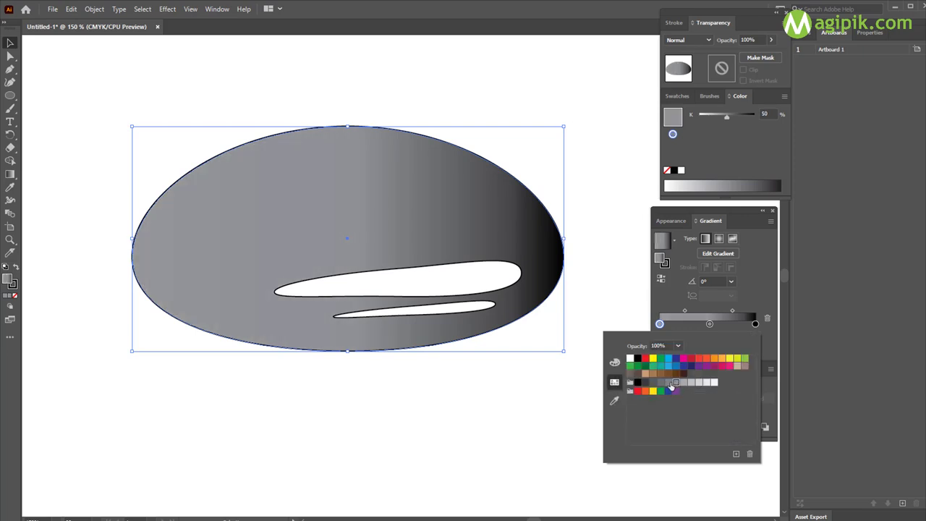
{"action": "left_click", "coordinate": [683, 382]}
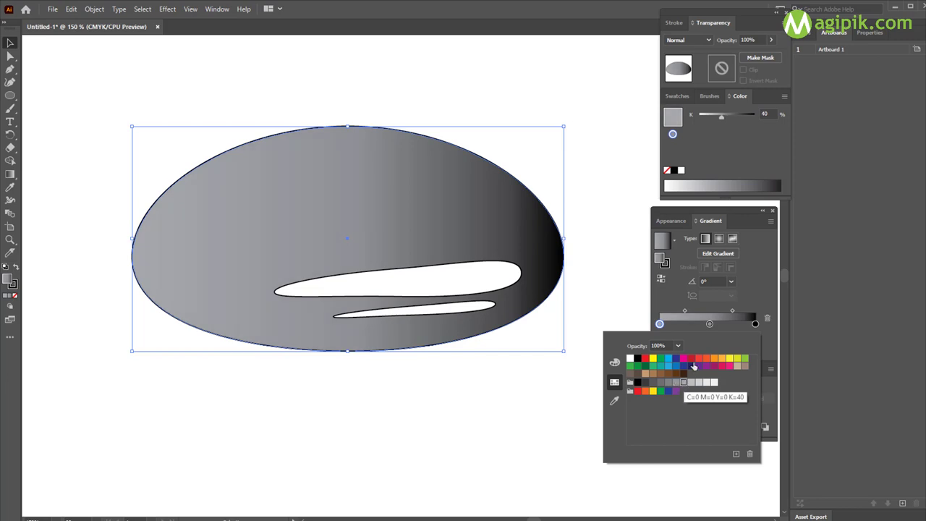
Step: Make the dome's gradient Radial and open the middle stop's colour swatches
{"action": "left_click", "coordinate": [721, 241]}
{"action": "left_click", "coordinate": [721, 241]}
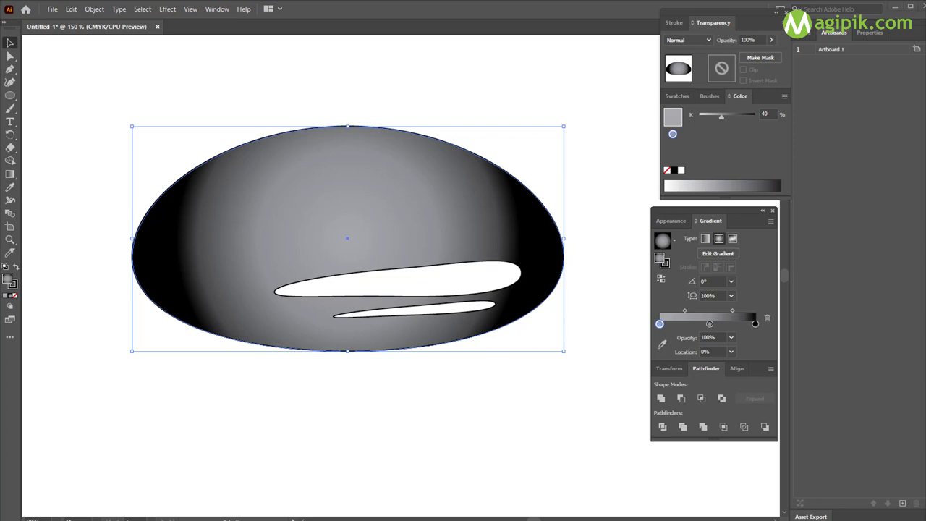
{"action": "left_click", "coordinate": [709, 323]}
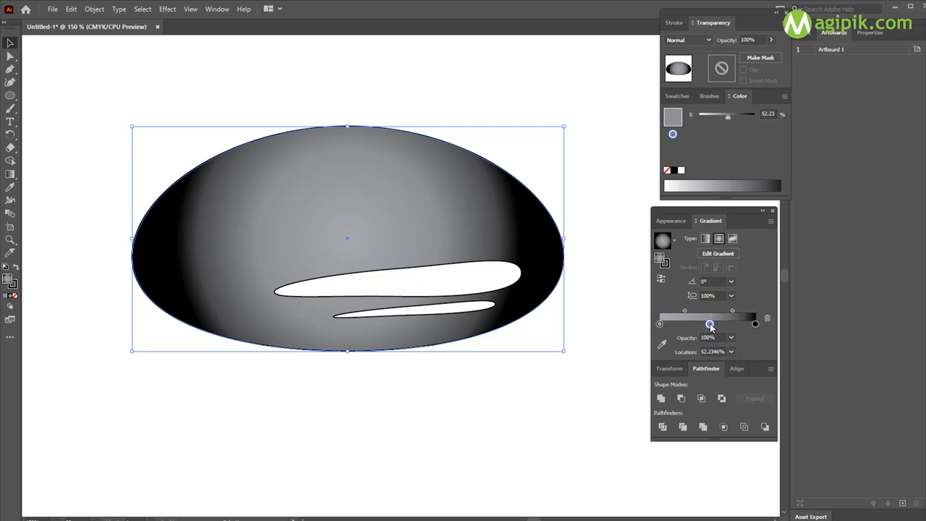
{"action": "double_click", "coordinate": [709, 324]}
{"action": "left_click", "coordinate": [614, 361]}
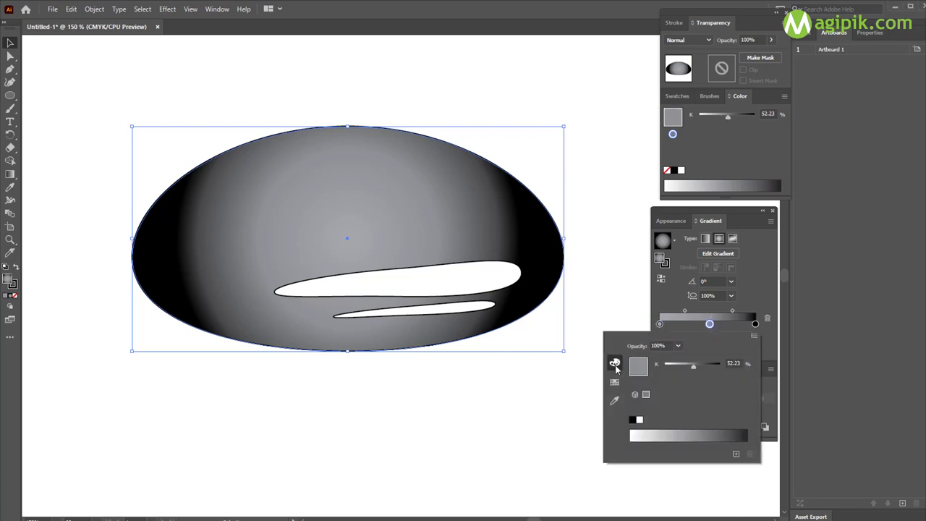
{"action": "left_click", "coordinate": [614, 381]}
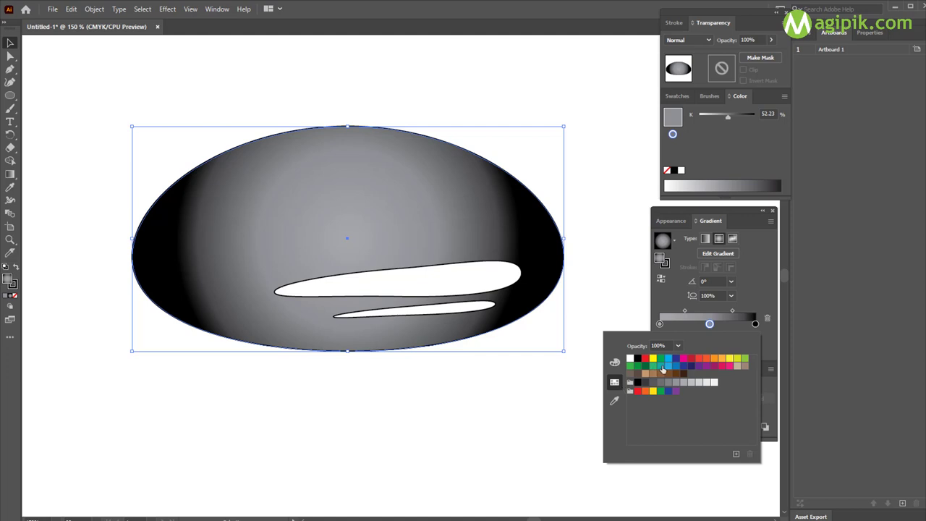
Step: Colour the middle gradient stop deep blue, C93 K46, from a cyan swatch
{"action": "left_click", "coordinate": [666, 367]}
{"action": "left_click", "coordinate": [614, 361]}
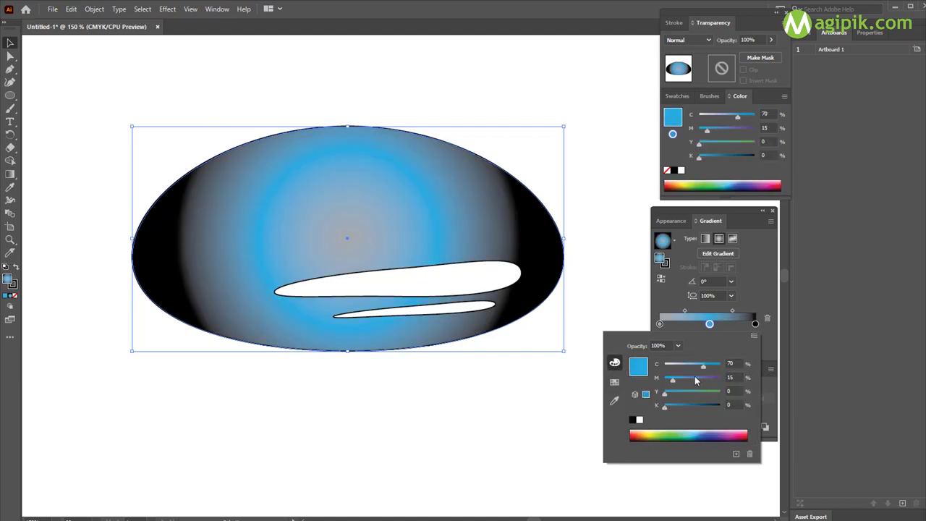
{"action": "mouse_move", "coordinate": [666, 410]}
{"action": "left_mouse_down"}
{"action": "mouse_move", "coordinate": [705, 407]}
{"action": "mouse_move", "coordinate": [689, 408]}
{"action": "left_mouse_up"}
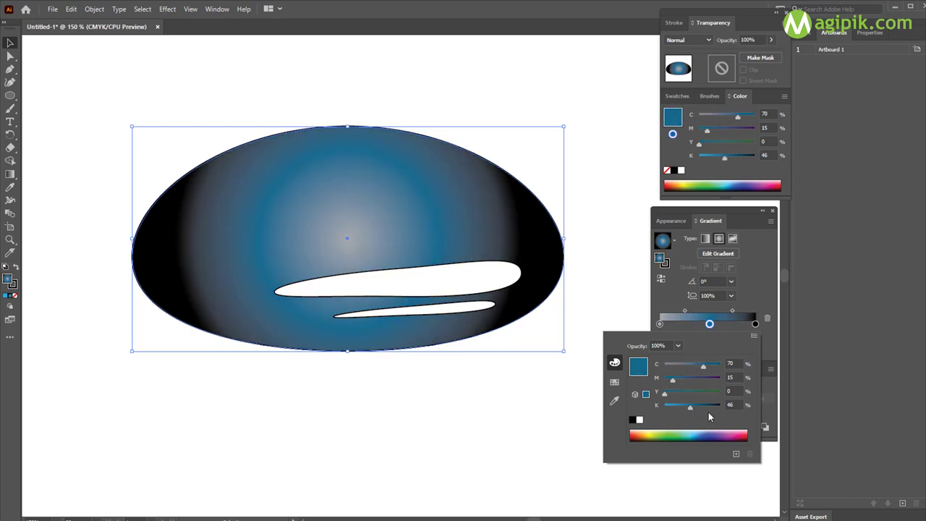
{"action": "left_click_drag", "start_coordinate": [715, 371], "coordinate": [718, 369]}
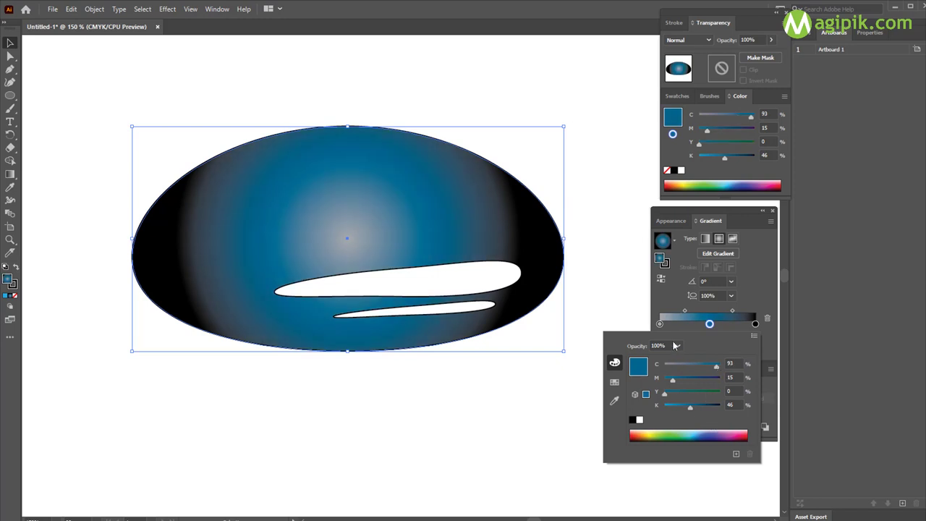
Step: Set the left gradient stop to a bluish grey of about C30 K56
{"action": "left_click", "coordinate": [659, 325]}
{"action": "double_click", "coordinate": [659, 325]}
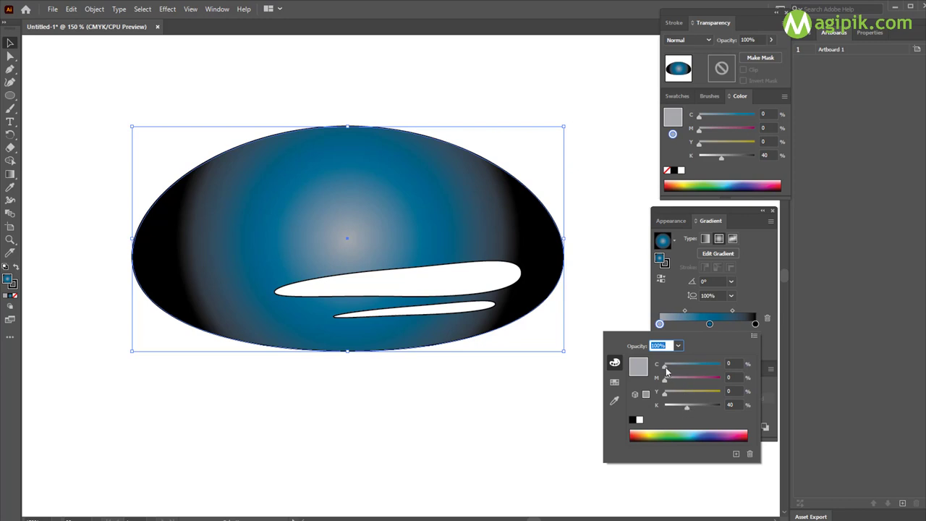
{"action": "left_click_drag", "start_coordinate": [665, 366], "coordinate": [676, 368]}
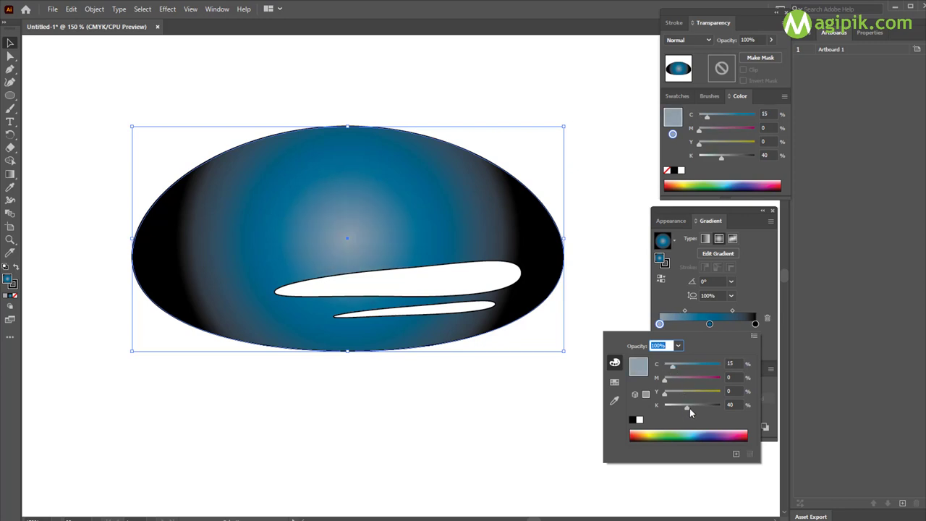
{"action": "left_click_drag", "start_coordinate": [689, 408], "coordinate": [698, 407]}
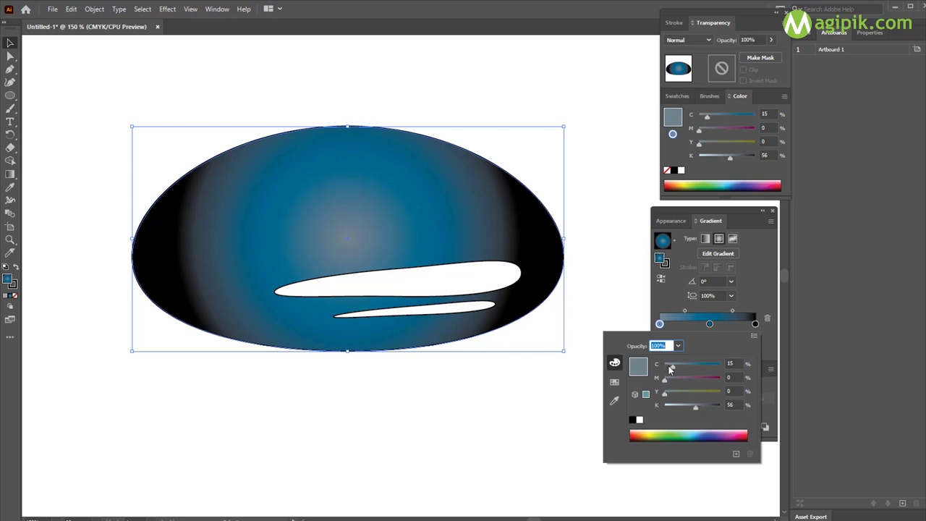
{"action": "left_click_drag", "start_coordinate": [674, 368], "coordinate": [682, 370]}
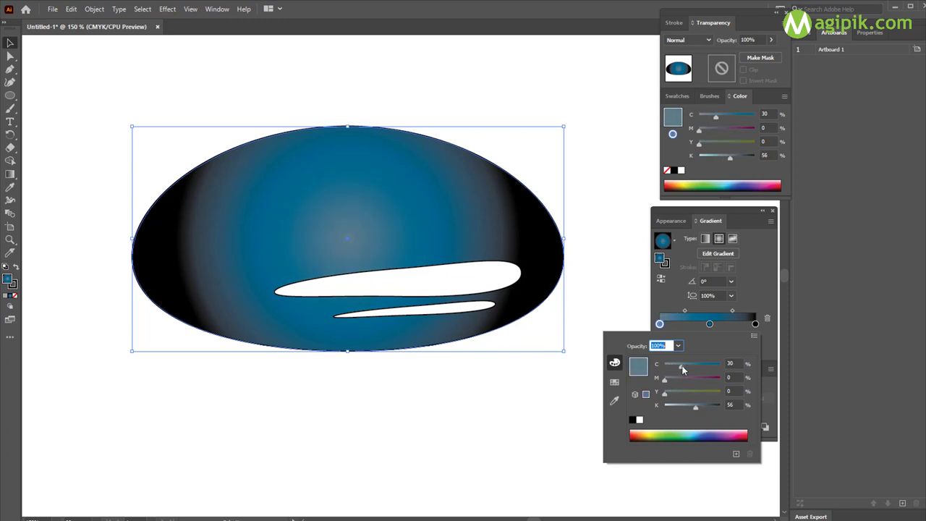
{"action": "left_click", "coordinate": [756, 324]}
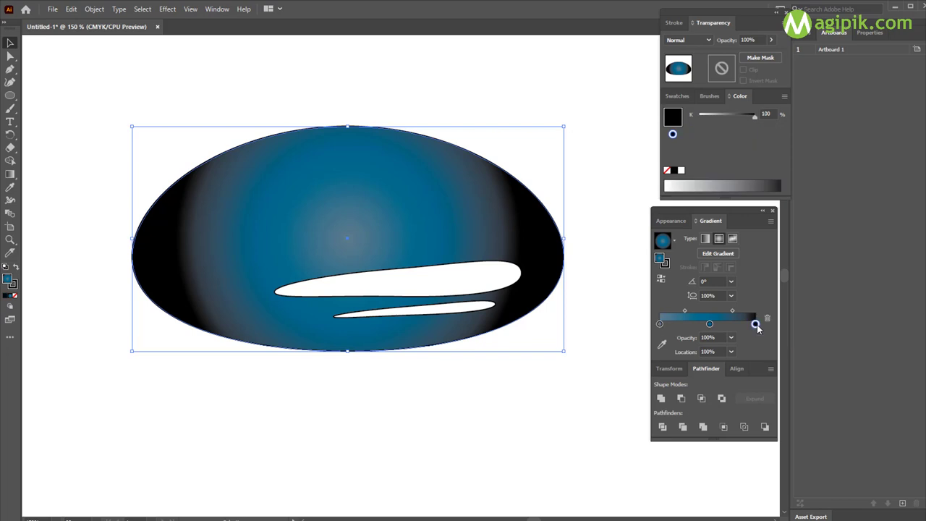
Step: Change the right gradient stop from black to a blue swatch darkened to K93
{"action": "double_click", "coordinate": [755, 324]}
{"action": "left_click", "coordinate": [615, 382]}
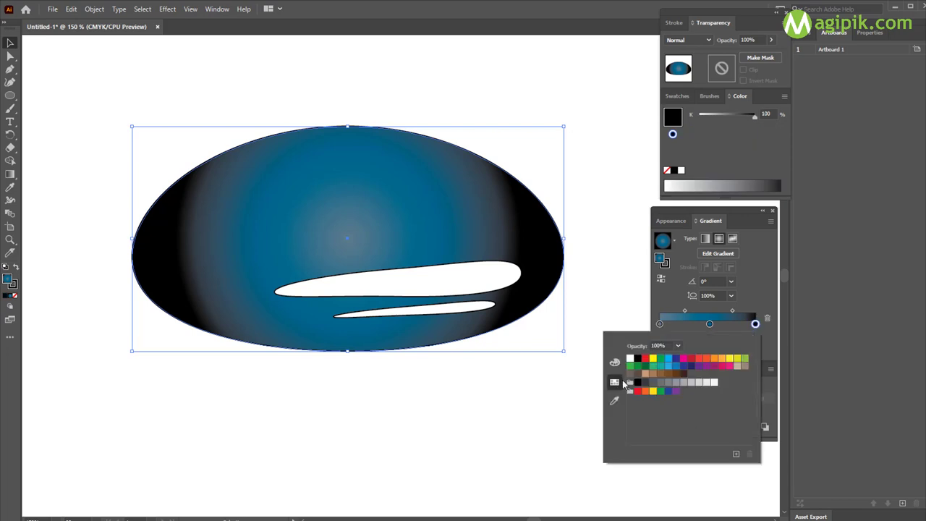
{"action": "left_click", "coordinate": [667, 369]}
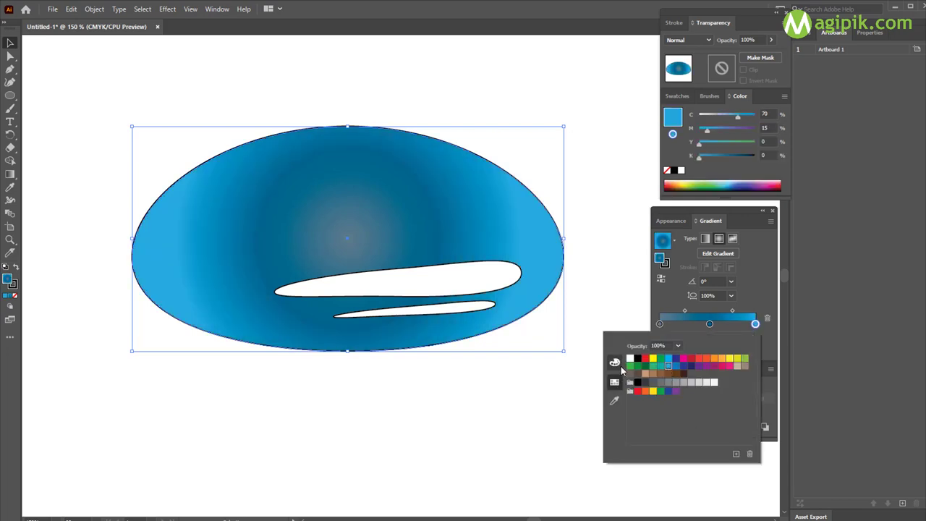
{"action": "left_click", "coordinate": [614, 362]}
{"action": "left_click_drag", "start_coordinate": [667, 407], "coordinate": [712, 408]}
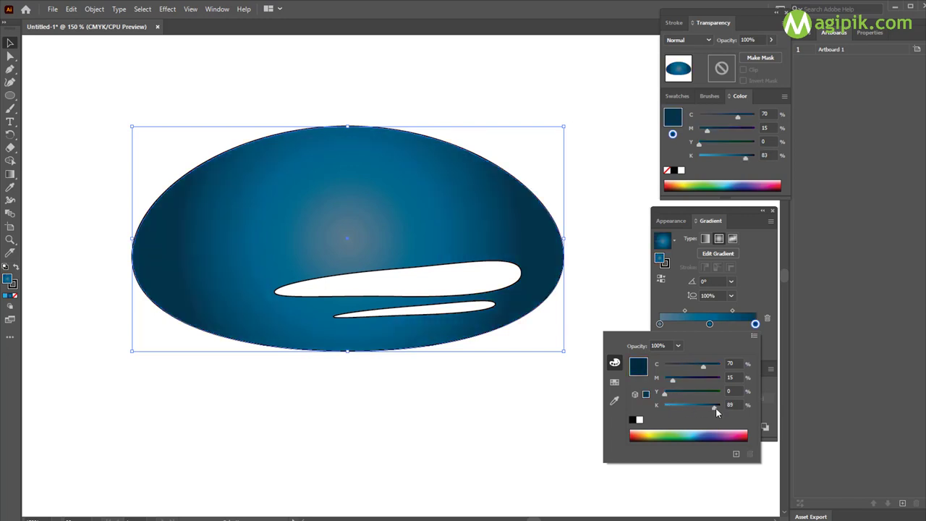
{"action": "left_click_drag", "start_coordinate": [716, 408], "coordinate": [717, 407]}
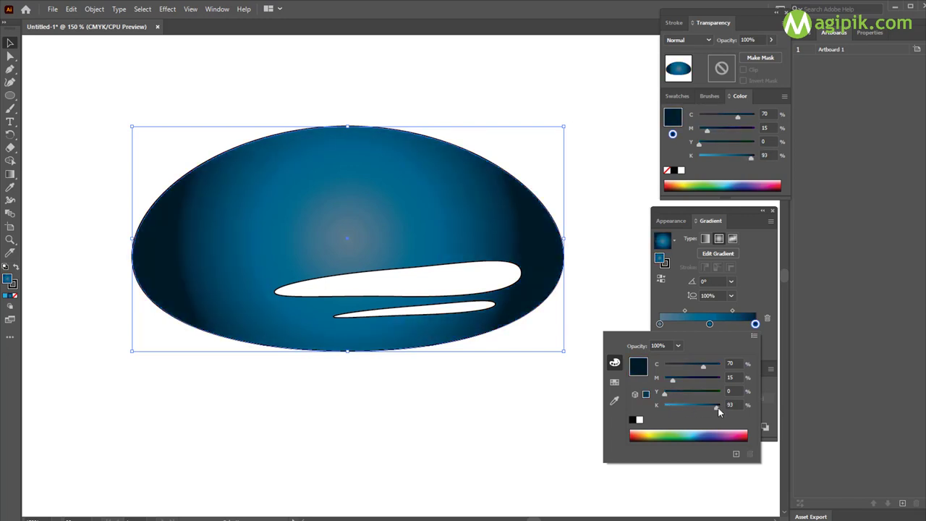
{"action": "key", "text": "Escape"}
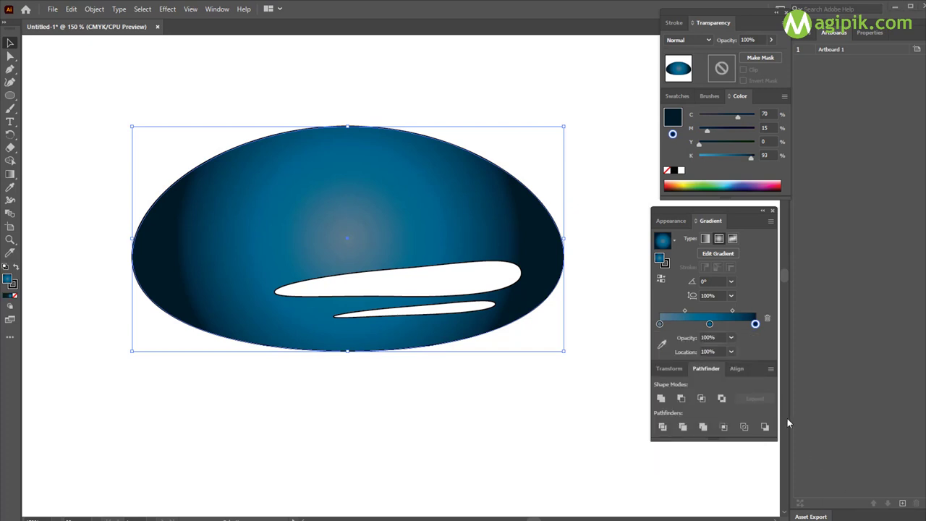
Step: Darken the middle stop to C98 K68 and the centre stop to C34 K62
{"action": "left_click", "coordinate": [710, 324]}
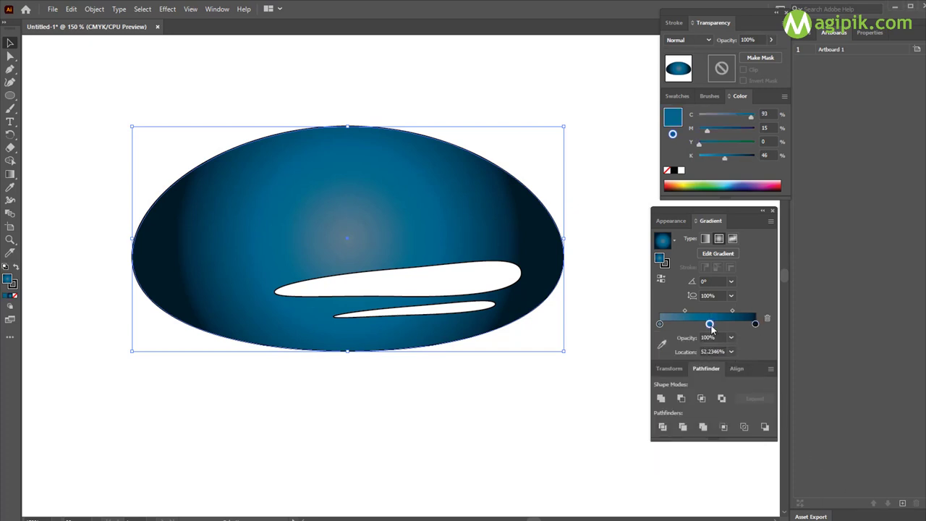
{"action": "double_click", "coordinate": [710, 325]}
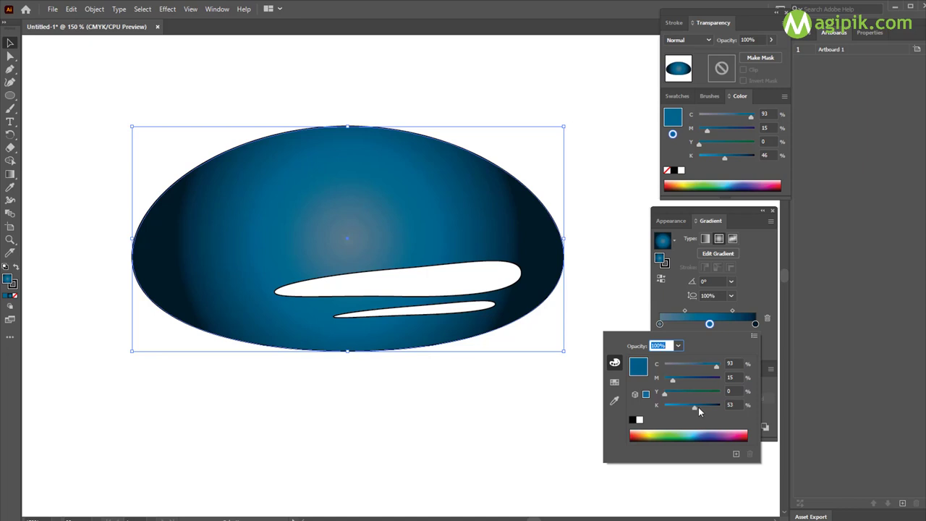
{"action": "left_click_drag", "start_coordinate": [698, 407], "coordinate": [700, 407]}
{"action": "left_click_drag", "start_coordinate": [696, 409], "coordinate": [701, 408]}
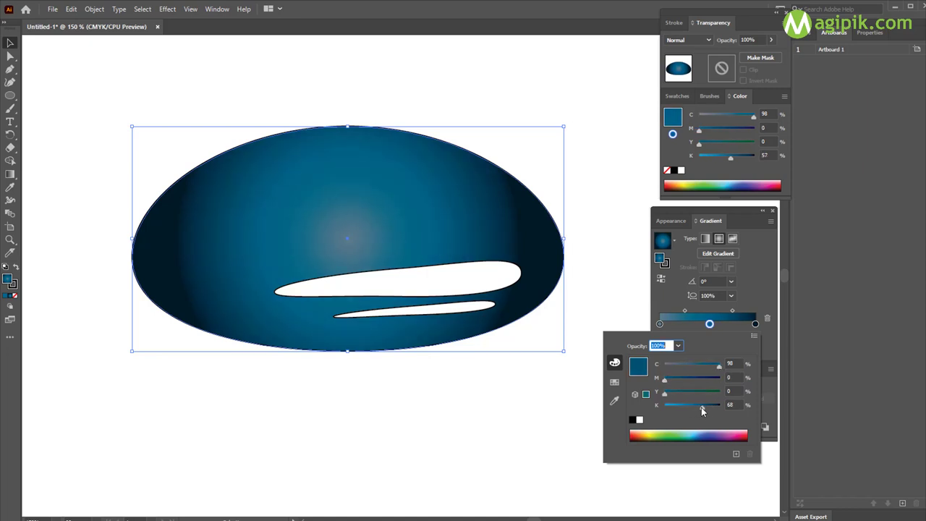
{"action": "double_click", "coordinate": [659, 324]}
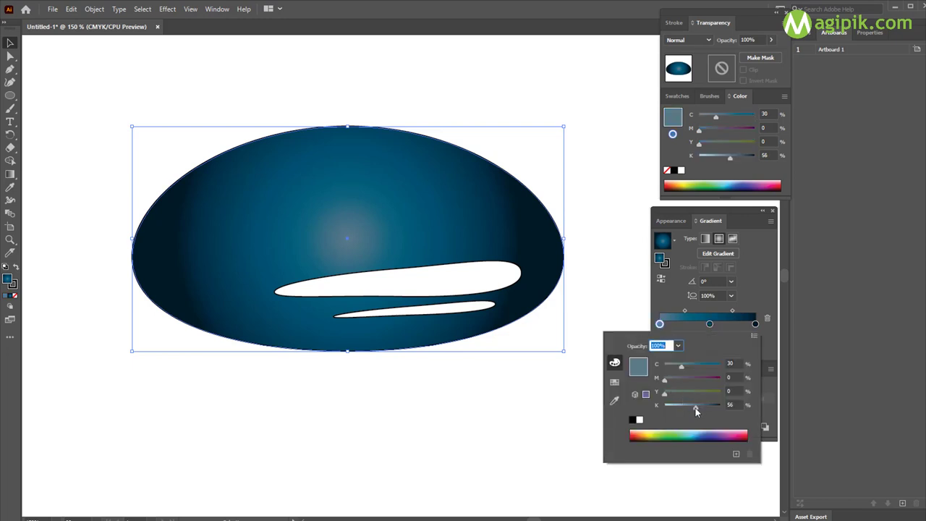
{"action": "left_click_drag", "start_coordinate": [696, 406], "coordinate": [699, 406]}
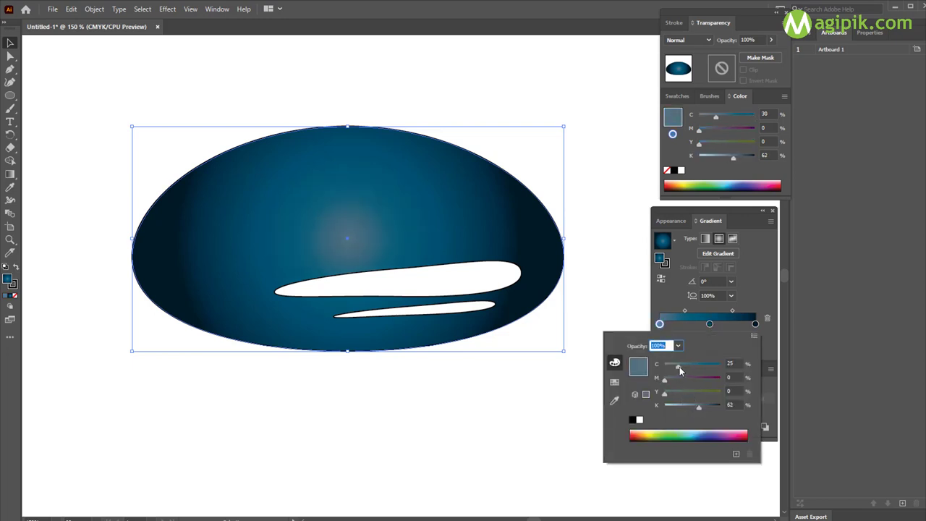
{"action": "left_click_drag", "start_coordinate": [679, 367], "coordinate": [684, 366]}
{"action": "left_click", "coordinate": [633, 315]}
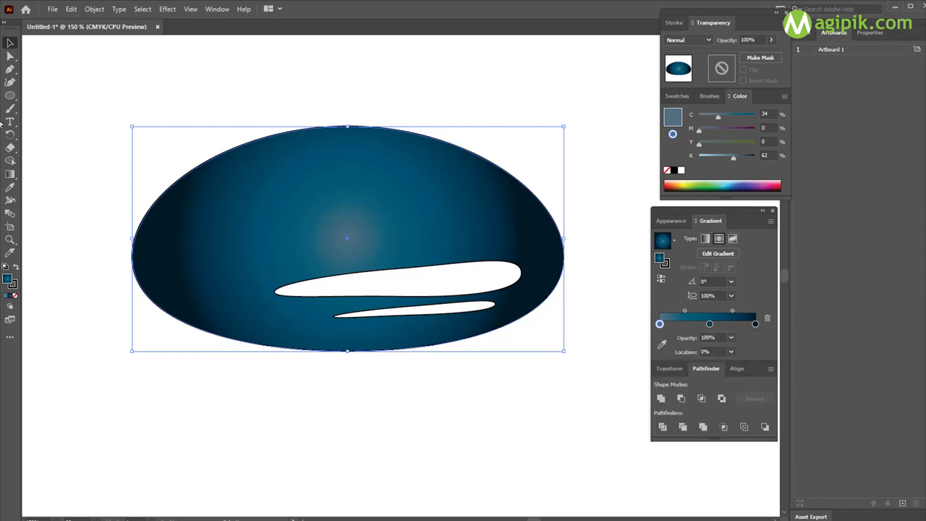
Step: With the Gradient tool, move, widen and slightly rotate the radial gradient on the dome
{"action": "left_click", "coordinate": [10, 173]}
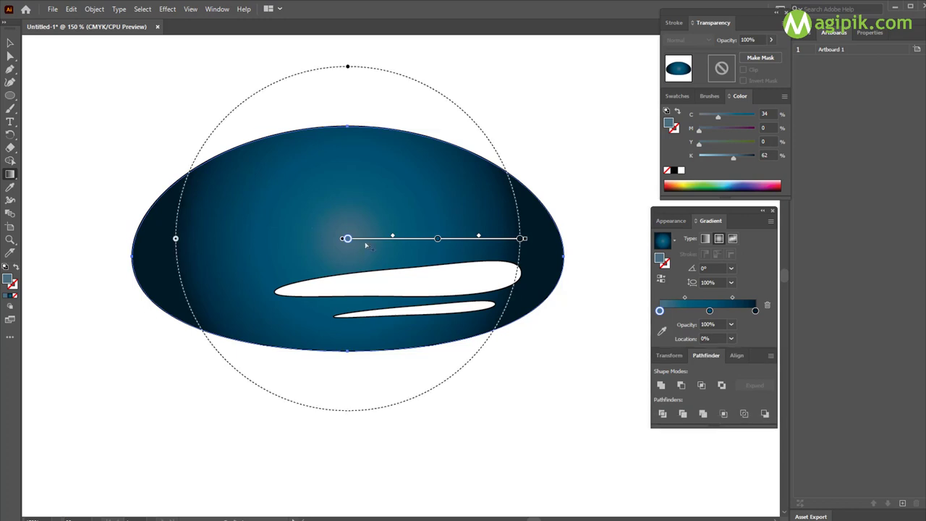
{"action": "left_click_drag", "start_coordinate": [374, 242], "coordinate": [373, 204]}
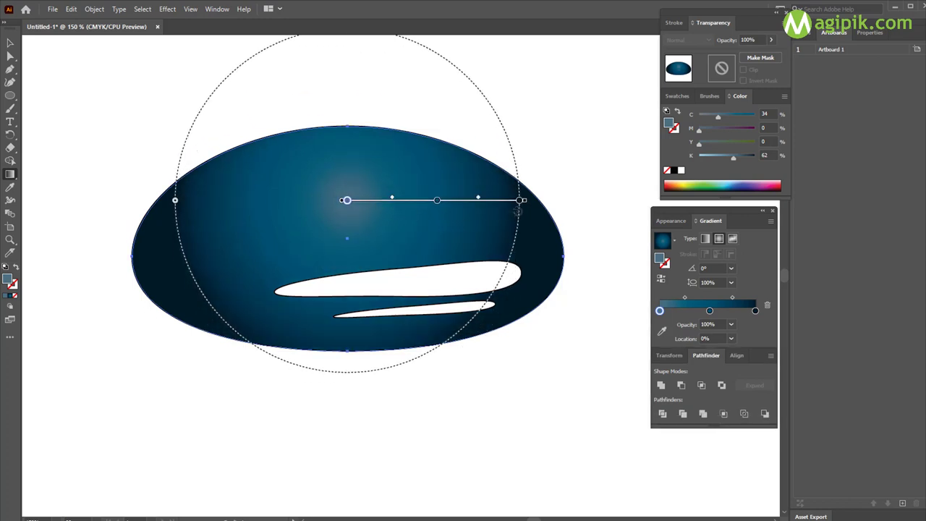
{"action": "left_click", "coordinate": [522, 201]}
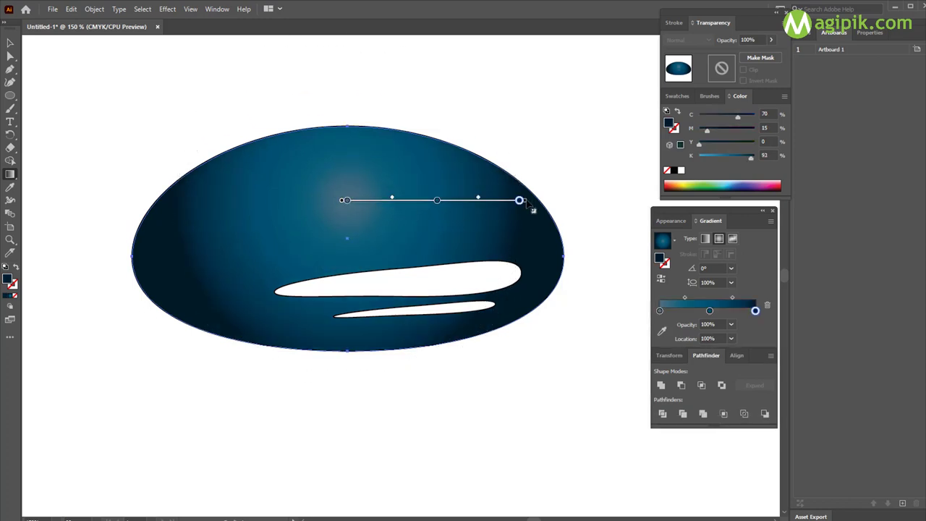
{"action": "left_click_drag", "start_coordinate": [532, 207], "coordinate": [557, 207]}
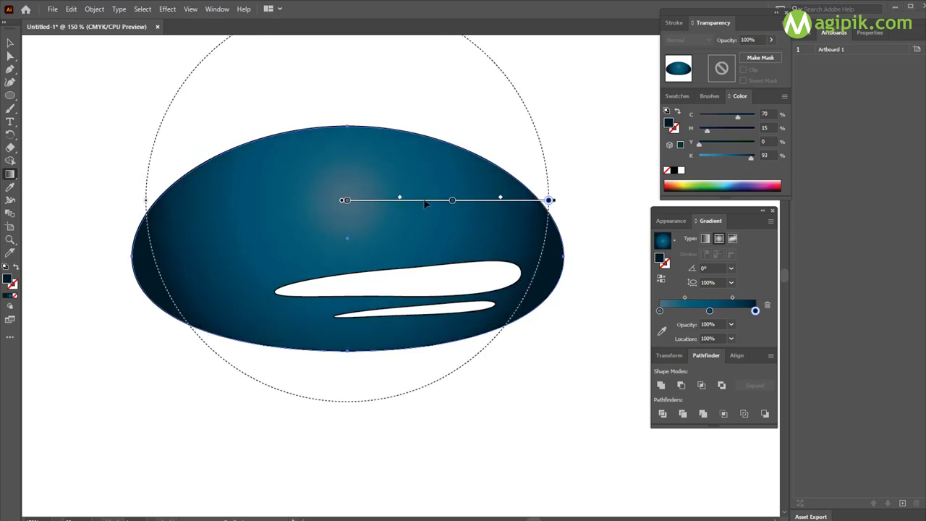
{"action": "left_click_drag", "start_coordinate": [426, 204], "coordinate": [427, 222]}
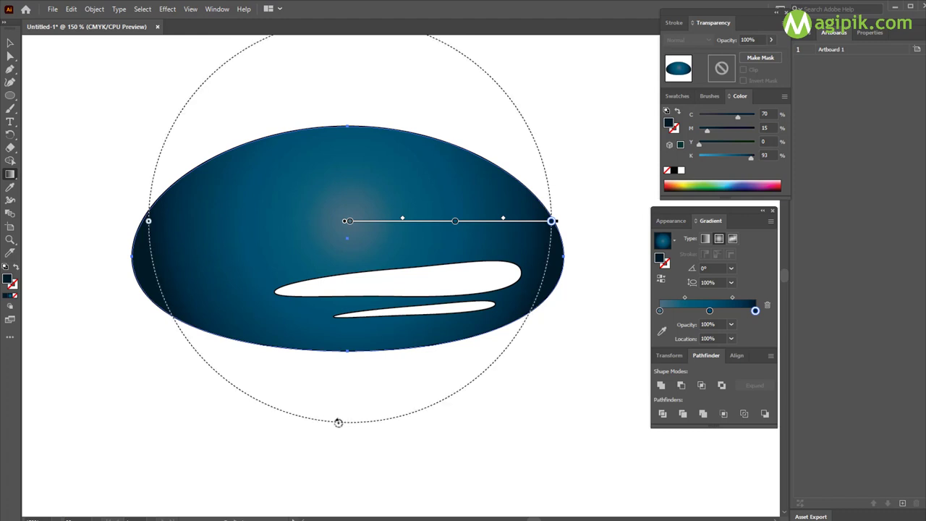
{"action": "left_click_drag", "start_coordinate": [339, 421], "coordinate": [345, 407]}
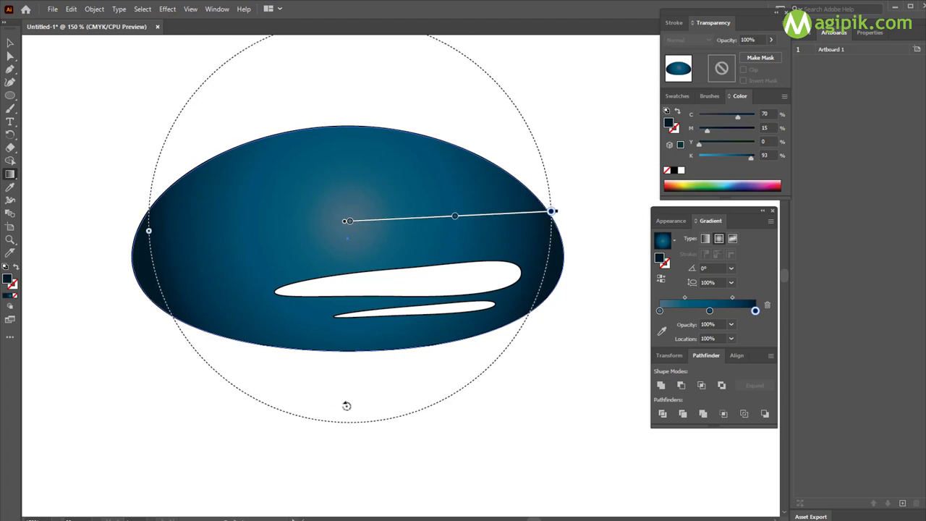
Step: Flatten the gradient to 49.75% aspect, widen it past the edges, middle stop at 62.38%
{"action": "scroll", "coordinate": [332, 206], "scroll_direction": "up", "scroll_amount": 3}
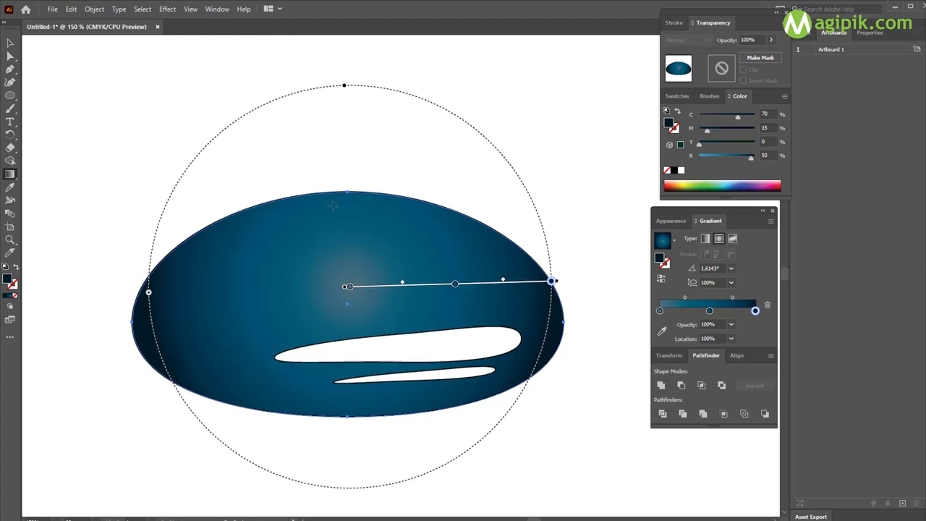
{"action": "left_click_drag", "start_coordinate": [344, 87], "coordinate": [347, 202]}
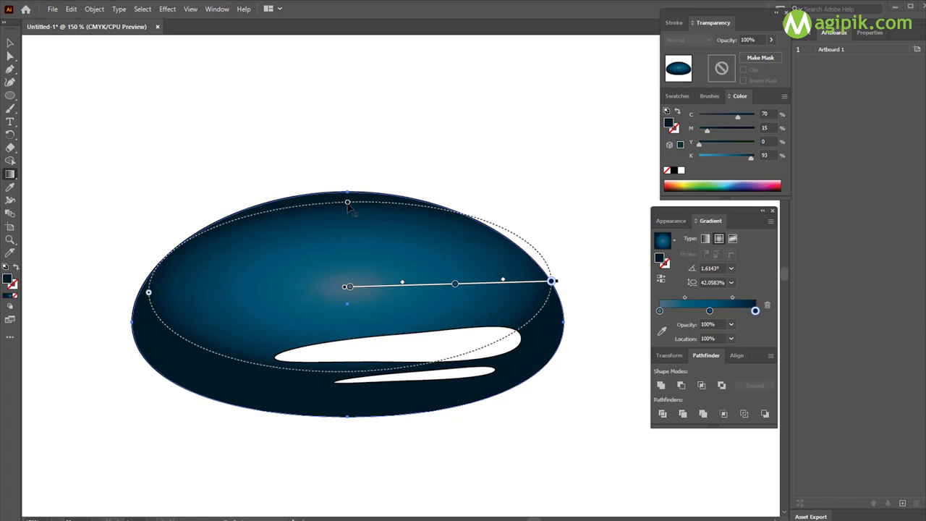
{"action": "left_click_drag", "start_coordinate": [348, 204], "coordinate": [347, 189]}
{"action": "left_click_drag", "start_coordinate": [347, 188], "coordinate": [347, 189]}
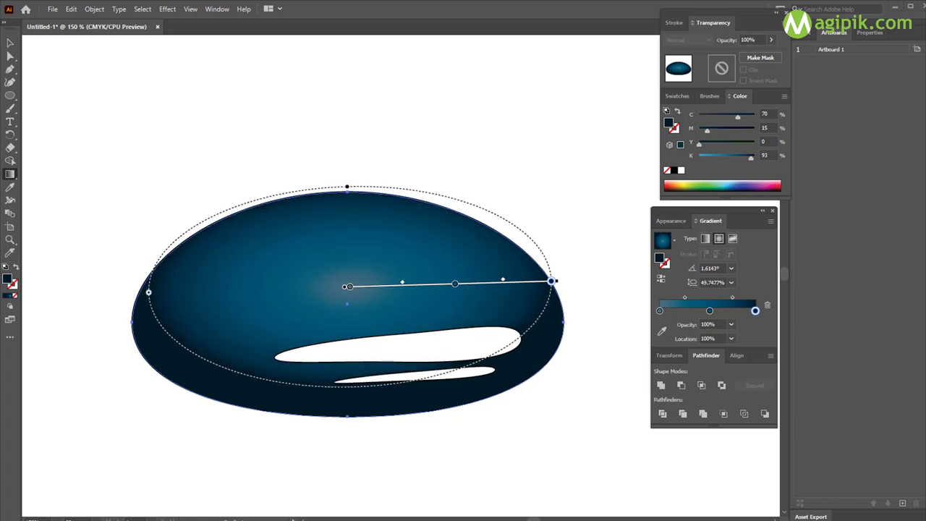
{"action": "left_click_drag", "start_coordinate": [551, 281], "coordinate": [552, 286]}
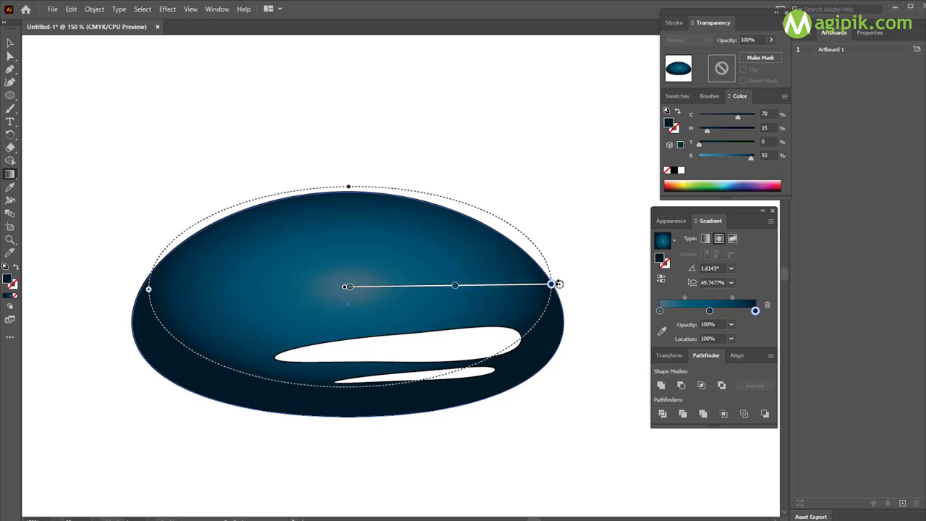
{"action": "left_click_drag", "start_coordinate": [565, 288], "coordinate": [588, 290]}
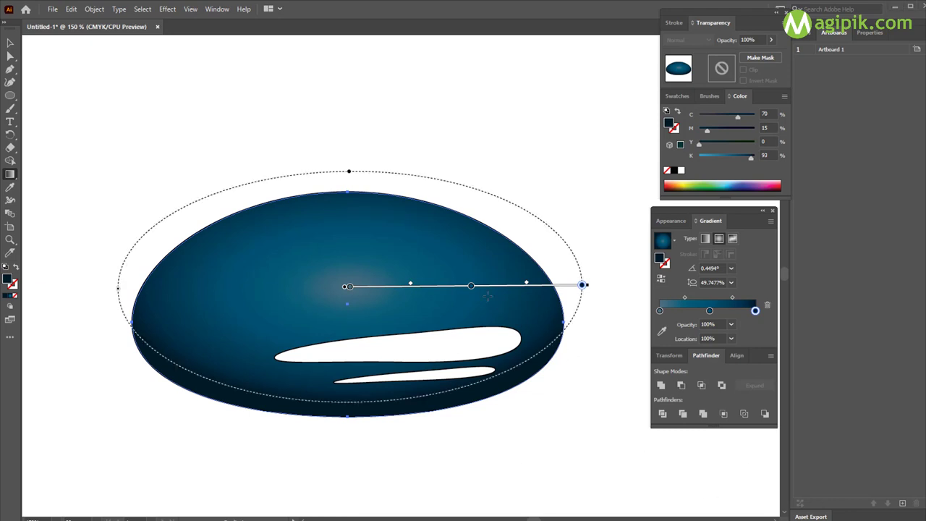
{"action": "left_click_drag", "start_coordinate": [471, 288], "coordinate": [503, 287]}
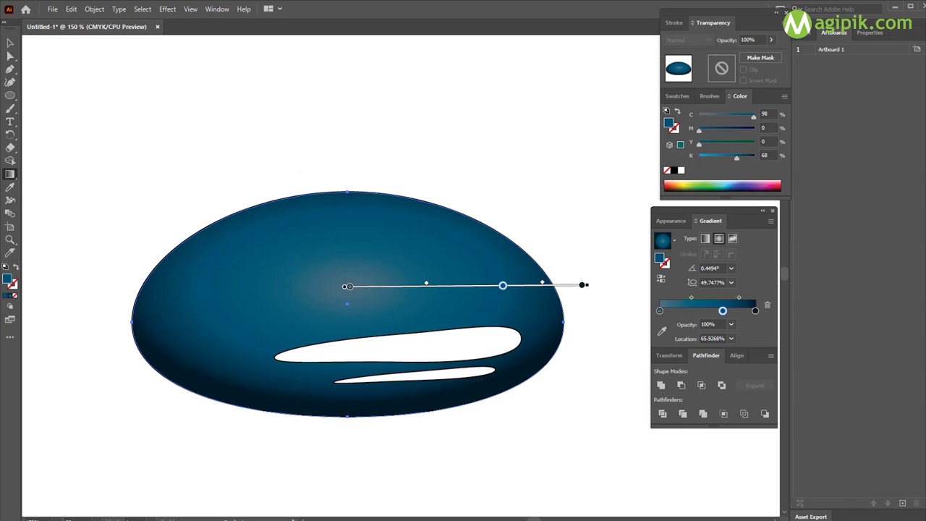
{"action": "left_click_drag", "start_coordinate": [503, 286], "coordinate": [494, 286]}
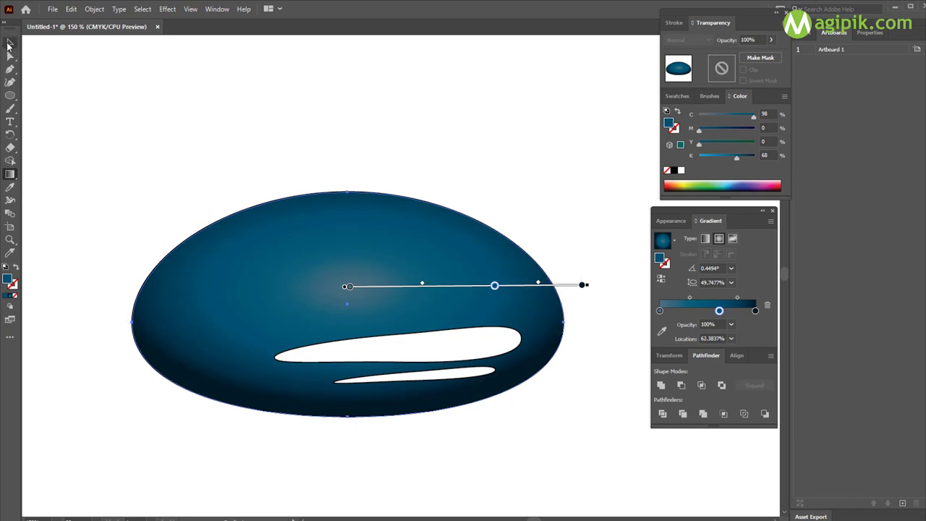
Step: Select the upper white highlight and set its stroke to None
{"action": "left_click", "coordinate": [8, 44]}
{"action": "left_click", "coordinate": [291, 105]}
{"action": "scroll", "coordinate": [461, 361], "scroll_direction": "down", "scroll_amount": 1}
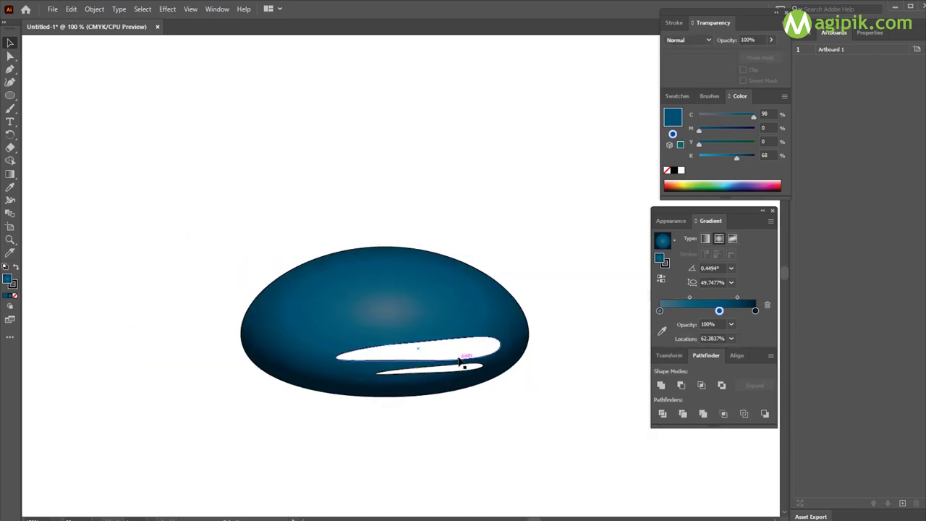
{"action": "scroll", "coordinate": [429, 333], "scroll_direction": "up", "scroll_amount": 1}
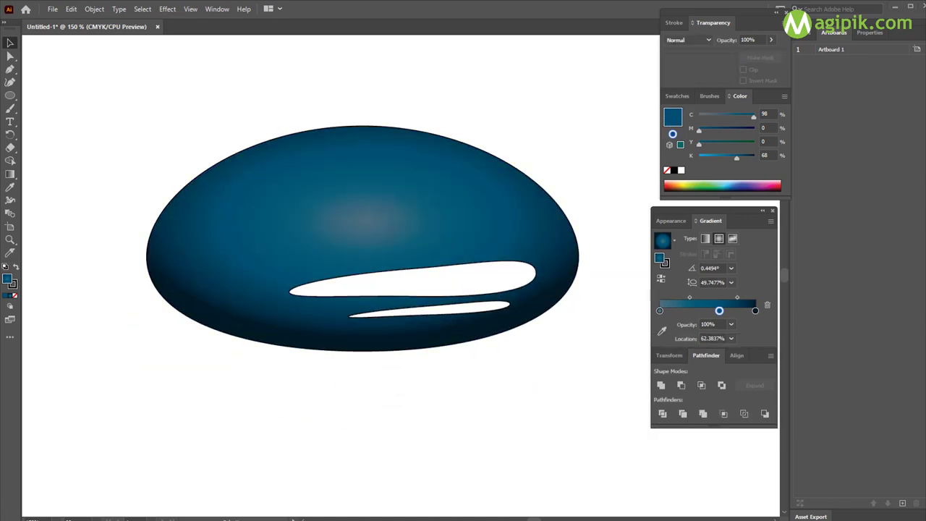
{"action": "left_click", "coordinate": [467, 274]}
{"action": "left_click", "coordinate": [397, 196]}
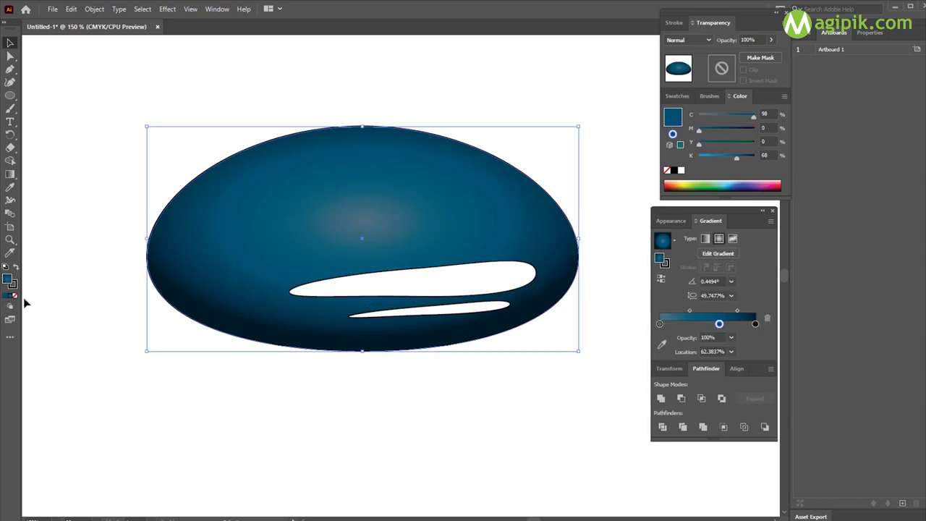
{"action": "left_click", "coordinate": [14, 287]}
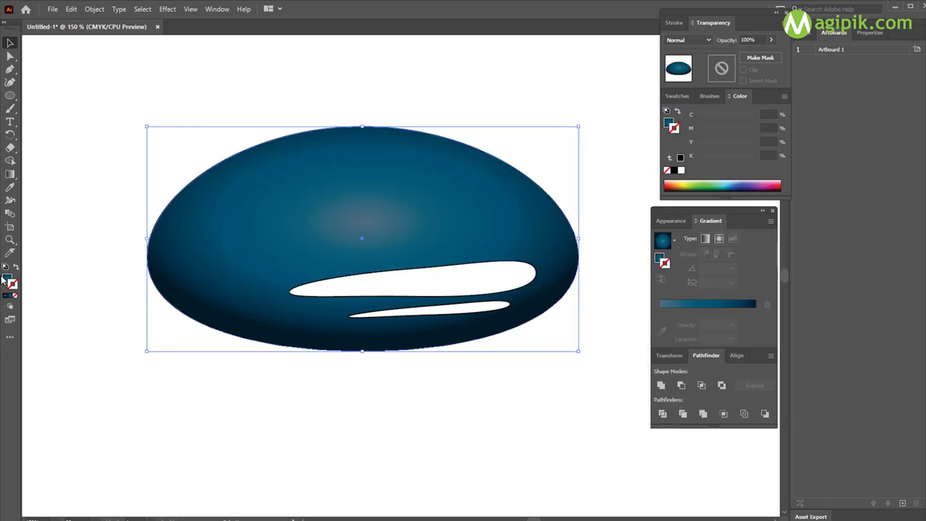
{"action": "left_click", "coordinate": [7, 280]}
{"action": "left_click", "coordinate": [258, 352]}
{"action": "left_click", "coordinate": [367, 295]}
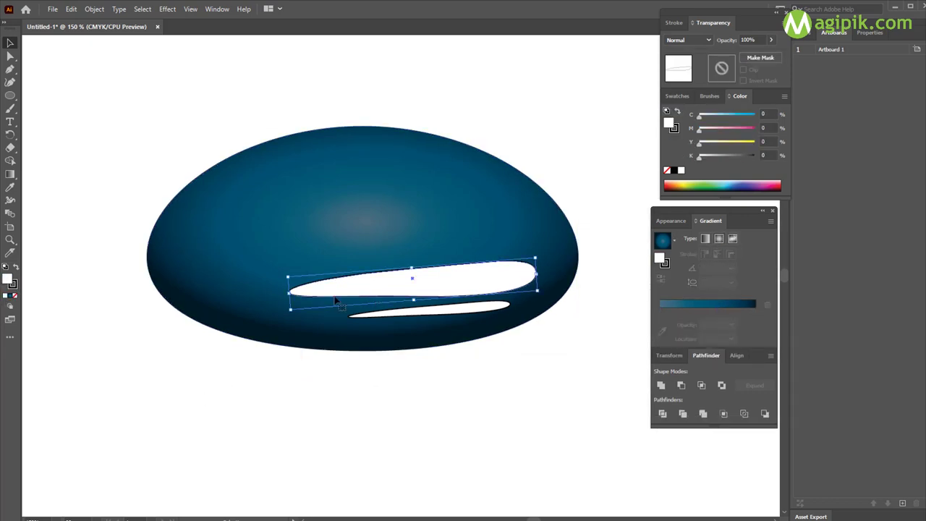
{"action": "left_click", "coordinate": [16, 289]}
{"action": "left_click", "coordinate": [15, 296]}
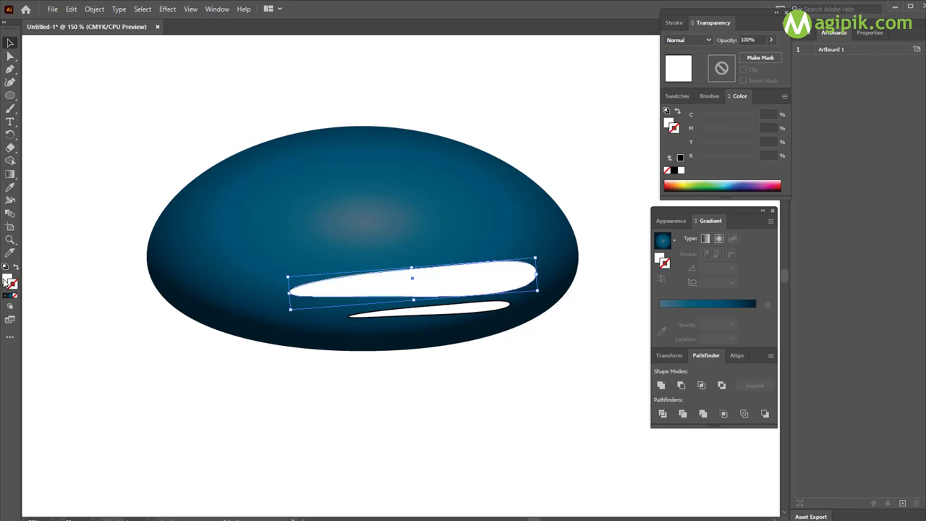
{"action": "left_click", "coordinate": [8, 281]}
Step: Fill the highlight with a reversed two-stop linear gradient, dark stop at C70 M15 K75
{"action": "left_click", "coordinate": [721, 304]}
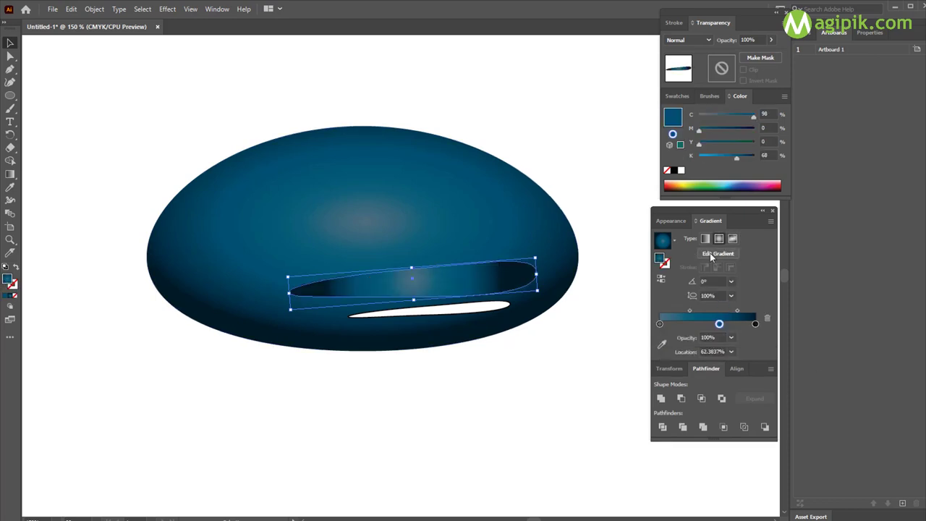
{"action": "left_click", "coordinate": [705, 239]}
{"action": "left_click_drag", "start_coordinate": [719, 323], "coordinate": [668, 346]}
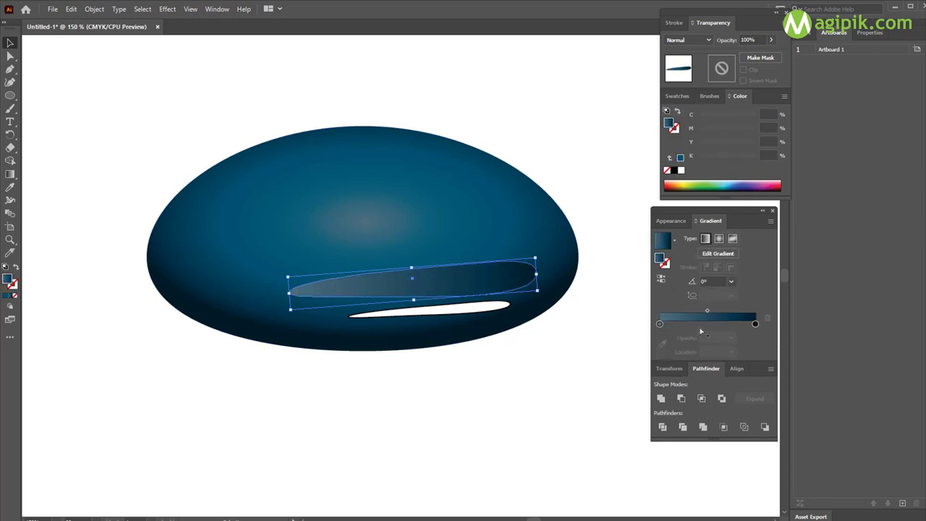
{"action": "left_click", "coordinate": [659, 323]}
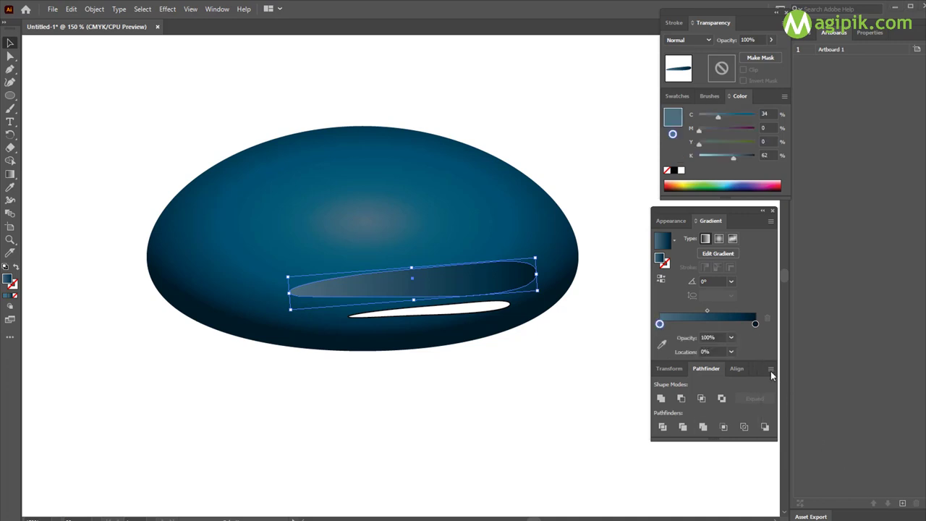
{"action": "mouse_move", "coordinate": [661, 324]}
{"action": "left_mouse_down"}
{"action": "mouse_move", "coordinate": [712, 324]}
{"action": "mouse_move", "coordinate": [649, 327]}
{"action": "left_mouse_up"}
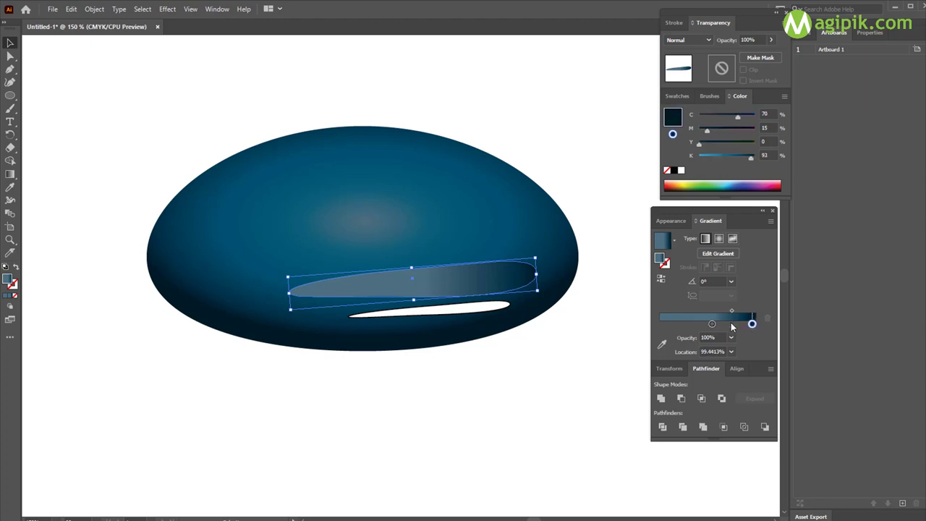
{"action": "left_click_drag", "start_coordinate": [711, 323], "coordinate": [782, 325]}
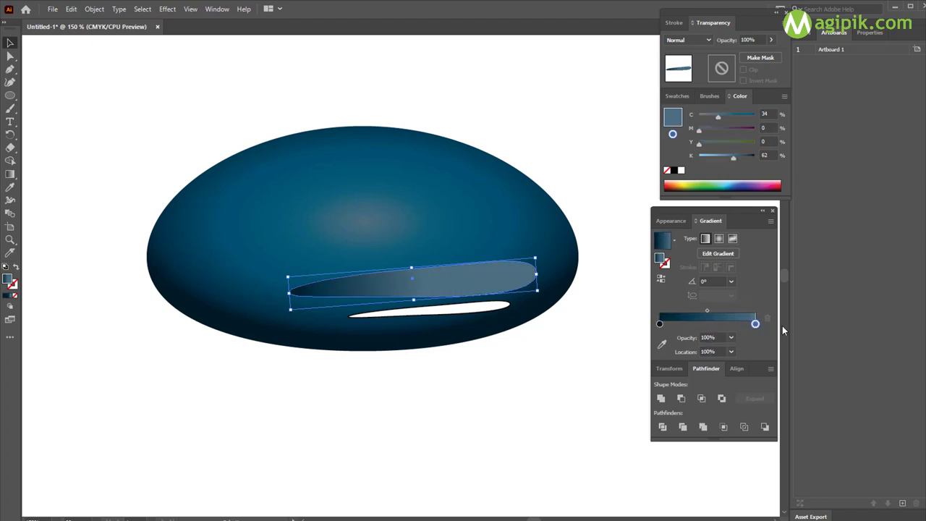
{"action": "double_click", "coordinate": [659, 324]}
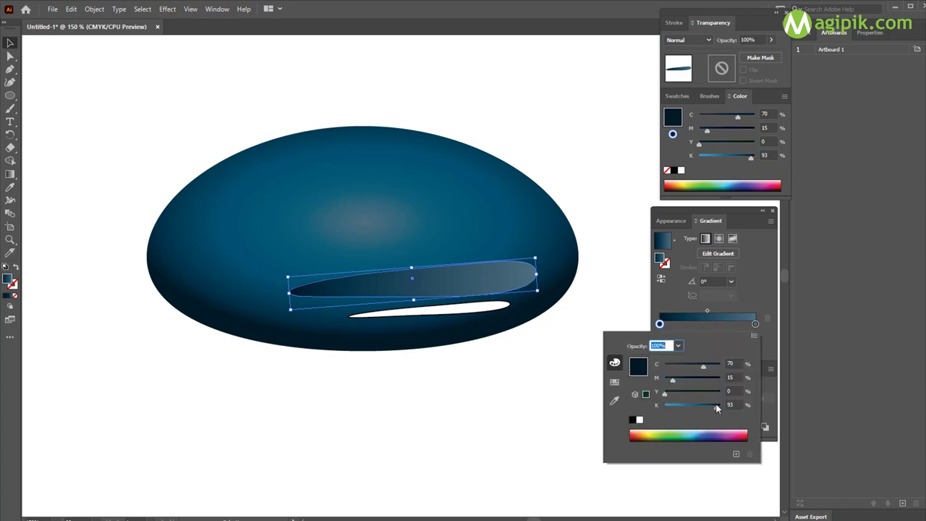
{"action": "left_click_drag", "start_coordinate": [714, 408], "coordinate": [707, 407]}
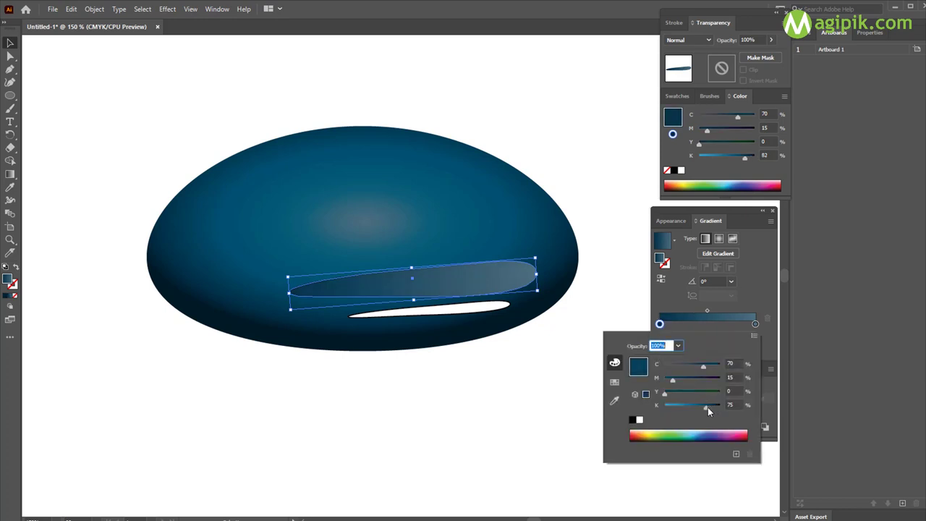
{"action": "left_click", "coordinate": [548, 397]}
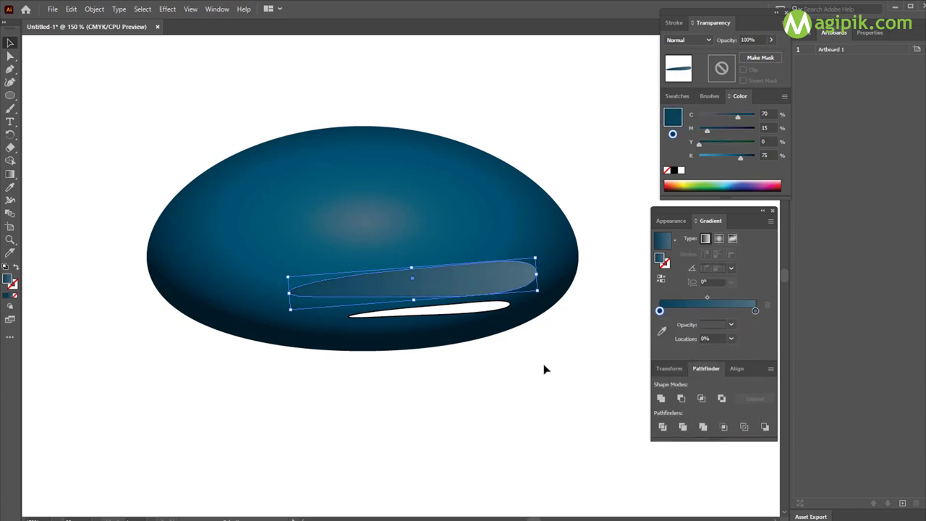
{"action": "left_click", "coordinate": [544, 369]}
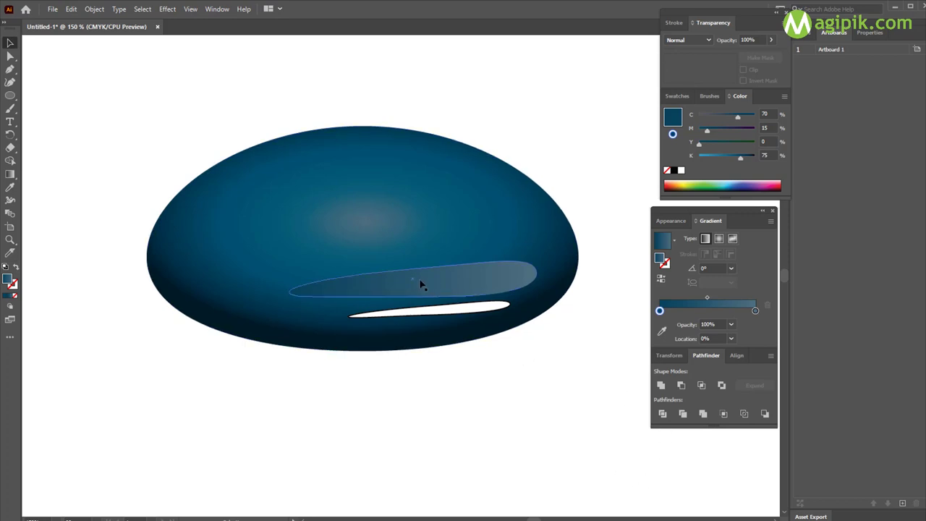
Step: Apply the same linear gradient to both highlight streaks and select them together
{"action": "left_click", "coordinate": [419, 309]}
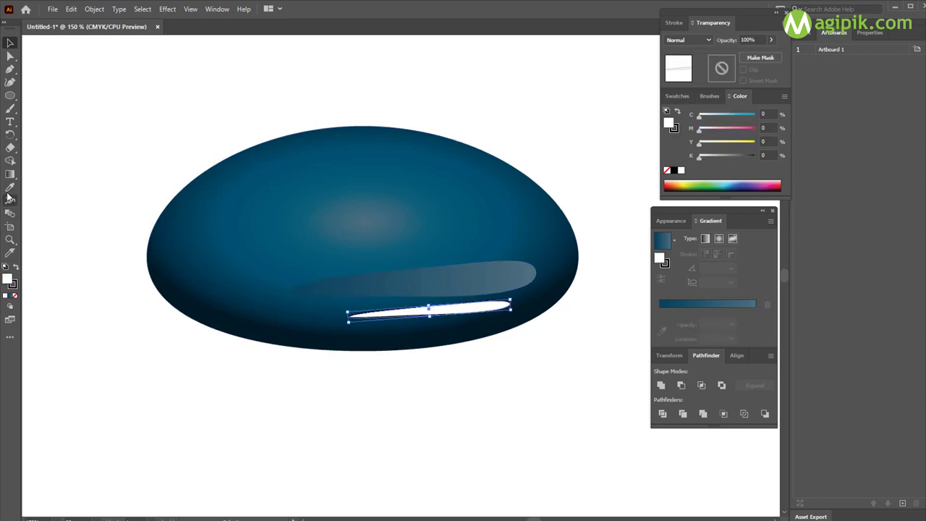
{"action": "left_click", "coordinate": [407, 275], "text": "shift"}
{"action": "key", "text": "v"}
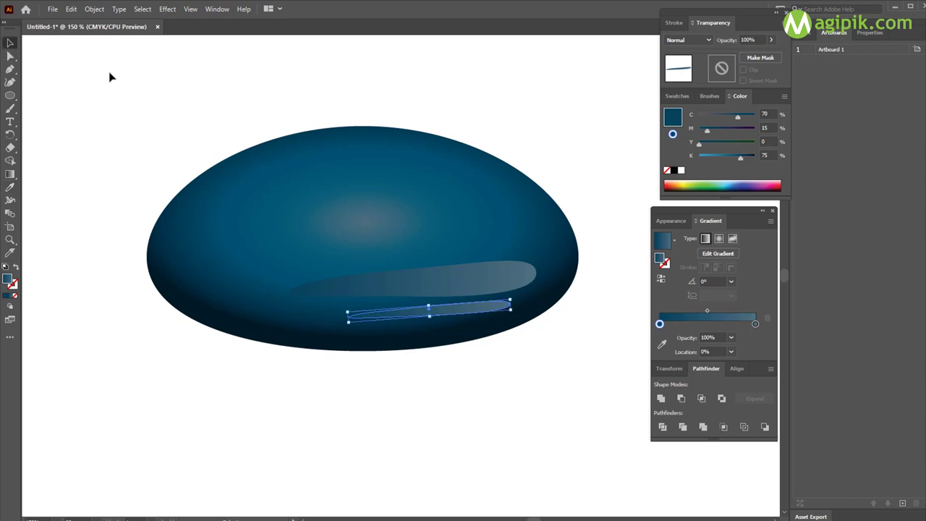
{"action": "left_click", "coordinate": [110, 77]}
{"action": "left_click", "coordinate": [238, 224]}
{"action": "left_click", "coordinate": [385, 354]}
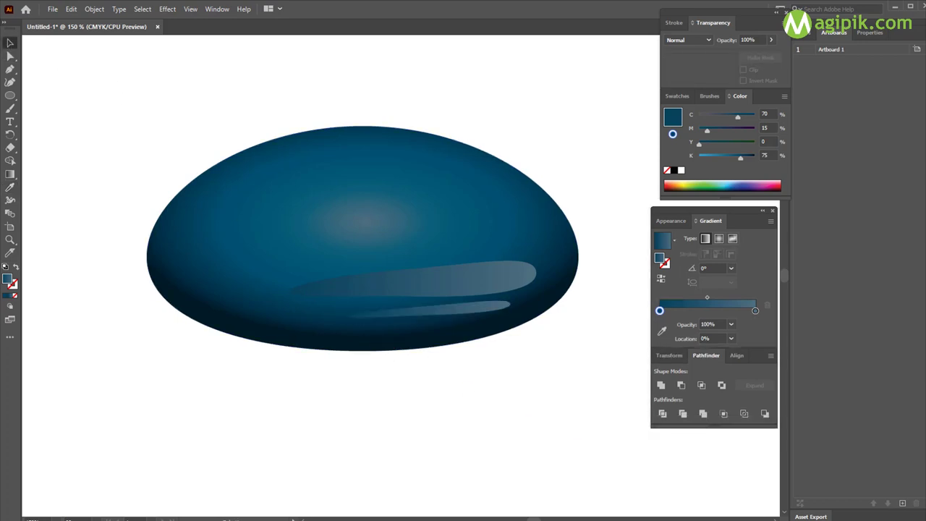
{"action": "left_click", "coordinate": [463, 290]}
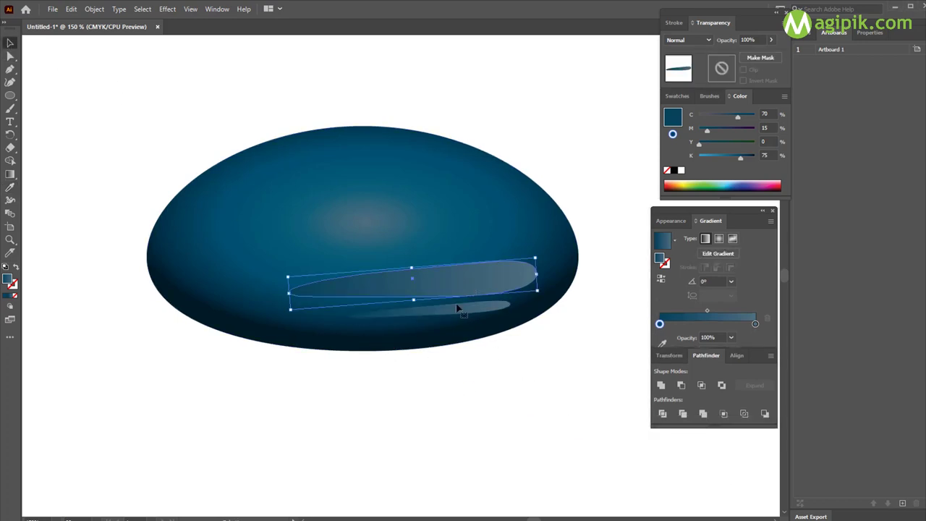
{"action": "left_click", "coordinate": [457, 313], "text": "shift"}
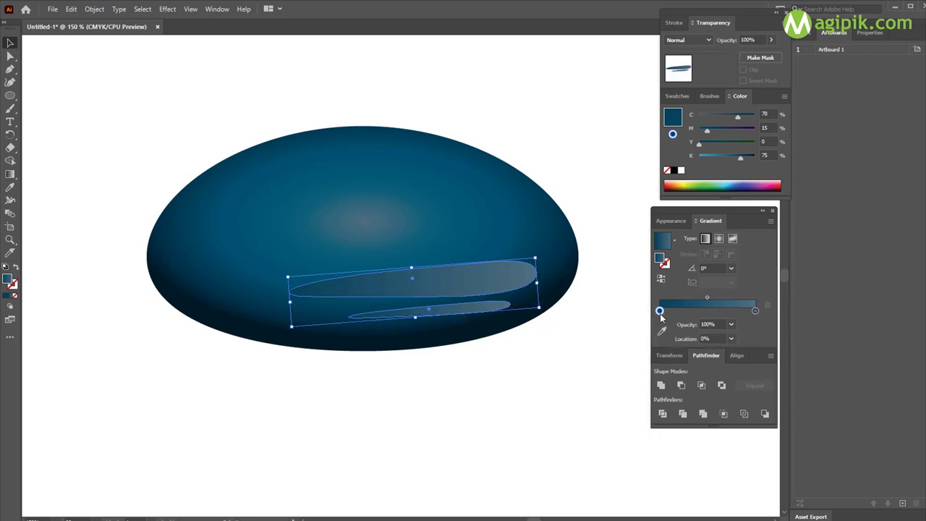
Step: Darken the left gradient stop and set the right stop to C34 M0 Y0 K87
{"action": "double_click", "coordinate": [659, 311]}
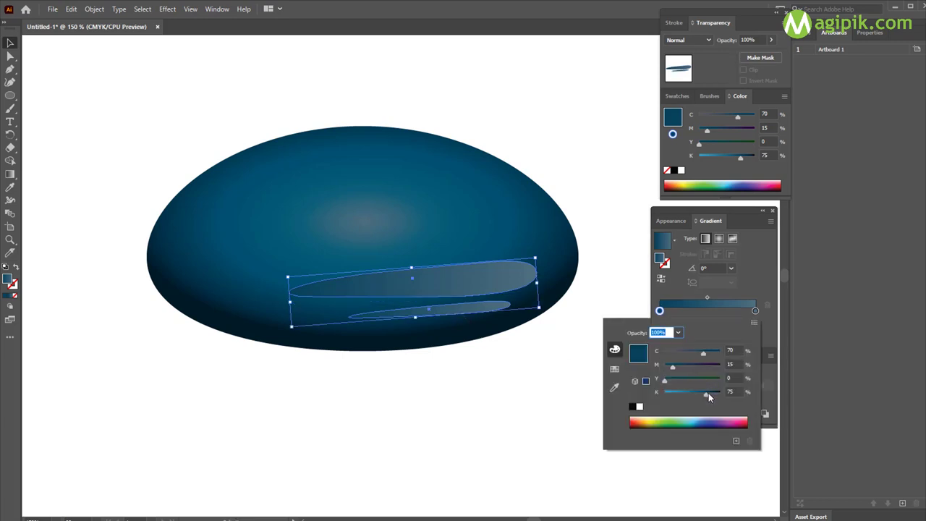
{"action": "left_click_drag", "start_coordinate": [707, 394], "coordinate": [716, 395]}
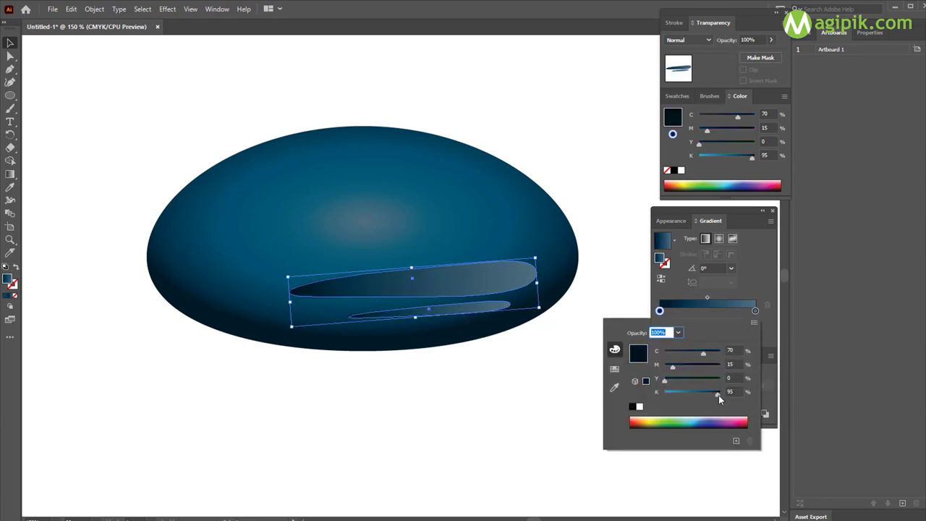
{"action": "left_click", "coordinate": [756, 310]}
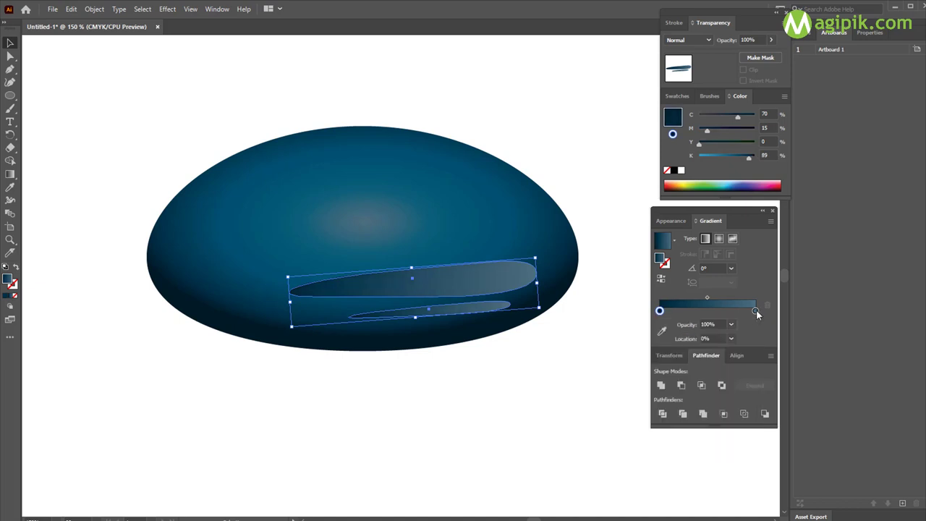
{"action": "double_click", "coordinate": [755, 310]}
{"action": "left_click_drag", "start_coordinate": [700, 393], "coordinate": [712, 395]}
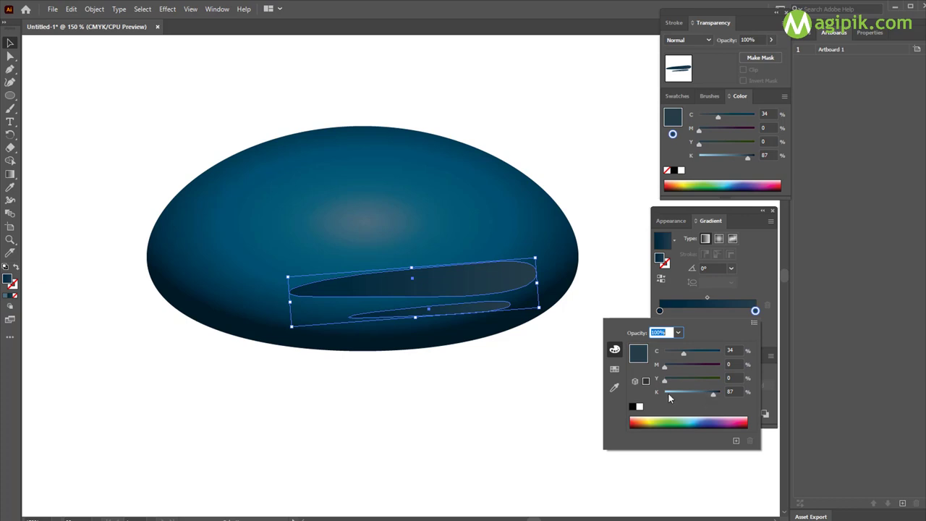
{"action": "left_click", "coordinate": [550, 384]}
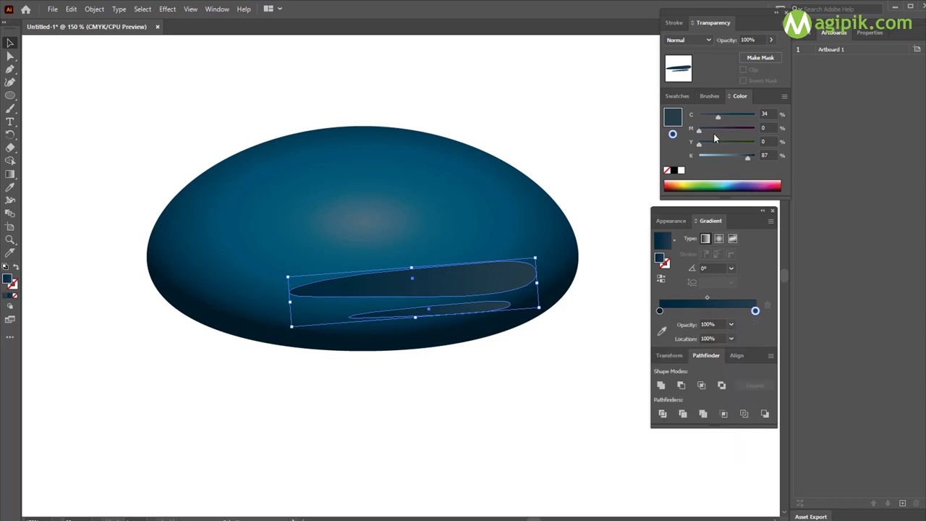
Step: In the Appearance panel, set the stroke's blend mode to Screen, then revert it to Normal
{"action": "left_click", "coordinate": [670, 221]}
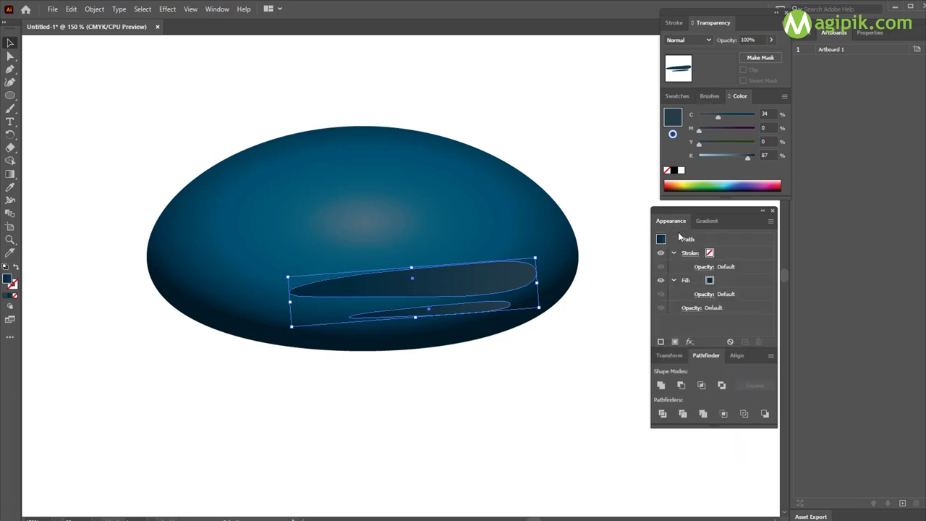
{"action": "left_click", "coordinate": [703, 266]}
{"action": "left_click", "coordinate": [630, 288]}
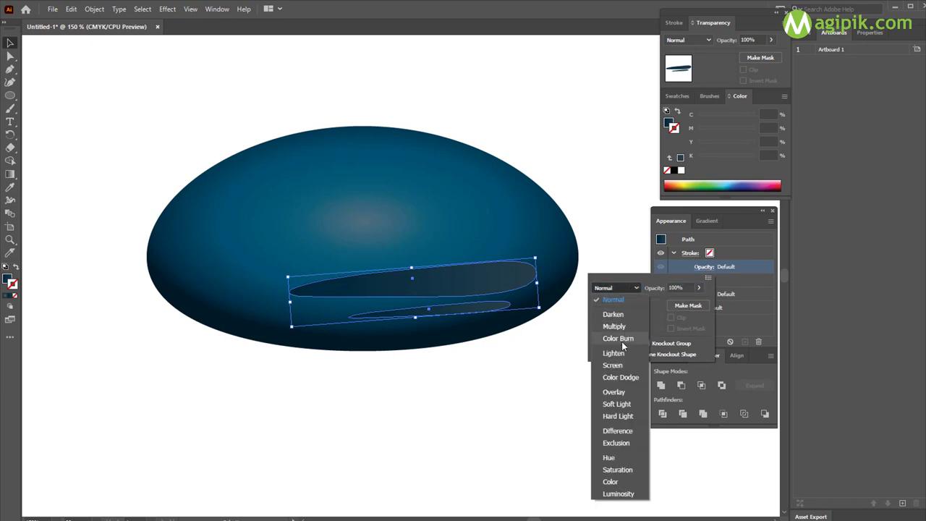
{"action": "left_click", "coordinate": [613, 365]}
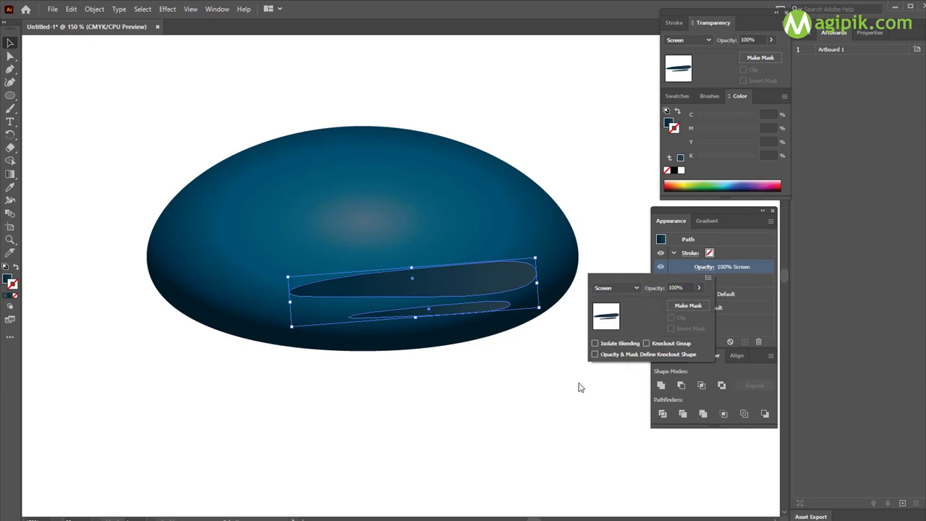
{"action": "left_click", "coordinate": [794, 436]}
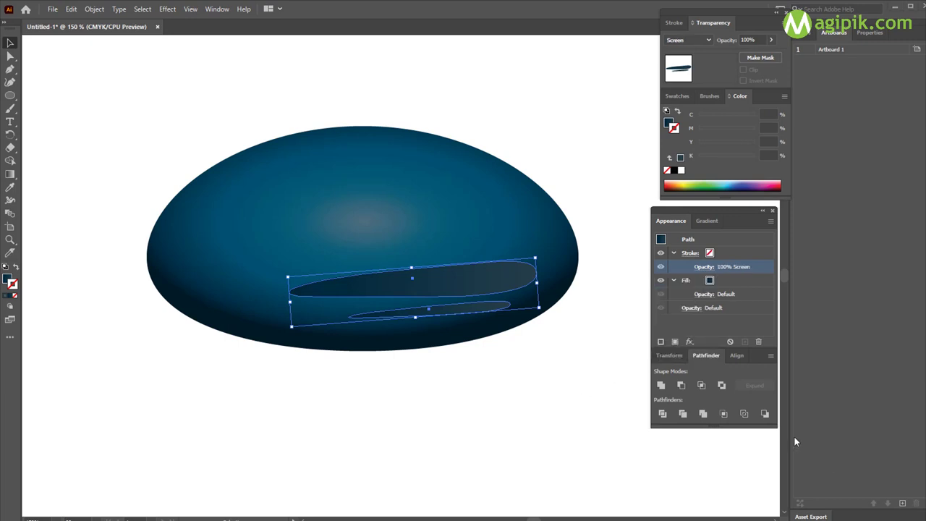
{"action": "left_click", "coordinate": [704, 267]}
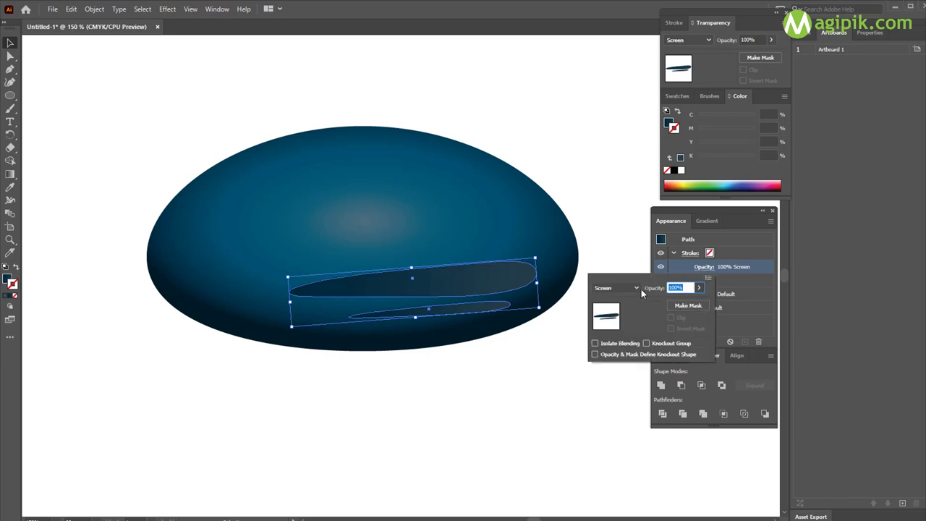
{"action": "left_click", "coordinate": [637, 287]}
{"action": "left_click", "coordinate": [622, 298]}
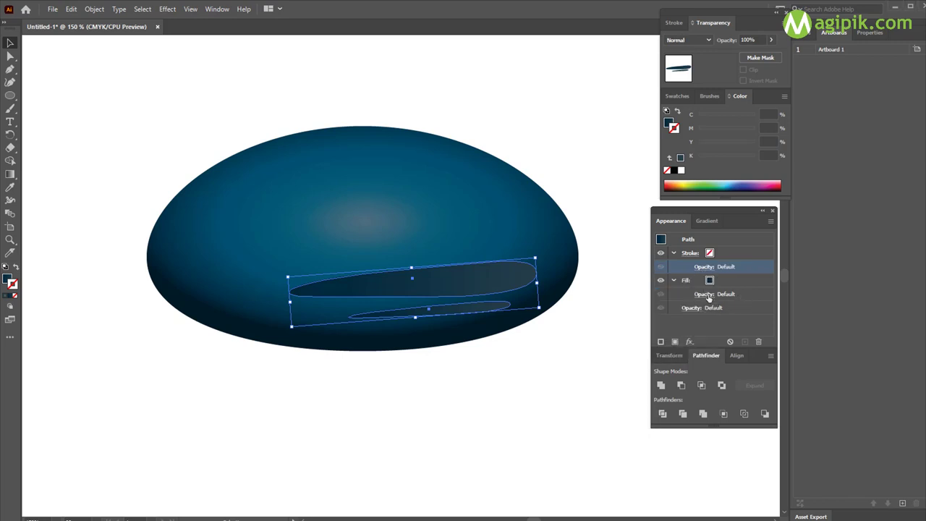
Step: Set the highlights' Fill blending mode to Screen and deselect them
{"action": "left_click", "coordinate": [708, 297]}
{"action": "left_click", "coordinate": [636, 315]}
{"action": "left_click", "coordinate": [627, 392]}
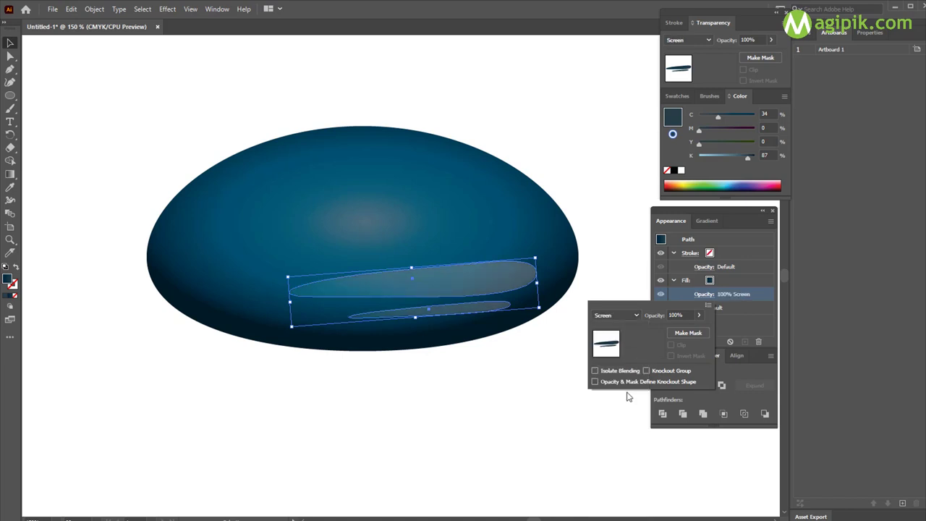
{"action": "left_click", "coordinate": [535, 373]}
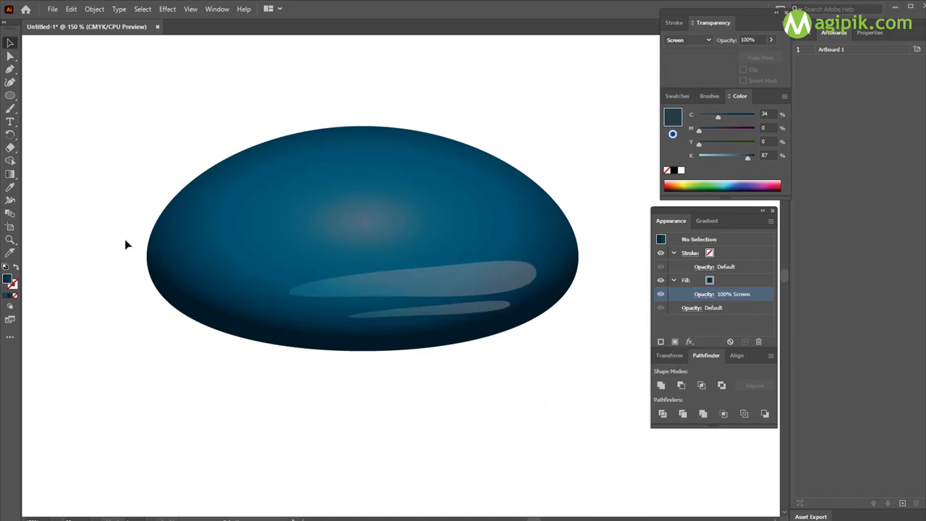
{"action": "left_click", "coordinate": [10, 97]}
Step: Draw a wide ellipse across the dome and flatten it to about 306 × 81 pt above the highlight strips
{"action": "left_click_drag", "start_coordinate": [184, 216], "coordinate": [550, 338]}
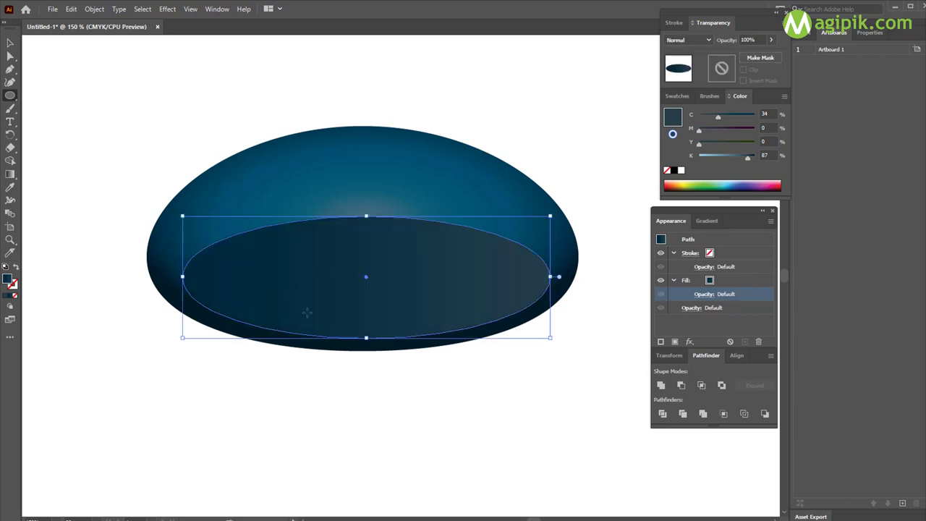
{"action": "left_click", "coordinate": [10, 42]}
{"action": "left_click_drag", "start_coordinate": [181, 275], "coordinate": [200, 276]}
{"action": "left_click_drag", "start_coordinate": [301, 269], "coordinate": [316, 265]}
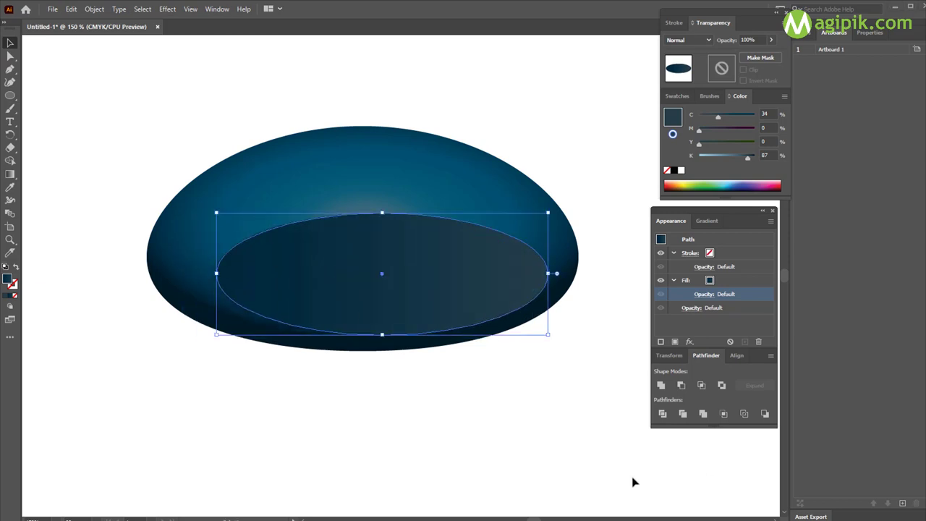
{"action": "left_click_drag", "start_coordinate": [381, 334], "coordinate": [382, 301]}
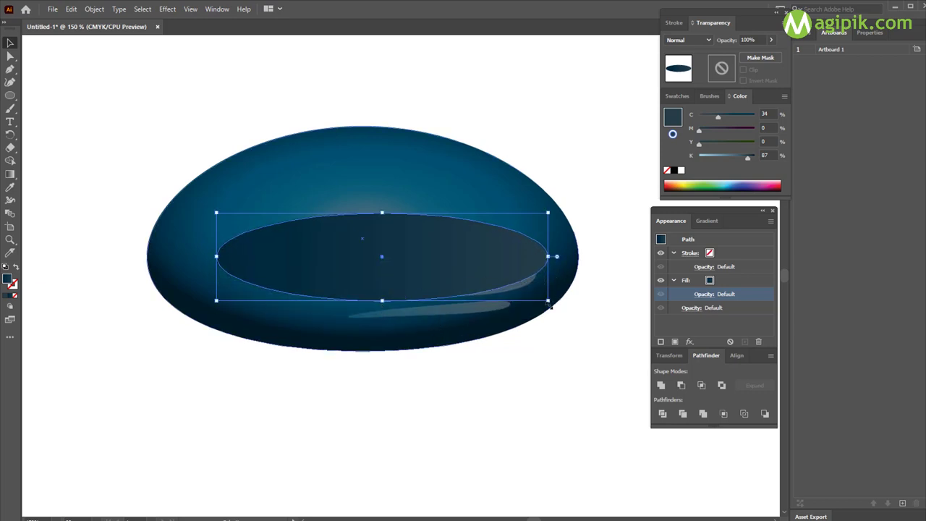
{"action": "left_click_drag", "start_coordinate": [499, 281], "coordinate": [512, 286]}
{"action": "left_click_drag", "start_coordinate": [395, 300], "coordinate": [396, 301]}
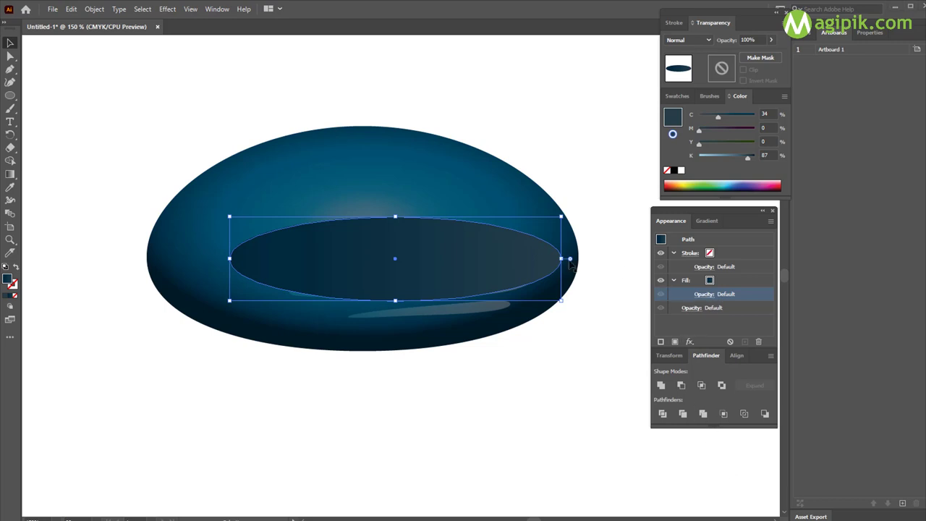
Step: Give the new ellipse a radial gradient fill
{"action": "left_click", "coordinate": [705, 95]}
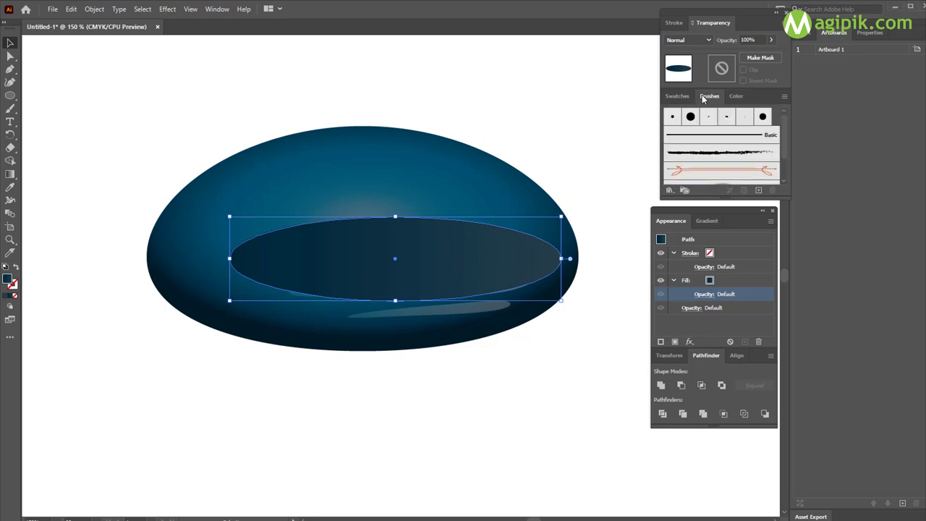
{"action": "left_click", "coordinate": [740, 96]}
{"action": "left_click", "coordinate": [707, 222]}
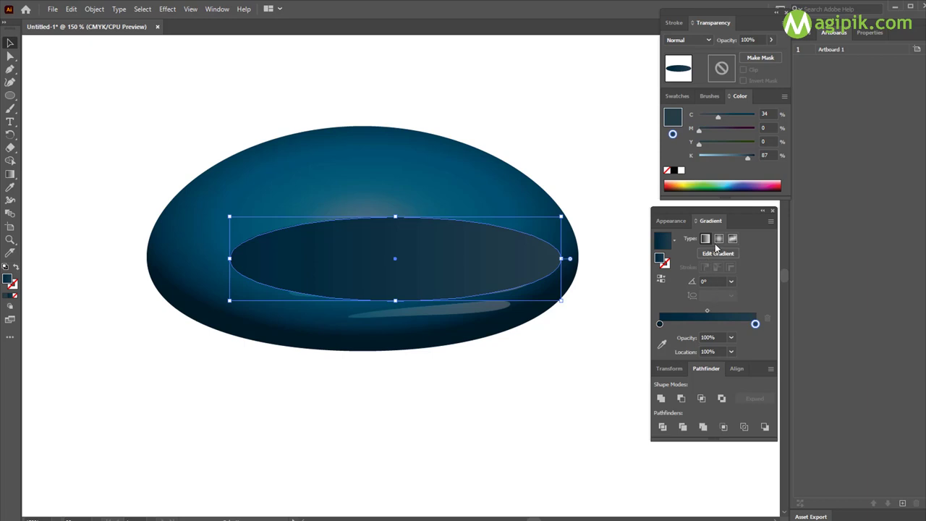
{"action": "left_click", "coordinate": [718, 239]}
Step: Set the ellipse's fill blend mode to Screen
{"action": "left_click", "coordinate": [671, 221]}
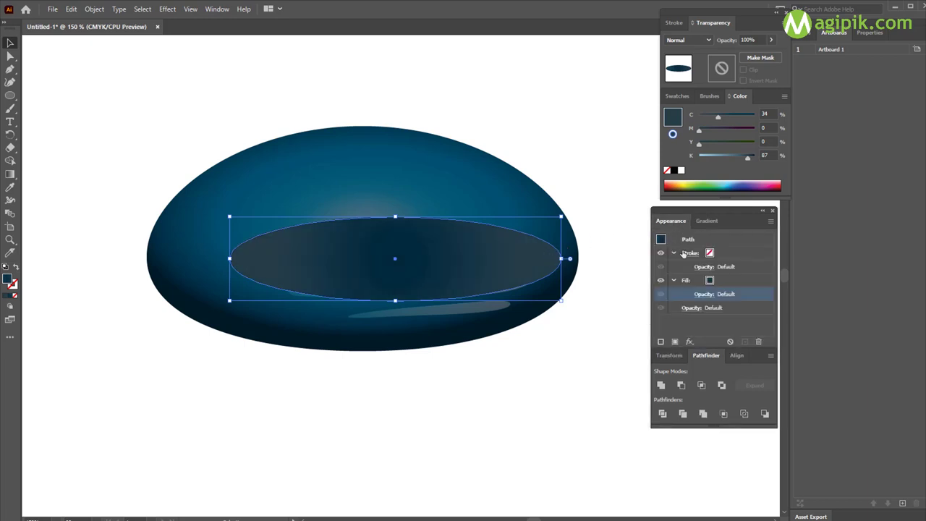
{"action": "left_click", "coordinate": [704, 294]}
{"action": "left_click", "coordinate": [622, 318]}
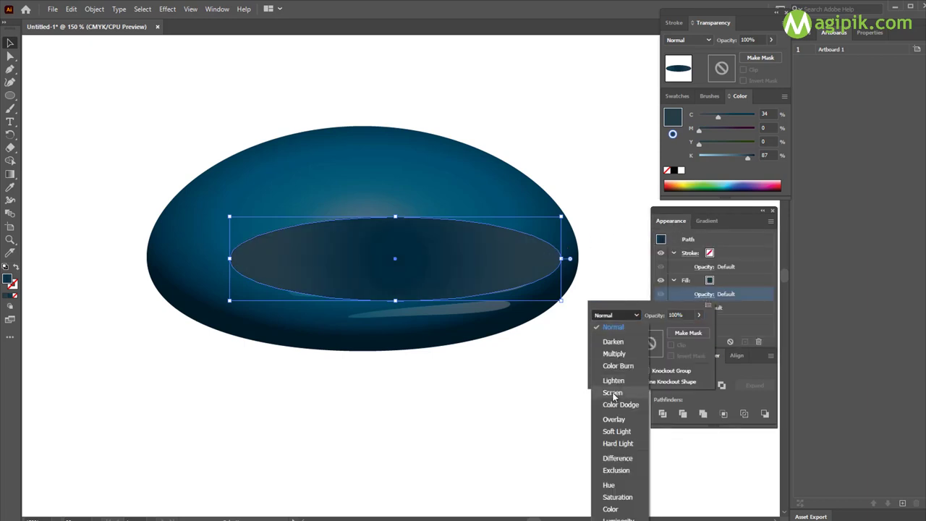
{"action": "left_click", "coordinate": [612, 389]}
{"action": "left_click", "coordinate": [516, 385]}
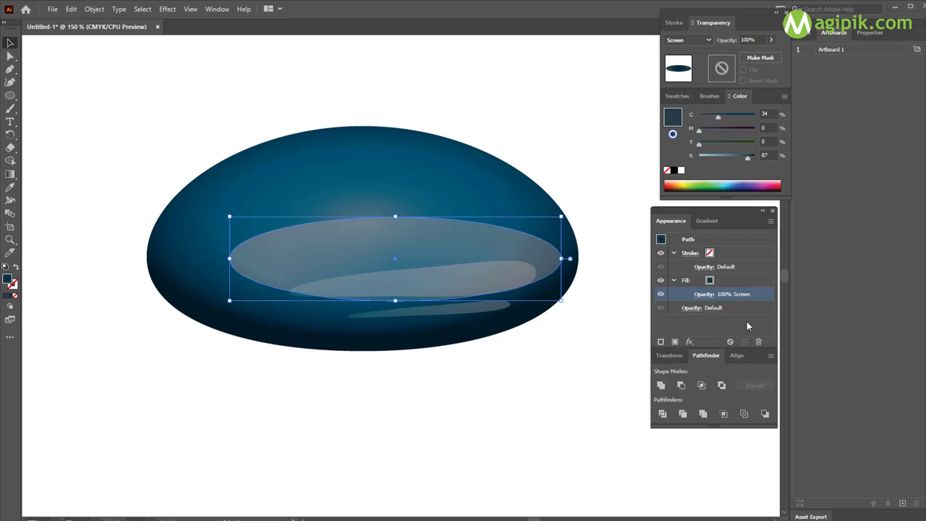
Step: Reverse the gradient stops so the ellipse is lighter at its centre
{"action": "left_click", "coordinate": [706, 221]}
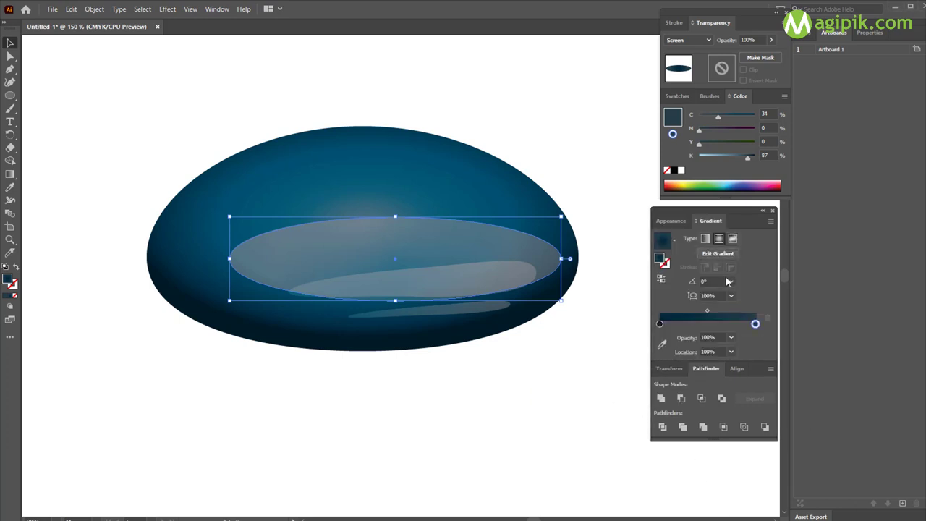
{"action": "left_click_drag", "start_coordinate": [755, 324], "coordinate": [639, 326]}
{"action": "left_click", "coordinate": [755, 324]}
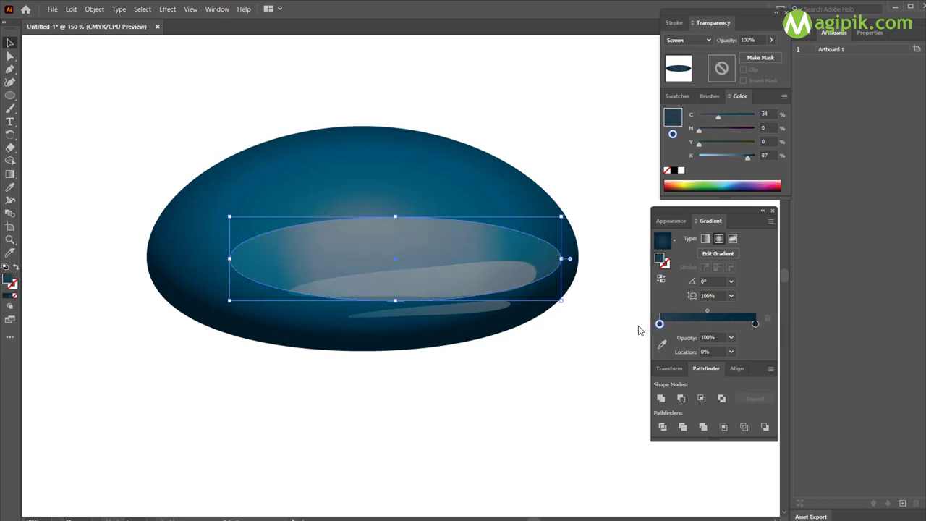
{"action": "left_click", "coordinate": [524, 368]}
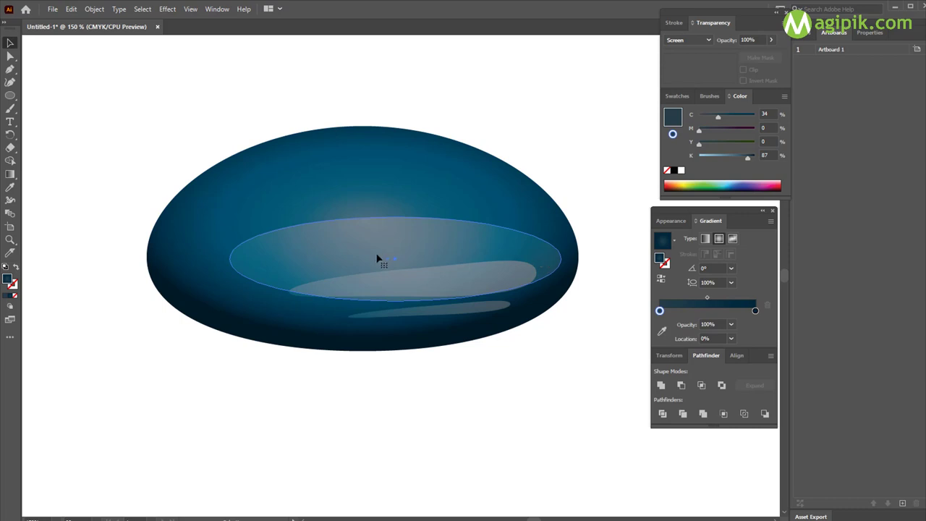
Step: Move the sheen ellipse down about 4 pt
{"action": "left_click_drag", "start_coordinate": [303, 259], "coordinate": [309, 263]}
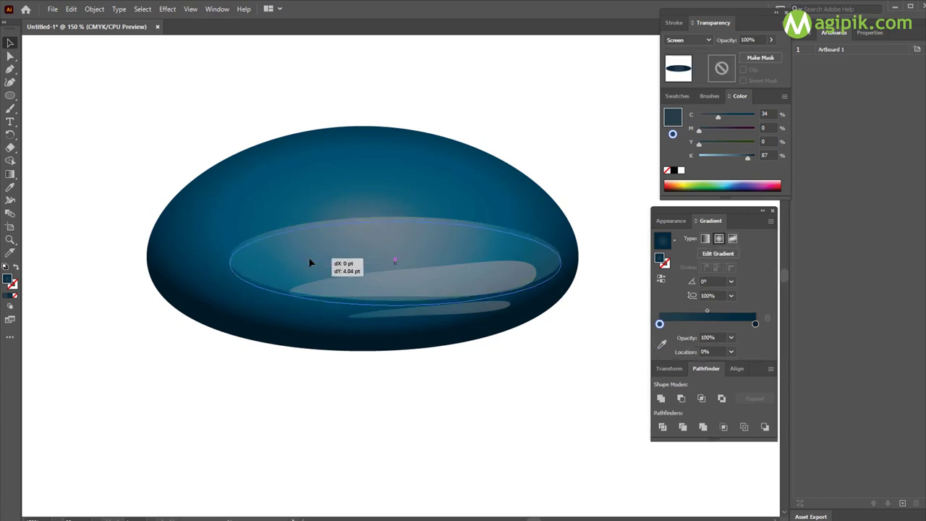
{"action": "left_click", "coordinate": [479, 364]}
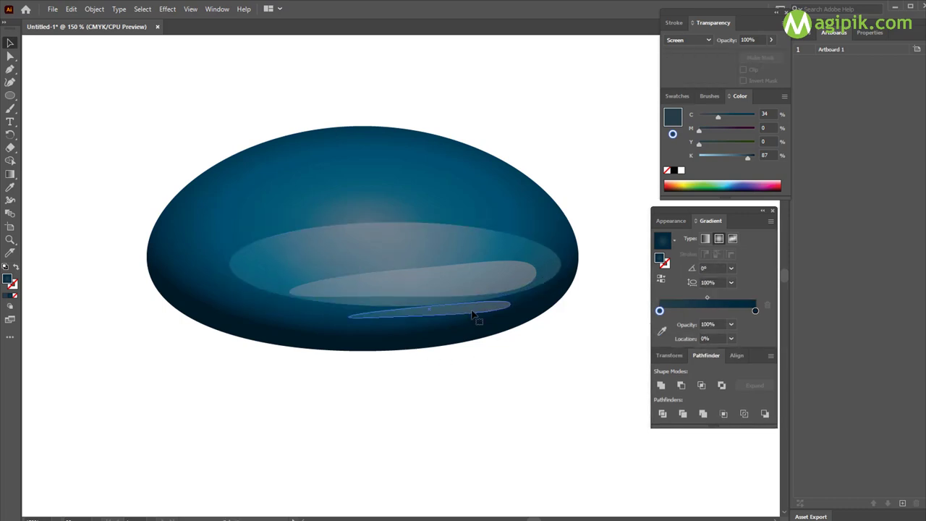
{"action": "left_click", "coordinate": [471, 314]}
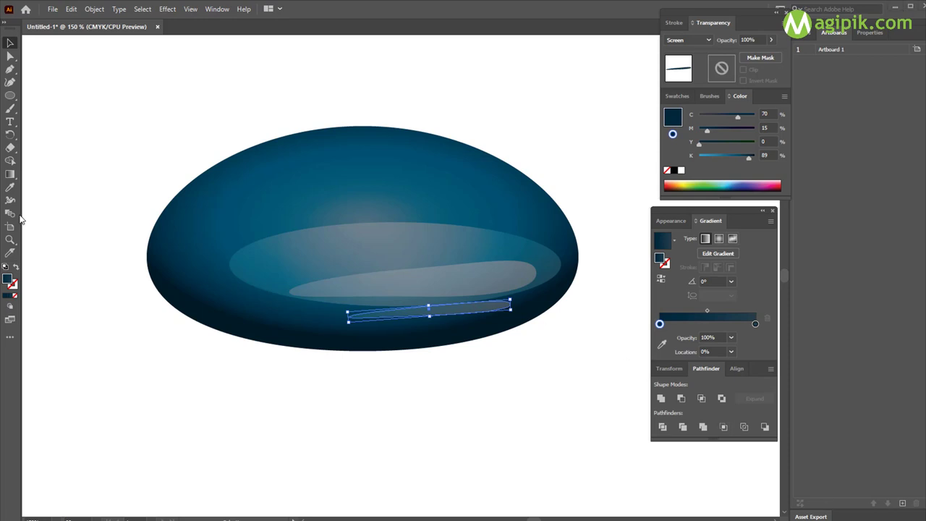
{"action": "left_click", "coordinate": [382, 252]}
Step: Squash the highlight ellipse's radial gradient into a wide flat oval at 18.6487% aspect ratio
{"action": "key", "text": "g"}
{"action": "mouse_move", "coordinate": [394, 265]}
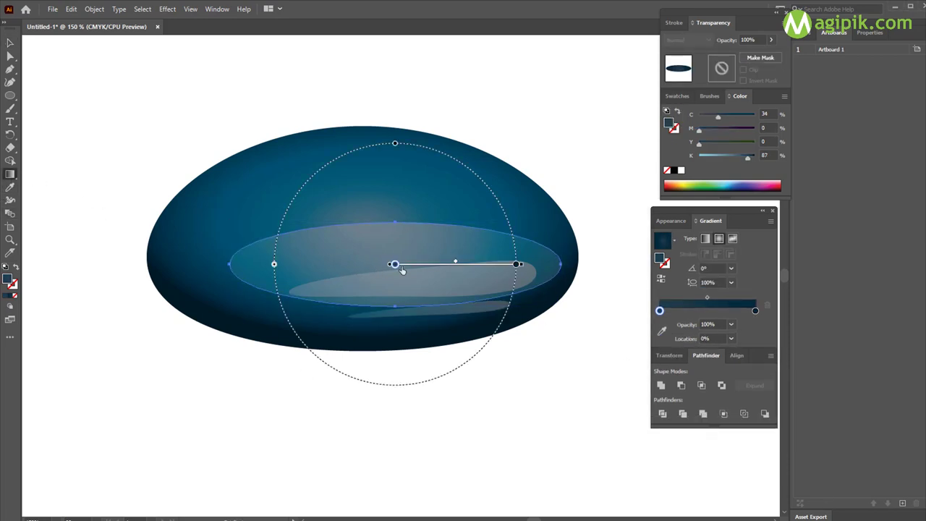
{"action": "left_click_drag", "start_coordinate": [426, 267], "coordinate": [379, 233]}
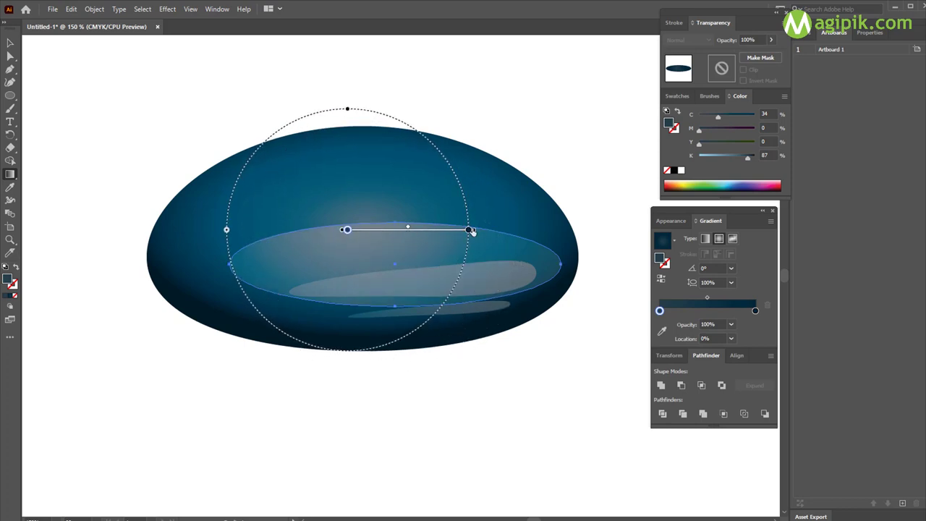
{"action": "mouse_move", "coordinate": [475, 233]}
{"action": "left_mouse_down"}
{"action": "mouse_move", "coordinate": [550, 248]}
{"action": "mouse_move", "coordinate": [520, 239]}
{"action": "mouse_move", "coordinate": [489, 244]}
{"action": "left_mouse_up"}
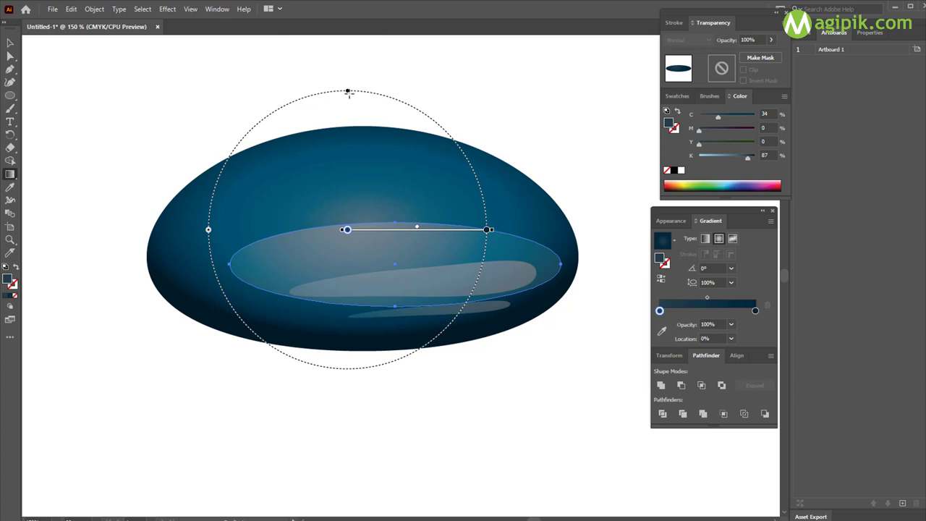
{"action": "left_click_drag", "start_coordinate": [348, 92], "coordinate": [342, 190]}
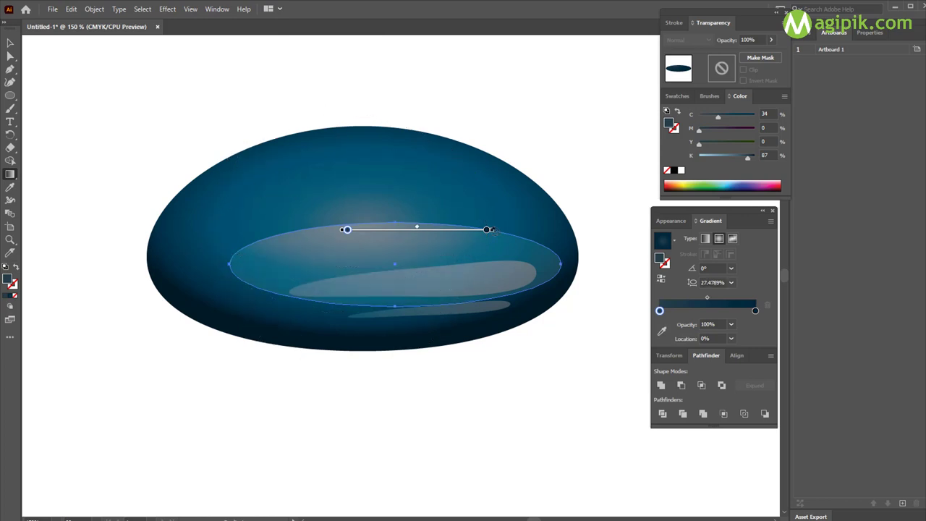
{"action": "left_click_drag", "start_coordinate": [493, 232], "coordinate": [533, 233]}
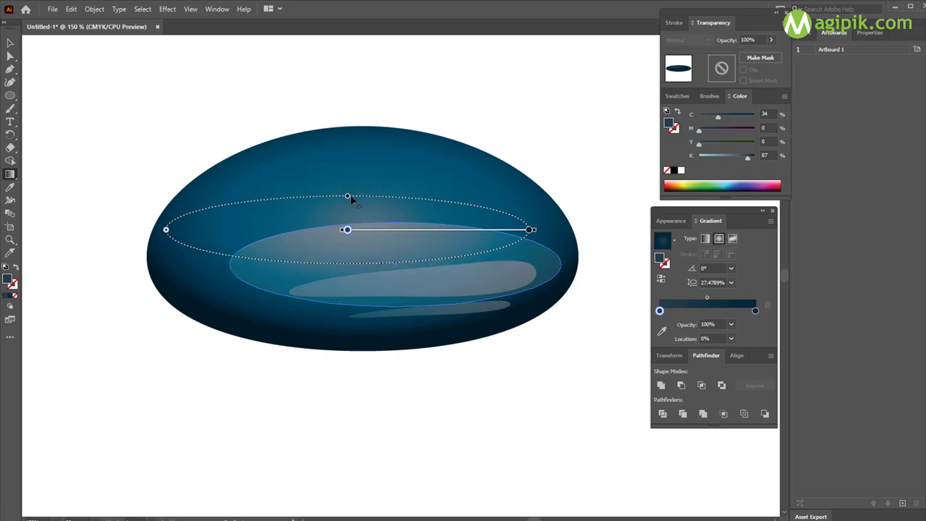
{"action": "left_click", "coordinate": [10, 43]}
{"action": "left_click", "coordinate": [94, 87]}
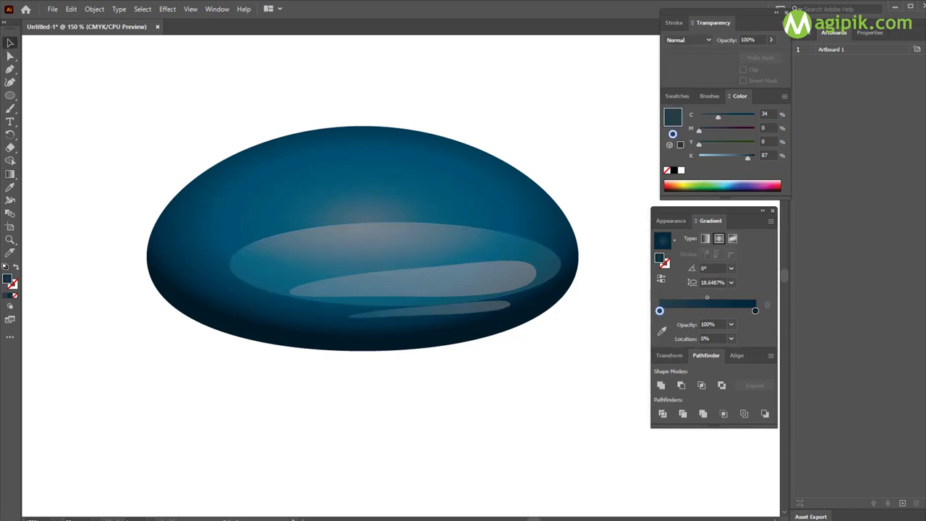
Step: Nudge the thin lower highlight strip slightly left and down
{"action": "left_click", "coordinate": [458, 312]}
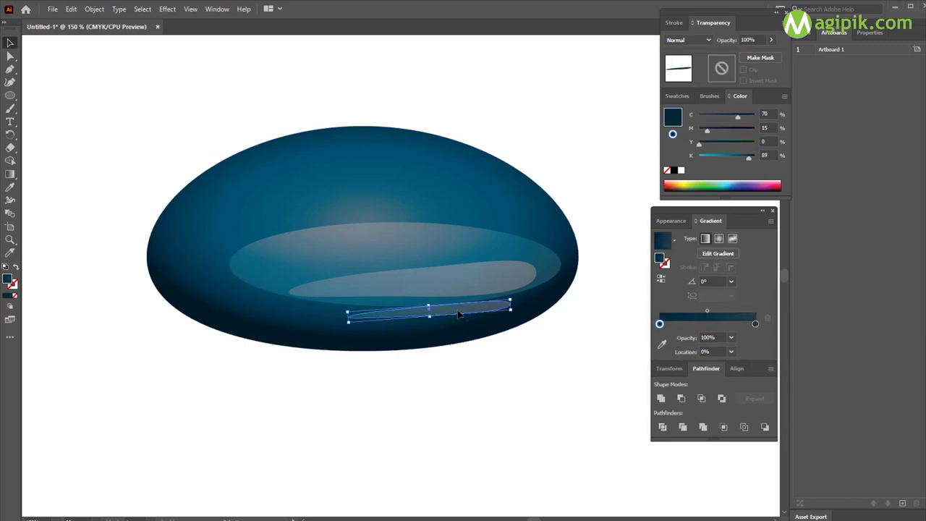
{"action": "left_click_drag", "start_coordinate": [458, 314], "coordinate": [449, 319]}
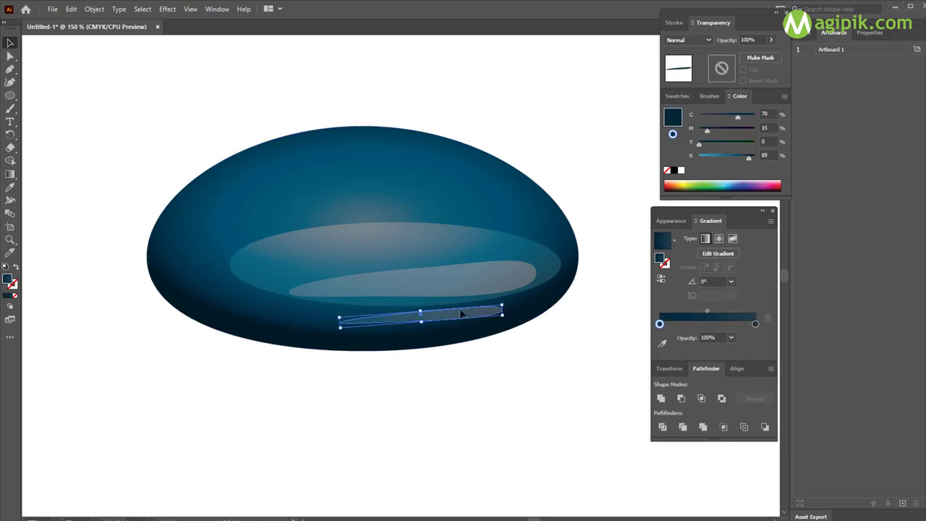
{"action": "left_click", "coordinate": [316, 241]}
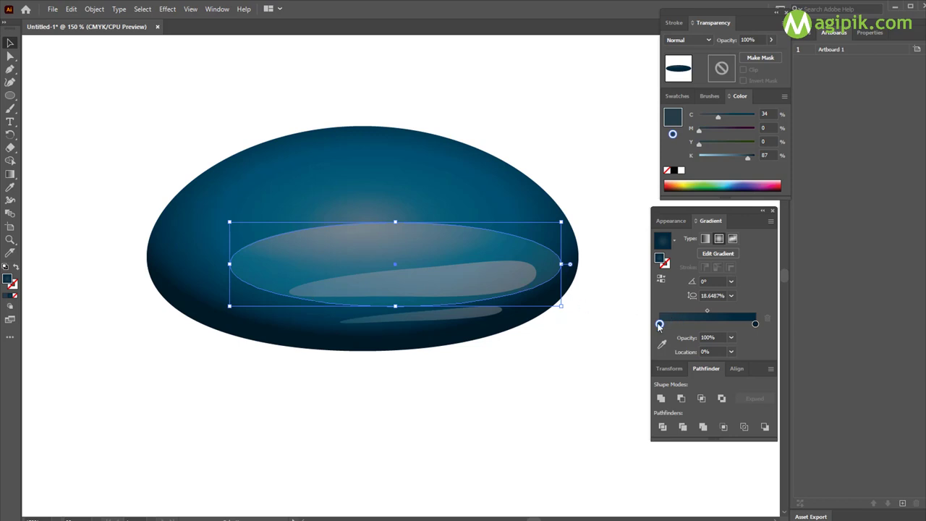
Step: Blend the large highlight ellipse's fill in Lighten mode after briefly trying Overlay
{"action": "left_click", "coordinate": [672, 221]}
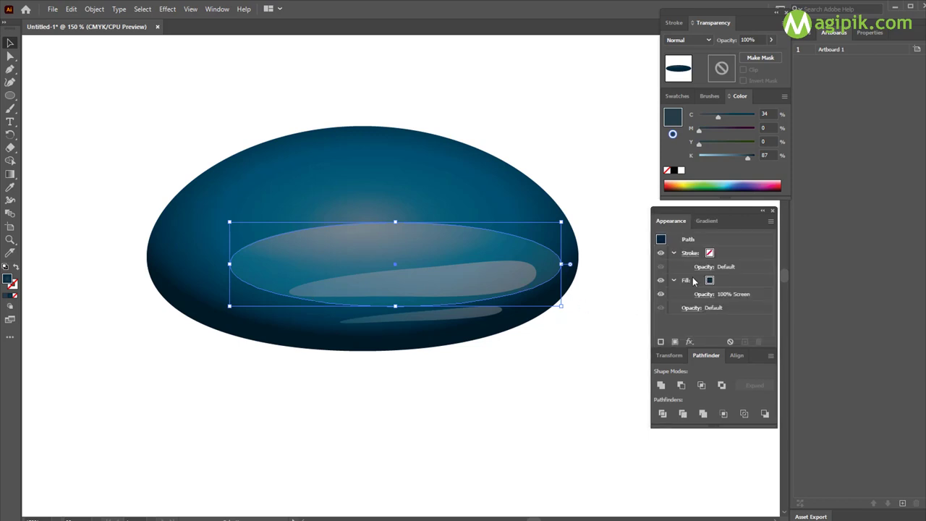
{"action": "left_click", "coordinate": [706, 294]}
{"action": "left_click", "coordinate": [633, 317]}
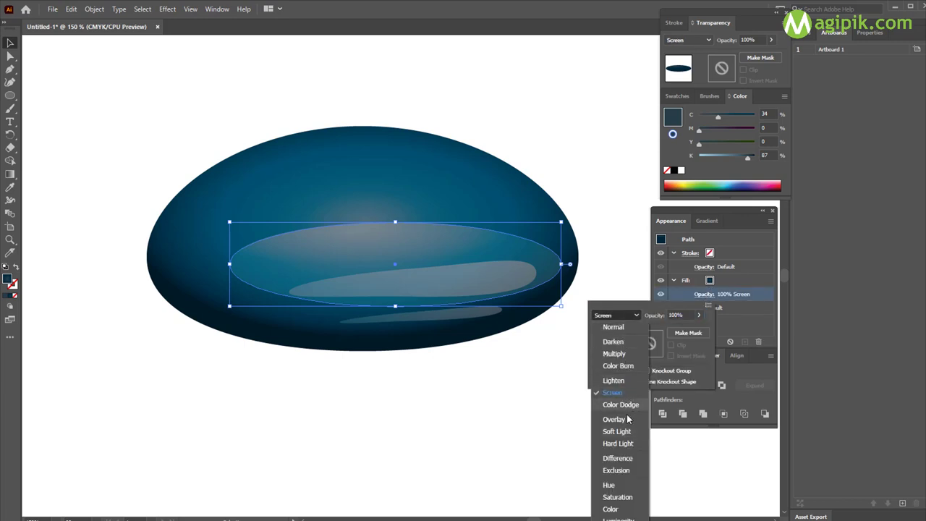
{"action": "left_click", "coordinate": [626, 418]}
{"action": "left_click", "coordinate": [631, 314]}
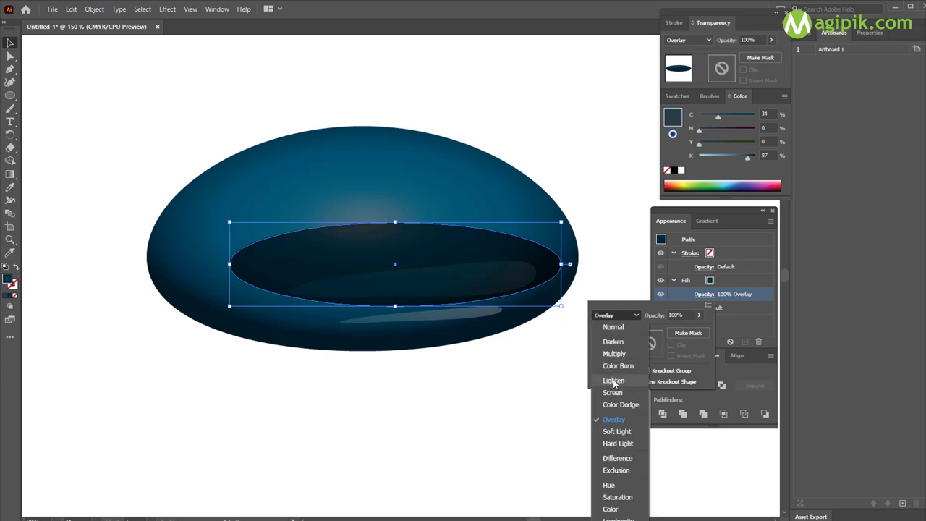
{"action": "left_click", "coordinate": [612, 379]}
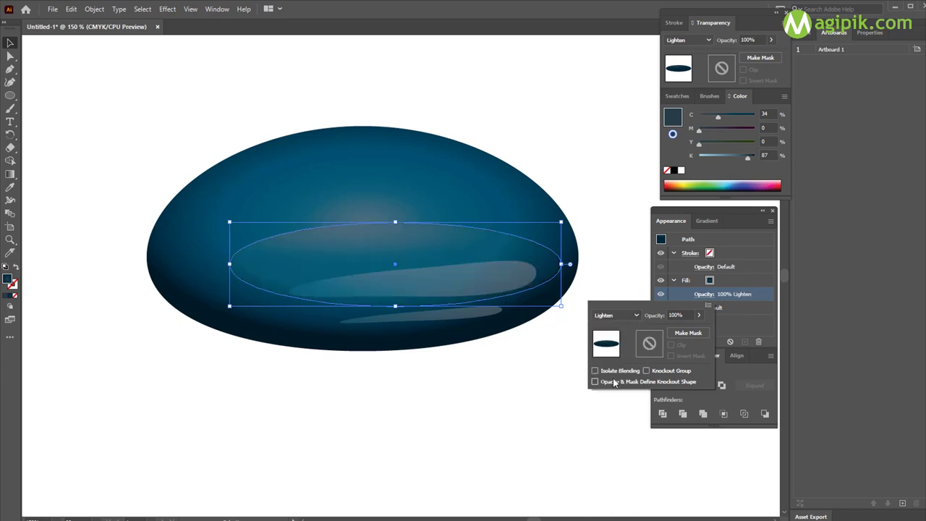
{"action": "left_click", "coordinate": [501, 377]}
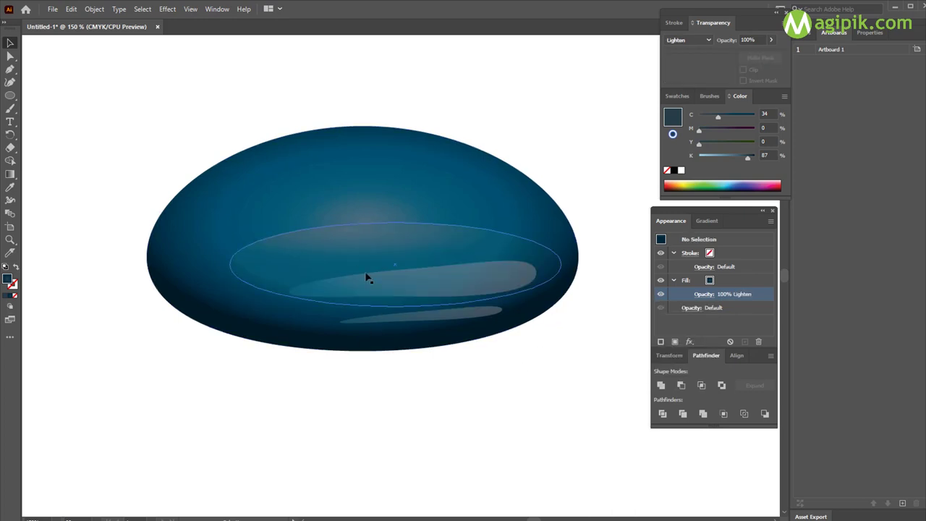
{"action": "left_click", "coordinate": [707, 221]}
Step: Move a gradient colour stop to 36% to lighten the highlight ellipse
{"action": "left_click_drag", "start_coordinate": [752, 311], "coordinate": [634, 324]}
{"action": "left_click", "coordinate": [492, 253]}
{"action": "left_click", "coordinate": [755, 324]}
{"action": "left_click", "coordinate": [529, 355]}
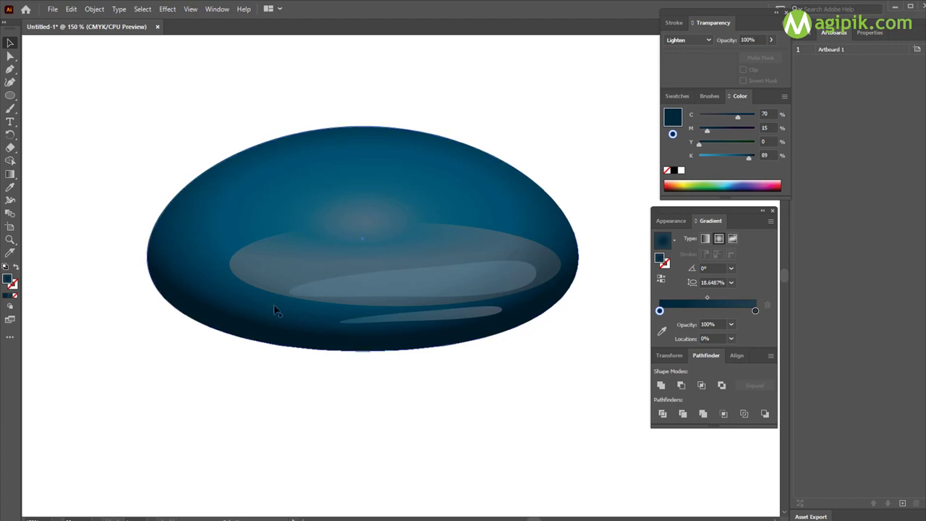
Step: Recentre the highlight's radial gradient, tilting it about -13.5° and spreading the glow
{"action": "left_click", "coordinate": [314, 254]}
{"action": "left_click", "coordinate": [10, 176]}
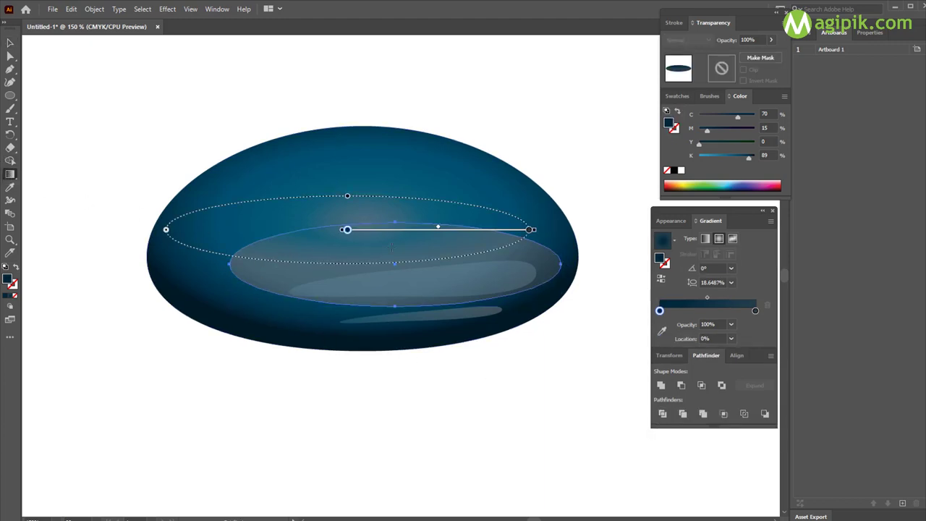
{"action": "left_click_drag", "start_coordinate": [393, 234], "coordinate": [334, 244]}
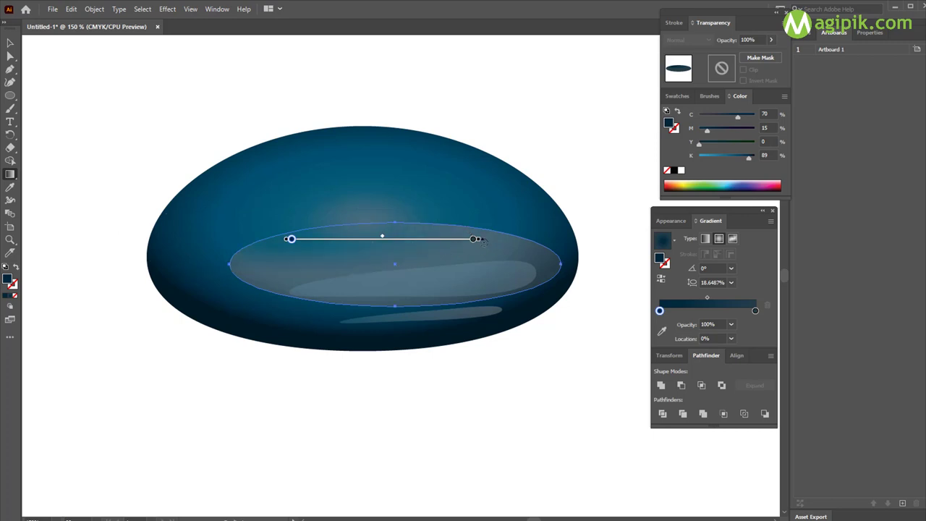
{"action": "mouse_move", "coordinate": [482, 240]}
{"action": "left_mouse_down"}
{"action": "mouse_move", "coordinate": [475, 286]}
{"action": "mouse_move", "coordinate": [528, 297]}
{"action": "left_mouse_up"}
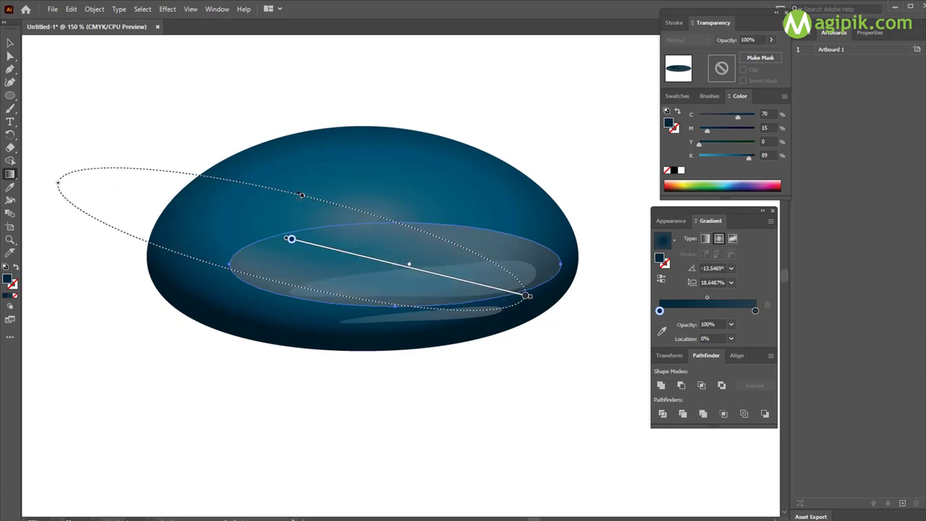
{"action": "left_click_drag", "start_coordinate": [303, 196], "coordinate": [307, 178]}
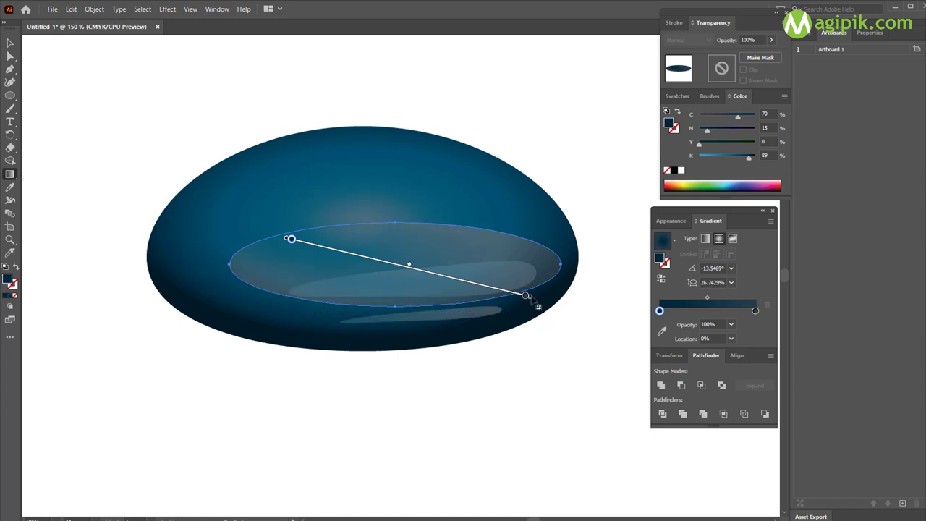
{"action": "left_click_drag", "start_coordinate": [530, 298], "coordinate": [591, 315]}
{"action": "key", "text": "v"}
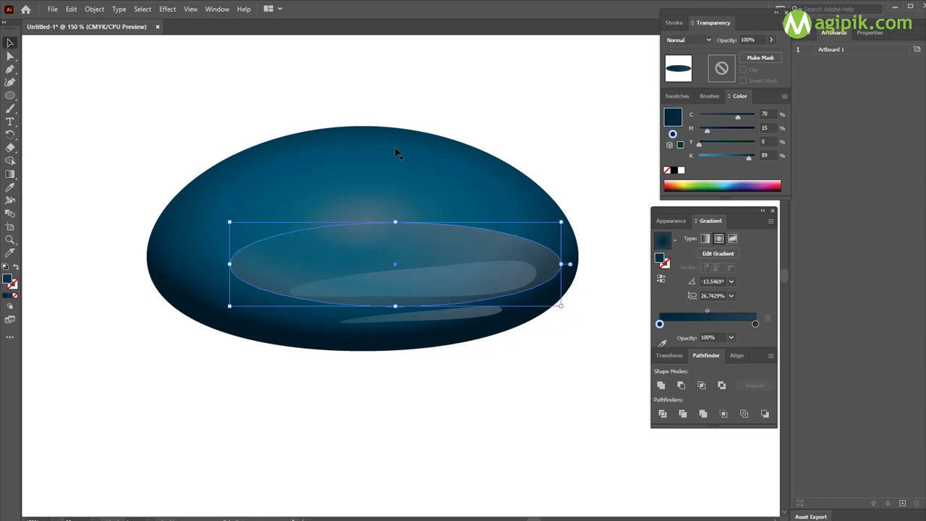
{"action": "left_click", "coordinate": [502, 123]}
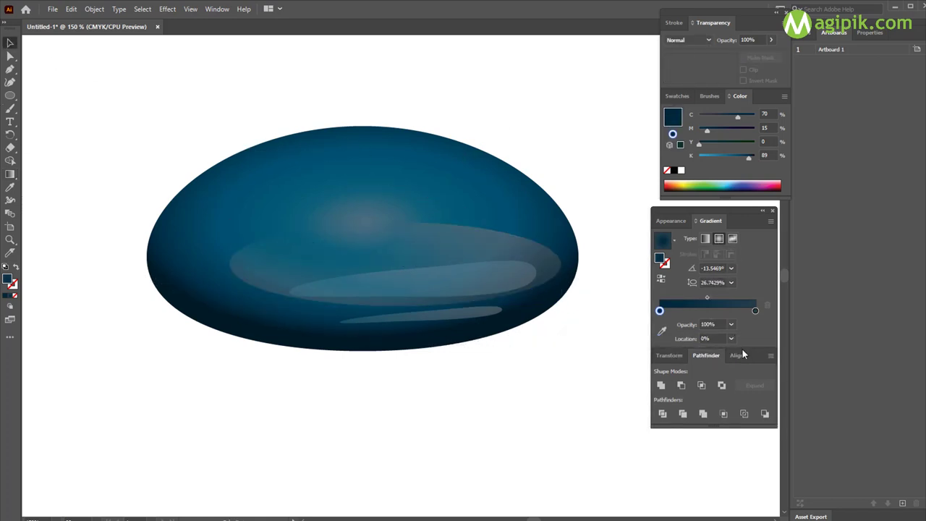
Step: Stretch the highlight's gradient glow taller and adjust its tilt
{"action": "left_click", "coordinate": [273, 264]}
{"action": "left_click", "coordinate": [10, 174]}
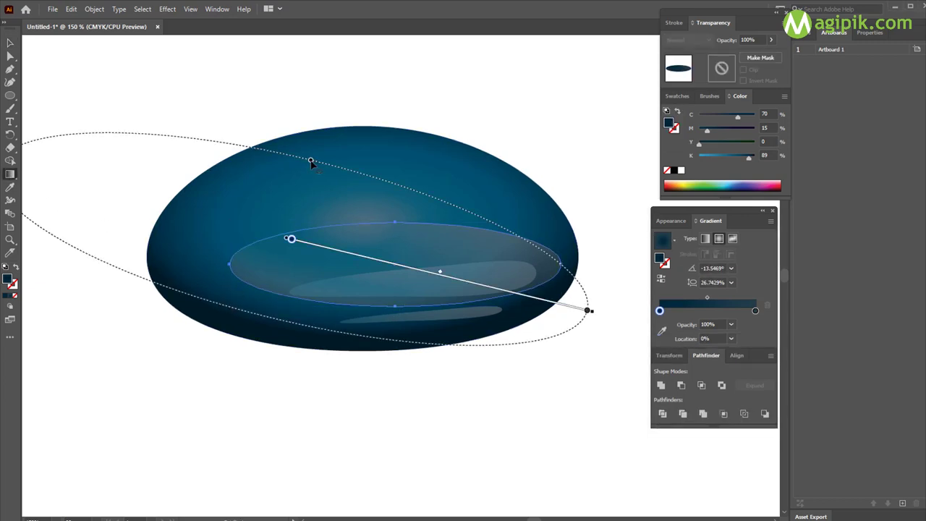
{"action": "left_click_drag", "start_coordinate": [311, 161], "coordinate": [319, 117]}
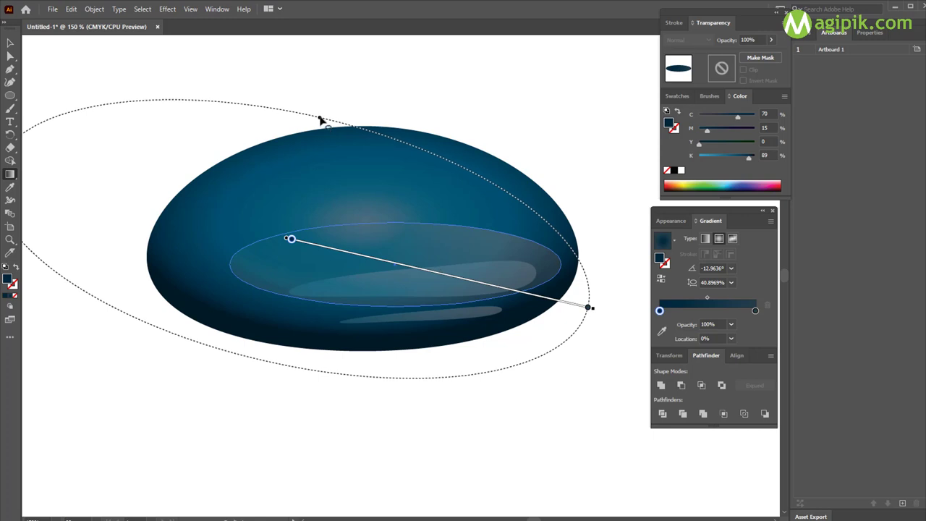
{"action": "mouse_move", "coordinate": [319, 118]}
{"action": "left_mouse_down"}
{"action": "mouse_move", "coordinate": [324, 87]}
{"action": "mouse_move", "coordinate": [342, 91]}
{"action": "mouse_move", "coordinate": [348, 64]}
{"action": "left_mouse_up"}
{"action": "left_click", "coordinate": [10, 42]}
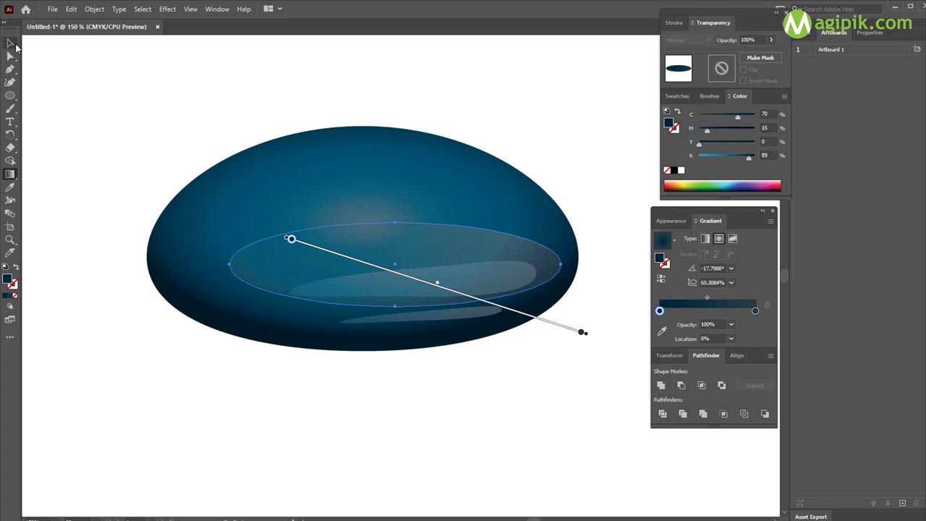
{"action": "left_click", "coordinate": [221, 132]}
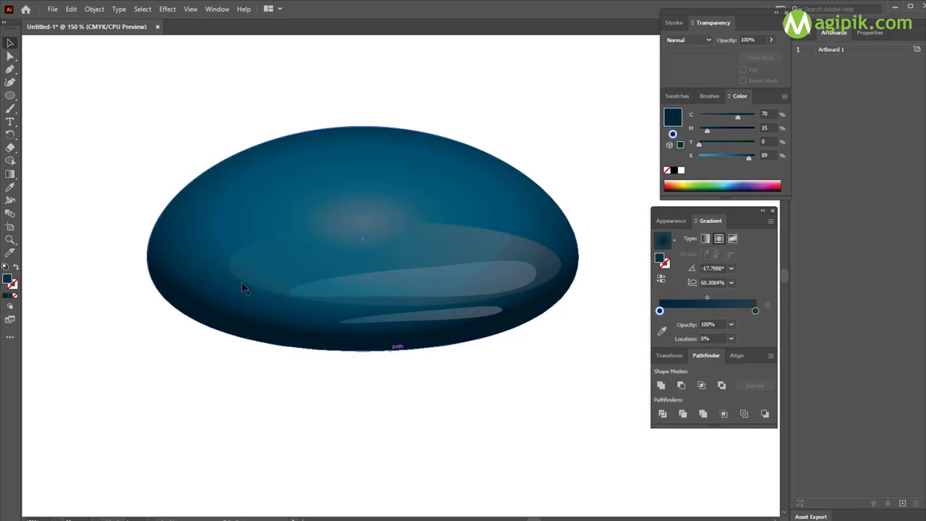
Step: Refine the gradient with its start stop near 20%, ending at -20.6415° and 60.3084% aspect
{"action": "left_click", "coordinate": [252, 268]}
{"action": "left_click", "coordinate": [10, 174]}
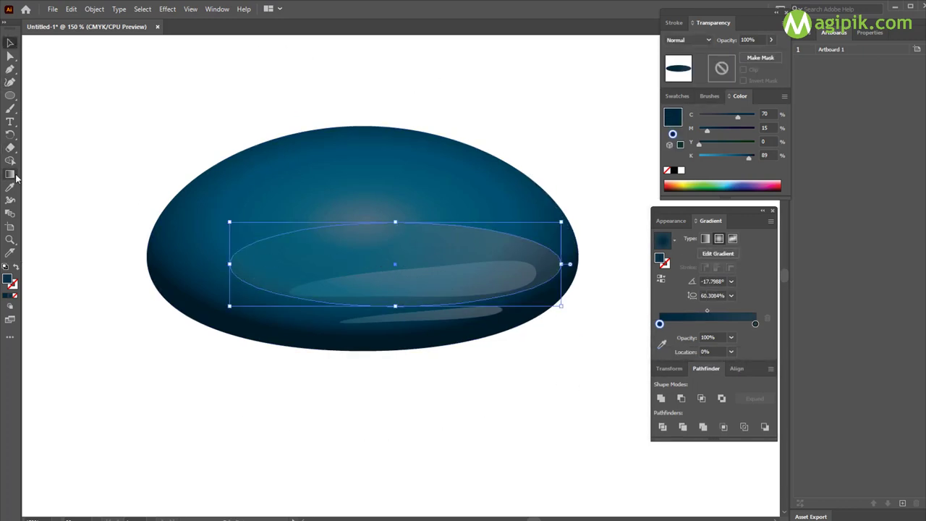
{"action": "mouse_move", "coordinate": [290, 239]}
{"action": "left_mouse_down"}
{"action": "mouse_move", "coordinate": [429, 282]}
{"action": "mouse_move", "coordinate": [281, 248]}
{"action": "left_mouse_up"}
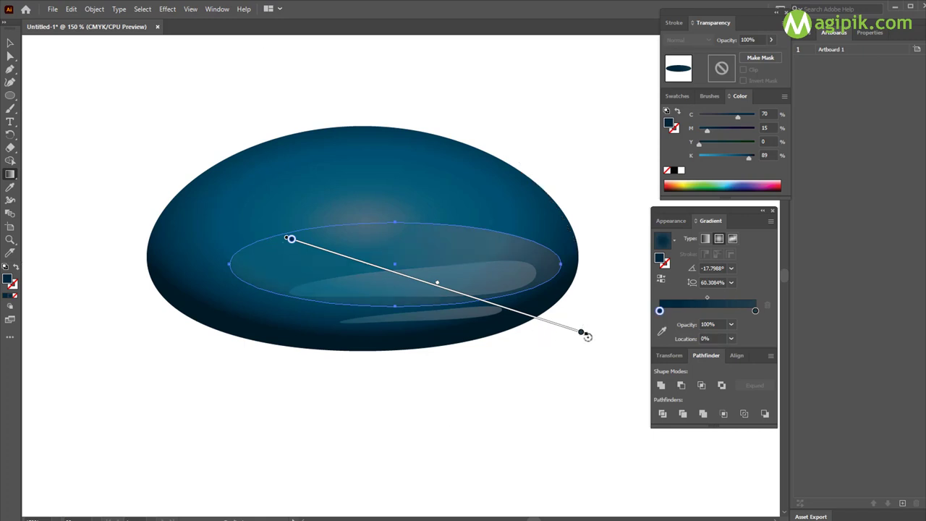
{"action": "left_click_drag", "start_coordinate": [584, 332], "coordinate": [430, 282]}
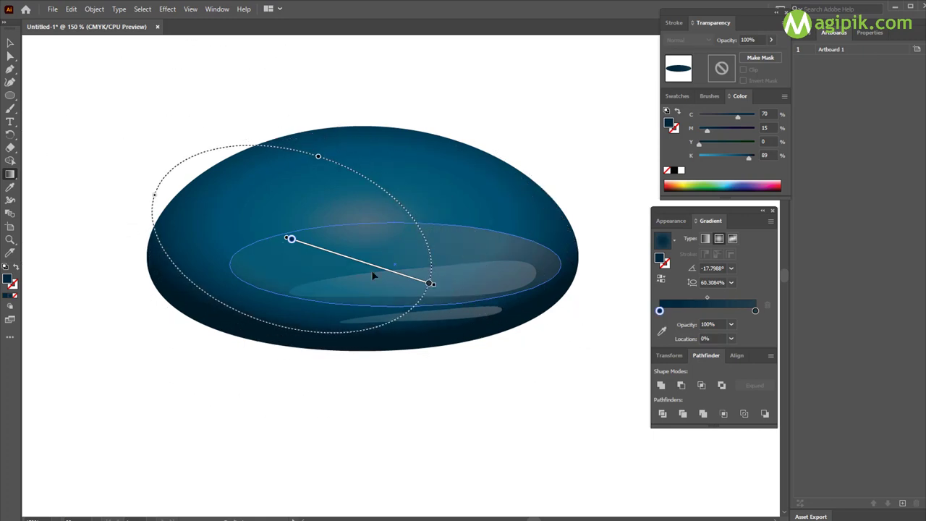
{"action": "left_click_drag", "start_coordinate": [375, 267], "coordinate": [483, 306]}
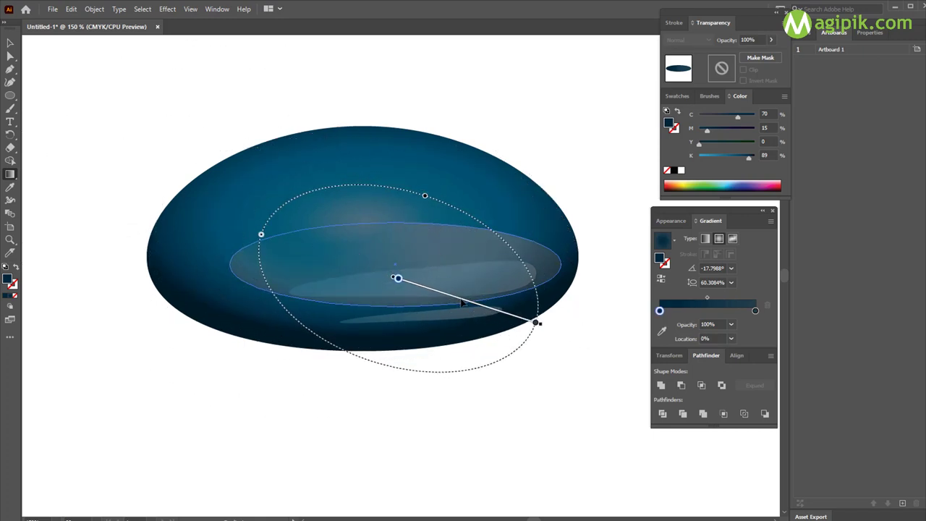
{"action": "left_click", "coordinate": [537, 323]}
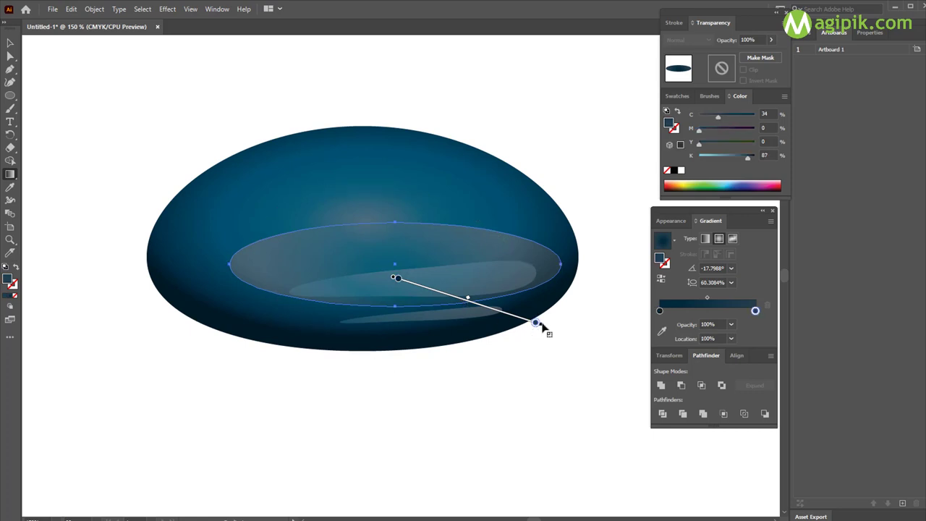
{"action": "left_click_drag", "start_coordinate": [536, 324], "coordinate": [601, 345]}
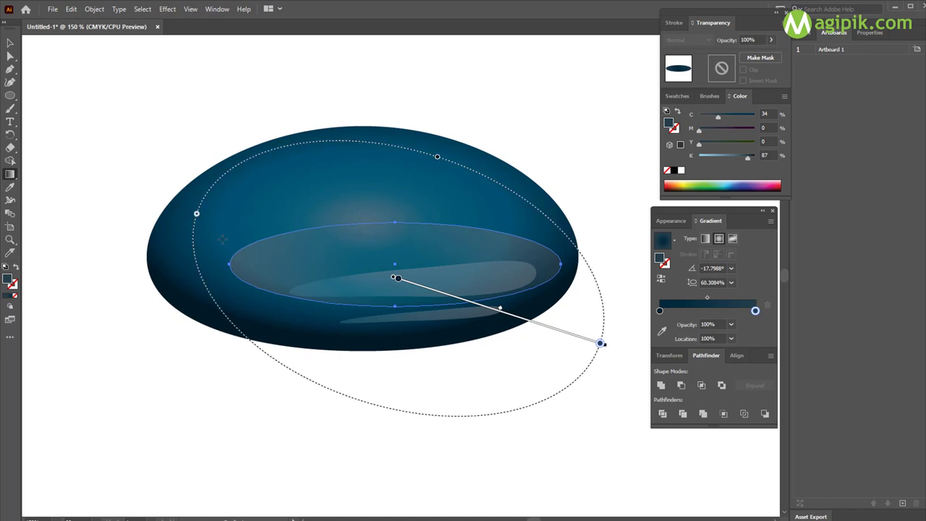
{"action": "mouse_move", "coordinate": [196, 213]}
{"action": "left_mouse_down"}
{"action": "mouse_move", "coordinate": [176, 190]}
{"action": "mouse_move", "coordinate": [119, 177]}
{"action": "mouse_move", "coordinate": [94, 145]}
{"action": "left_mouse_up"}
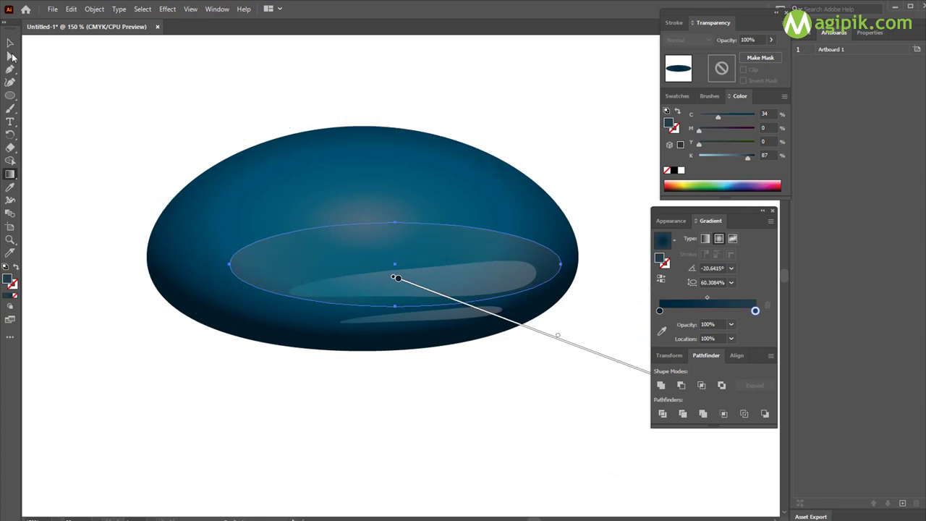
{"action": "key", "text": "v"}
{"action": "left_click", "coordinate": [90, 81]}
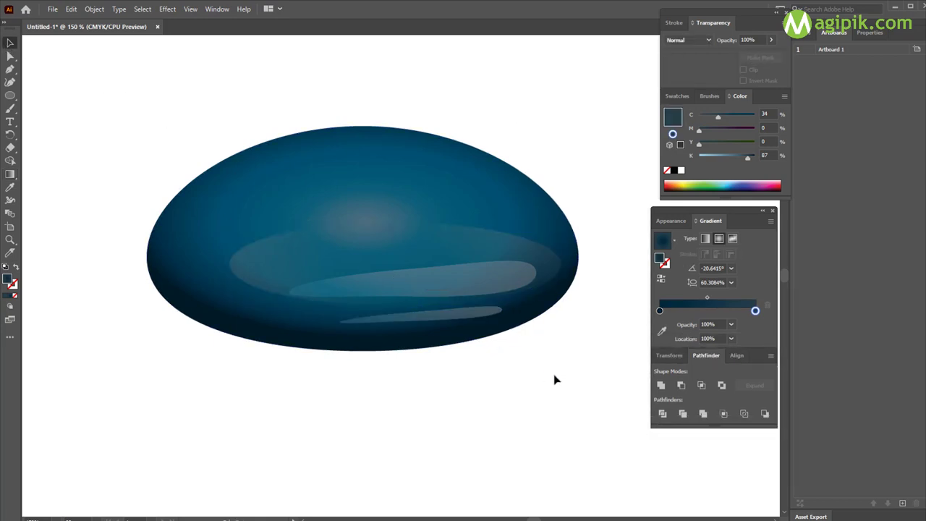
Step: Switch the highlight ellipse to a linear gradient angled -47.3466°, fading diagonally down-right
{"action": "left_click", "coordinate": [486, 258]}
{"action": "left_click", "coordinate": [488, 255]}
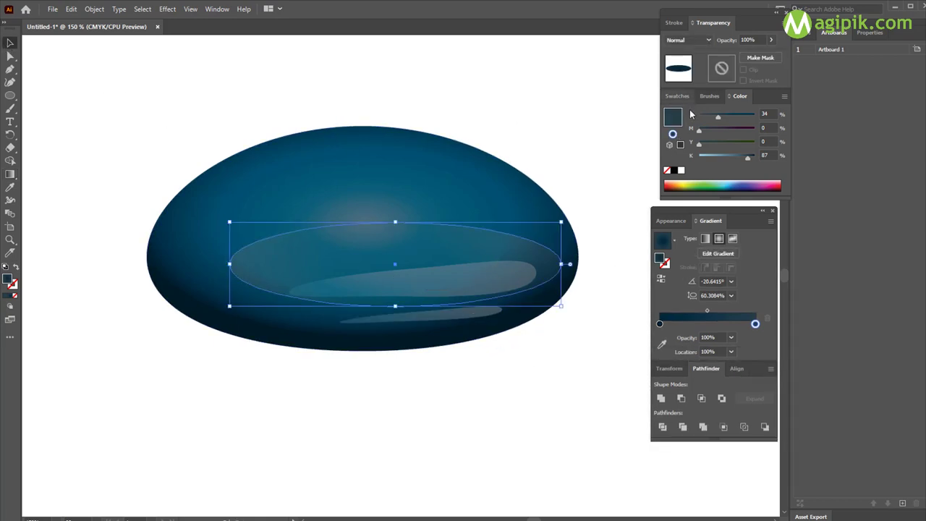
{"action": "left_click", "coordinate": [705, 239]}
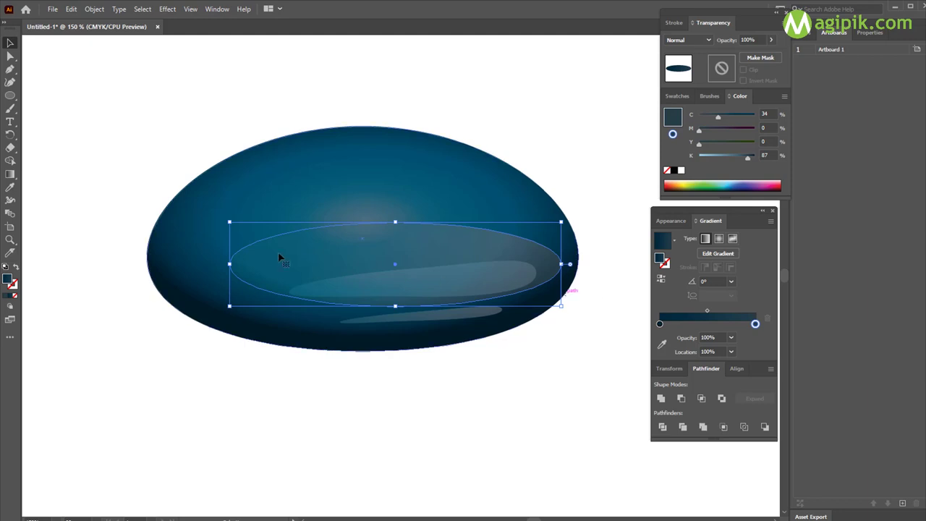
{"action": "key", "text": "g"}
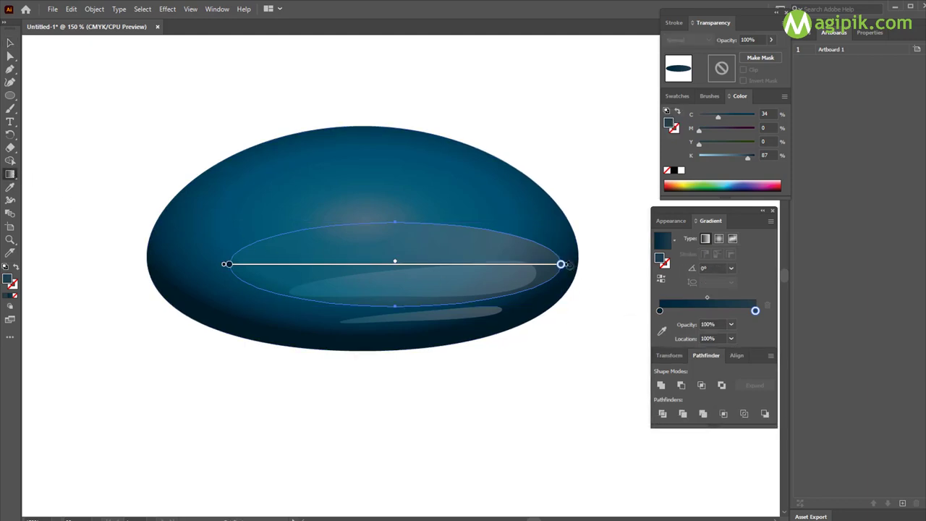
{"action": "left_click_drag", "start_coordinate": [570, 268], "coordinate": [521, 465]}
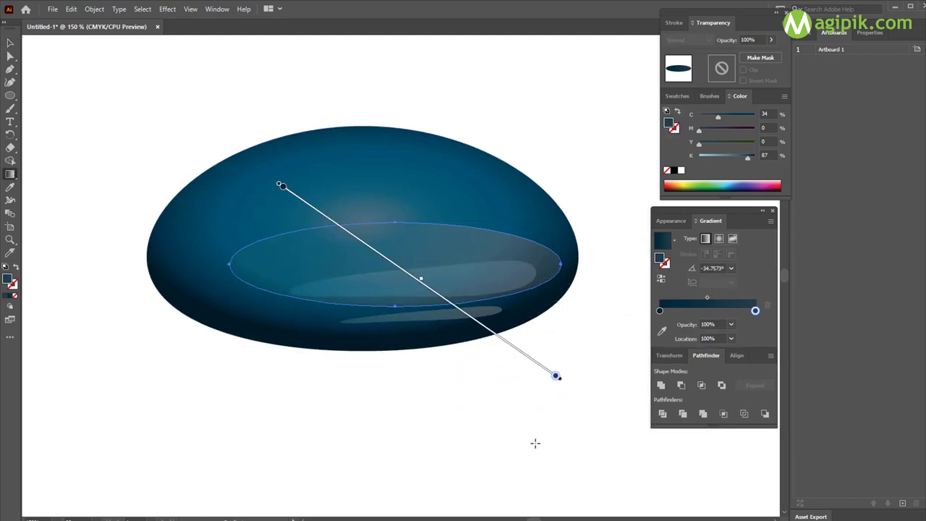
{"action": "left_click_drag", "start_coordinate": [496, 346], "coordinate": [541, 378]}
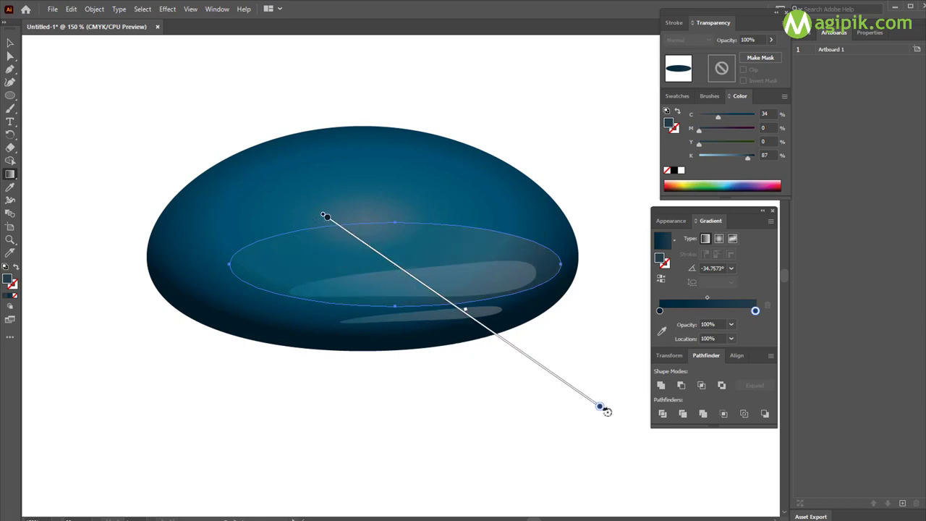
{"action": "left_click_drag", "start_coordinate": [605, 409], "coordinate": [584, 493]}
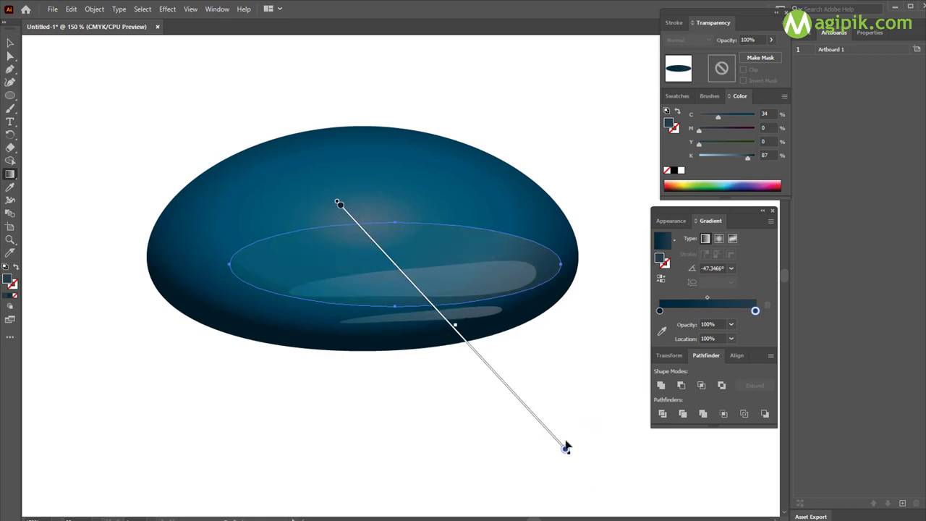
{"action": "left_click_drag", "start_coordinate": [560, 445], "coordinate": [586, 474]}
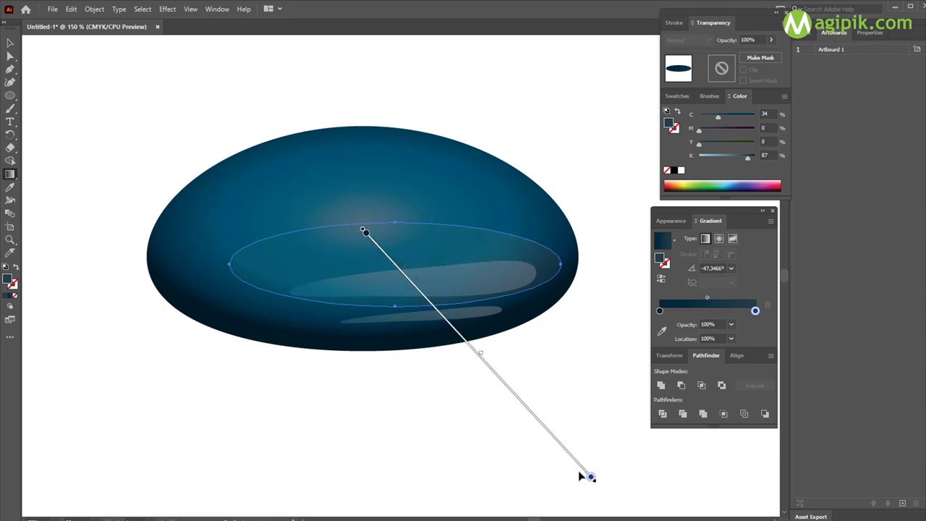
{"action": "key", "text": "v"}
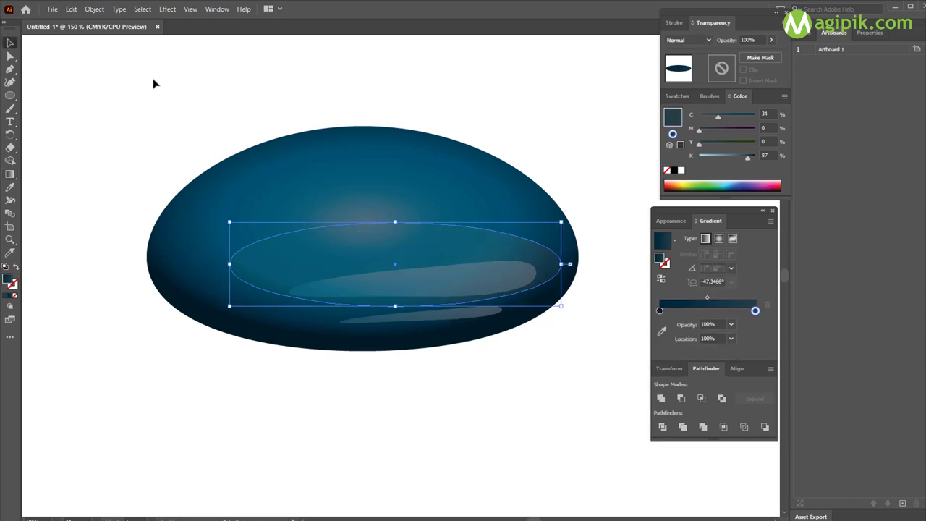
{"action": "left_click", "coordinate": [155, 82]}
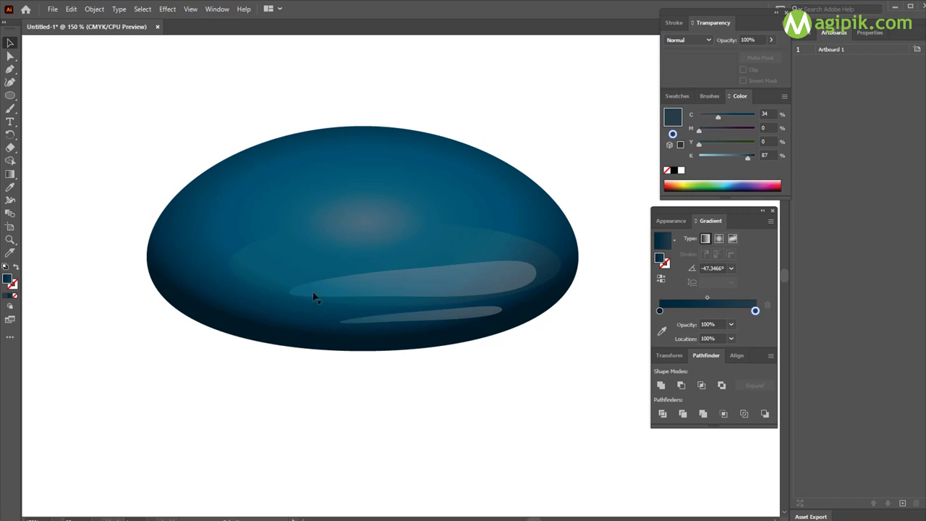
{"action": "left_click", "coordinate": [291, 258]}
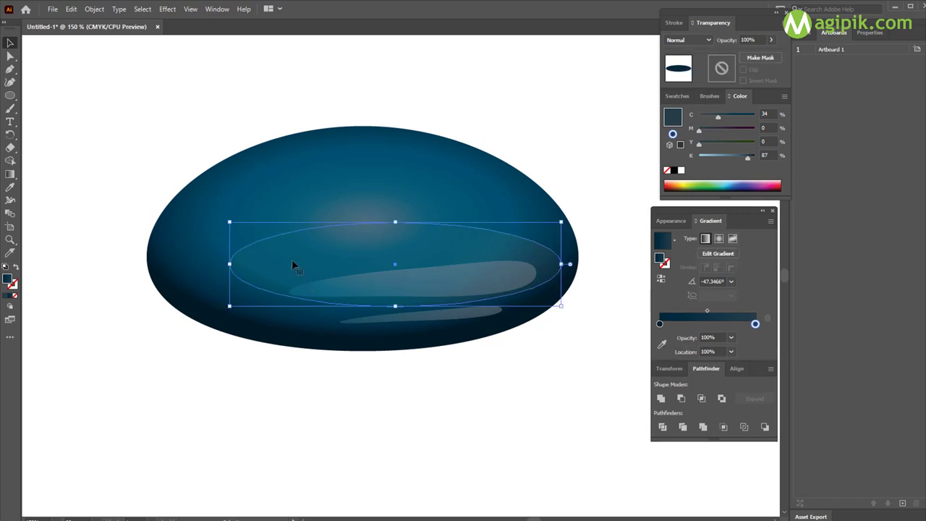
Step: Paste a front copy of the dome and fill it with the USGS 22 Gravel Beach pattern
{"action": "left_click", "coordinate": [111, 219]}
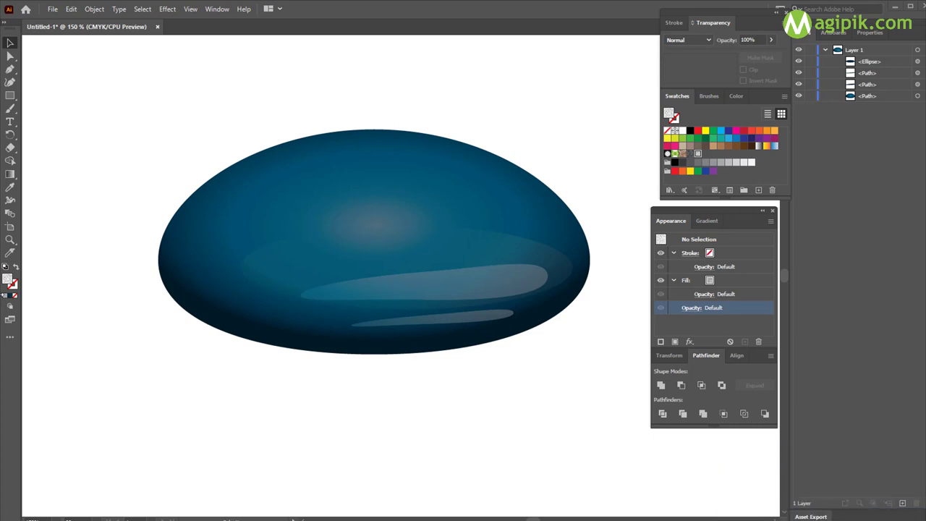
{"action": "left_click", "coordinate": [341, 184]}
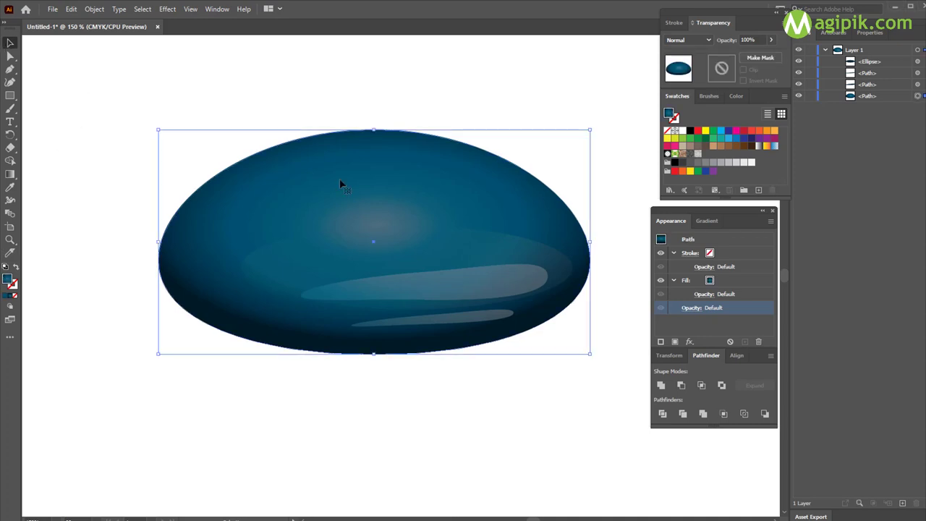
{"action": "left_click", "coordinate": [442, 118]}
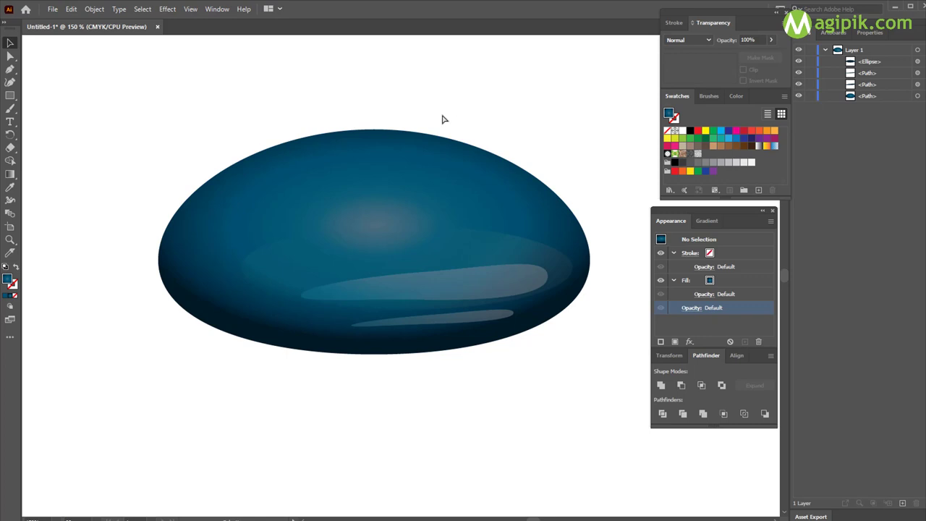
{"action": "left_click", "coordinate": [383, 178]}
{"action": "key", "text": "ctrl+c"}
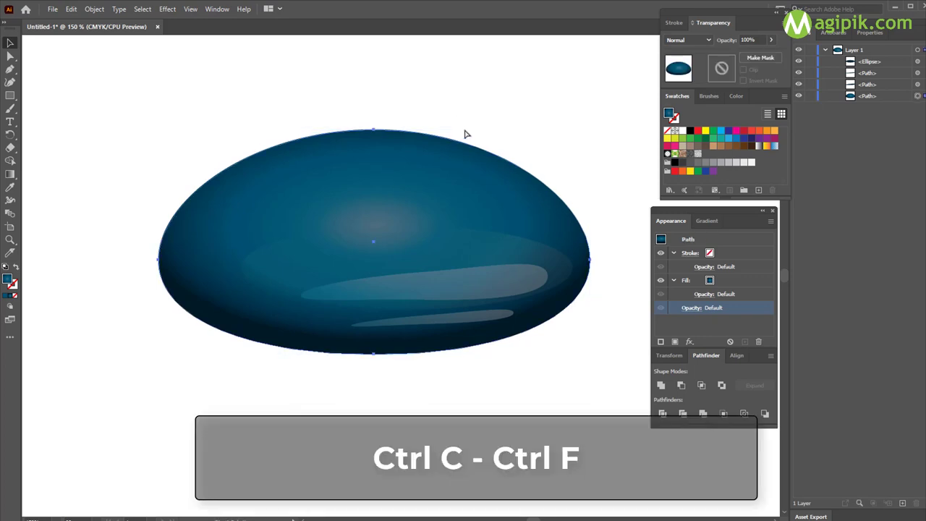
{"action": "key", "text": "ctrl+f"}
{"action": "left_click", "coordinate": [477, 117]}
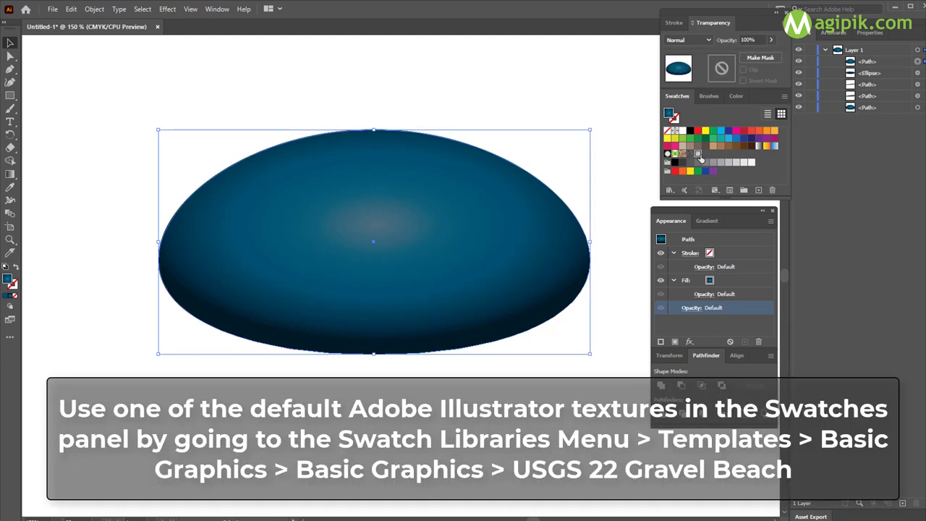
{"action": "left_click", "coordinate": [698, 154]}
Step: Resize the Gravel Beach pattern dots and reshape its tile into a wide, short rectangle
{"action": "double_click", "coordinate": [698, 154]}
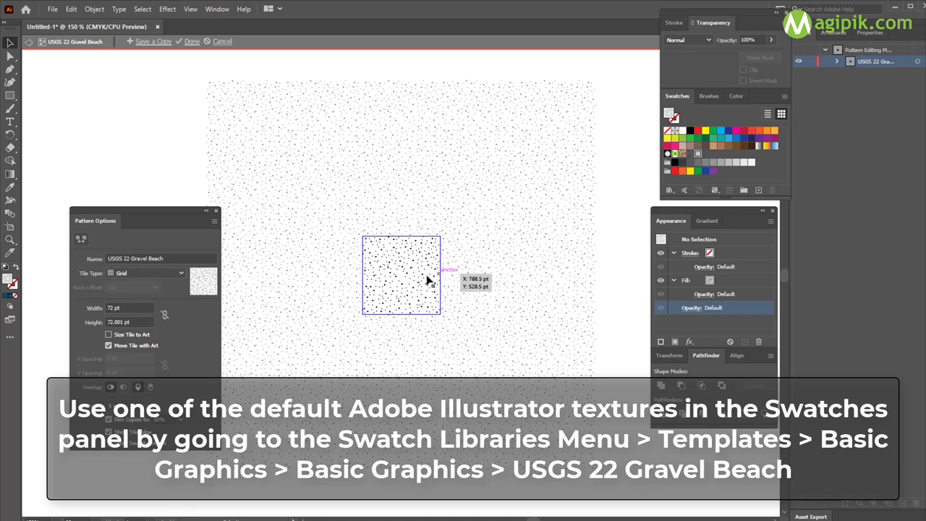
{"action": "mouse_move", "coordinate": [261, 184]}
{"action": "left_mouse_down"}
{"action": "mouse_move", "coordinate": [532, 388]}
{"action": "mouse_move", "coordinate": [531, 360]}
{"action": "left_mouse_up"}
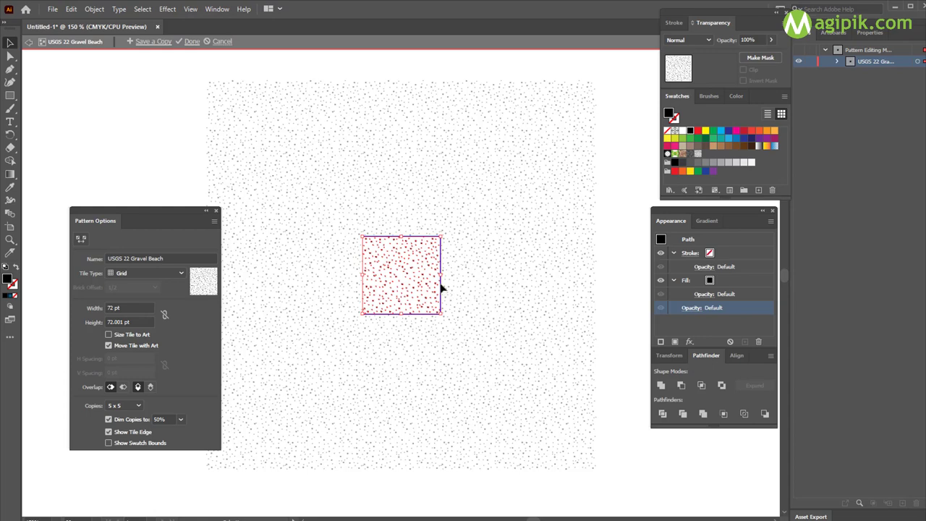
{"action": "left_click_drag", "start_coordinate": [440, 275], "coordinate": [539, 272]}
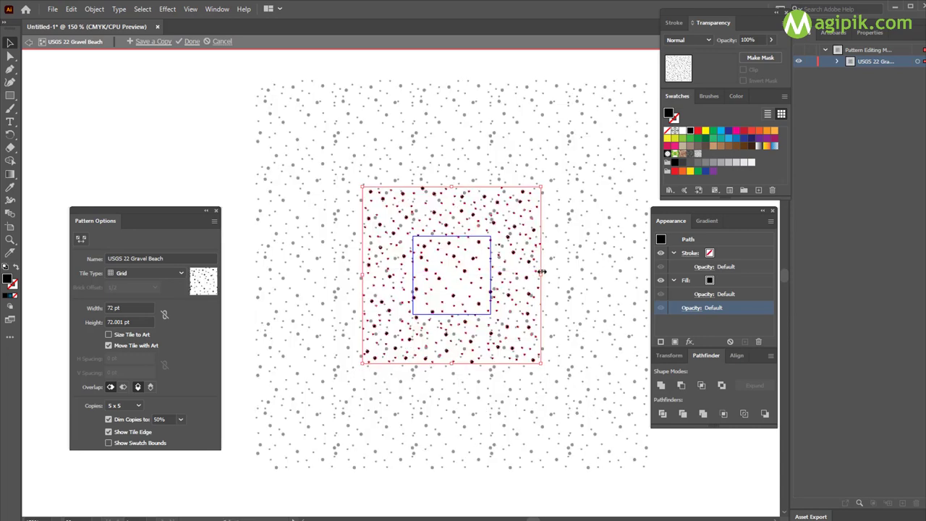
{"action": "left_click_drag", "start_coordinate": [536, 276], "coordinate": [594, 272]}
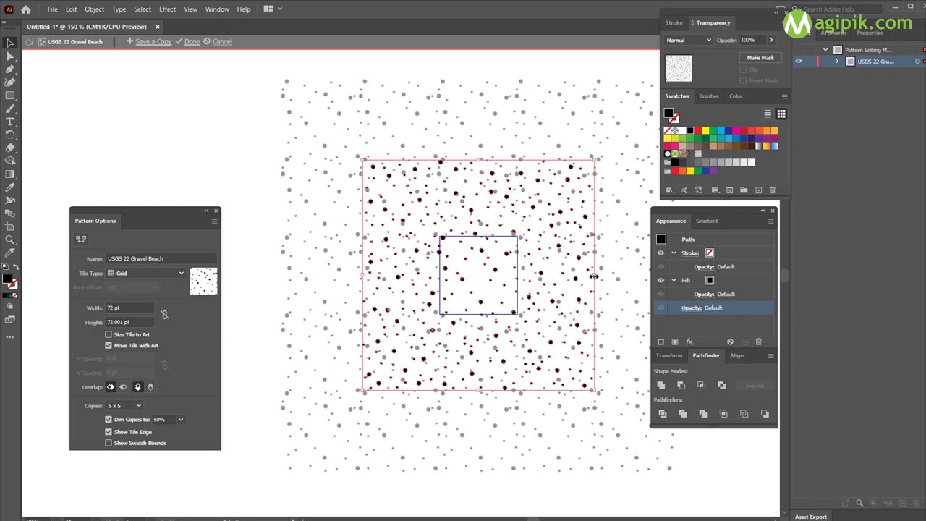
{"action": "left_click_drag", "start_coordinate": [593, 276], "coordinate": [529, 292]}
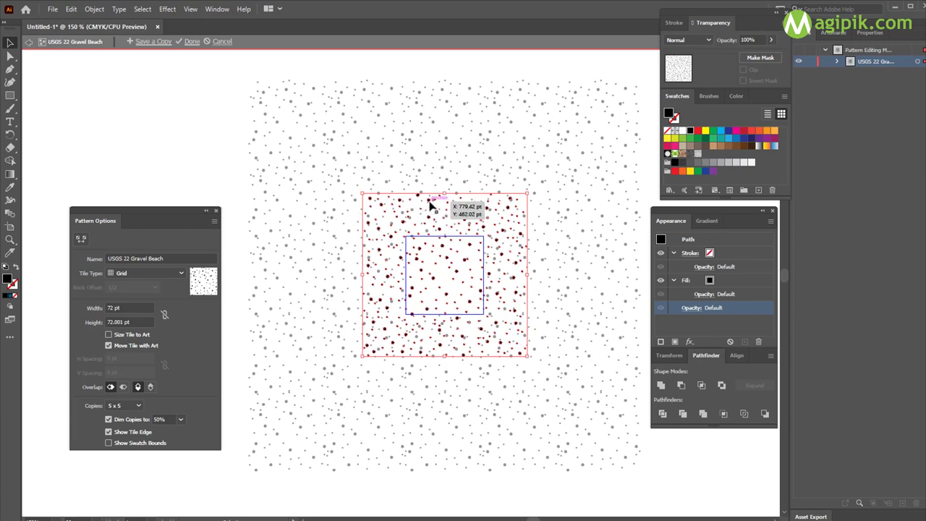
{"action": "left_click_drag", "start_coordinate": [444, 194], "coordinate": [444, 228]}
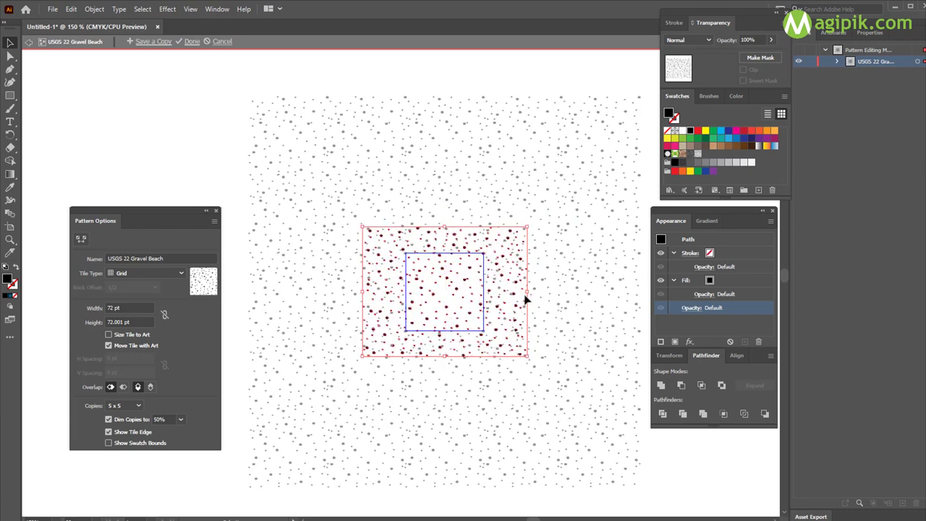
{"action": "left_click_drag", "start_coordinate": [526, 290], "coordinate": [627, 284]}
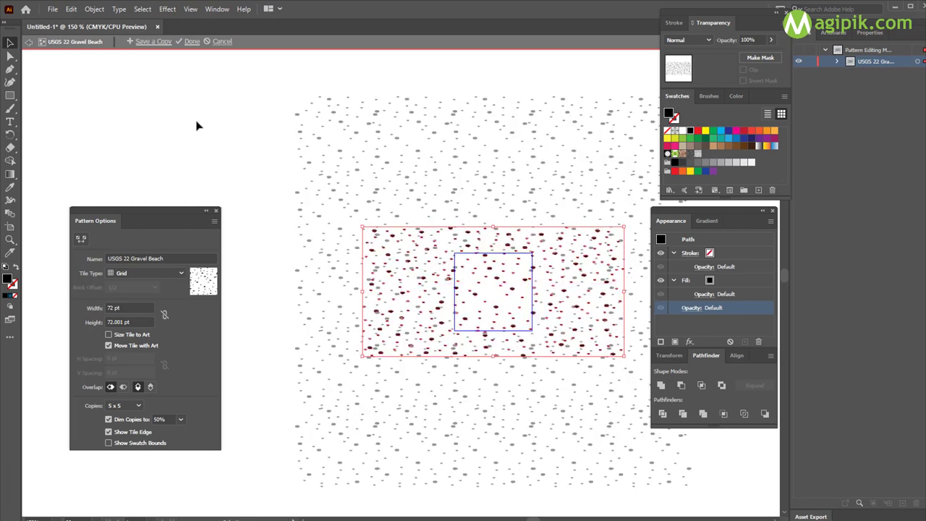
Step: Try Brick and Hex tile arrangements, keep Grid, and close Pattern Options
{"action": "left_click", "coordinate": [182, 276]}
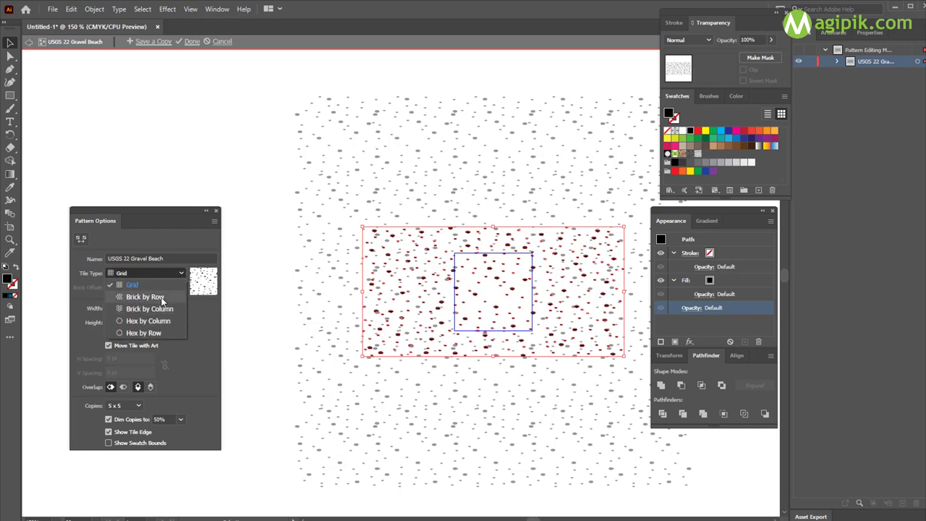
{"action": "left_click", "coordinate": [160, 296]}
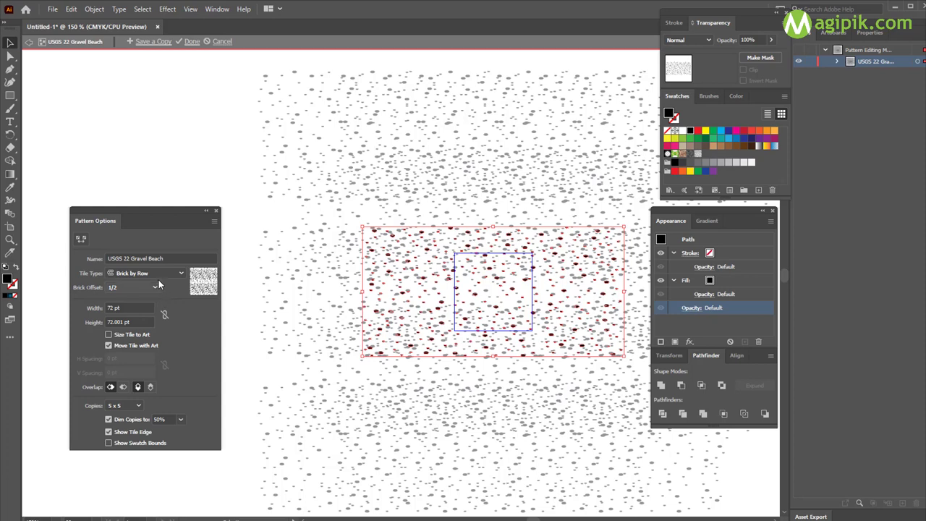
{"action": "left_click", "coordinate": [166, 274]}
{"action": "left_click", "coordinate": [161, 308]}
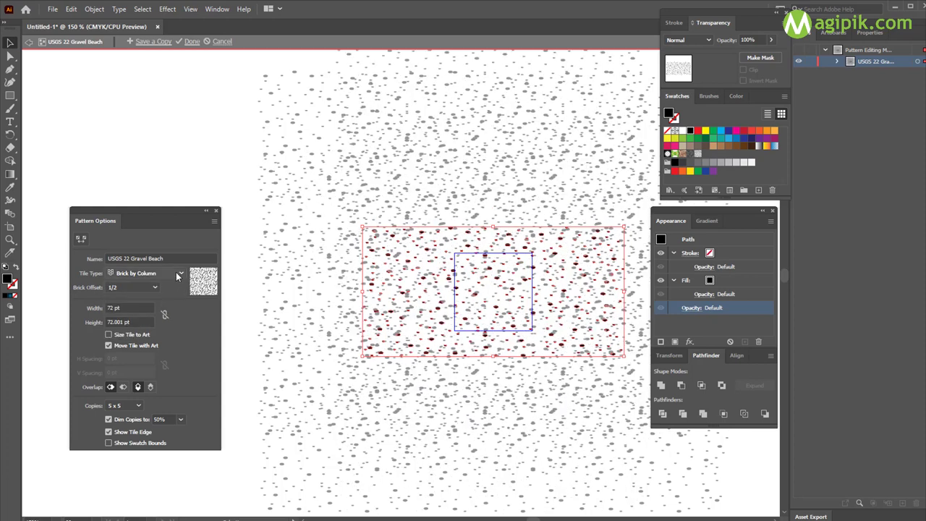
{"action": "left_click", "coordinate": [170, 275]}
{"action": "left_click", "coordinate": [157, 321]}
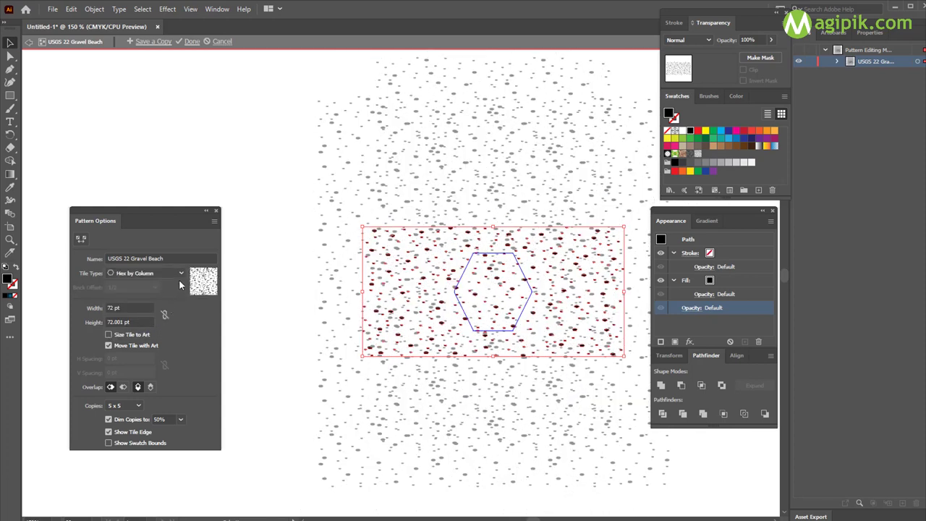
{"action": "left_click", "coordinate": [177, 275]}
{"action": "left_click", "coordinate": [155, 333]}
{"action": "left_click", "coordinate": [171, 274]}
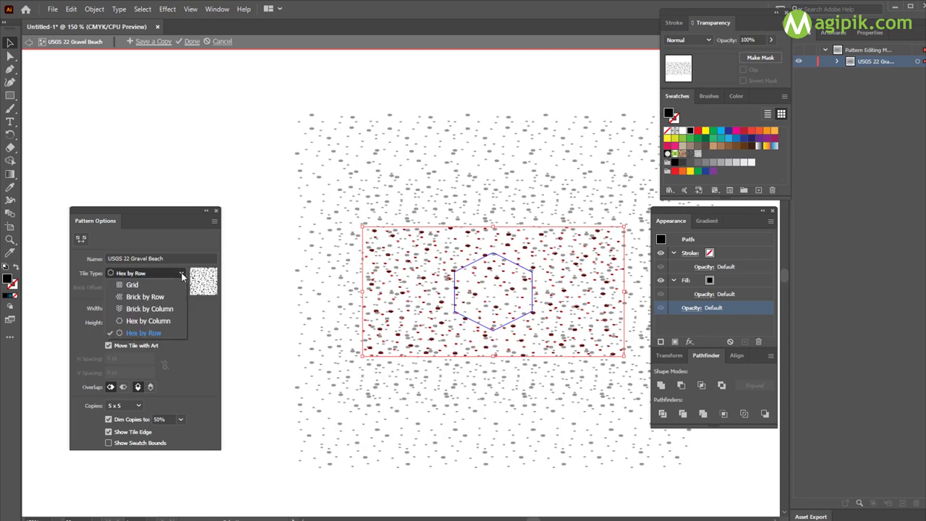
{"action": "left_click", "coordinate": [158, 286]}
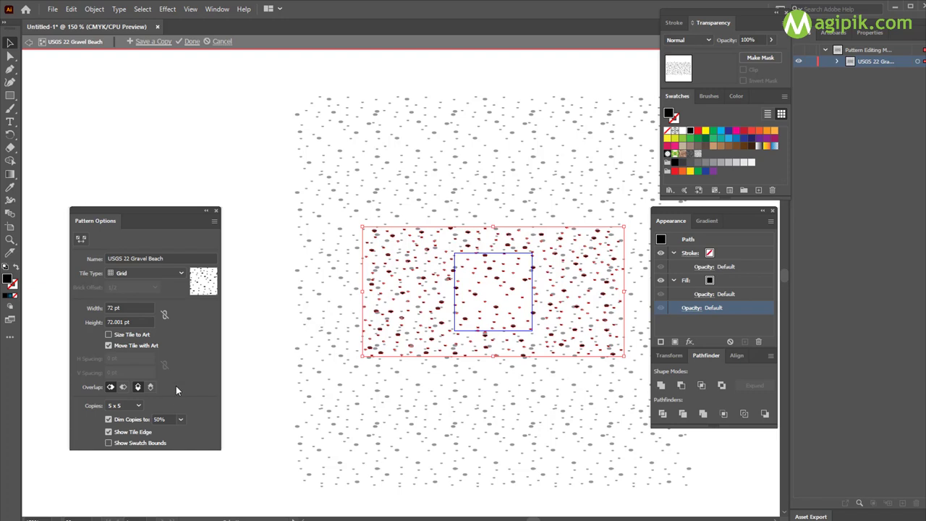
{"action": "left_click", "coordinate": [217, 212]}
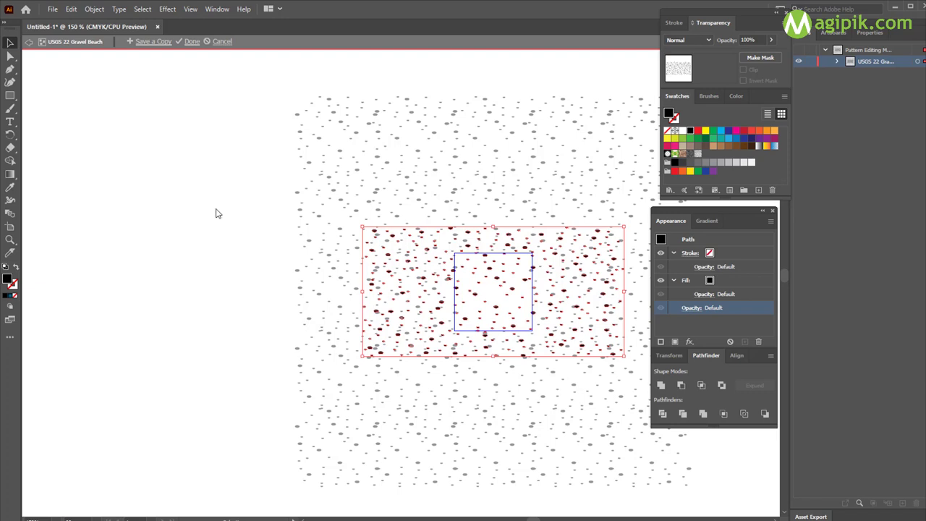
Step: Exit pattern editing and isolate the dome's gravel-pattern copy in Isolation Mode
{"action": "left_click", "coordinate": [28, 42]}
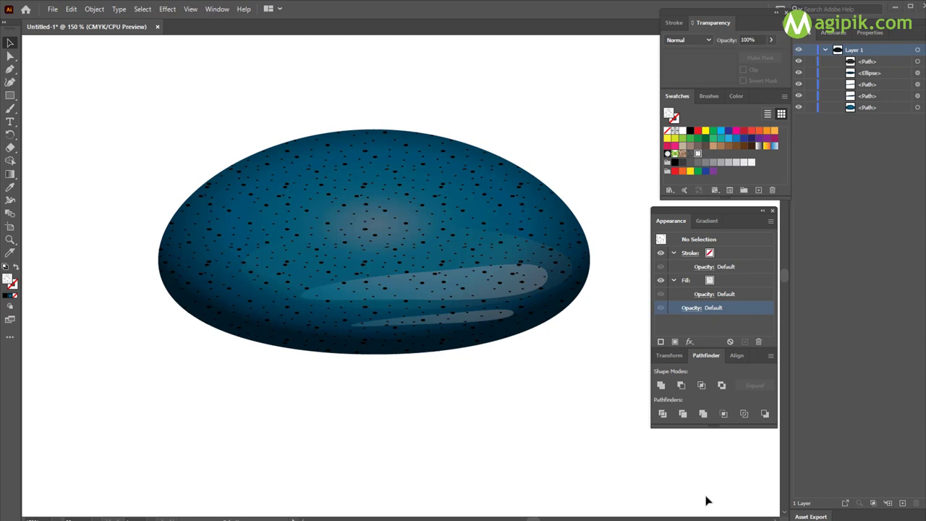
{"action": "left_click", "coordinate": [446, 269]}
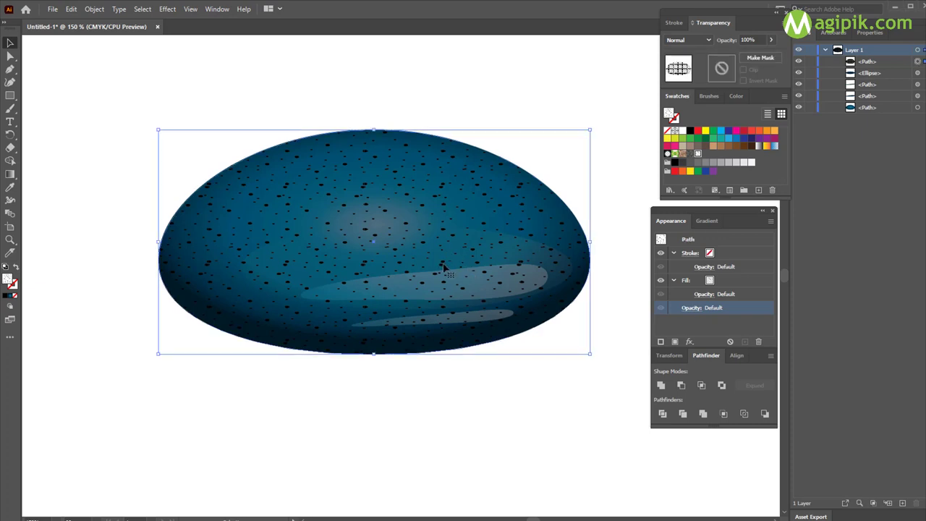
{"action": "double_click", "coordinate": [446, 269]}
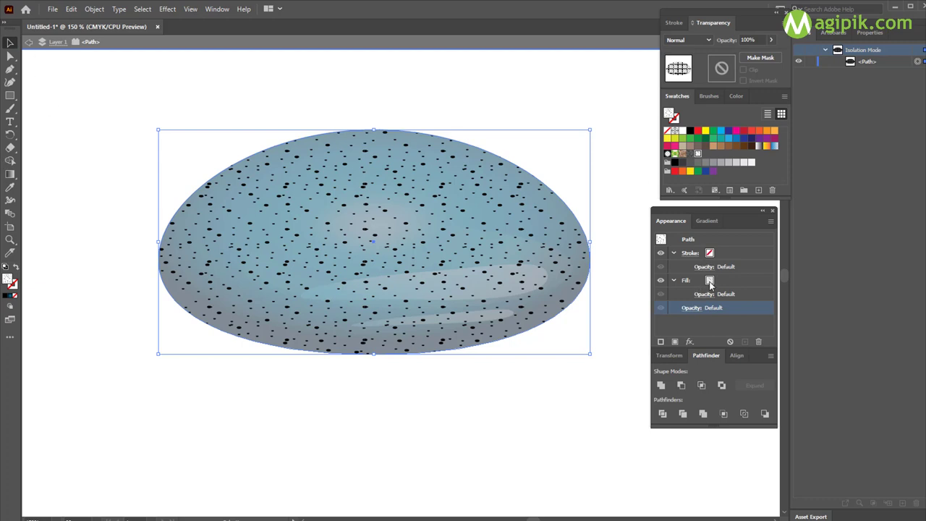
Step: Fill one dot in the gravel pattern tile with a darkened blue and preview the dome
{"action": "double_click", "coordinate": [697, 153]}
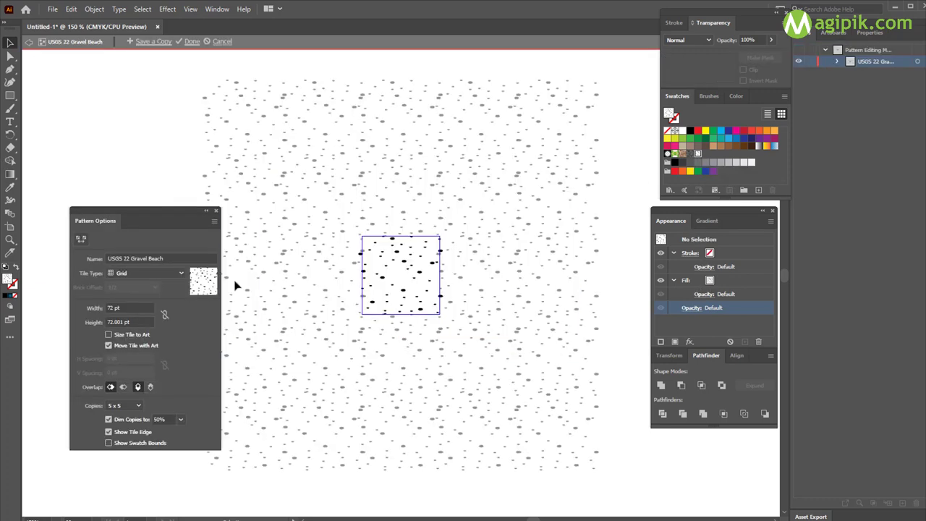
{"action": "left_click", "coordinate": [383, 276]}
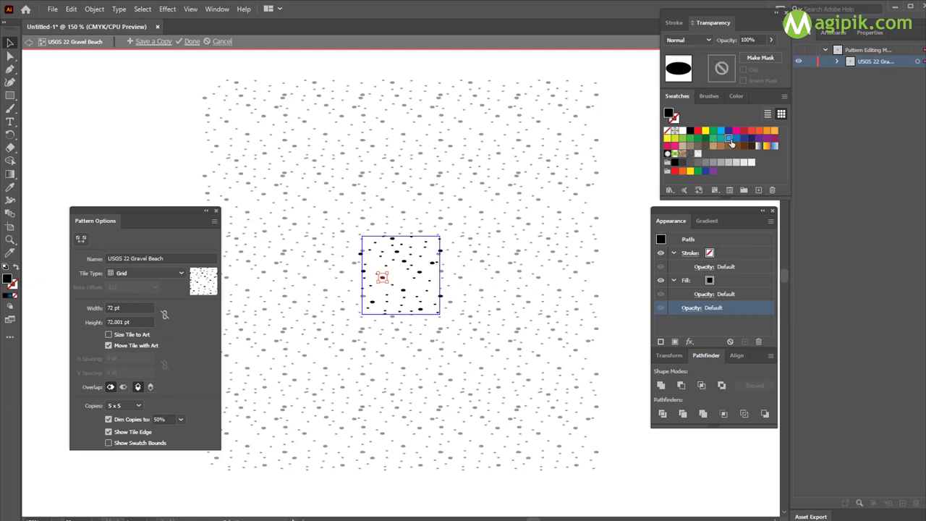
{"action": "left_click", "coordinate": [729, 139]}
{"action": "left_click", "coordinate": [712, 221]}
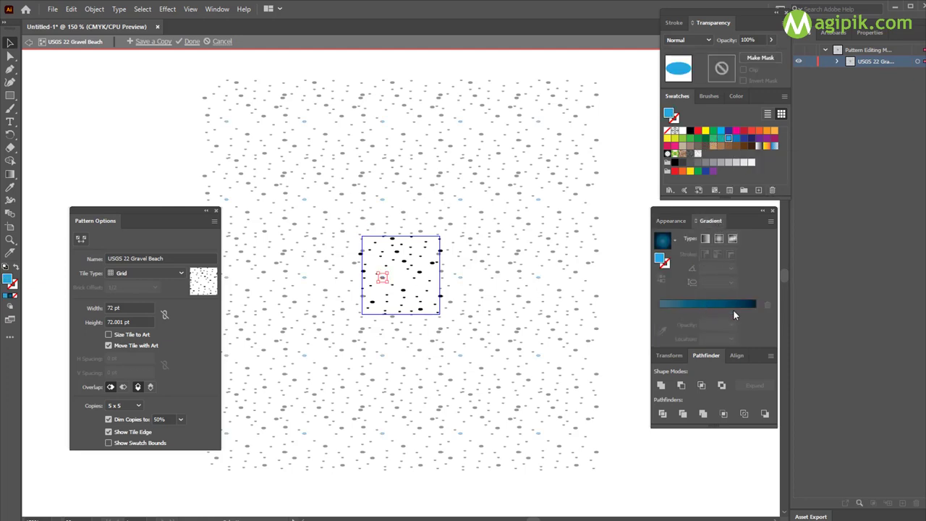
{"action": "left_click", "coordinate": [735, 97]}
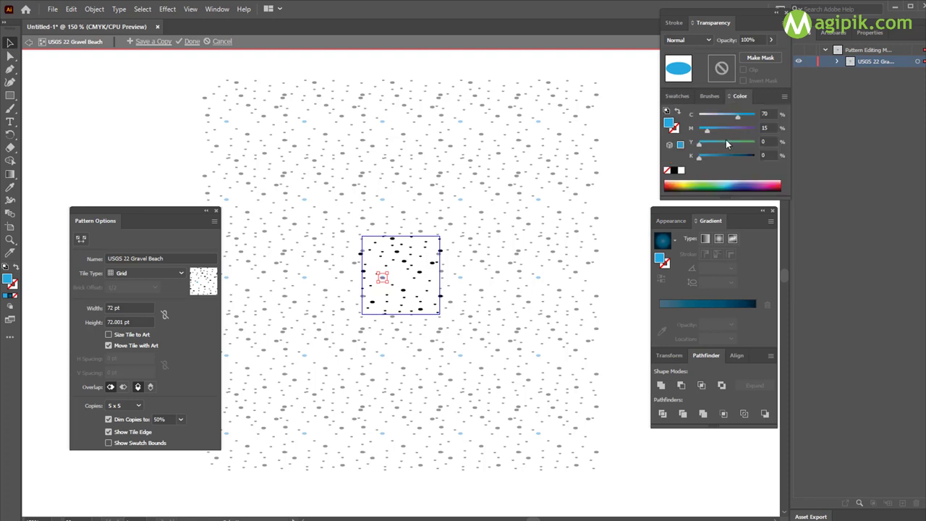
{"action": "left_click_drag", "start_coordinate": [702, 158], "coordinate": [738, 157]}
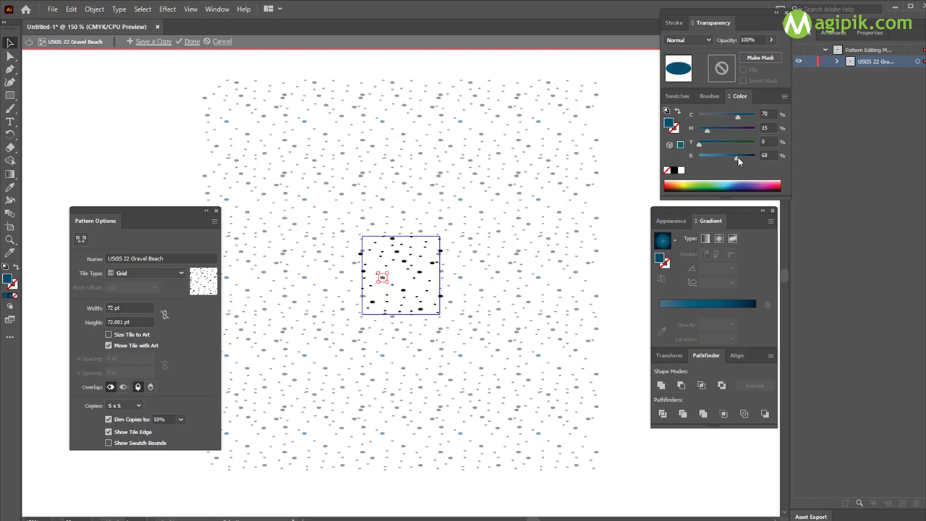
{"action": "left_click", "coordinate": [28, 42]}
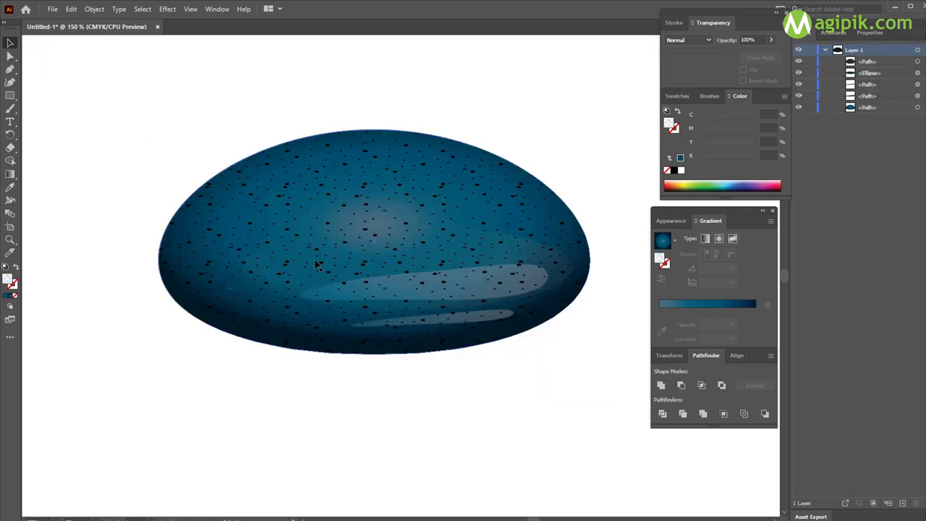
Step: Recolour all the tile's dots dark teal blue with K about 75%
{"action": "left_click", "coordinate": [524, 298]}
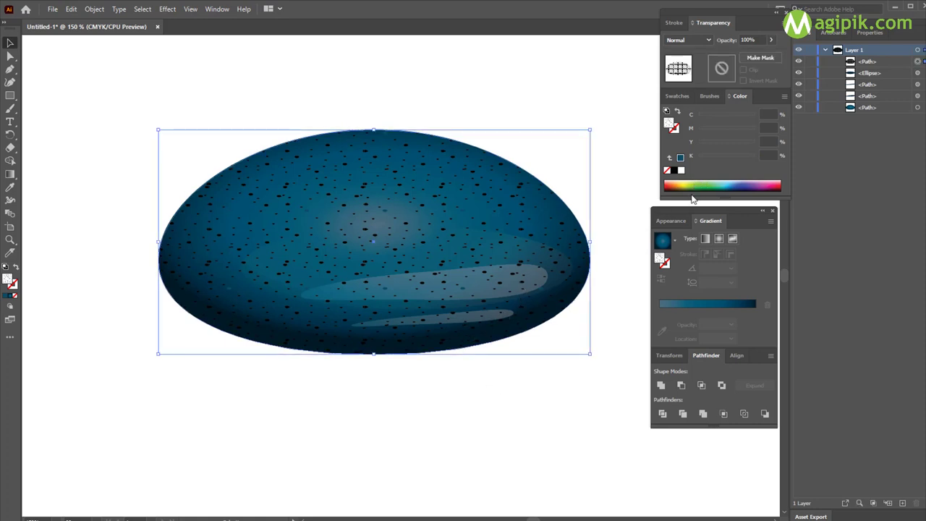
{"action": "left_click", "coordinate": [677, 96]}
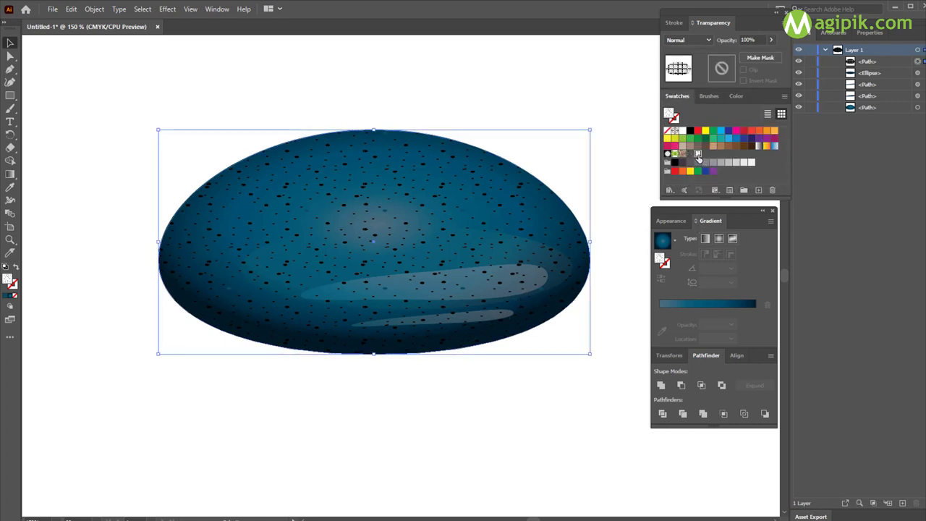
{"action": "double_click", "coordinate": [698, 154]}
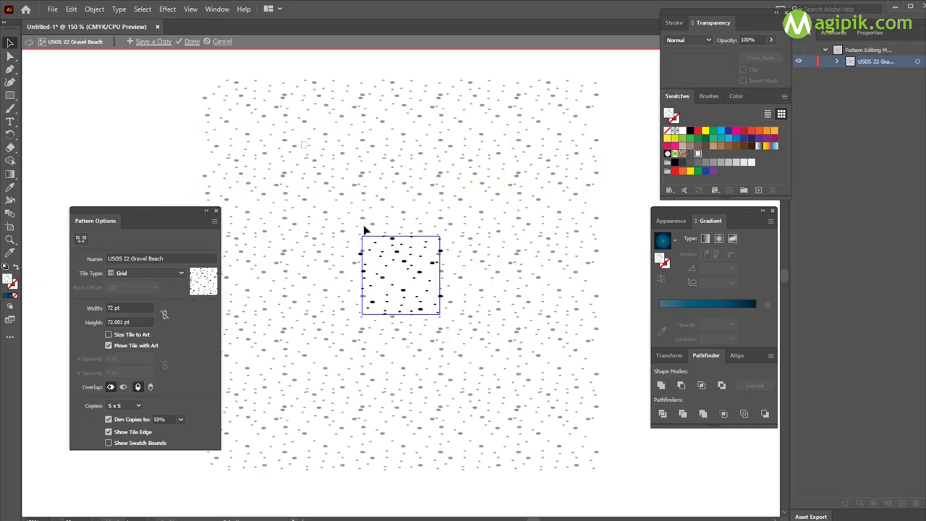
{"action": "key", "text": "ctrl+a"}
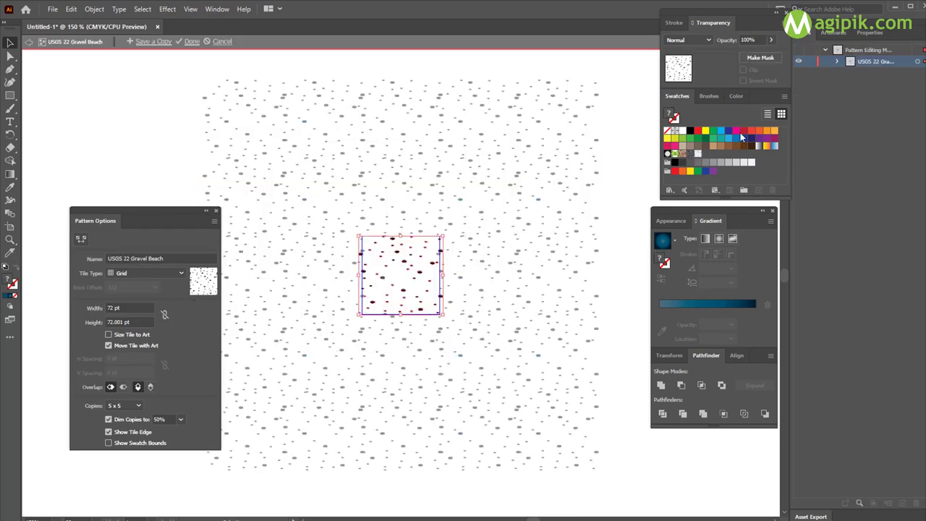
{"action": "left_click", "coordinate": [736, 96]}
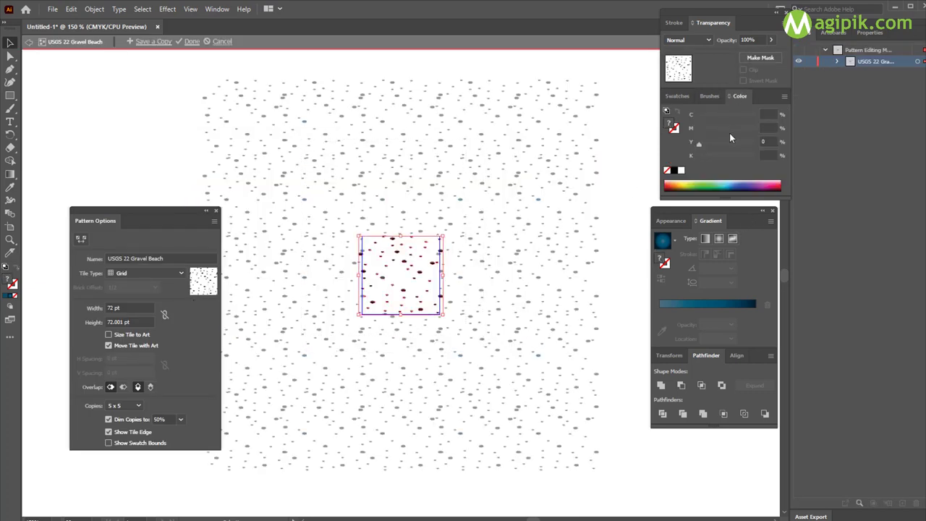
{"action": "left_click", "coordinate": [729, 182]}
{"action": "left_click_drag", "start_coordinate": [700, 159], "coordinate": [736, 159]}
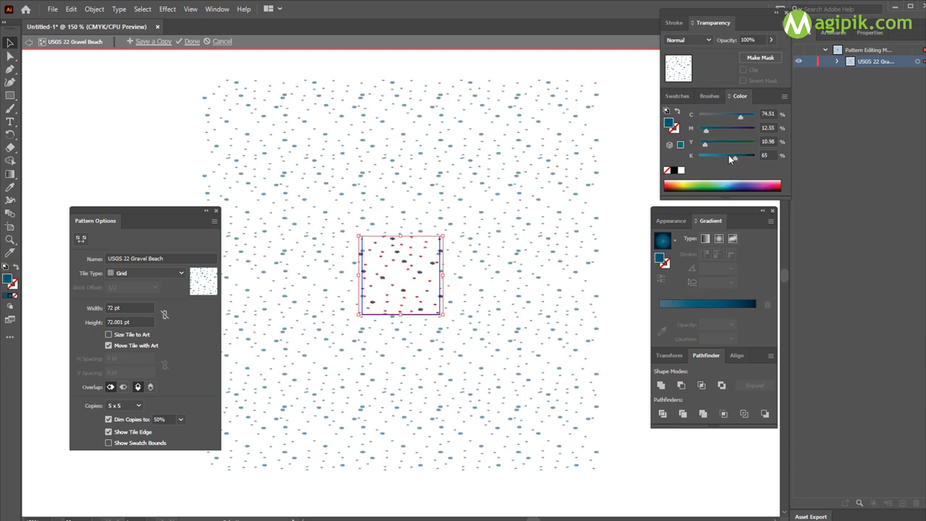
{"action": "left_click_drag", "start_coordinate": [734, 158], "coordinate": [737, 158]}
Step: Check the dotted dome outside pattern mode, then reopen the gravel pattern
{"action": "left_click", "coordinate": [29, 42]}
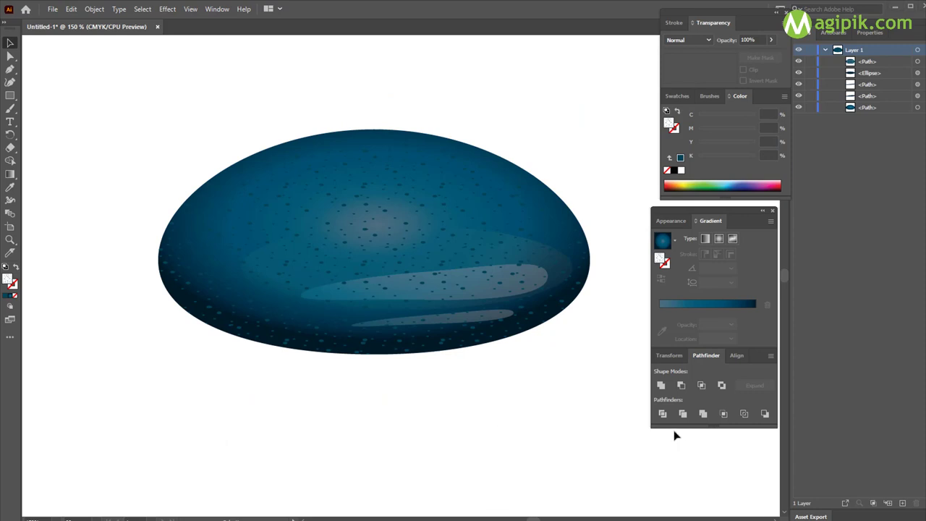
{"action": "left_click", "coordinate": [520, 268]}
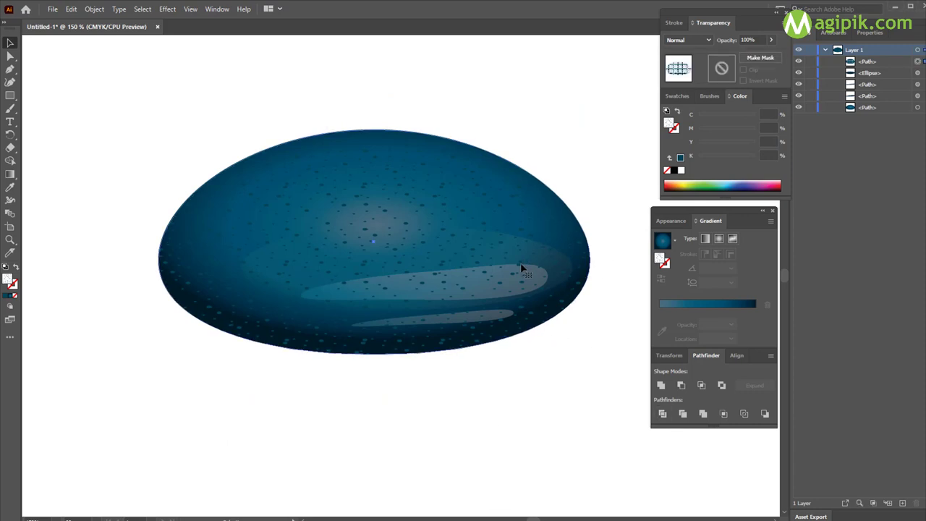
{"action": "left_click", "coordinate": [674, 22]}
{"action": "left_click", "coordinate": [712, 22]}
{"action": "left_click", "coordinate": [677, 96]}
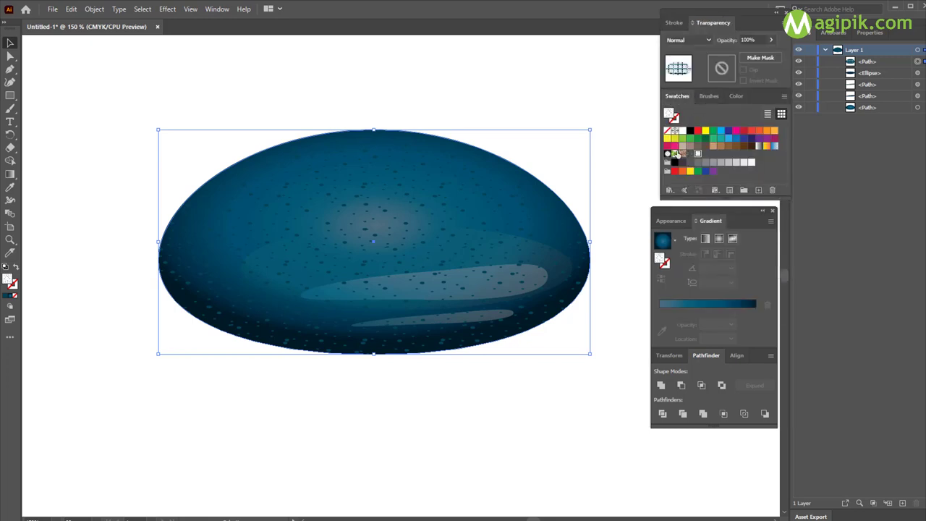
{"action": "double_click", "coordinate": [698, 155]}
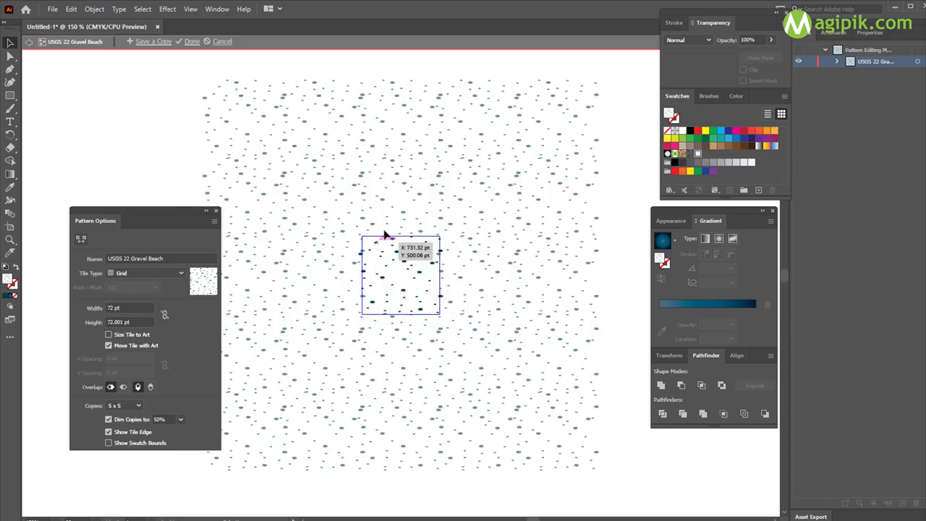
Step: Lighten the blue of the dots in the tile's upper-left cluster and lower part
{"action": "left_click_drag", "start_coordinate": [372, 231], "coordinate": [389, 261]}
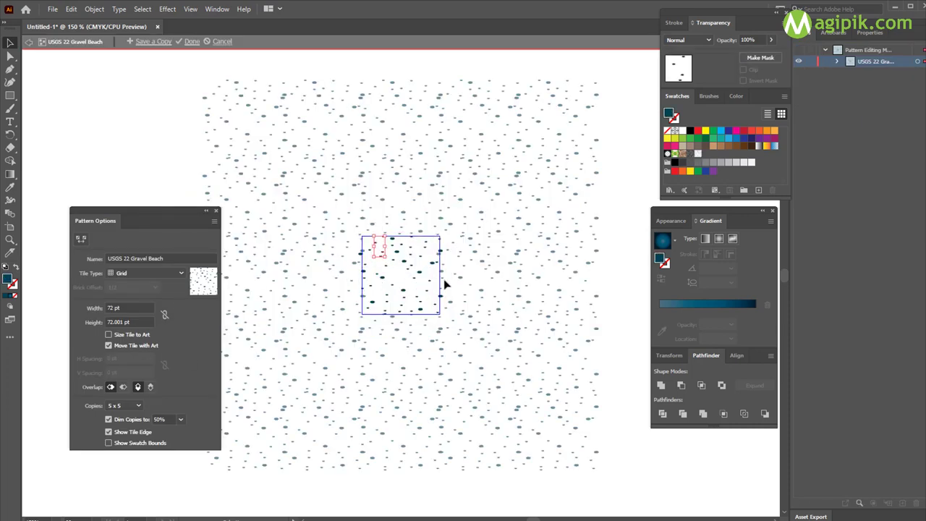
{"action": "left_click_drag", "start_coordinate": [402, 323], "coordinate": [433, 296]}
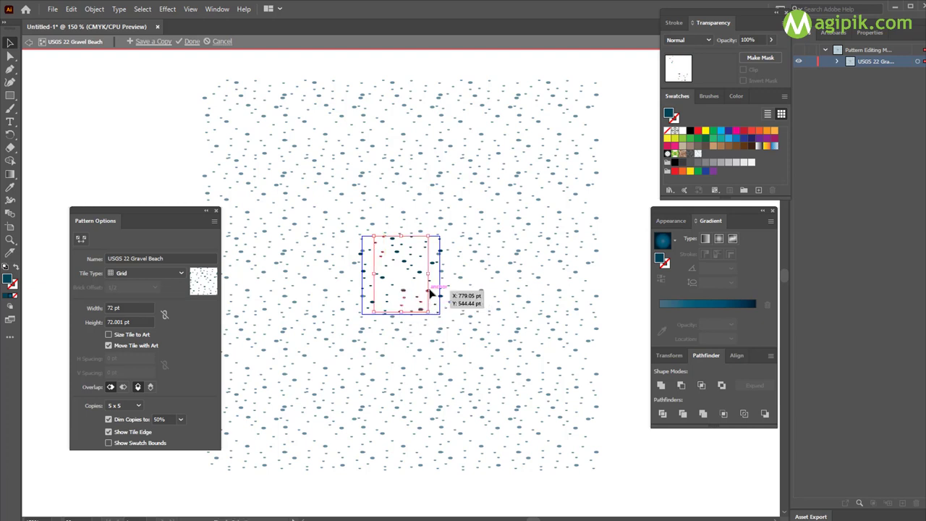
{"action": "left_click", "coordinate": [735, 96]}
{"action": "left_click_drag", "start_coordinate": [740, 156], "coordinate": [717, 159]}
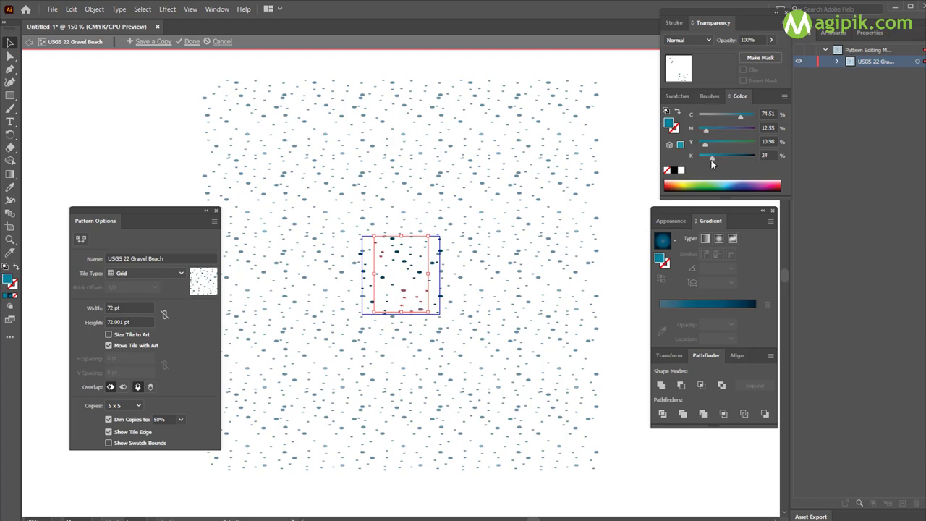
{"action": "left_click_drag", "start_coordinate": [714, 159], "coordinate": [708, 160]}
Step: Lighten the dots along the tile's top and top right slightly
{"action": "left_click", "coordinate": [109, 128]}
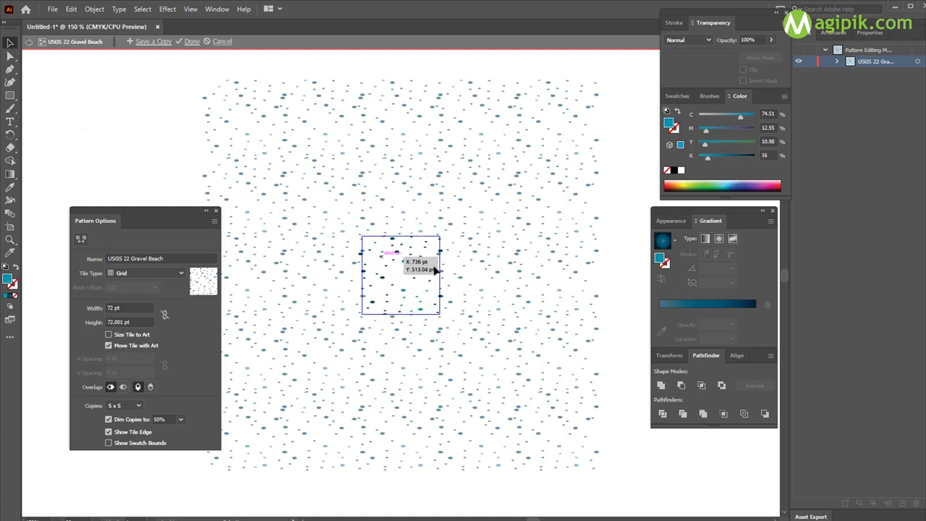
{"action": "left_click_drag", "start_coordinate": [465, 236], "coordinate": [422, 272]}
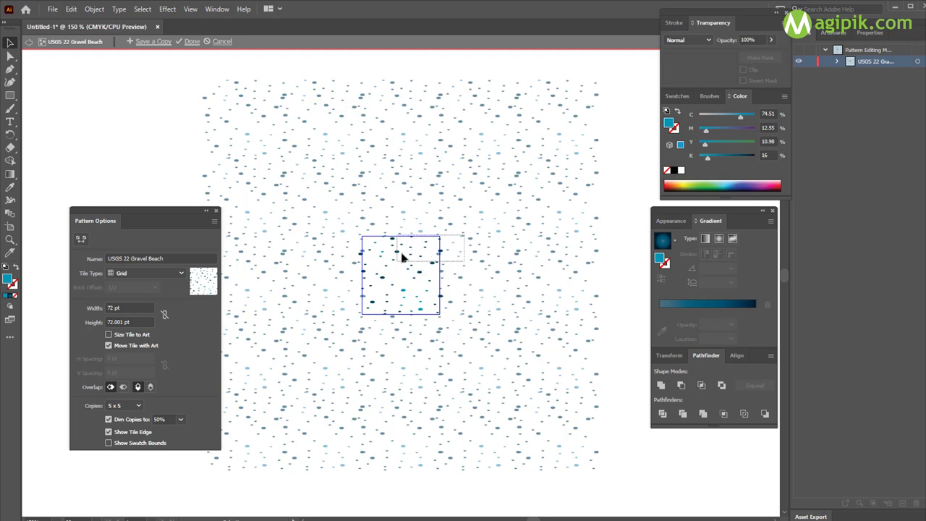
{"action": "left_click_drag", "start_coordinate": [392, 214], "coordinate": [418, 259]}
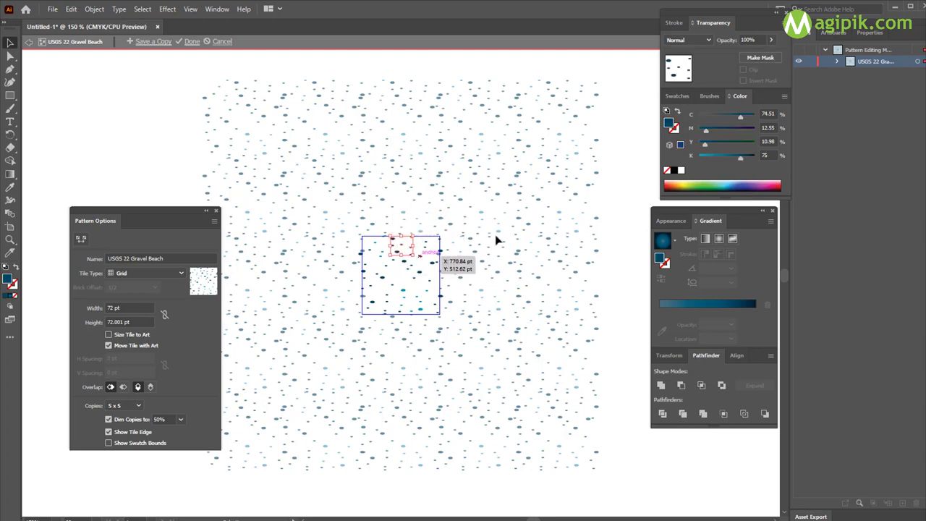
{"action": "left_click_drag", "start_coordinate": [733, 159], "coordinate": [730, 160]}
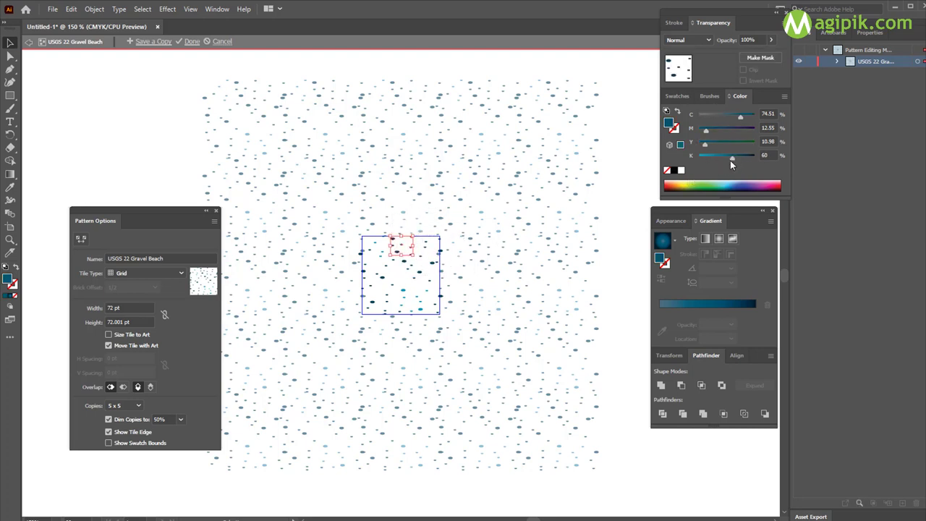
Step: Set the lower-left dots' black to 54 and finish editing the pattern
{"action": "left_click", "coordinate": [394, 286]}
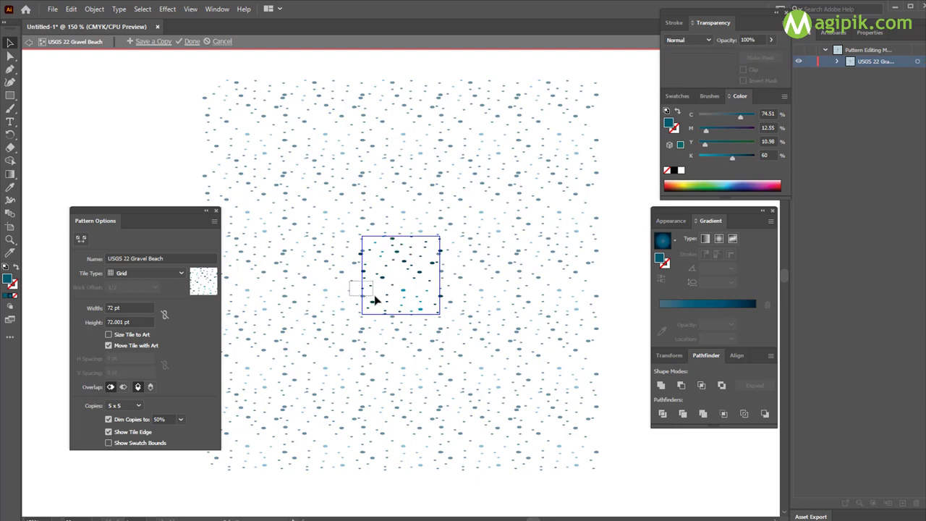
{"action": "left_click_drag", "start_coordinate": [350, 282], "coordinate": [391, 317]}
{"action": "left_click", "coordinate": [739, 157]}
{"action": "left_click_drag", "start_coordinate": [739, 159], "coordinate": [728, 157]}
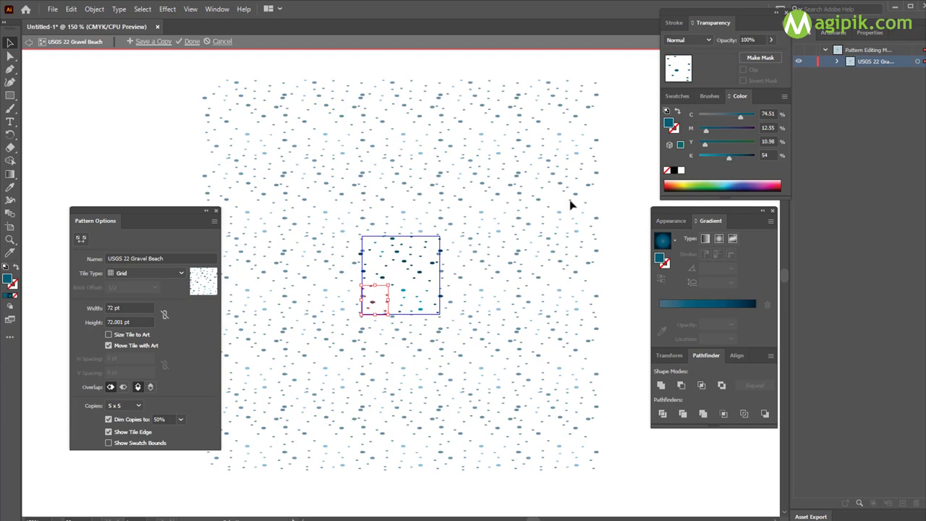
{"action": "left_click", "coordinate": [571, 201]}
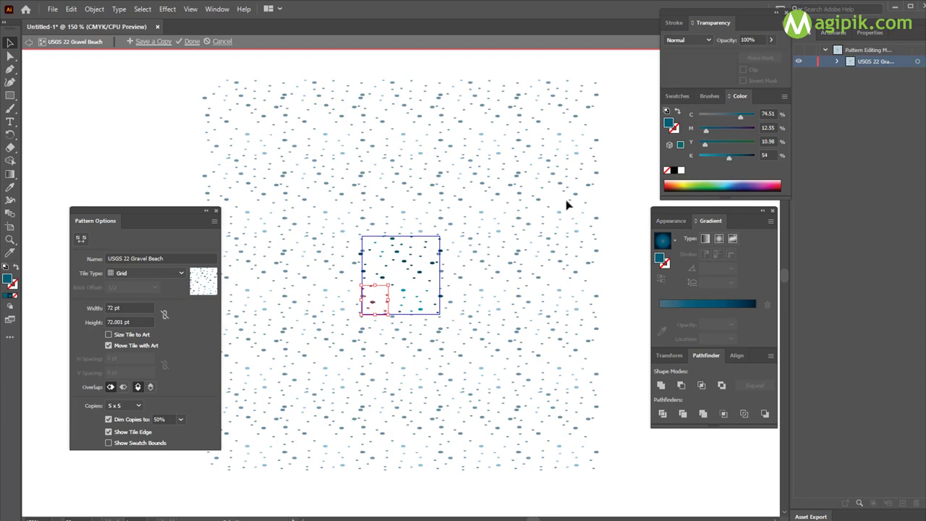
{"action": "left_click", "coordinate": [29, 42]}
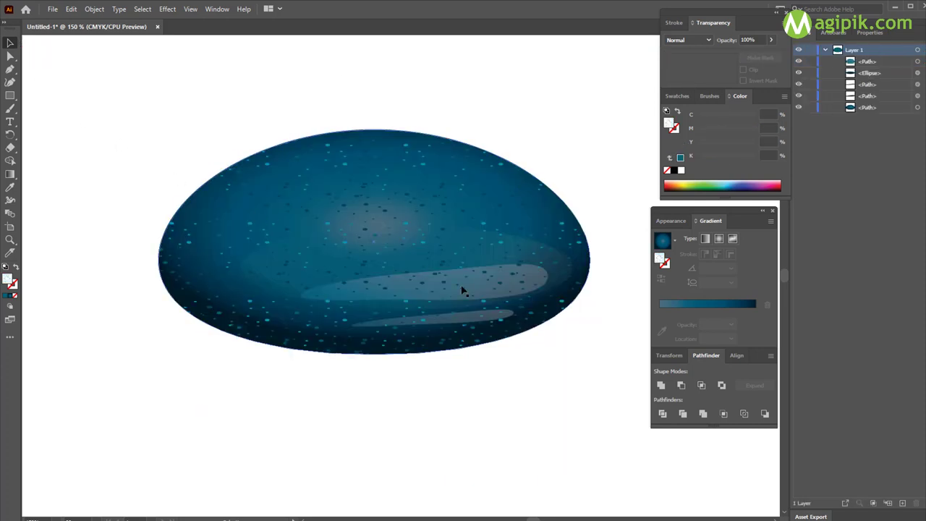
Step: In the USGS 22 Gravel Beach pattern, set the selected tile dots to Multiply blending
{"action": "left_click", "coordinate": [512, 246]}
{"action": "left_click", "coordinate": [679, 97]}
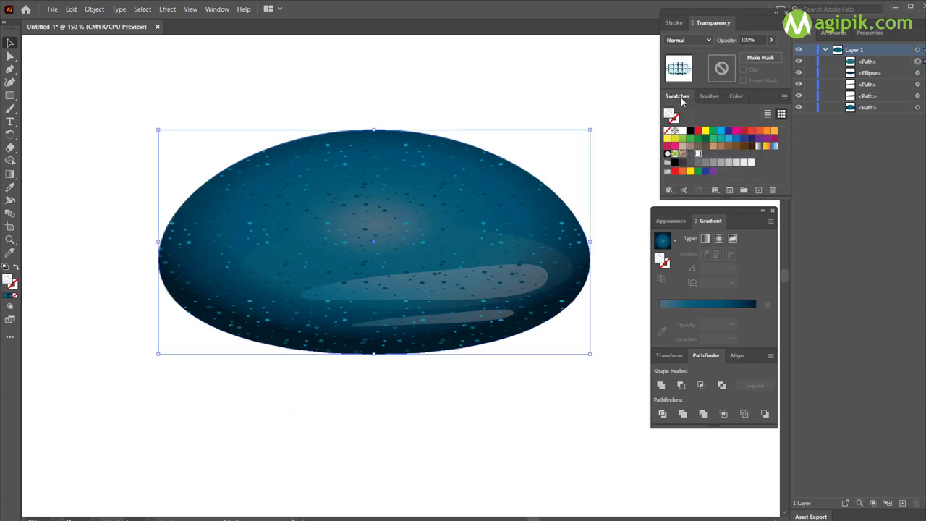
{"action": "double_click", "coordinate": [698, 154]}
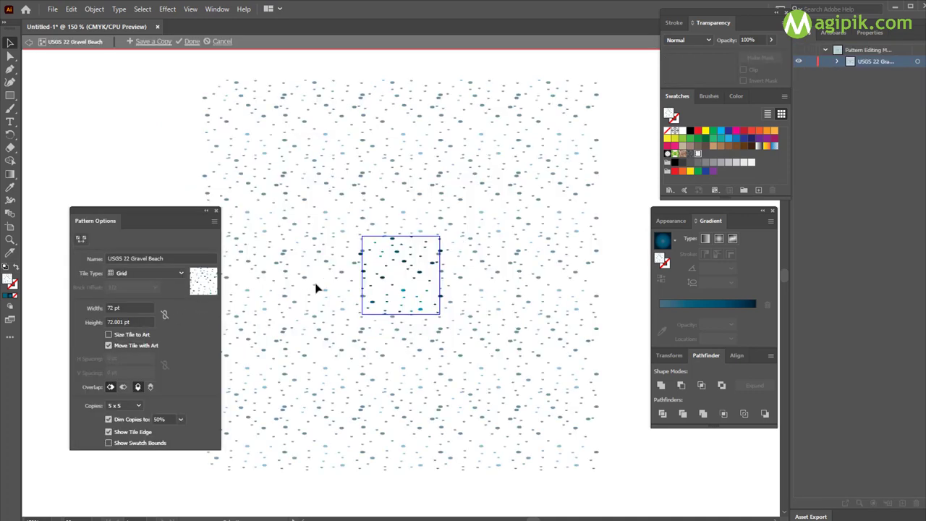
{"action": "left_click_drag", "start_coordinate": [322, 210], "coordinate": [382, 254]}
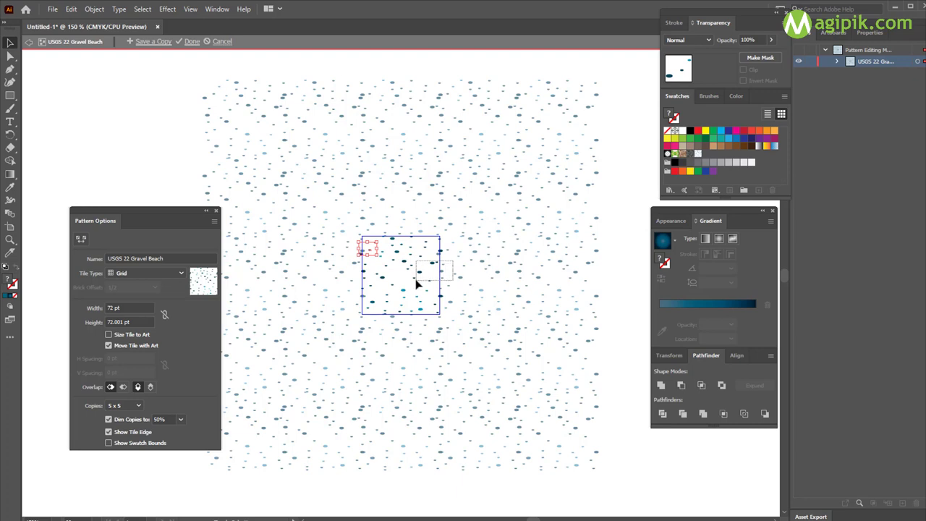
{"action": "left_click_drag", "start_coordinate": [416, 283], "coordinate": [365, 318]}
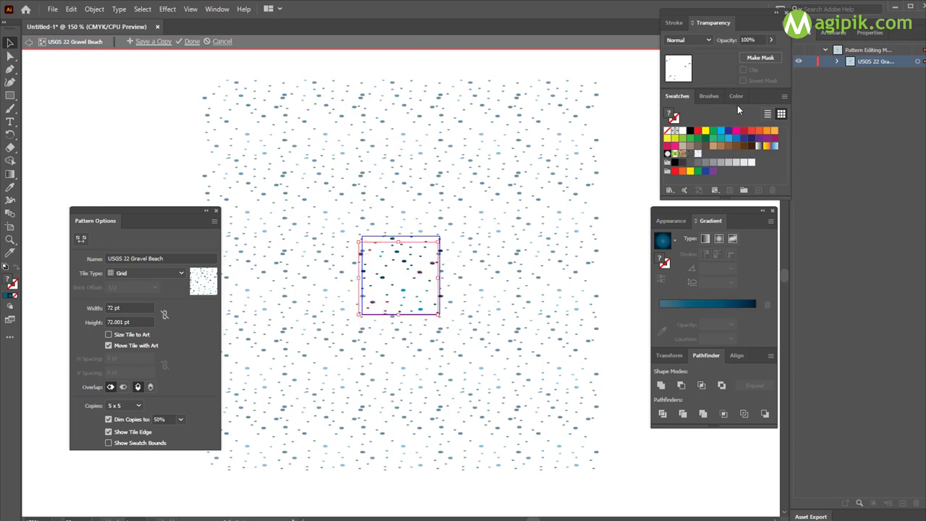
{"action": "left_click", "coordinate": [680, 225]}
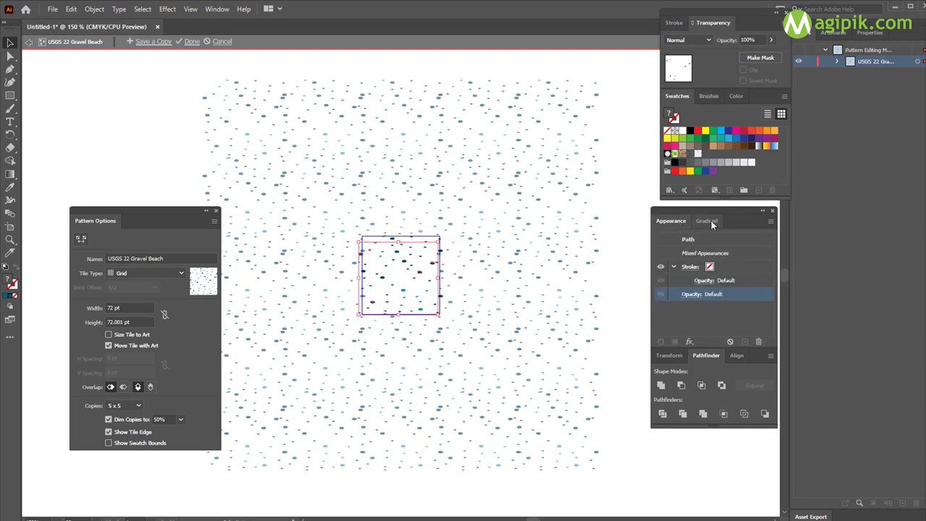
{"action": "left_click", "coordinate": [692, 295]}
{"action": "left_click", "coordinate": [625, 314]}
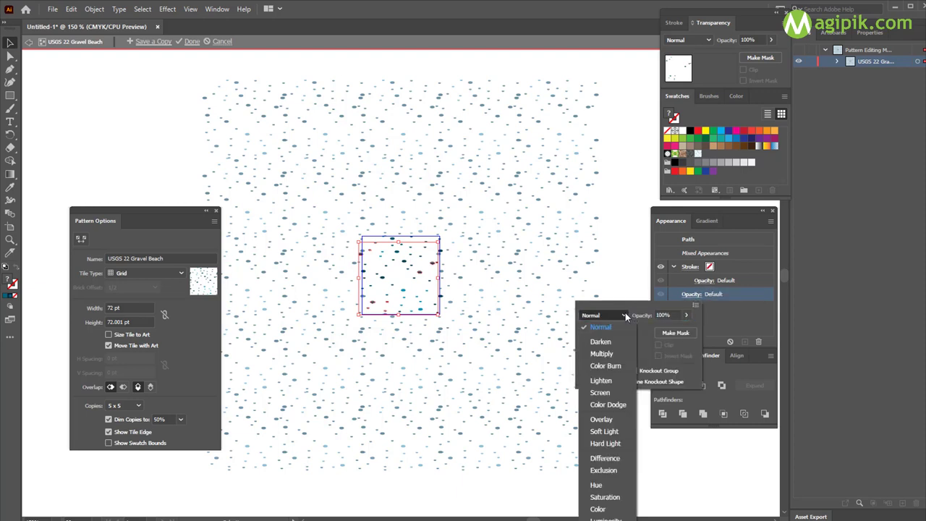
{"action": "left_click", "coordinate": [611, 355]}
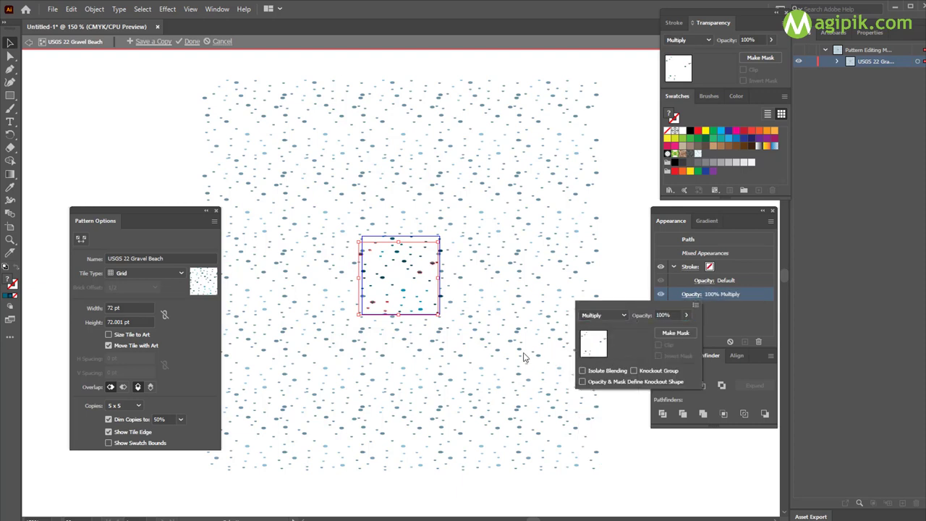
{"action": "key", "text": "Escape"}
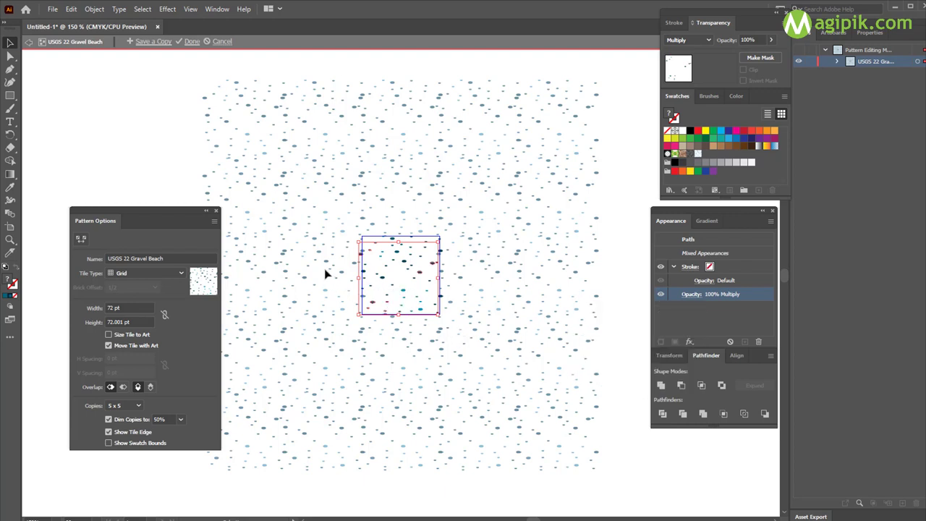
Step: Set the tile's lower dots to Screen blending and save the pattern
{"action": "left_click", "coordinate": [329, 273]}
{"action": "left_click_drag", "start_coordinate": [334, 265], "coordinate": [412, 311]}
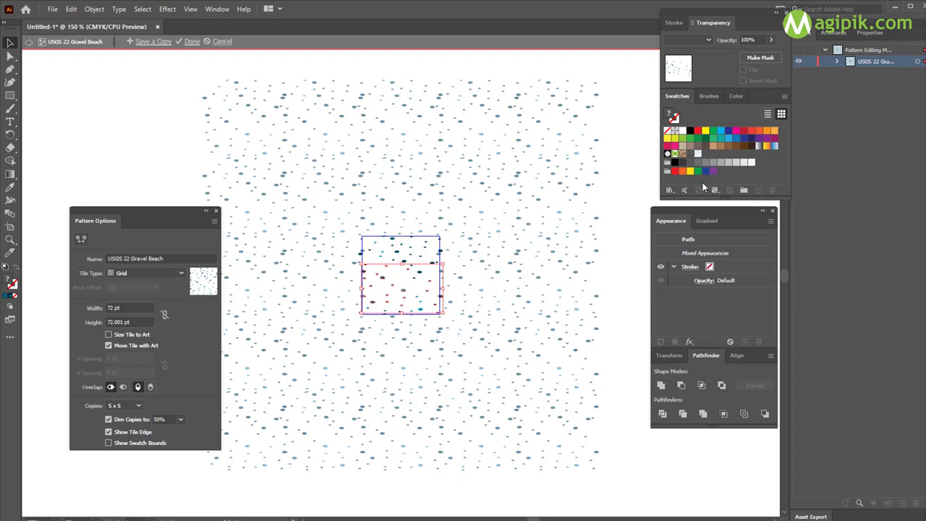
{"action": "left_click", "coordinate": [696, 280]}
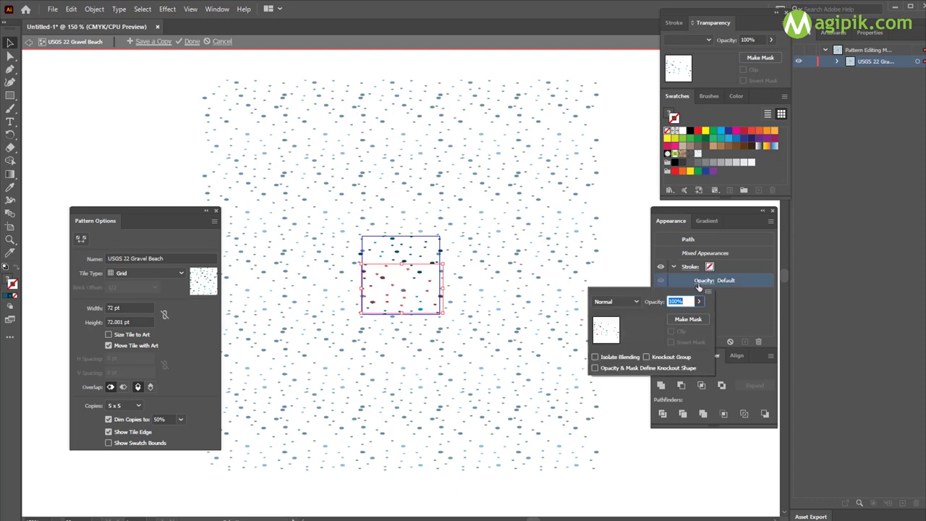
{"action": "left_click", "coordinate": [636, 301]}
{"action": "left_click", "coordinate": [612, 378]}
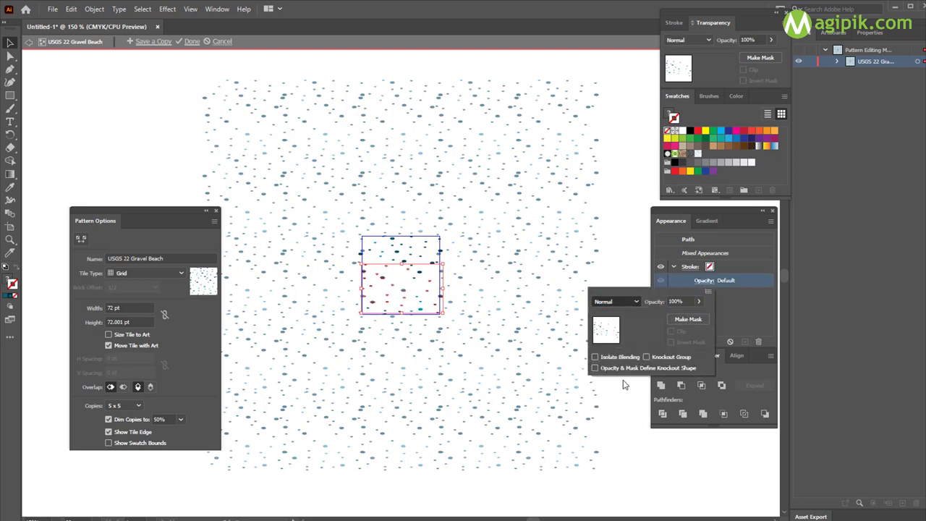
{"action": "left_click", "coordinate": [504, 350]}
{"action": "left_click", "coordinate": [504, 326]}
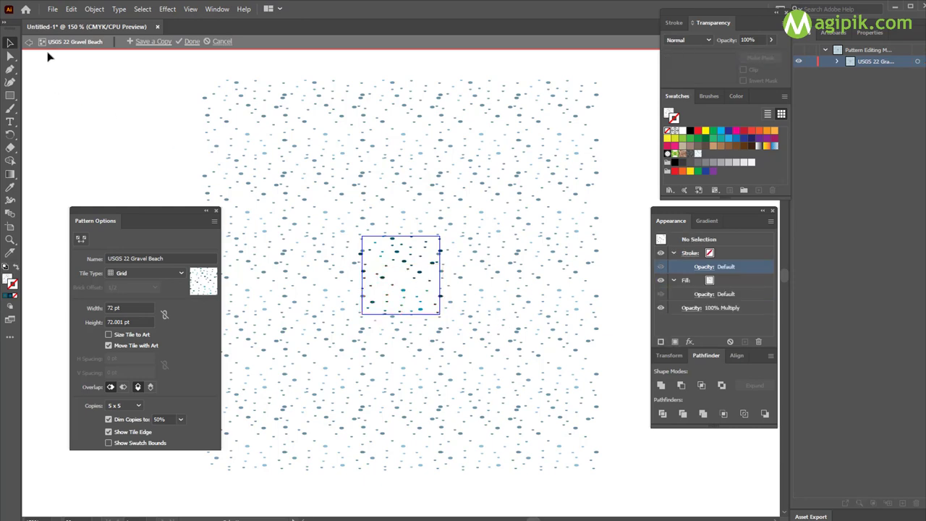
{"action": "left_click", "coordinate": [28, 42]}
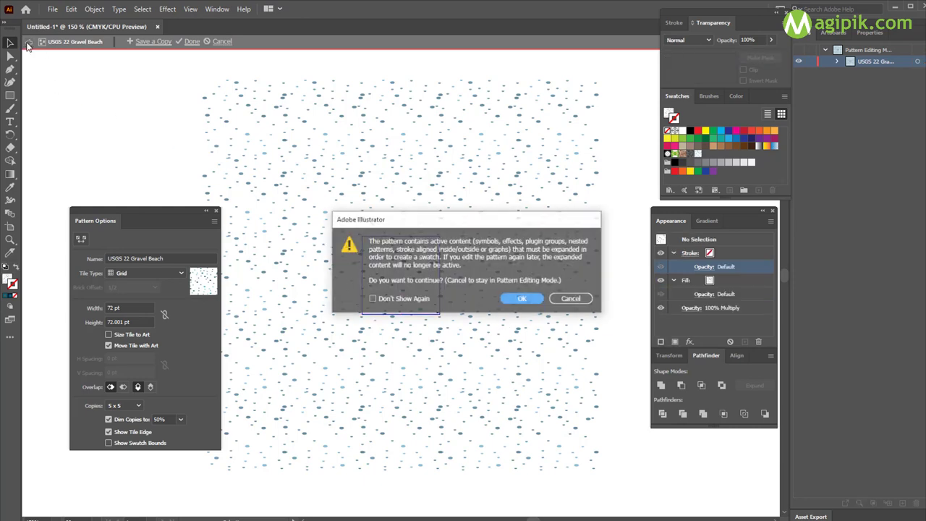
{"action": "left_click", "coordinate": [515, 299]}
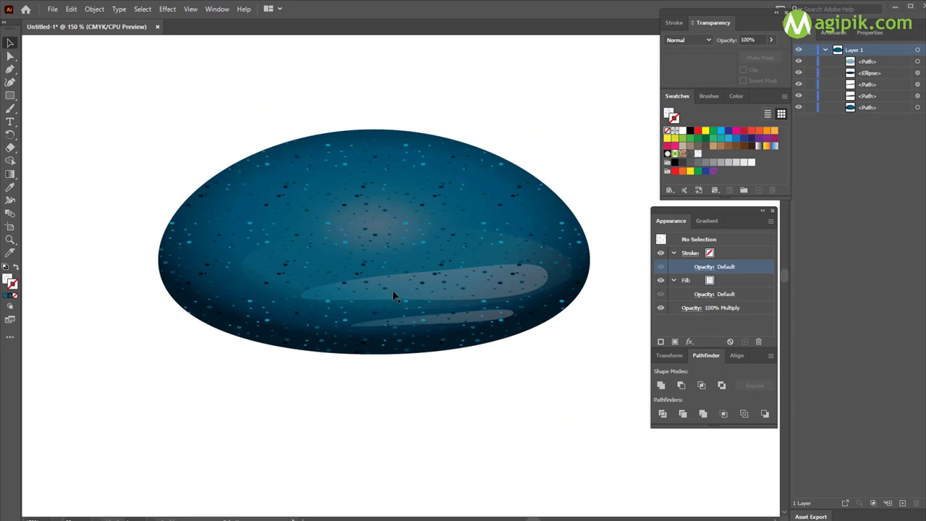
Step: Isolate the dome's path and set its fill blend mode to Screen
{"action": "right_click", "coordinate": [424, 244]}
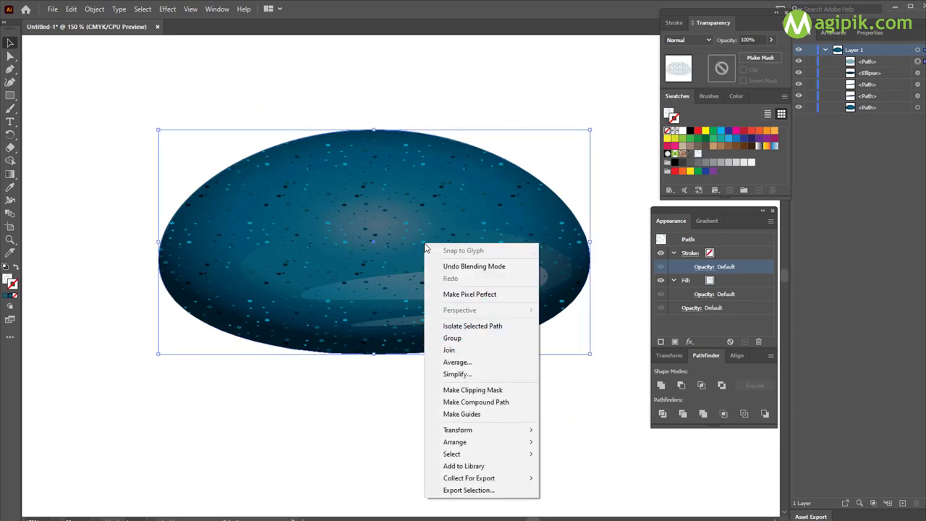
{"action": "left_click", "coordinate": [464, 326]}
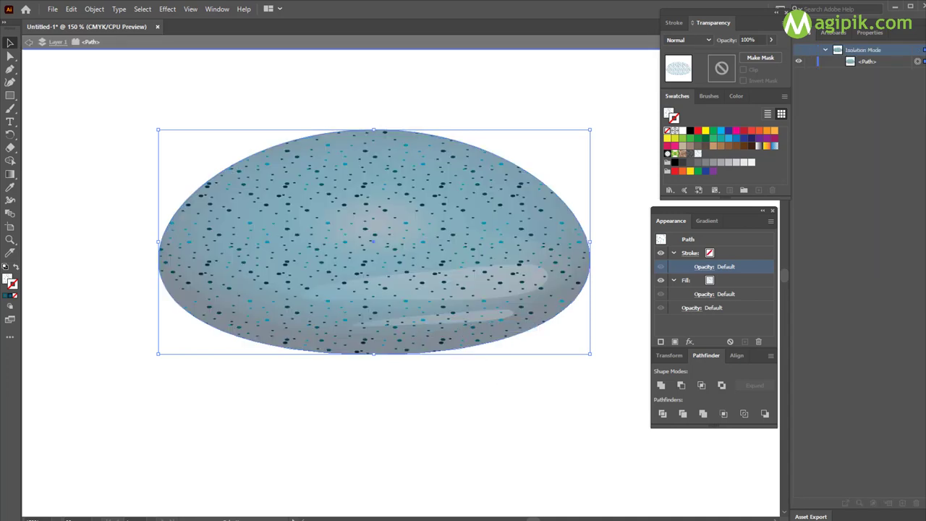
{"action": "left_click", "coordinate": [702, 295]}
{"action": "left_click", "coordinate": [636, 316]}
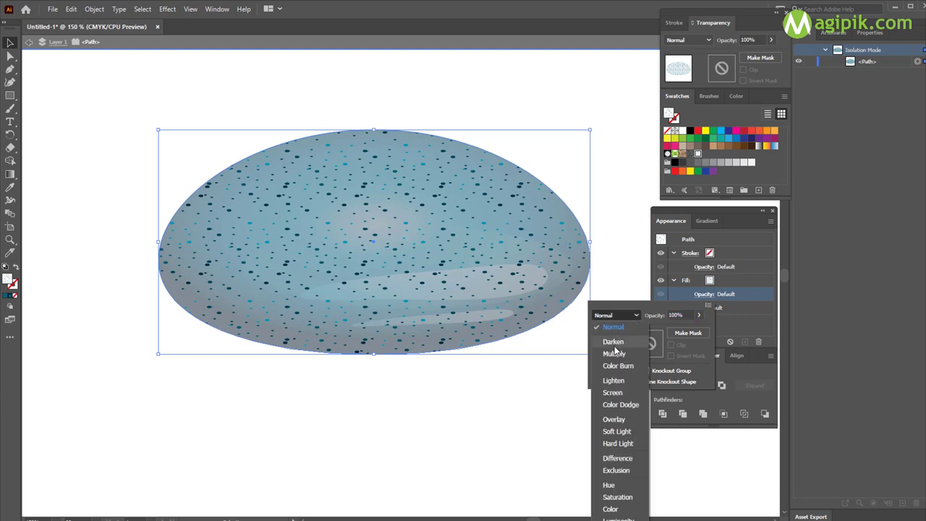
{"action": "left_click", "coordinate": [613, 353]}
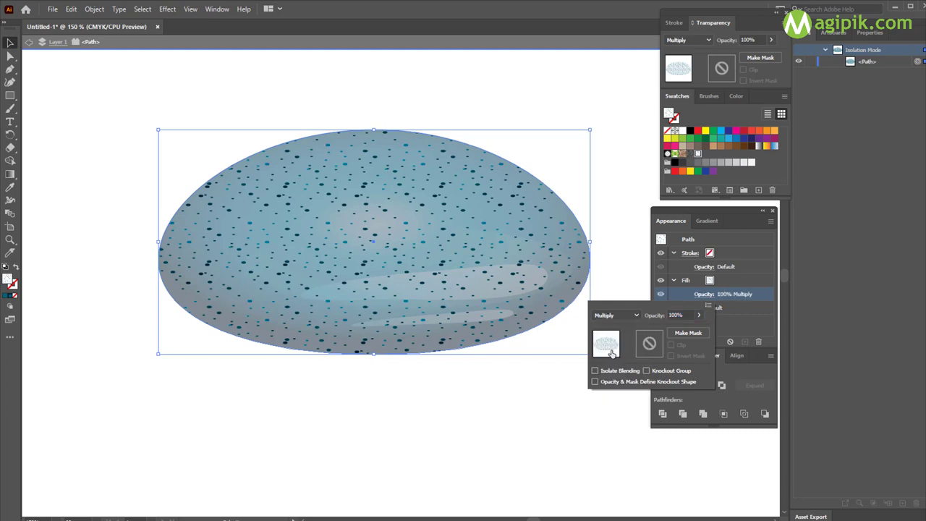
{"action": "left_click", "coordinate": [636, 315]}
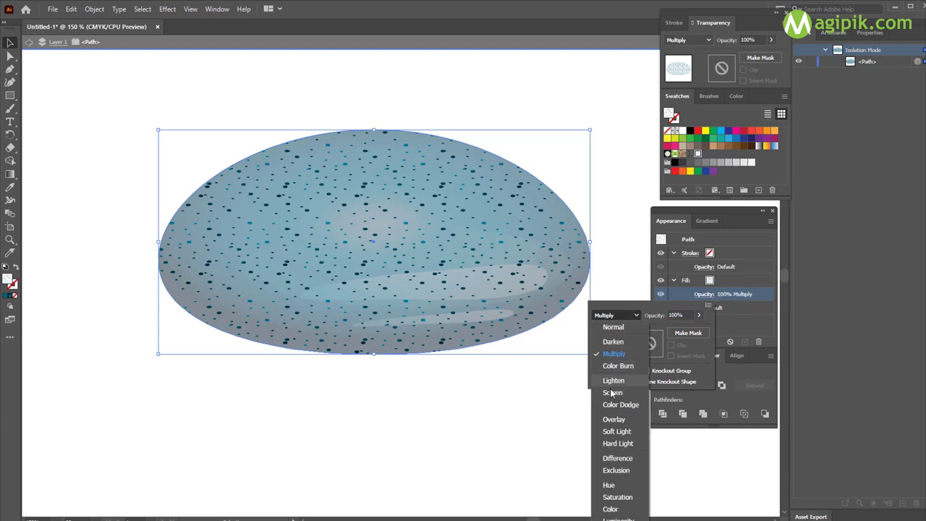
{"action": "left_click", "coordinate": [612, 392]}
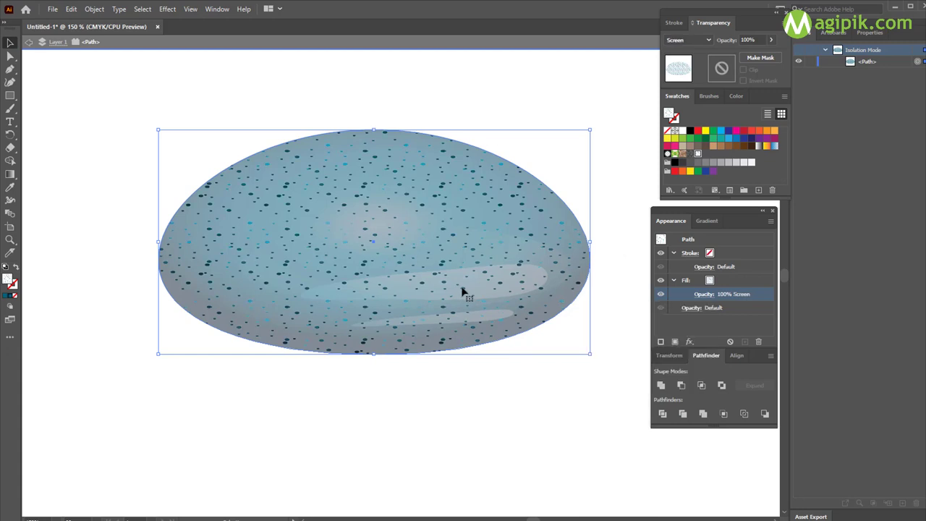
Step: Preview the Screen-blended dome and reselect its path
{"action": "left_click", "coordinate": [494, 403]}
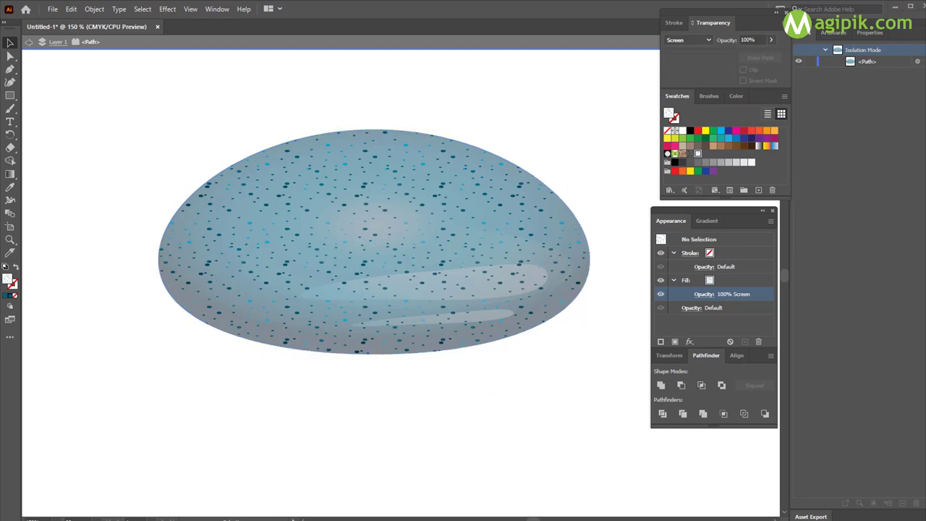
{"action": "left_click", "coordinate": [444, 233]}
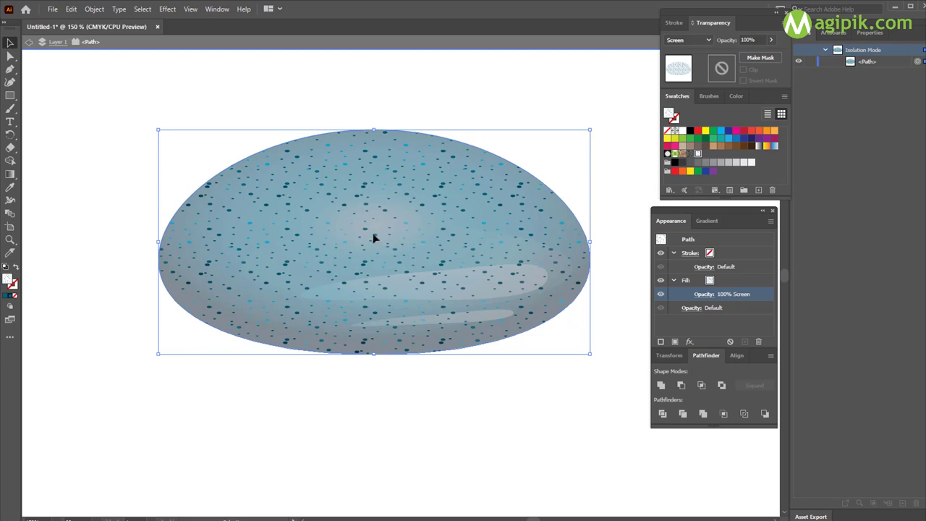
{"action": "left_click", "coordinate": [402, 97]}
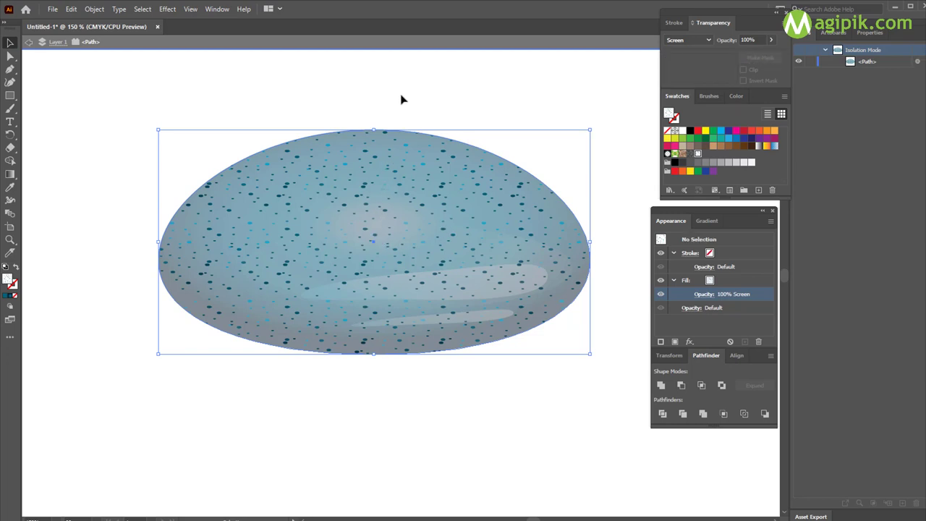
{"action": "right_click", "coordinate": [367, 153]}
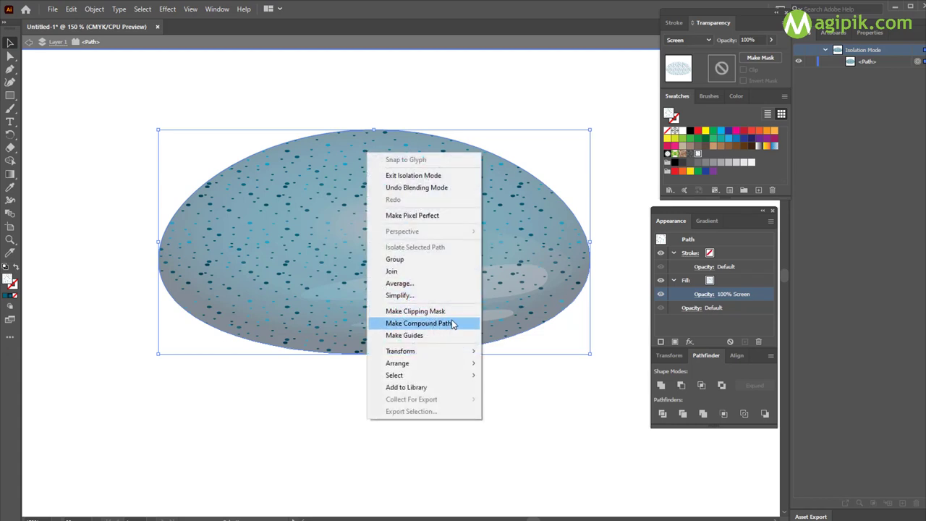
{"action": "left_click", "coordinate": [556, 163]}
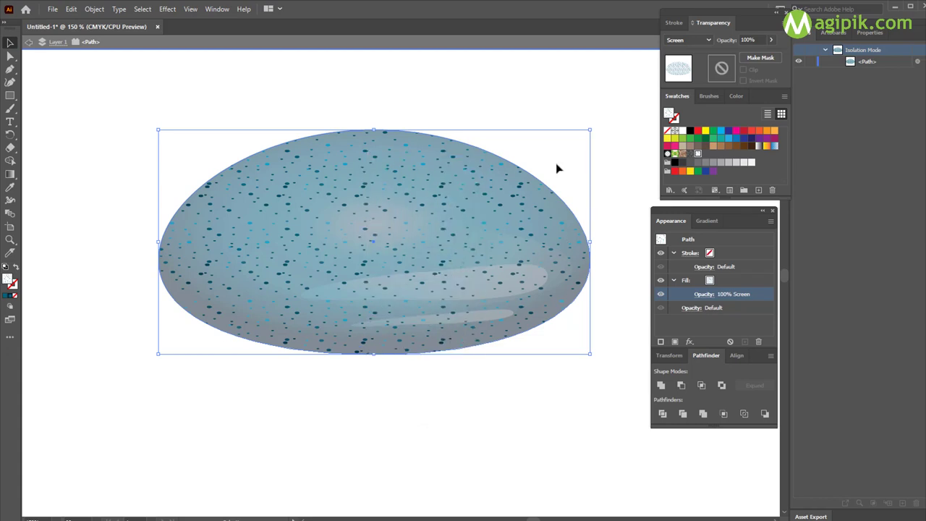
{"action": "left_click", "coordinate": [412, 327]}
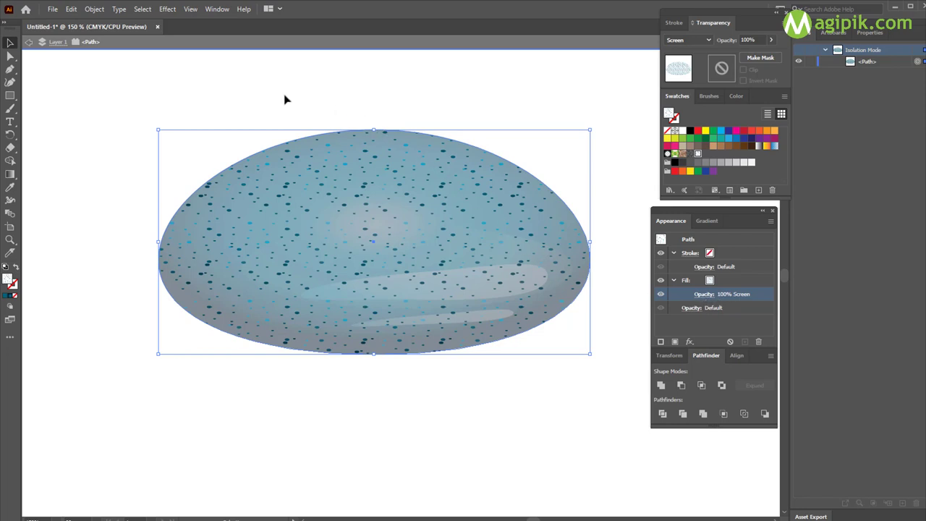
Step: Exit isolation mode and set the current fill's blend mode to Normal
{"action": "left_click", "coordinate": [28, 42]}
{"action": "left_click", "coordinate": [28, 42]}
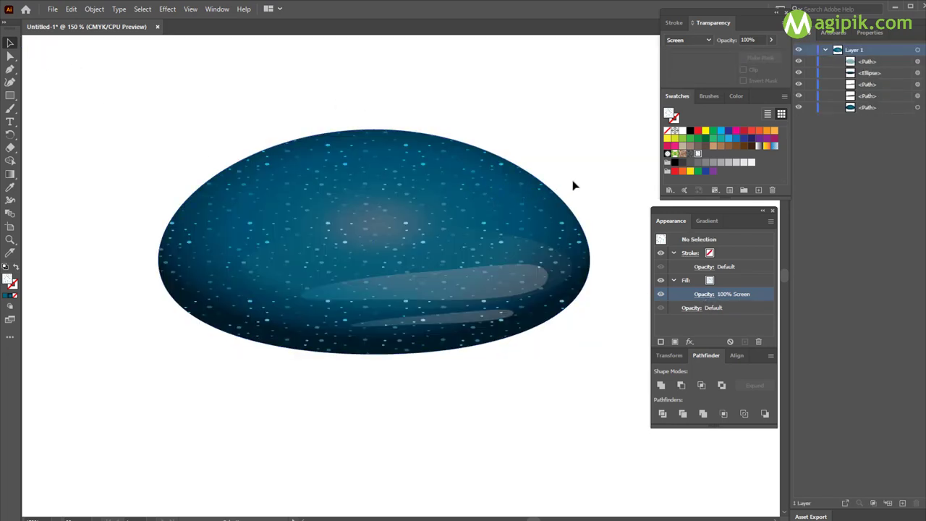
{"action": "left_click", "coordinate": [704, 295]}
{"action": "left_click", "coordinate": [634, 316]}
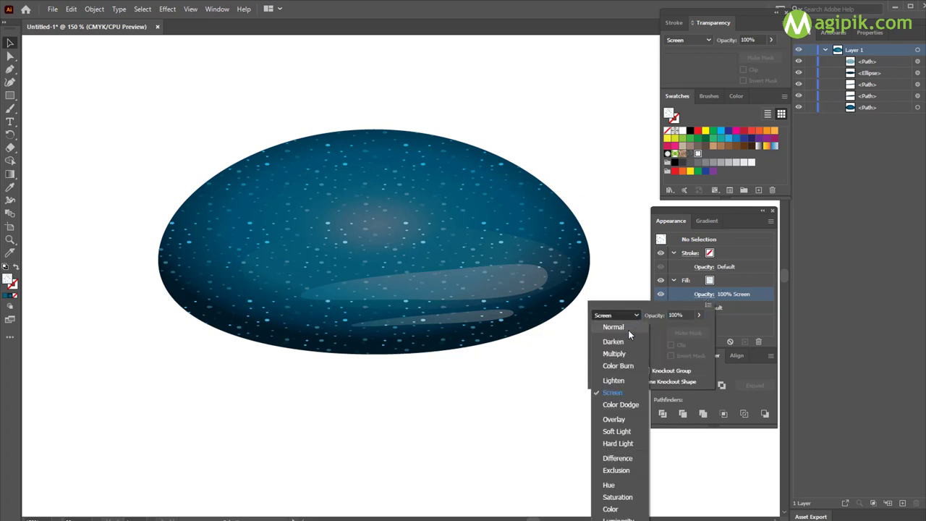
{"action": "left_click", "coordinate": [627, 327]}
{"action": "left_click", "coordinate": [558, 354]}
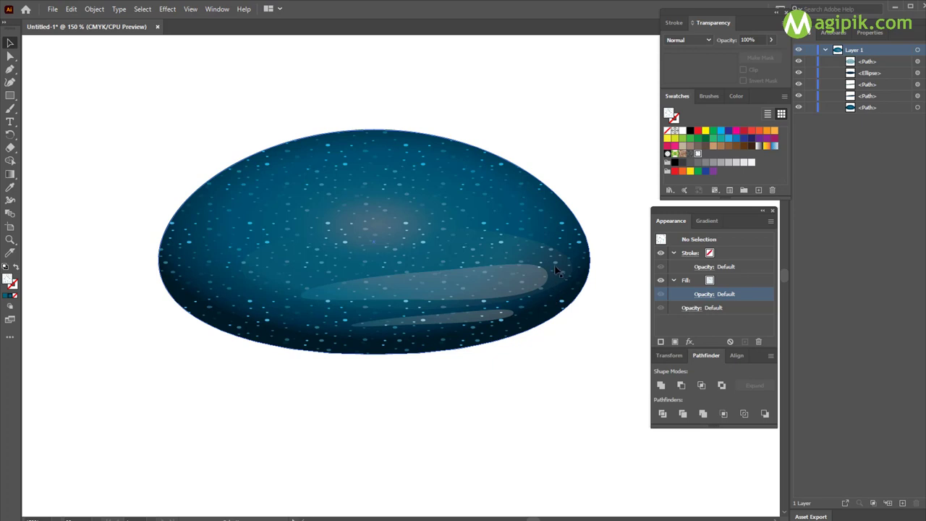
Step: Switch the speckle shape's fill blend mode from Screen to Normal and check the darker dots
{"action": "left_click", "coordinate": [557, 271]}
{"action": "left_click", "coordinate": [704, 295]}
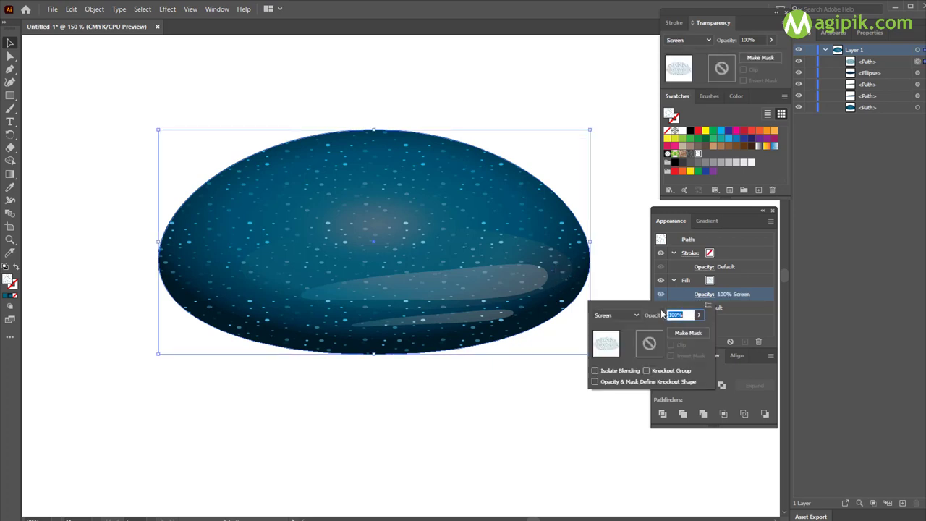
{"action": "left_click", "coordinate": [615, 315]}
{"action": "left_click", "coordinate": [614, 324]}
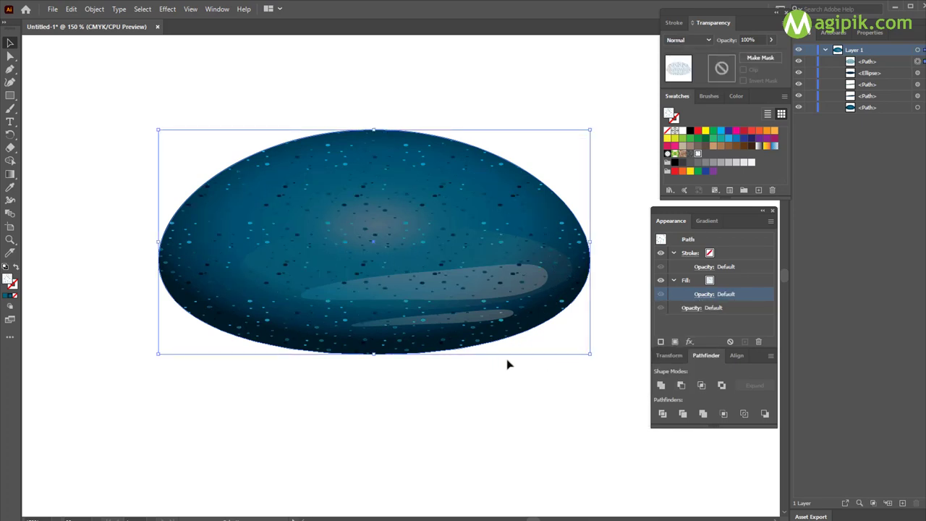
{"action": "left_click", "coordinate": [485, 379]}
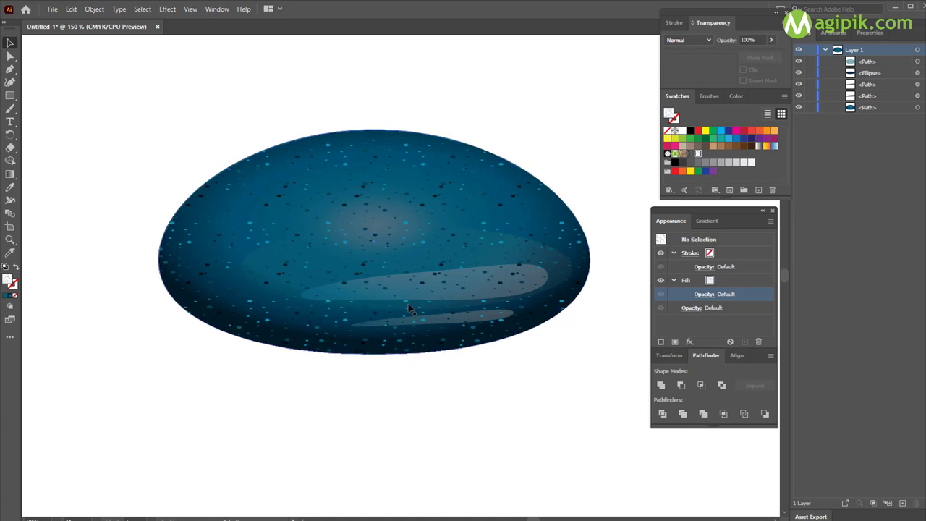
Step: Isolate the speckle path and apply Envelope Distort > Make with Mesh at 2 rows by 2 columns
{"action": "left_click", "coordinate": [520, 271]}
{"action": "right_click", "coordinate": [519, 270]}
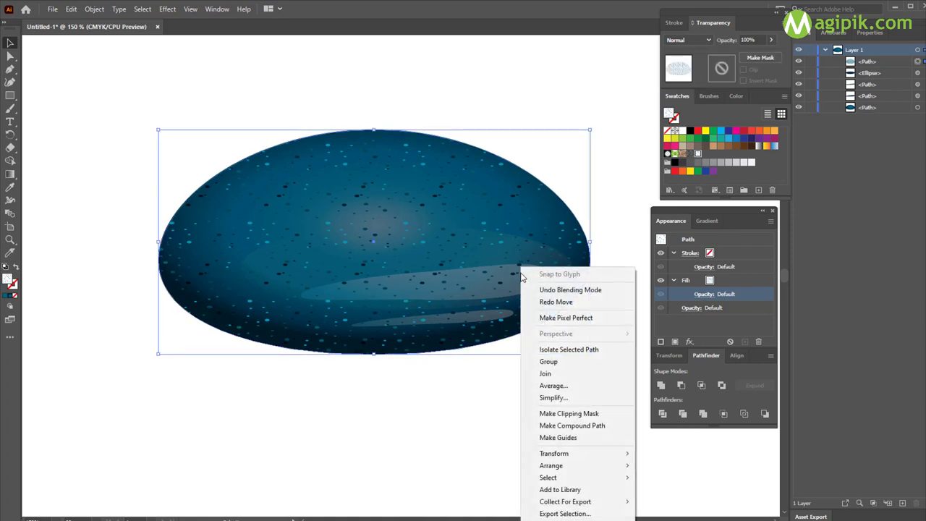
{"action": "left_click", "coordinate": [554, 352]}
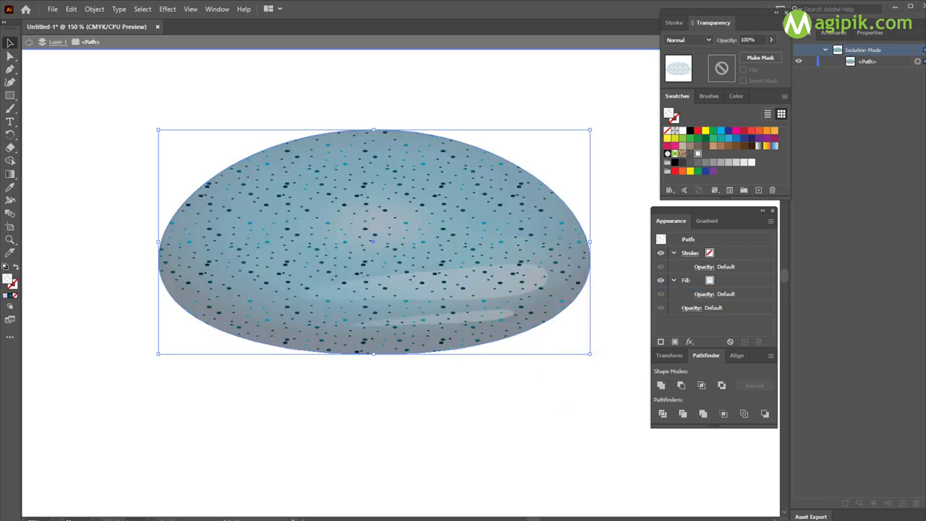
{"action": "left_click", "coordinate": [92, 10]}
{"action": "mouse_move", "coordinate": [124, 330]}
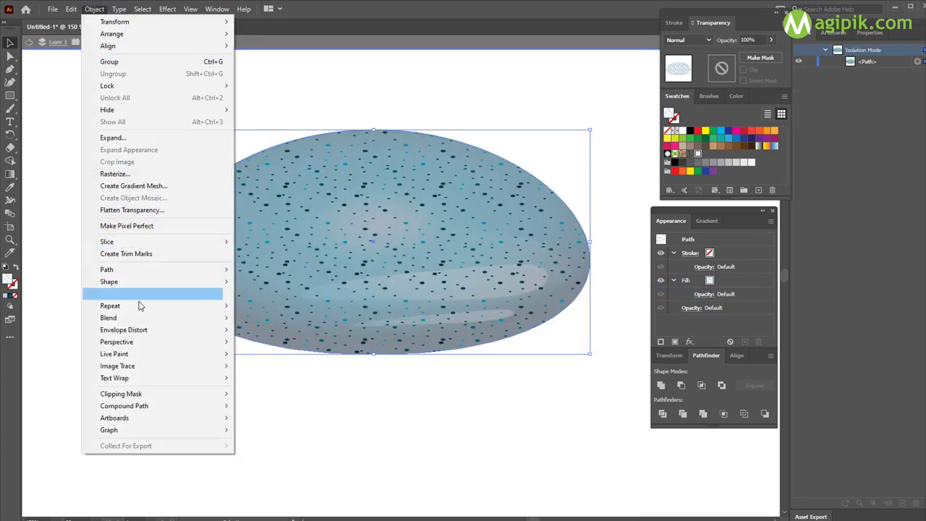
{"action": "left_click", "coordinate": [275, 342]}
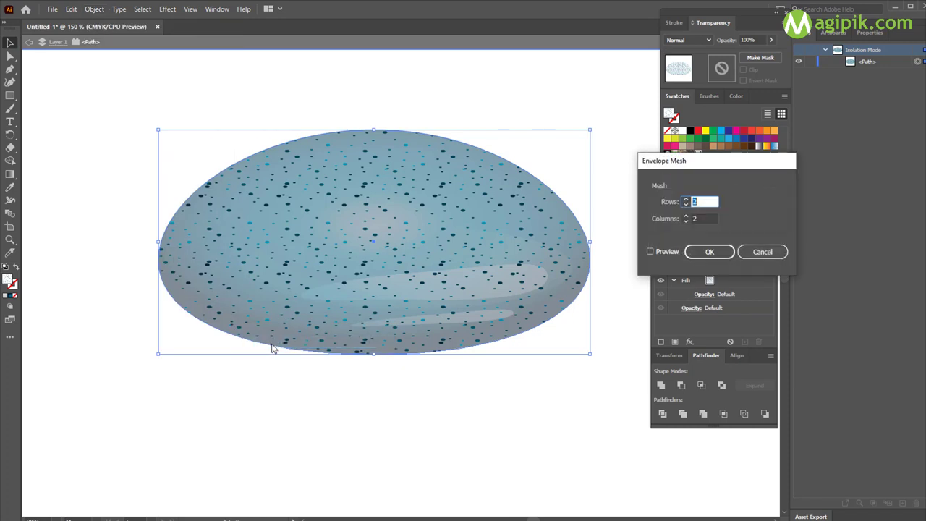
{"action": "left_click", "coordinate": [708, 254]}
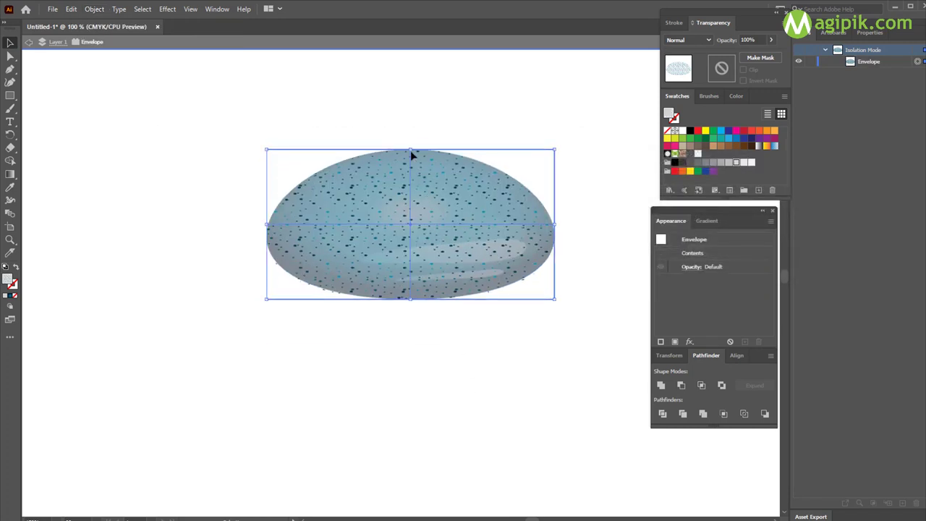
Step: Scale the speckle envelope up past the stone's edges
{"action": "left_click_drag", "start_coordinate": [413, 151], "coordinate": [405, 113]}
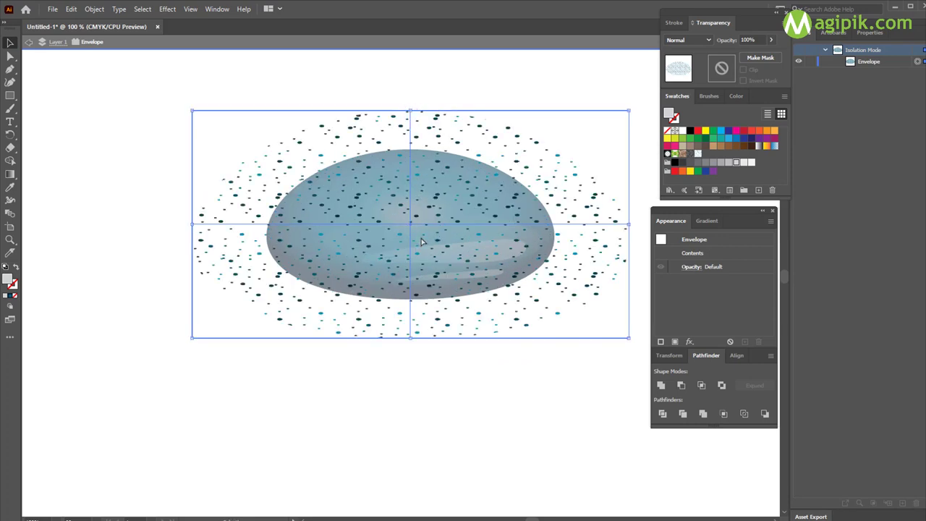
{"action": "left_click", "coordinate": [423, 359]}
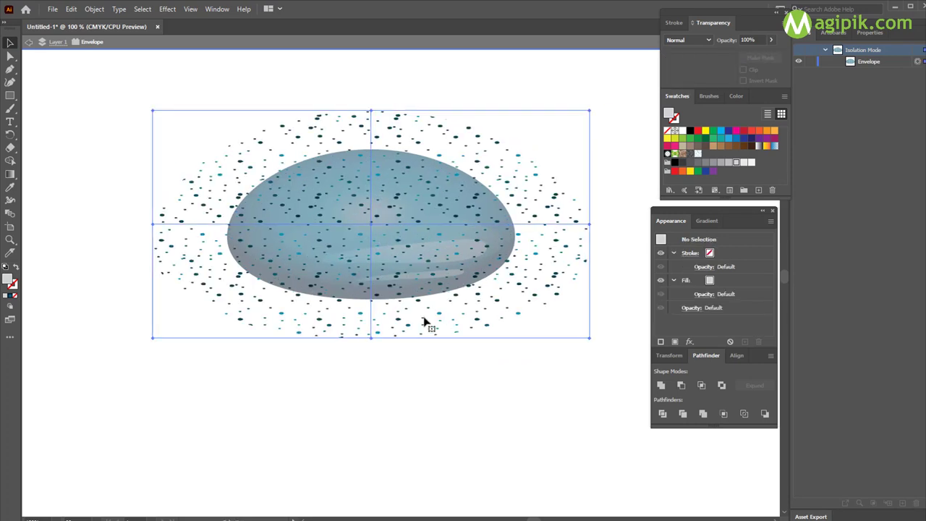
{"action": "left_click", "coordinate": [424, 321]}
{"action": "left_click", "coordinate": [10, 56]}
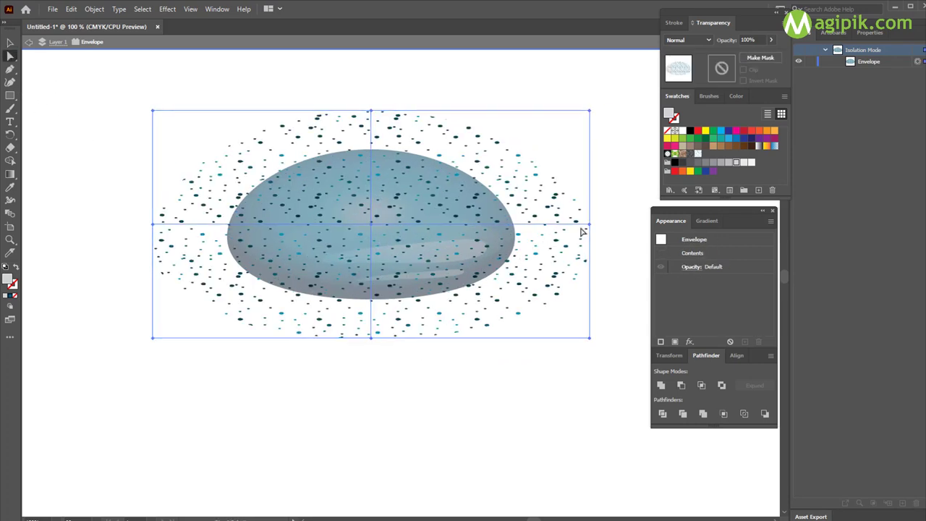
Step: Pull the right-middle, top-right, top-middle and top-left mesh points in toward the stone
{"action": "left_click_drag", "start_coordinate": [590, 227], "coordinate": [592, 233]}
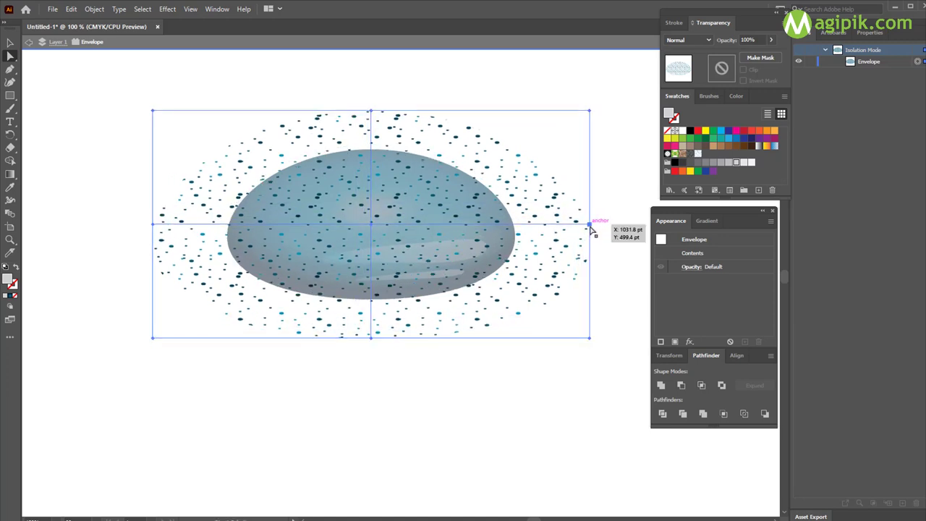
{"action": "left_click_drag", "start_coordinate": [590, 229], "coordinate": [555, 198]}
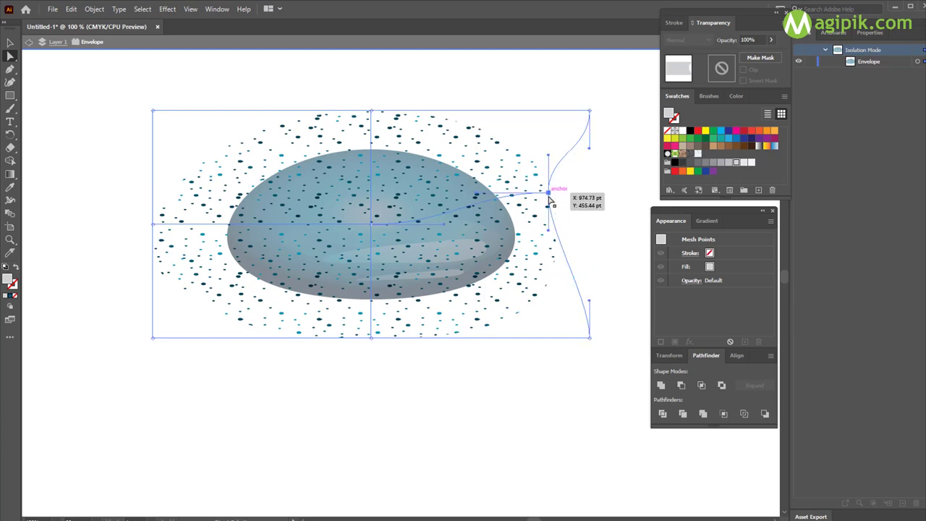
{"action": "left_click_drag", "start_coordinate": [549, 196], "coordinate": [548, 194]}
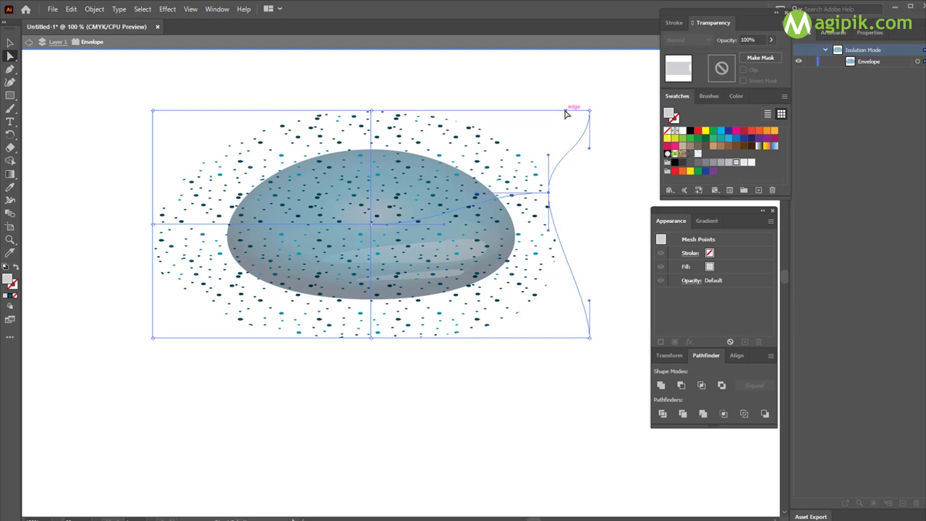
{"action": "mouse_move", "coordinate": [588, 113]}
{"action": "left_mouse_down"}
{"action": "mouse_move", "coordinate": [457, 144]}
{"action": "mouse_move", "coordinate": [470, 148]}
{"action": "left_mouse_up"}
{"action": "left_click_drag", "start_coordinate": [370, 111], "coordinate": [371, 138]}
{"action": "left_click_drag", "start_coordinate": [152, 112], "coordinate": [261, 155]}
Step: Drag the left-edge and bottom mesh points inward and bend the envelope's bottom curve
{"action": "left_click_drag", "start_coordinate": [153, 224], "coordinate": [217, 225]}
{"action": "mouse_move", "coordinate": [154, 337]}
{"action": "left_mouse_down"}
{"action": "mouse_move", "coordinate": [213, 312]}
{"action": "mouse_move", "coordinate": [233, 274]}
{"action": "left_mouse_up"}
{"action": "mouse_move", "coordinate": [371, 337]}
{"action": "left_mouse_down"}
{"action": "mouse_move", "coordinate": [339, 323]}
{"action": "mouse_move", "coordinate": [337, 303]}
{"action": "left_mouse_up"}
{"action": "left_click_drag", "start_coordinate": [589, 337], "coordinate": [497, 299]}
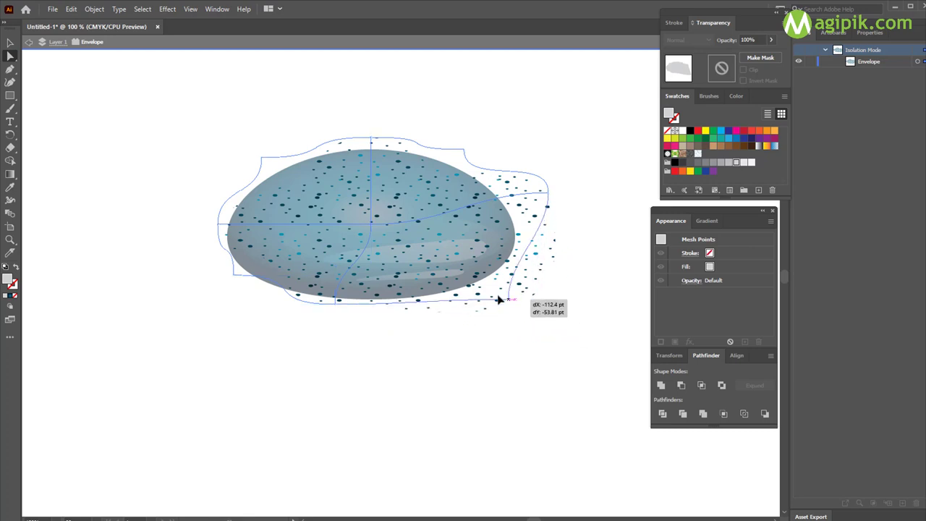
{"action": "mouse_move", "coordinate": [497, 300]}
{"action": "left_mouse_down"}
{"action": "mouse_move", "coordinate": [487, 284]}
{"action": "mouse_move", "coordinate": [526, 274]}
{"action": "left_mouse_up"}
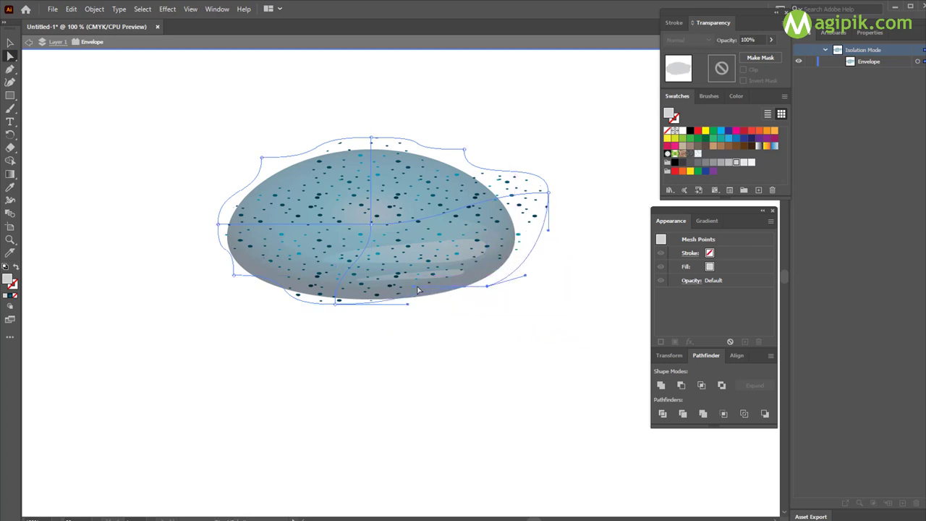
{"action": "left_click_drag", "start_coordinate": [417, 289], "coordinate": [421, 309]}
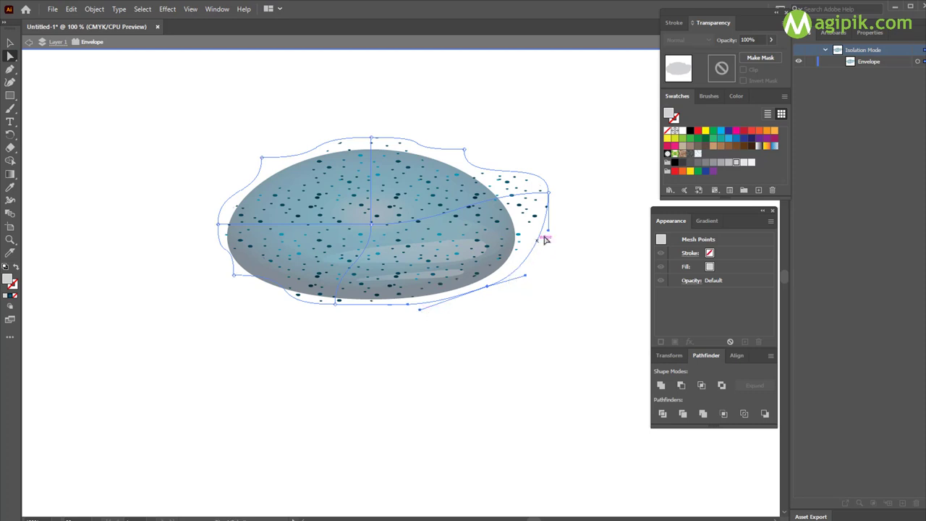
Step: Tighten the envelope's right side and top curve around the stone
{"action": "left_click", "coordinate": [487, 287]}
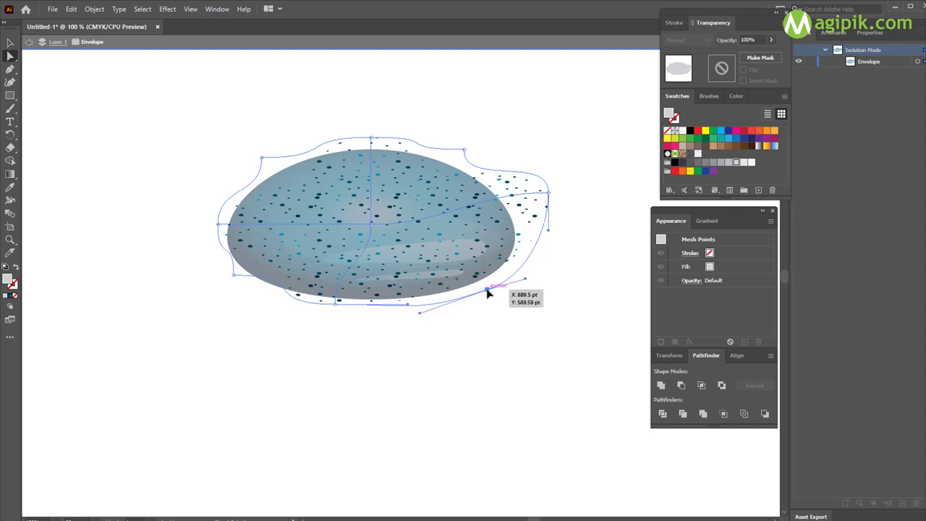
{"action": "left_click_drag", "start_coordinate": [547, 194], "coordinate": [521, 216]}
{"action": "mouse_move", "coordinate": [524, 179]}
{"action": "left_mouse_down"}
{"action": "mouse_move", "coordinate": [466, 189]}
{"action": "mouse_move", "coordinate": [492, 178]}
{"action": "left_mouse_up"}
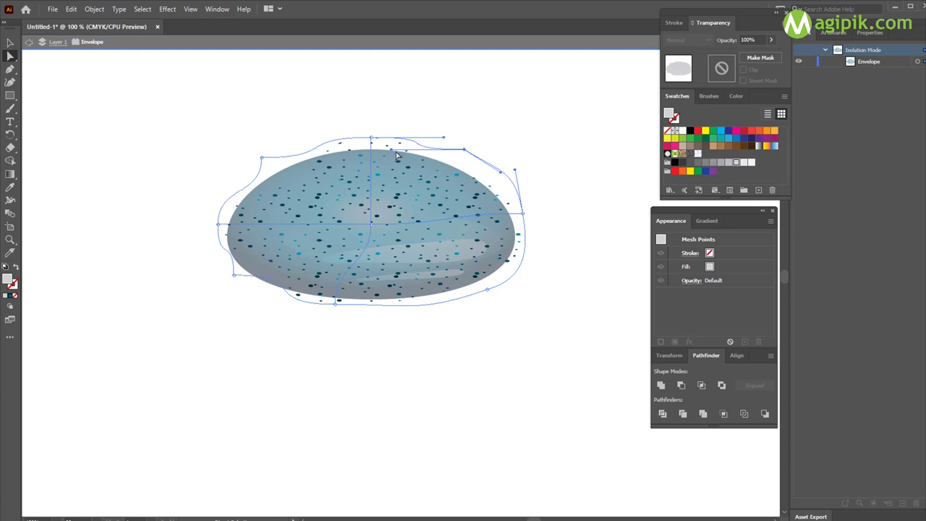
{"action": "left_click_drag", "start_coordinate": [393, 150], "coordinate": [382, 127]}
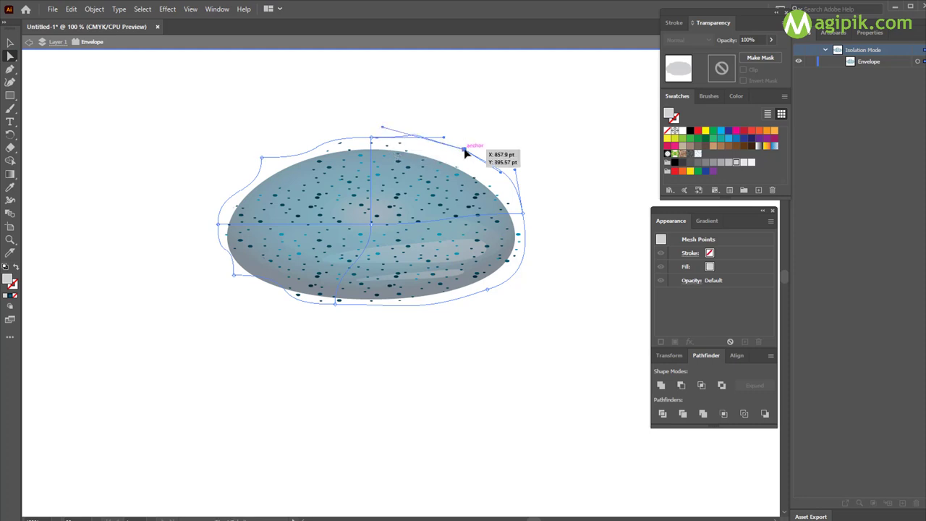
{"action": "left_click_drag", "start_coordinate": [465, 150], "coordinate": [465, 156]}
{"action": "left_click", "coordinate": [373, 138]}
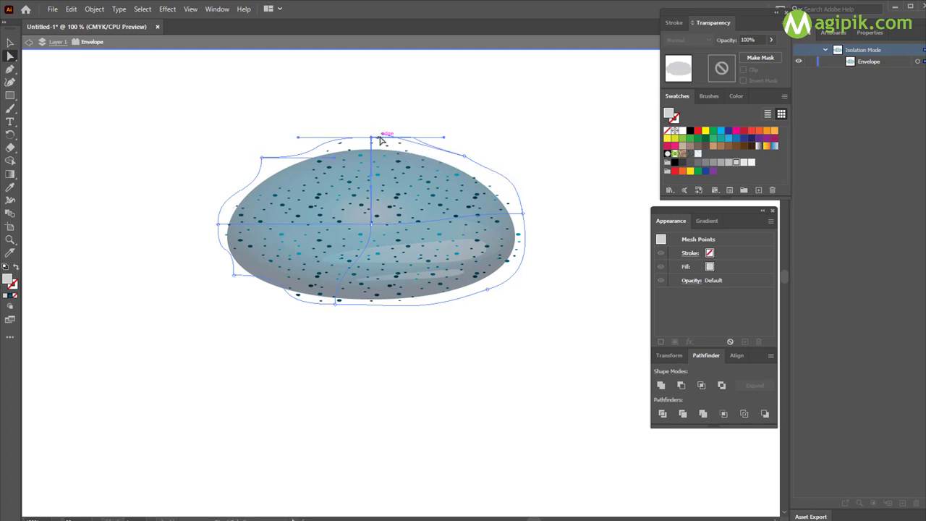
Step: Smooth the upper-left, left and lower-left envelope curves around the stone
{"action": "left_click", "coordinate": [262, 157]}
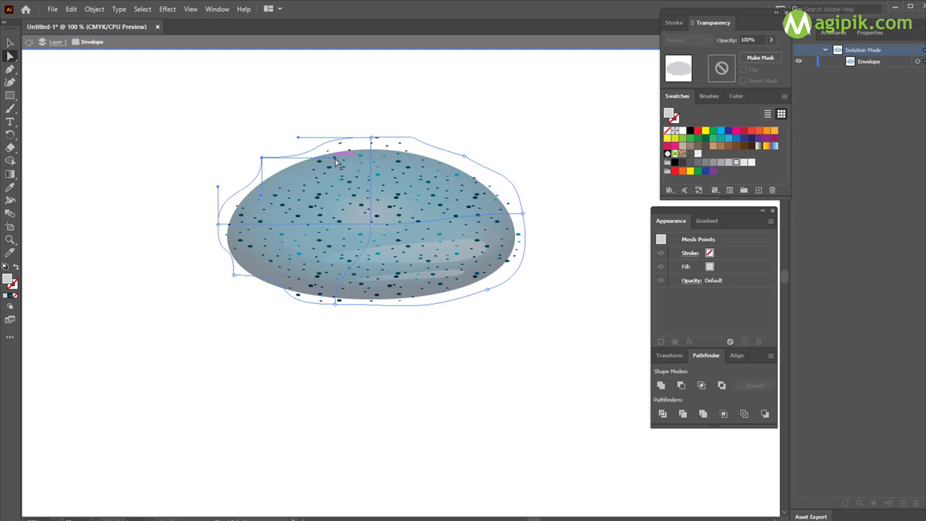
{"action": "left_click_drag", "start_coordinate": [335, 158], "coordinate": [330, 112]}
{"action": "left_click_drag", "start_coordinate": [263, 199], "coordinate": [221, 201]}
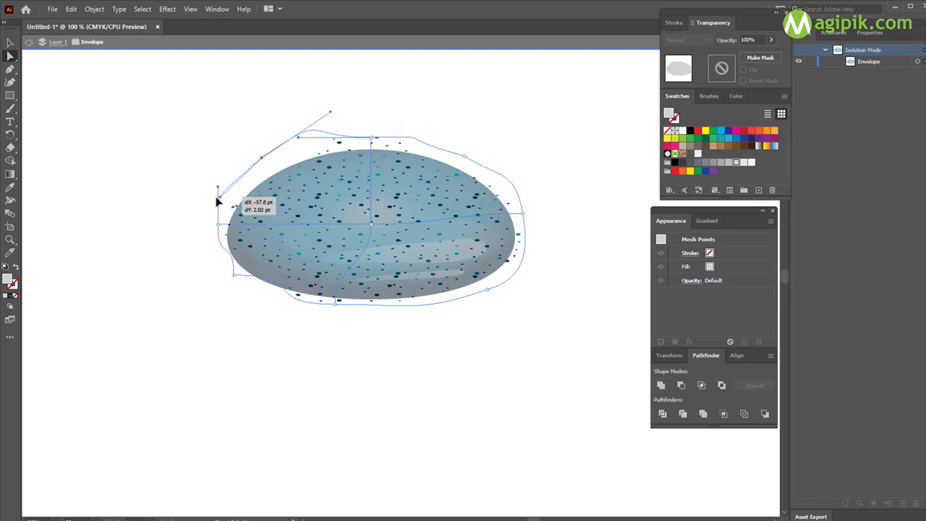
{"action": "left_click_drag", "start_coordinate": [269, 157], "coordinate": [269, 176]}
{"action": "left_click", "coordinate": [218, 225]}
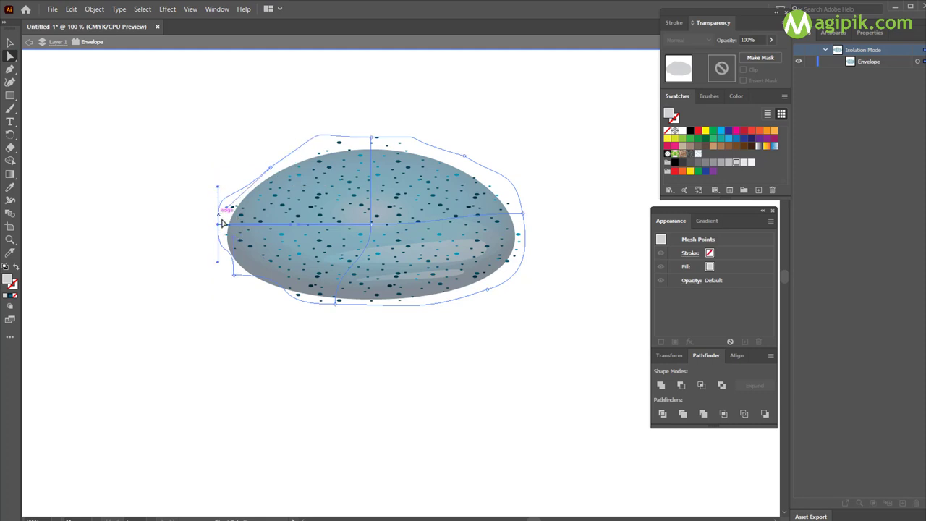
{"action": "left_click_drag", "start_coordinate": [218, 224], "coordinate": [221, 224]}
{"action": "mouse_move", "coordinate": [233, 276]}
{"action": "left_mouse_down"}
{"action": "mouse_move", "coordinate": [307, 280]}
{"action": "mouse_move", "coordinate": [294, 314]}
{"action": "left_mouse_up"}
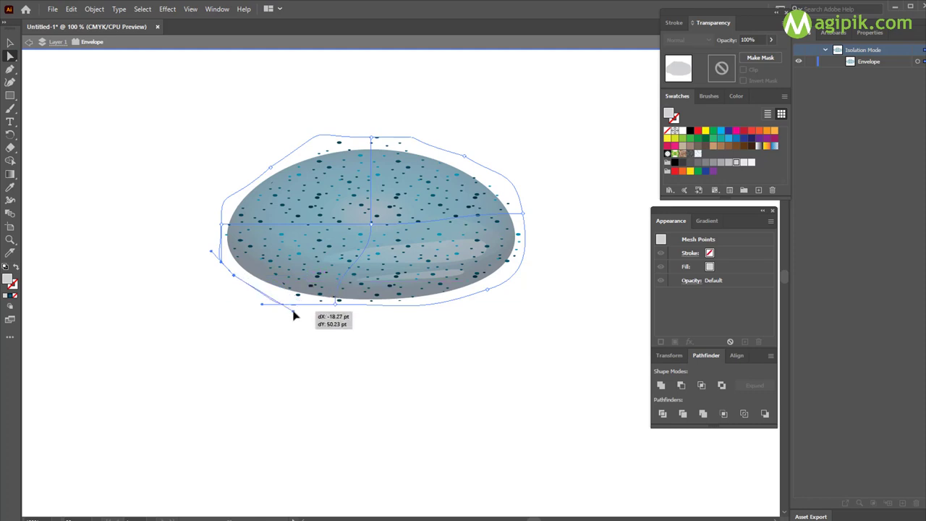
{"action": "left_click_drag", "start_coordinate": [235, 279], "coordinate": [239, 280]}
Step: Raise the envelope's bottom-centre anchor in isolation mode to reshape its lower edge
{"action": "left_click", "coordinate": [27, 42]}
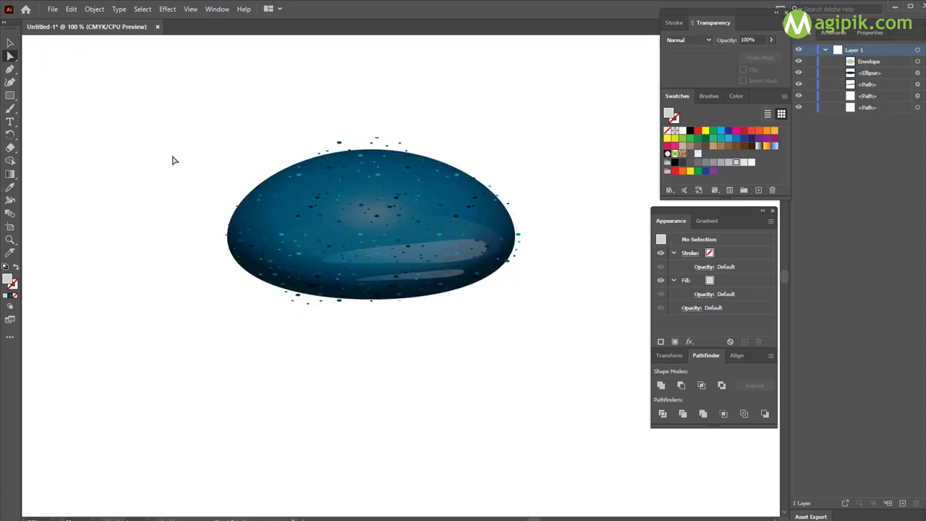
{"action": "double_click", "coordinate": [384, 306]}
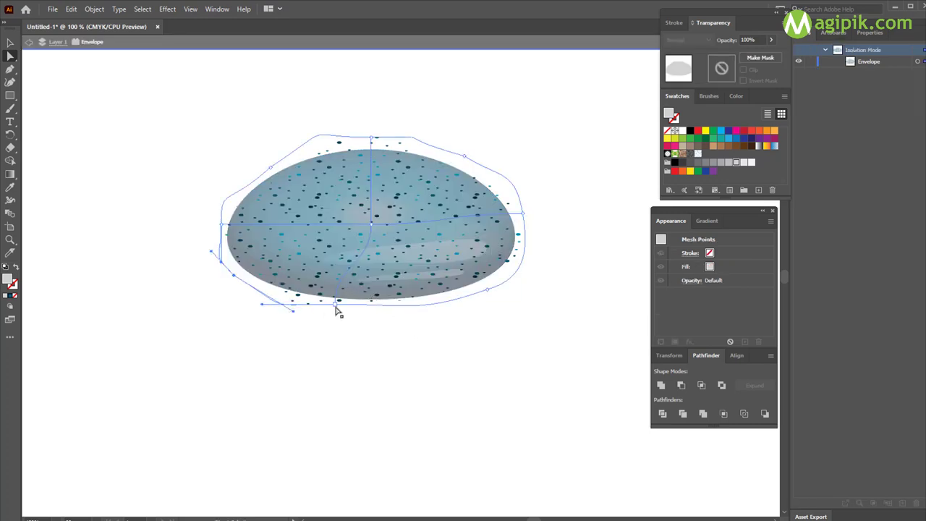
{"action": "left_click", "coordinate": [337, 304]}
{"action": "left_click_drag", "start_coordinate": [342, 304], "coordinate": [342, 298]}
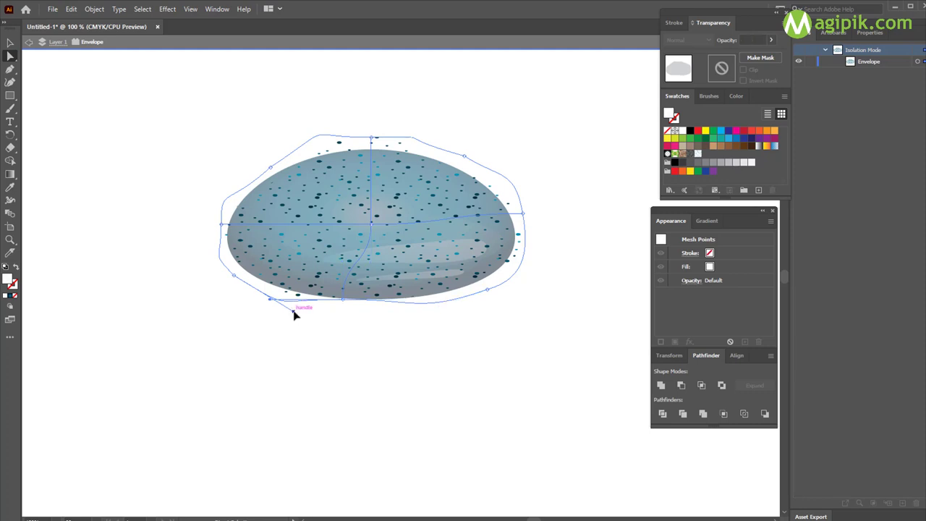
{"action": "double_click", "coordinate": [296, 313]}
Step: Re-enter the envelope in isolation and select its left anchors with Direct Selection
{"action": "left_click", "coordinate": [297, 299]}
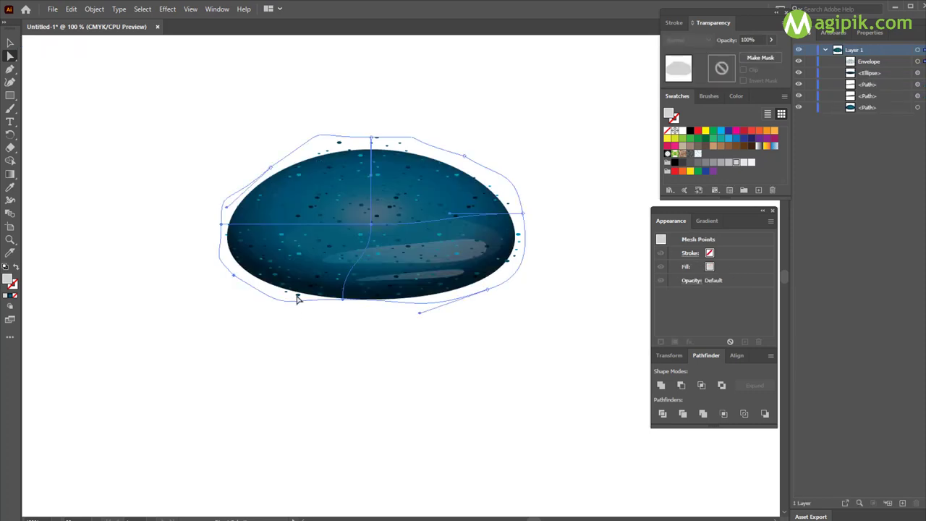
{"action": "key", "text": "v"}
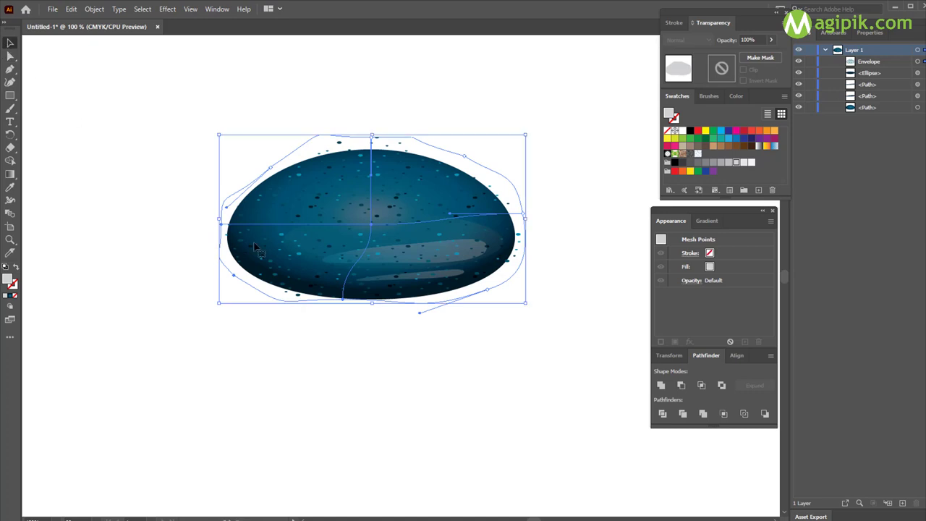
{"action": "double_click", "coordinate": [297, 298]}
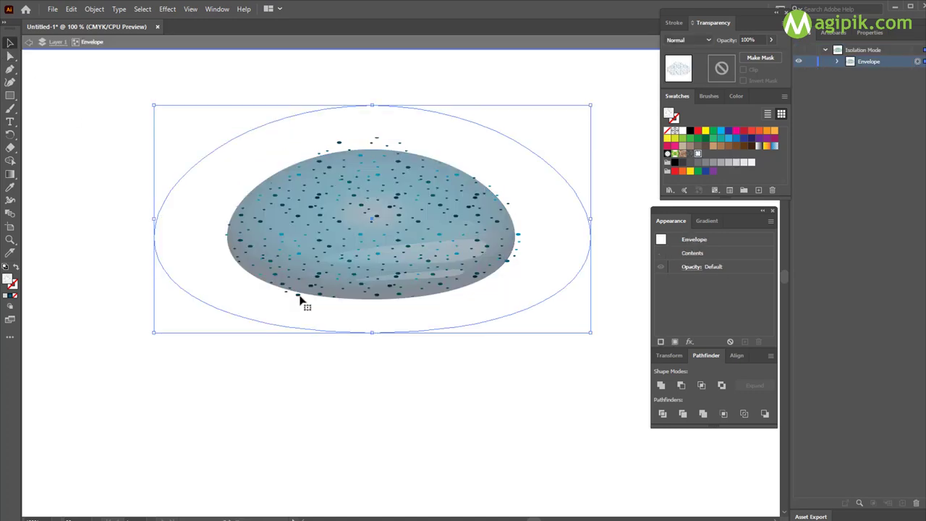
{"action": "left_click", "coordinate": [9, 58]}
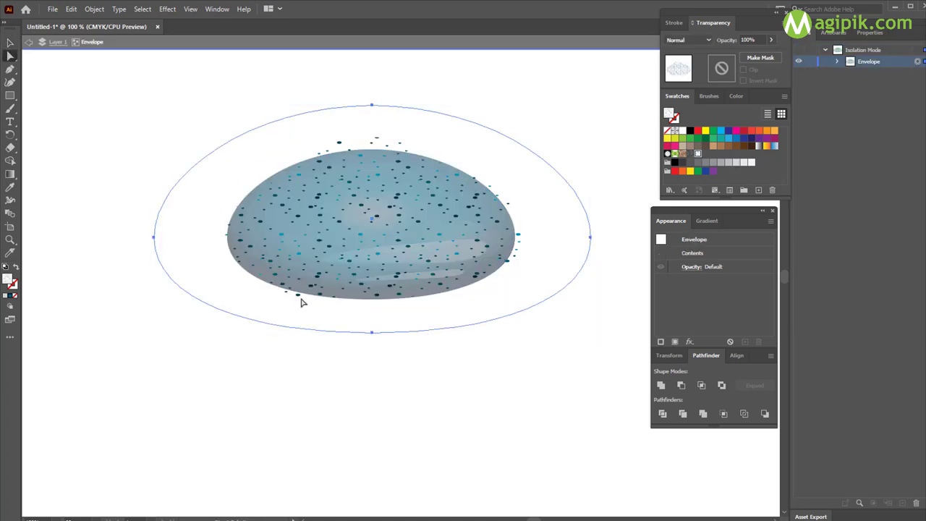
{"action": "left_click", "coordinate": [158, 239]}
{"action": "left_click", "coordinate": [227, 214]}
{"action": "left_click", "coordinate": [9, 42]}
{"action": "left_click", "coordinate": [79, 92]}
Step: Round the envelope's bottom edge by adjusting the lower-left and bottom anchors and handles
{"action": "key", "text": "ctrl+a"}
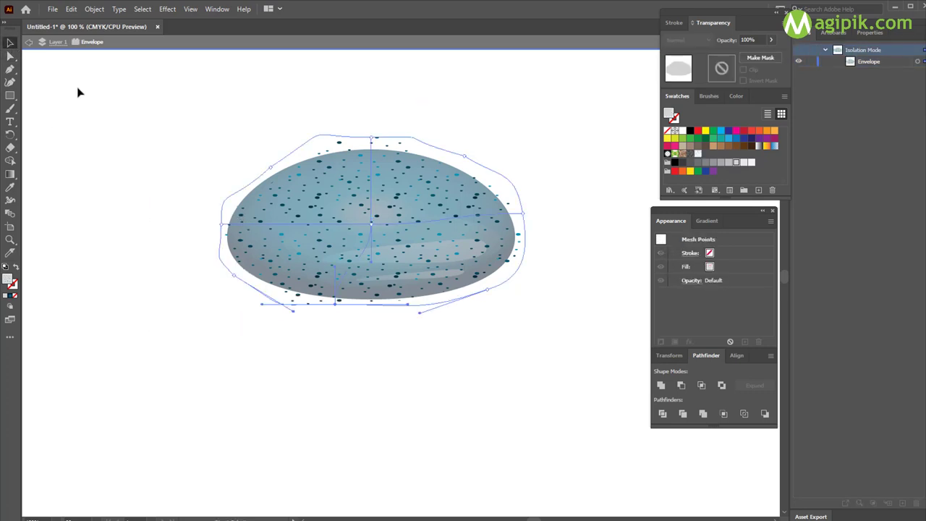
{"action": "left_click", "coordinate": [9, 57]}
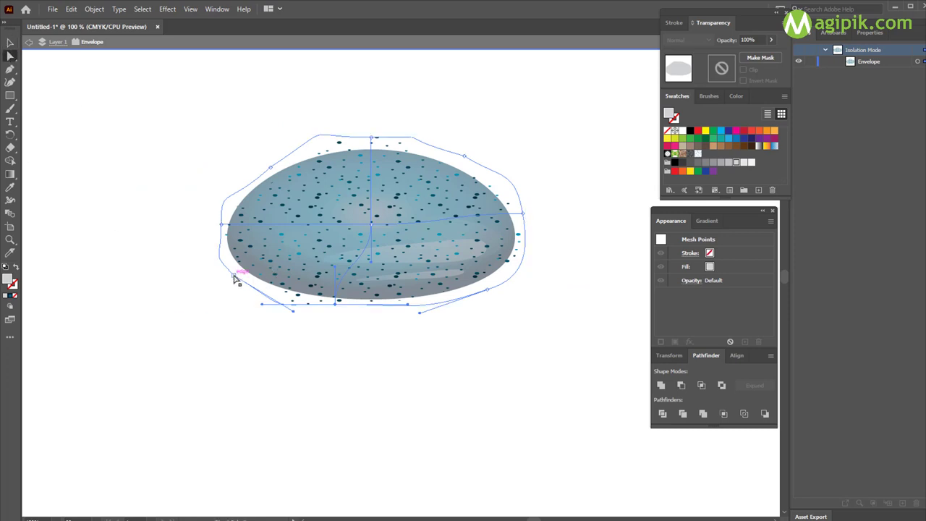
{"action": "left_click_drag", "start_coordinate": [233, 274], "coordinate": [239, 269]}
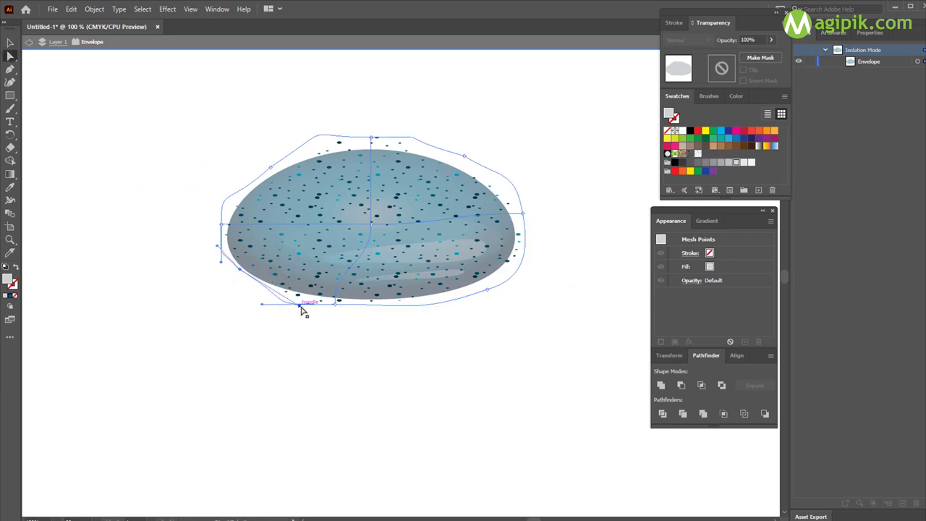
{"action": "left_click_drag", "start_coordinate": [301, 304], "coordinate": [336, 299]}
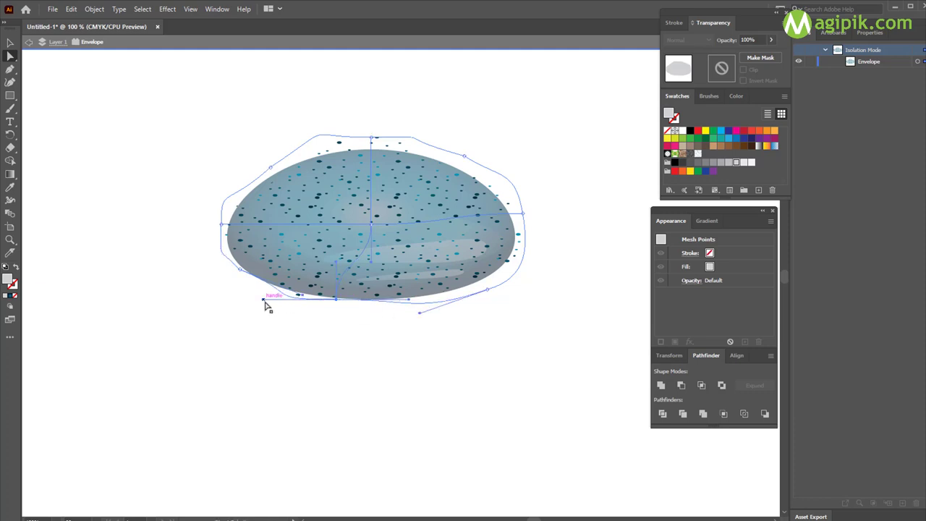
{"action": "left_click_drag", "start_coordinate": [264, 303], "coordinate": [267, 293]}
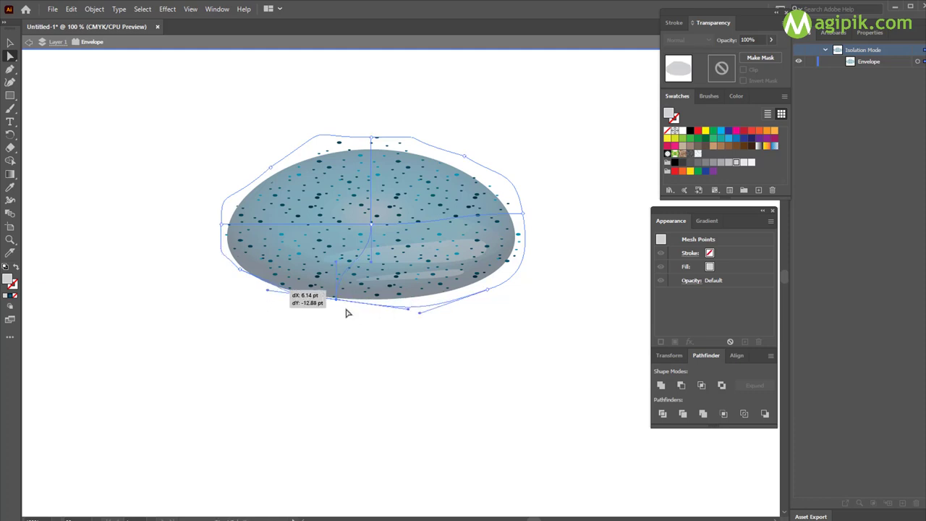
{"action": "left_click_drag", "start_coordinate": [337, 301], "coordinate": [331, 299]}
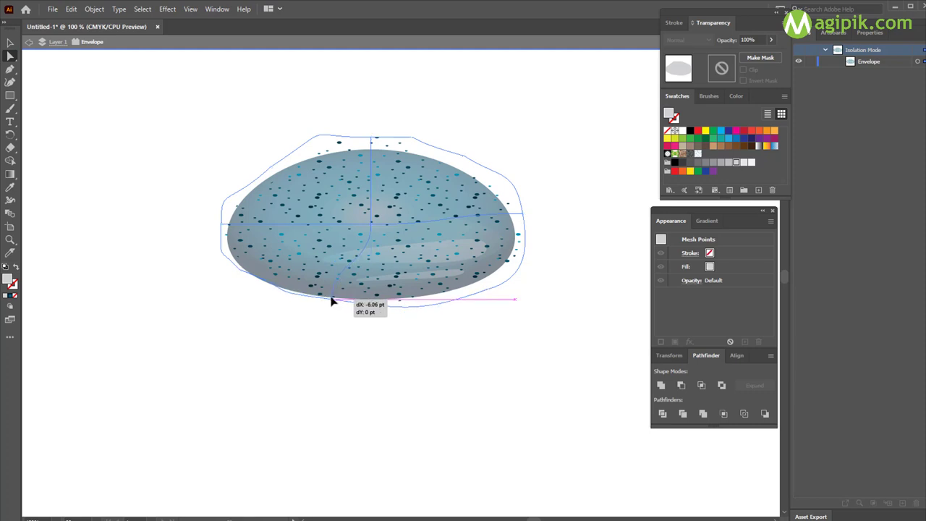
{"action": "mouse_move", "coordinate": [403, 311]}
{"action": "left_mouse_down"}
{"action": "mouse_move", "coordinate": [344, 298]}
{"action": "mouse_move", "coordinate": [353, 303]}
{"action": "left_mouse_up"}
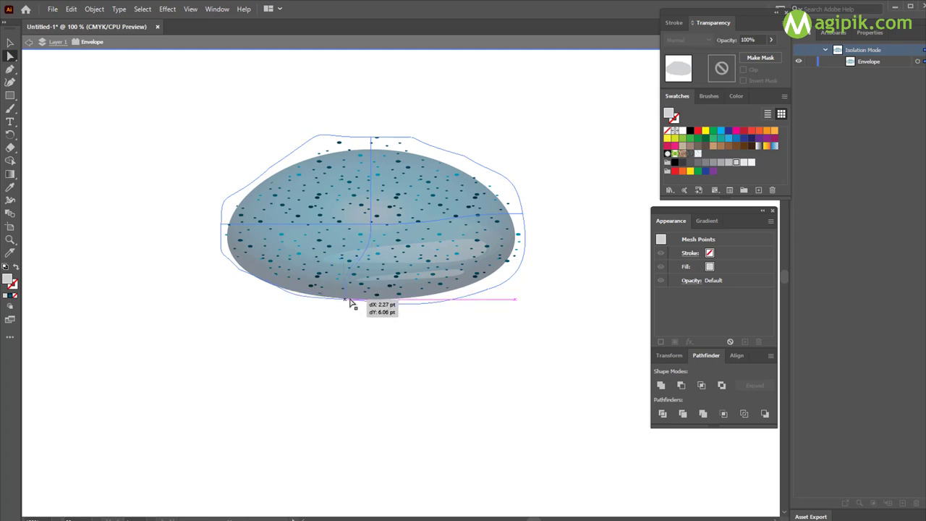
Step: Pull the right, top, upper-right and left anchors in to hug the stone's dome
{"action": "left_click_drag", "start_coordinate": [524, 220], "coordinate": [513, 219]}
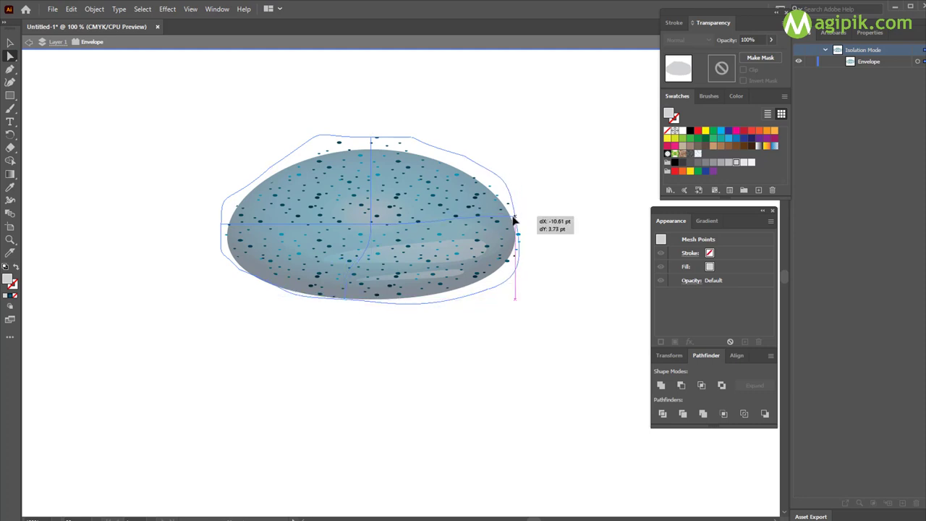
{"action": "left_click_drag", "start_coordinate": [489, 287], "coordinate": [481, 289]}
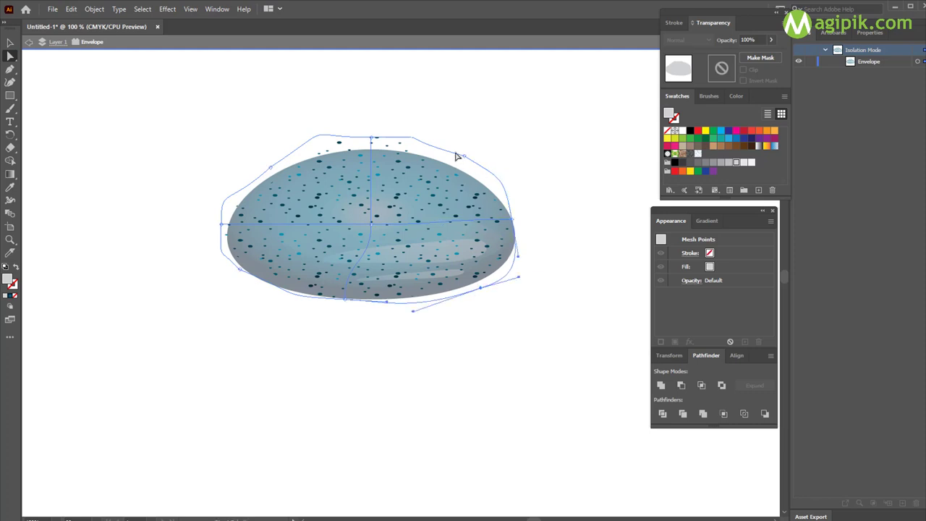
{"action": "left_click_drag", "start_coordinate": [370, 137], "coordinate": [371, 148]}
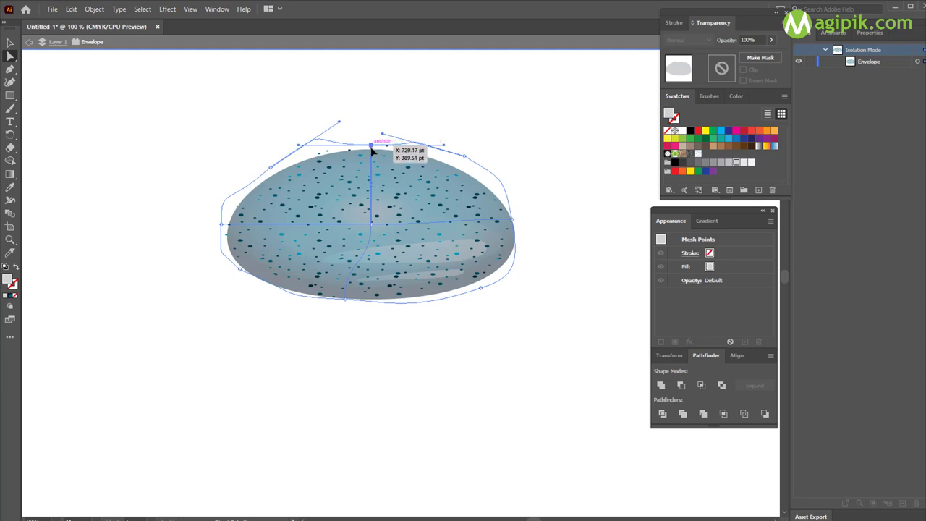
{"action": "left_click_drag", "start_coordinate": [465, 162], "coordinate": [478, 168]}
{"action": "left_click", "coordinate": [271, 168]}
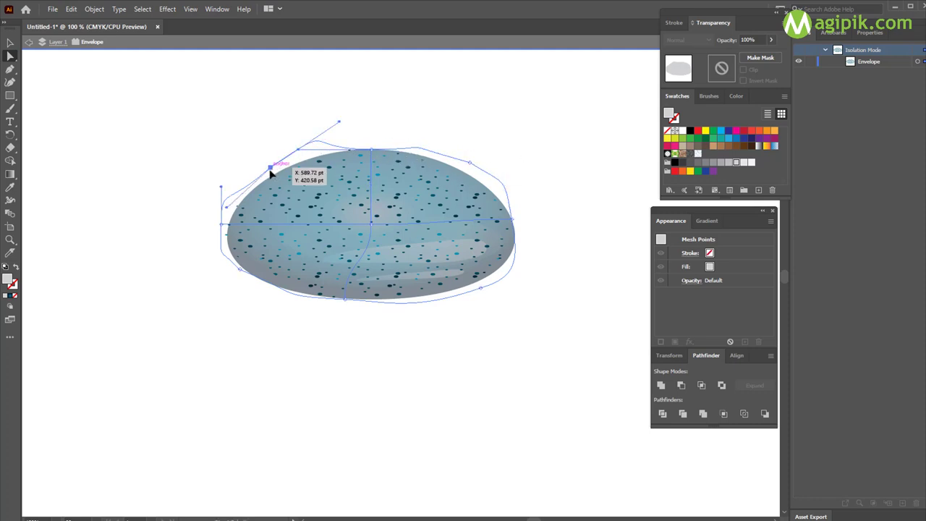
{"action": "left_click_drag", "start_coordinate": [339, 131], "coordinate": [319, 145]}
{"action": "left_click", "coordinate": [224, 227]}
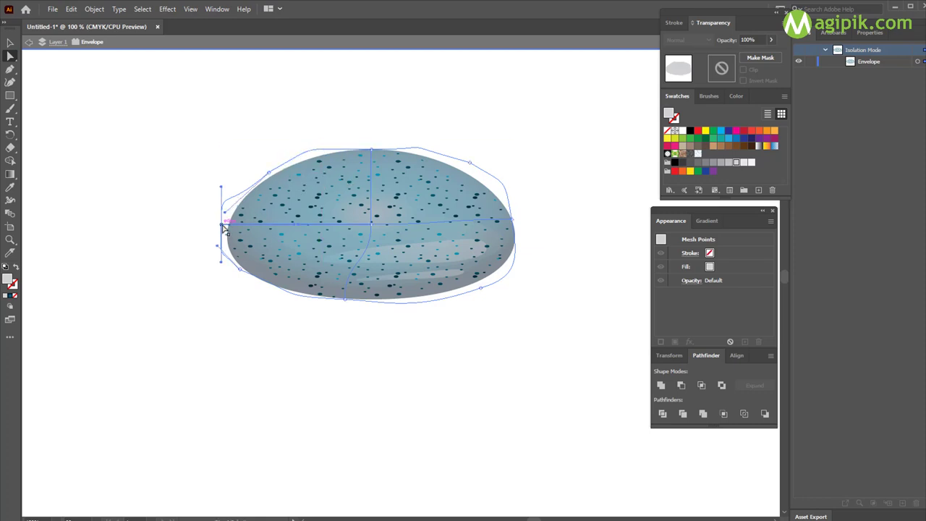
{"action": "left_click_drag", "start_coordinate": [224, 227], "coordinate": [226, 230]}
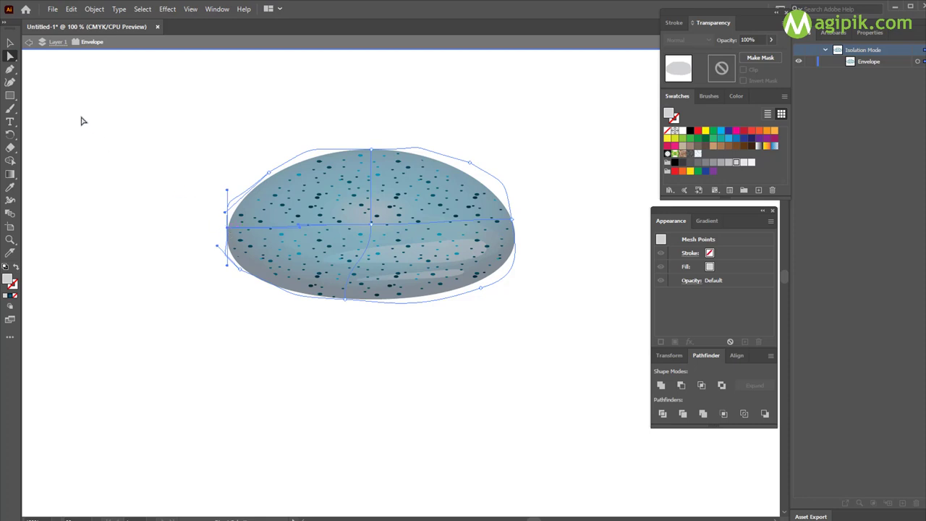
Step: Exit isolation and select the Envelope from the Layers panel
{"action": "key", "text": "v"}
{"action": "left_click", "coordinate": [28, 42]}
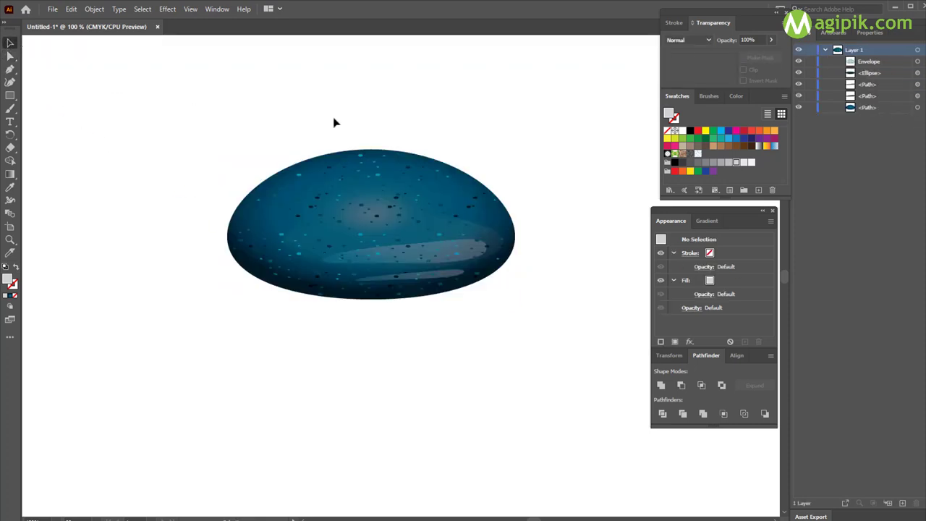
{"action": "left_click", "coordinate": [478, 244]}
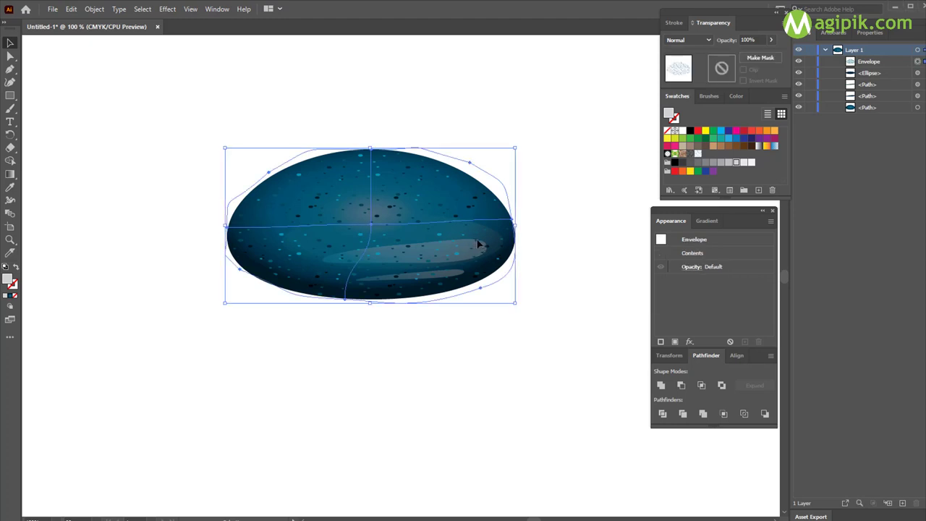
{"action": "left_click", "coordinate": [600, 254]}
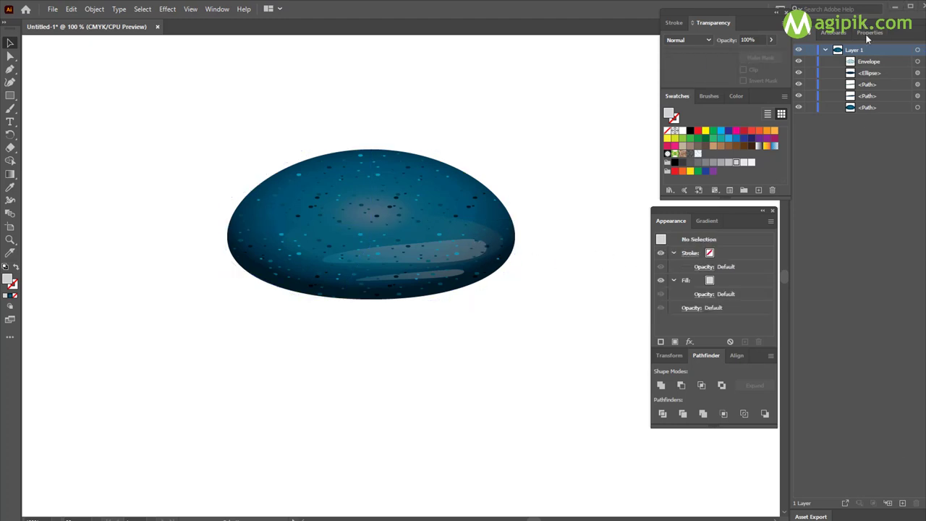
{"action": "left_click", "coordinate": [888, 63]}
{"action": "left_click", "coordinate": [917, 62]}
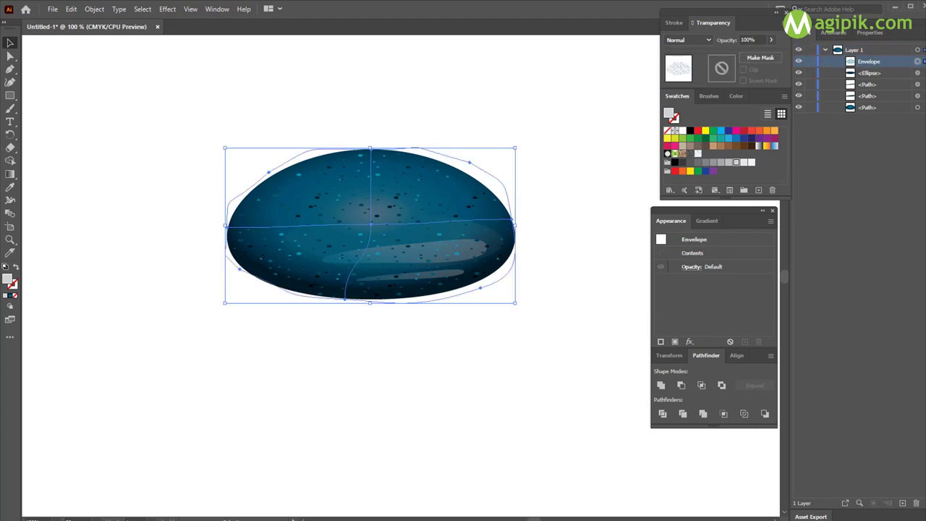
Step: Copy the bottom dark-blue base path and paste it in front with Ctrl+F
{"action": "left_click", "coordinate": [423, 340]}
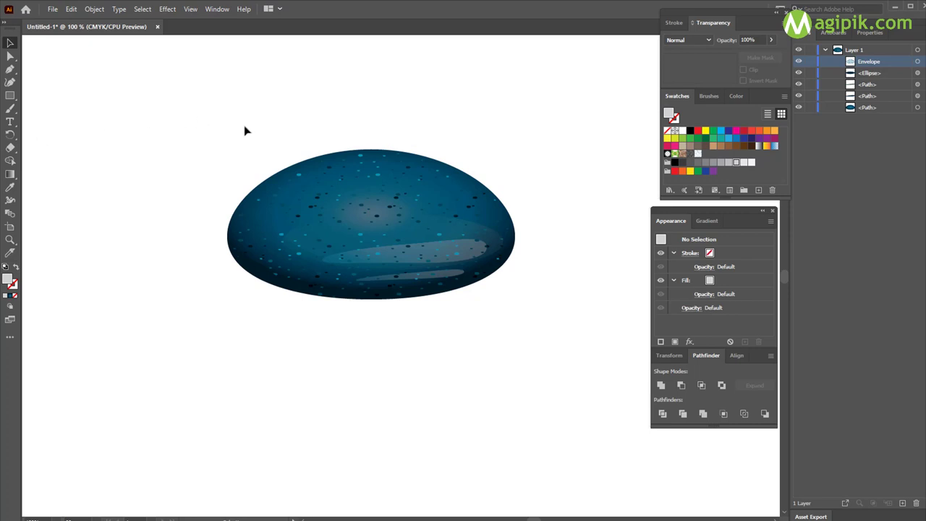
{"action": "left_click", "coordinate": [870, 108]}
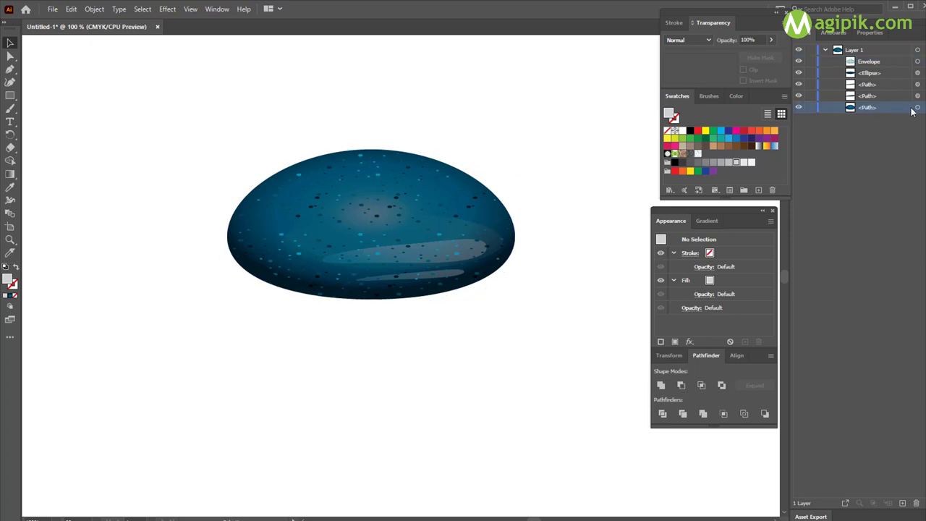
{"action": "left_click", "coordinate": [916, 108]}
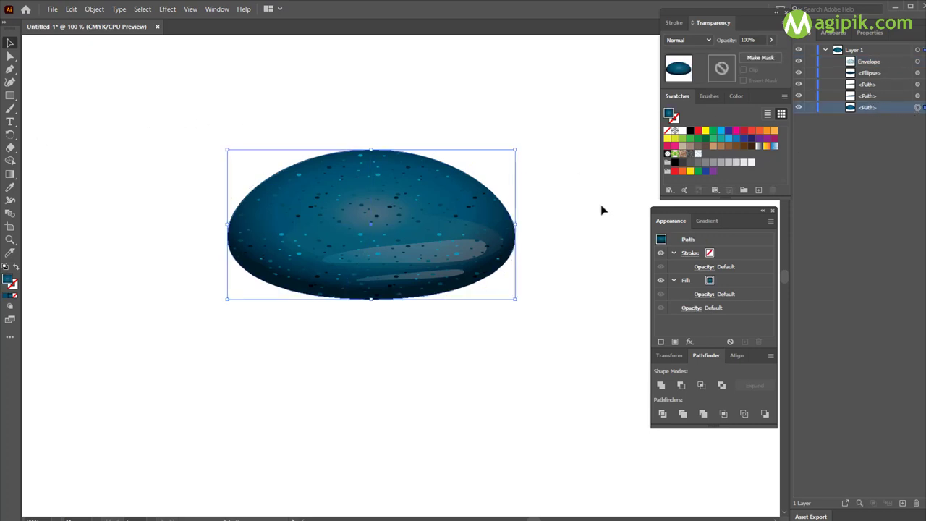
{"action": "left_click", "coordinate": [550, 283]}
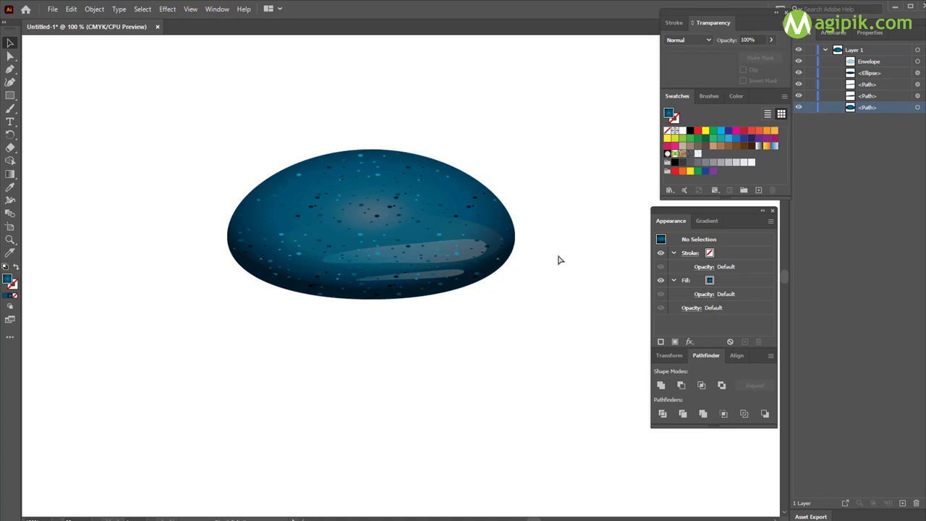
{"action": "key", "text": "ctrl+f"}
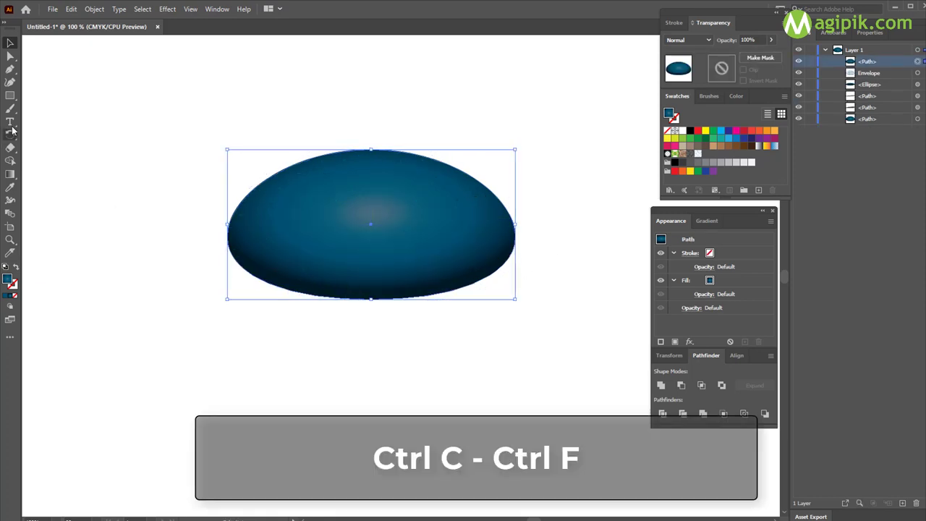
Step: Shift the front copy's radial gradient highlight right and set its fill blending to Screen
{"action": "left_click", "coordinate": [10, 174]}
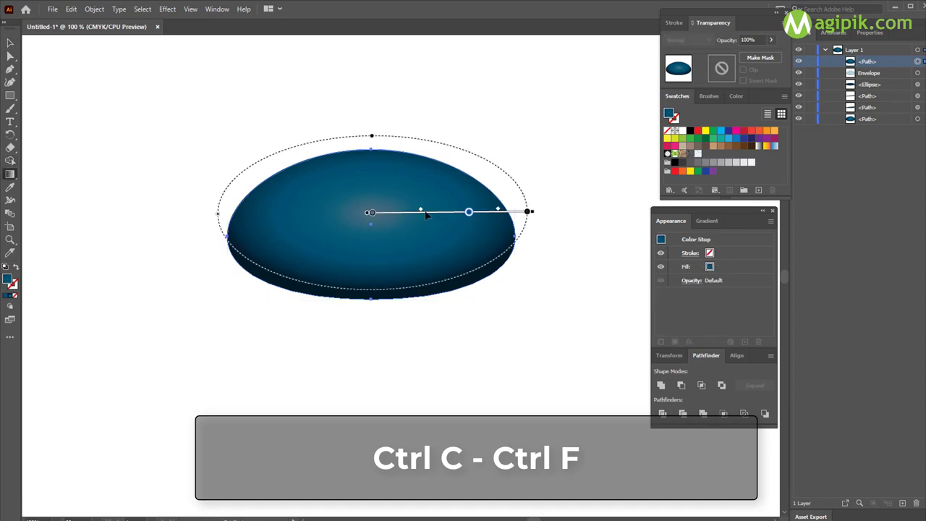
{"action": "mouse_move", "coordinate": [427, 215]}
{"action": "left_mouse_down"}
{"action": "mouse_move", "coordinate": [528, 212]}
{"action": "mouse_move", "coordinate": [570, 244]}
{"action": "left_mouse_up"}
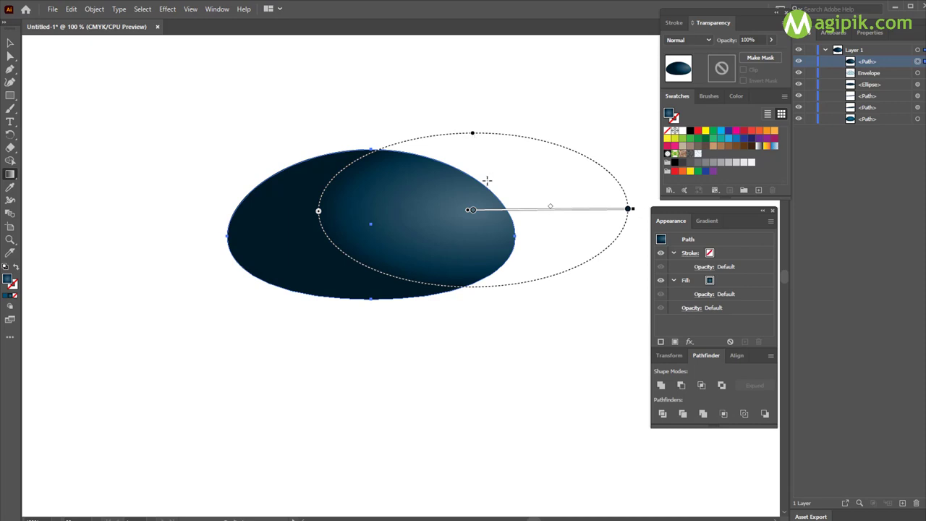
{"action": "left_click", "coordinate": [698, 294]}
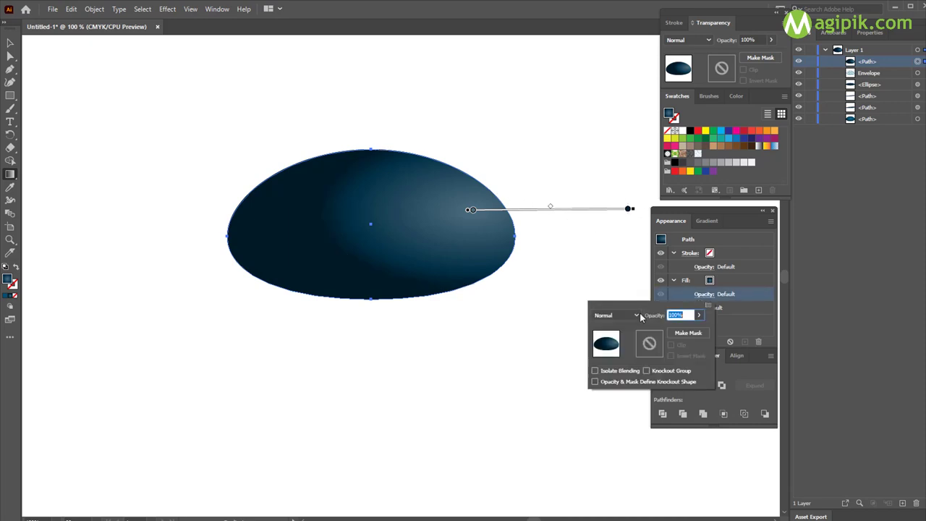
{"action": "left_click", "coordinate": [635, 314]}
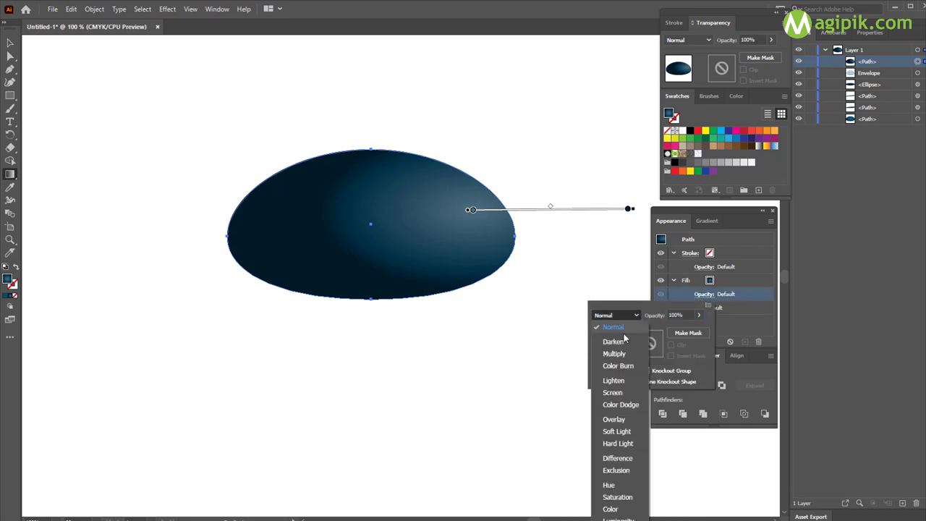
{"action": "left_click", "coordinate": [613, 393]}
{"action": "left_click", "coordinate": [525, 221]}
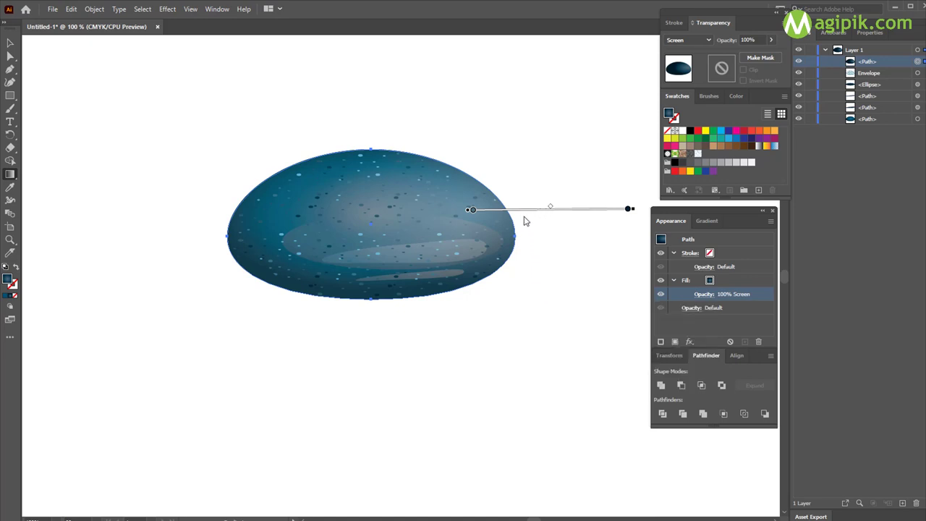
{"action": "left_click_drag", "start_coordinate": [543, 212], "coordinate": [512, 216]}
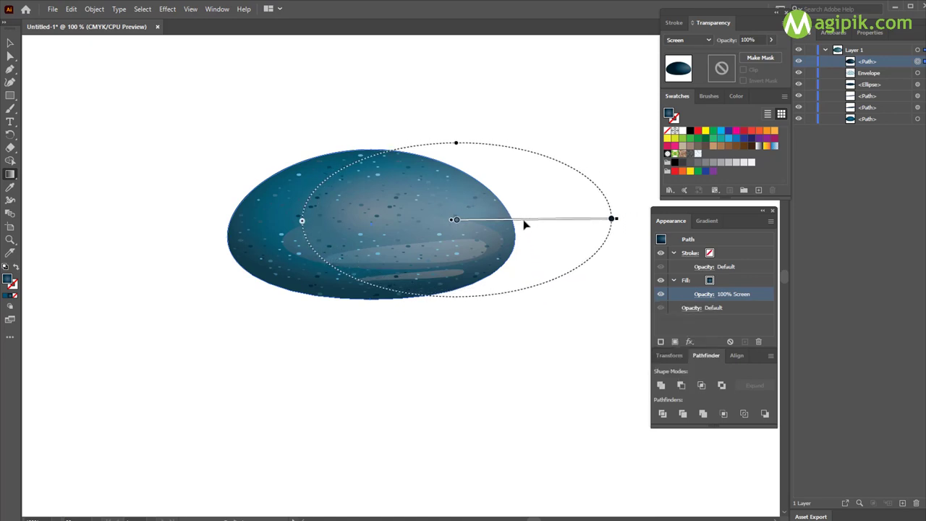
{"action": "left_click", "coordinate": [11, 44]}
{"action": "left_click", "coordinate": [417, 83]}
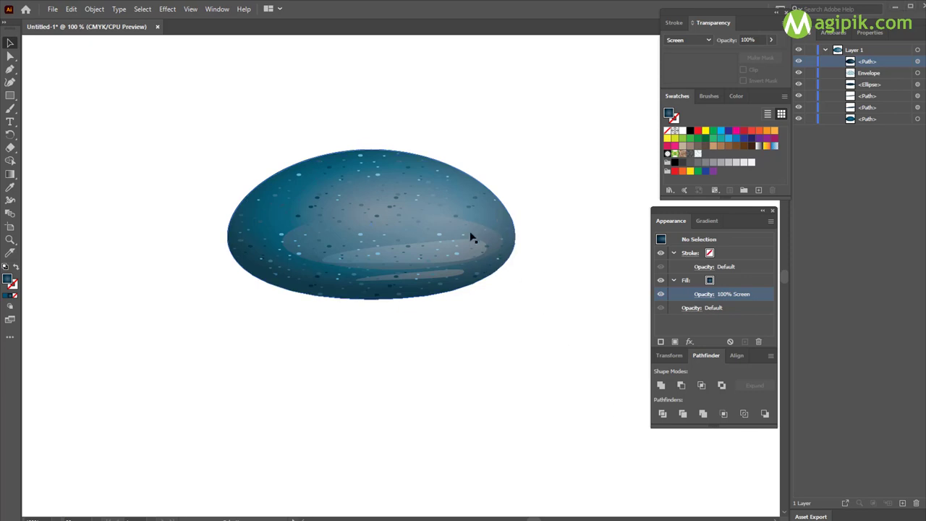
Step: Move the top path's radial gradient highlight up to the stone's upper centre as a broad glow
{"action": "left_click", "coordinate": [917, 63]}
{"action": "key", "text": "g"}
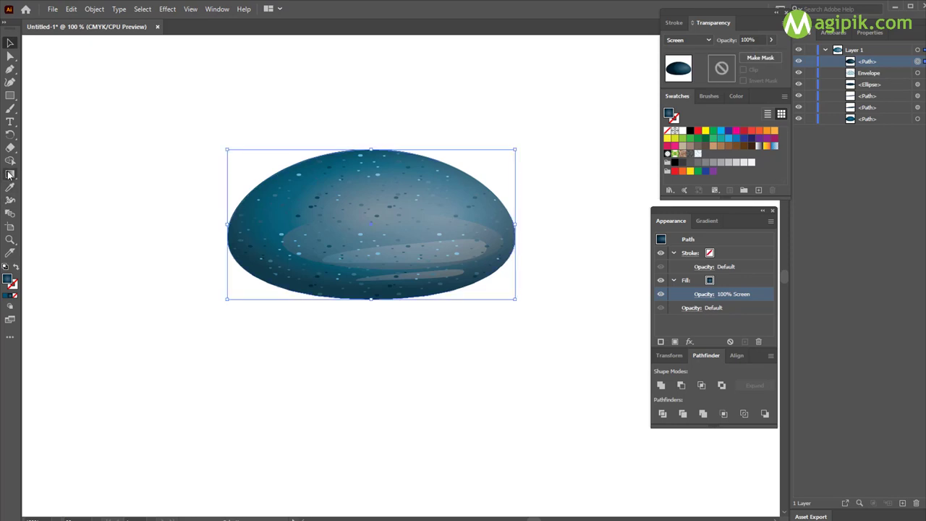
{"action": "left_click_drag", "start_coordinate": [439, 216], "coordinate": [289, 215]}
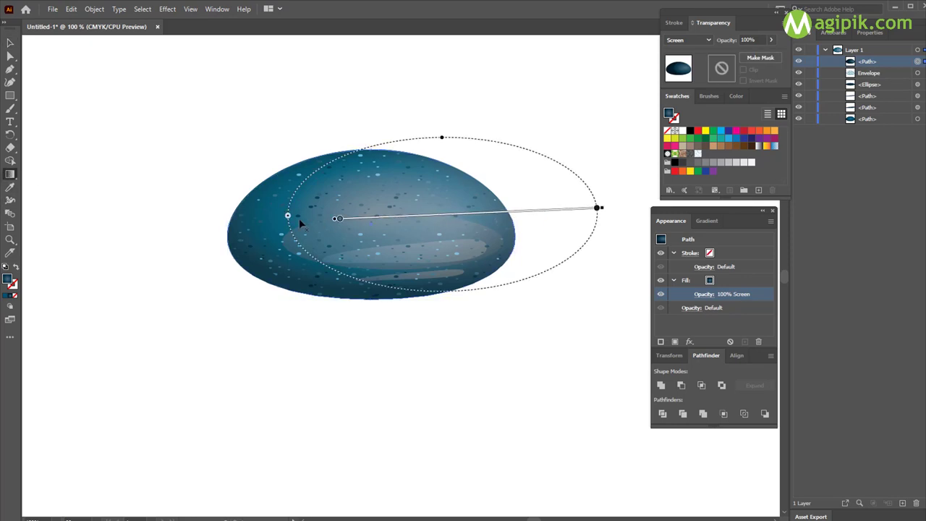
{"action": "left_click_drag", "start_coordinate": [362, 216], "coordinate": [482, 219]}
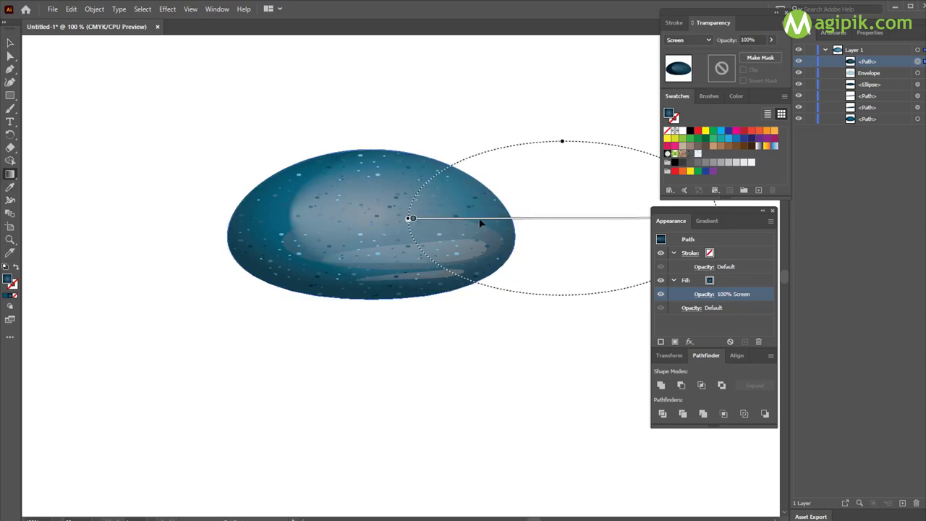
{"action": "left_click", "coordinate": [410, 219]}
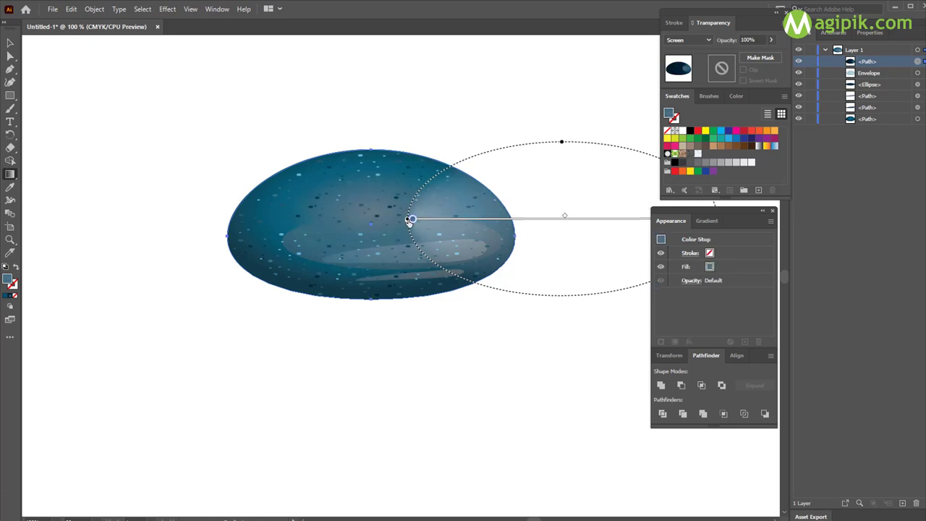
{"action": "left_click_drag", "start_coordinate": [409, 220], "coordinate": [429, 220]}
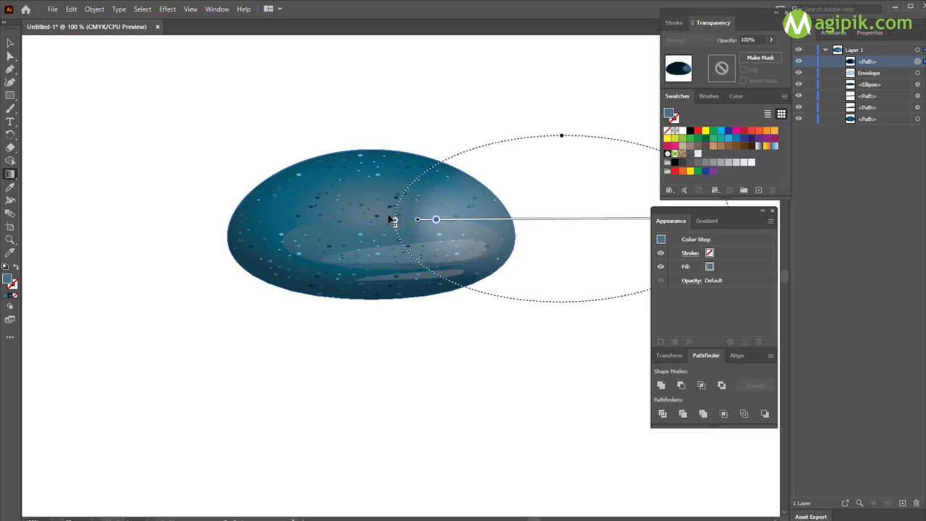
{"action": "left_click_drag", "start_coordinate": [408, 220], "coordinate": [400, 220]}
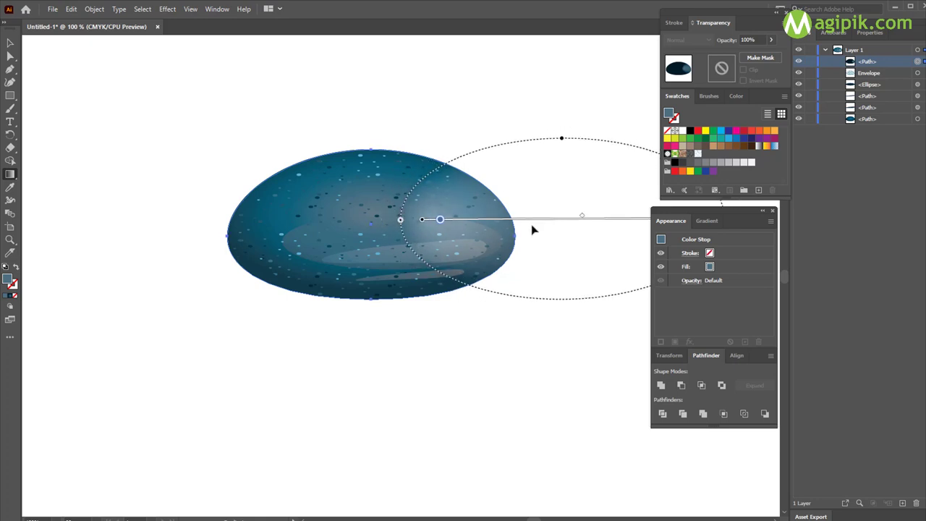
{"action": "left_click_drag", "start_coordinate": [536, 221], "coordinate": [521, 202]}
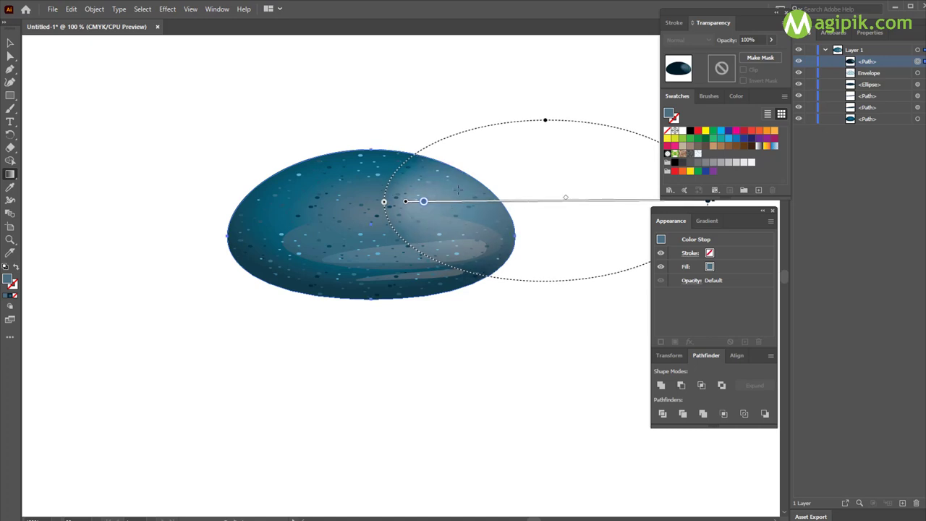
{"action": "left_click_drag", "start_coordinate": [463, 206], "coordinate": [457, 205]}
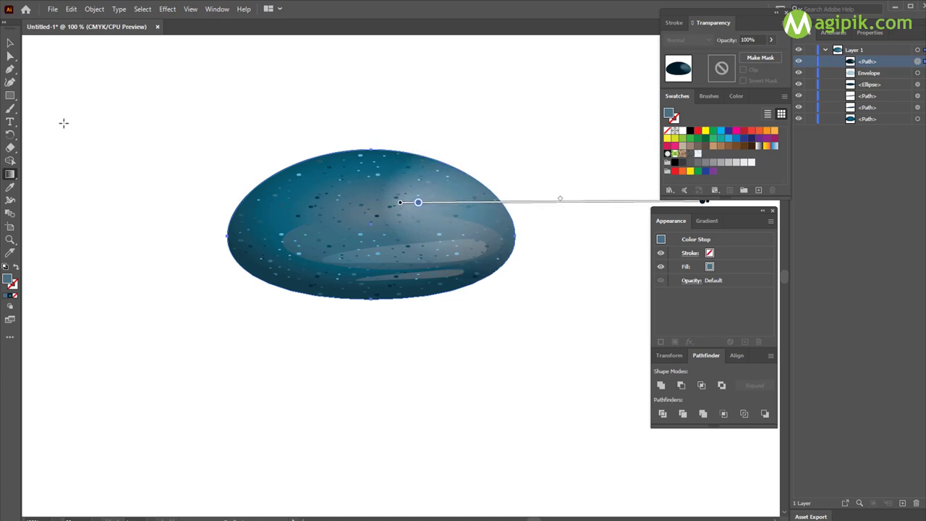
{"action": "left_click", "coordinate": [10, 42]}
{"action": "left_click", "coordinate": [407, 107]}
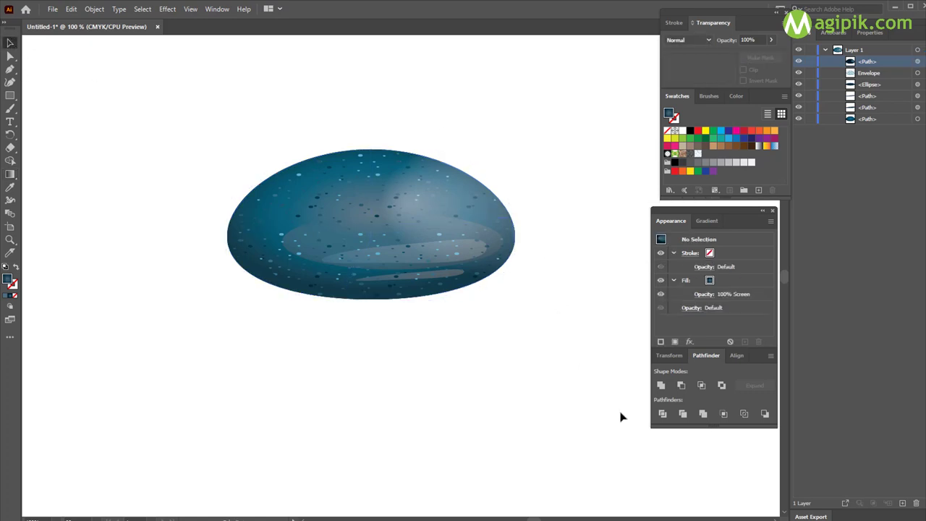
Step: Marquee-select all the stone's parts and group them with Ctrl+G
{"action": "scroll", "coordinate": [504, 356], "scroll_direction": "down", "scroll_amount": 1}
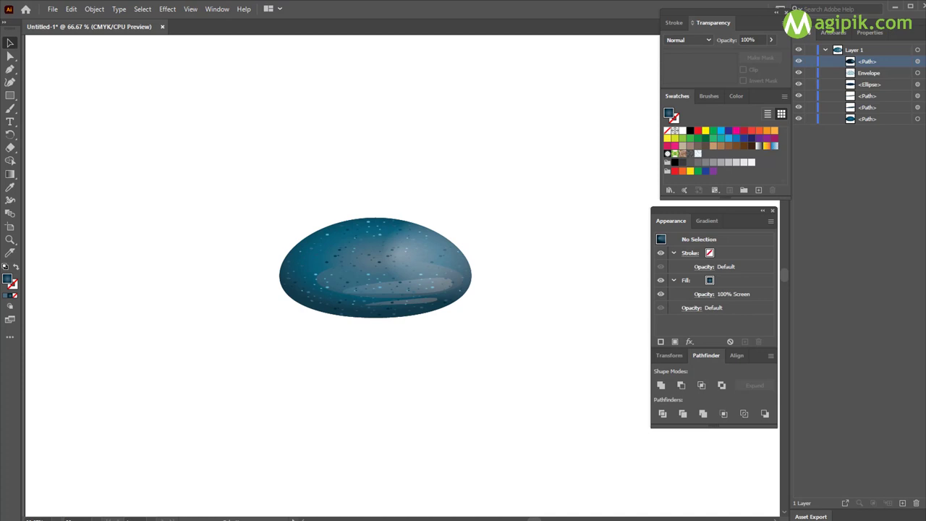
{"action": "left_click_drag", "start_coordinate": [244, 168], "coordinate": [499, 338]}
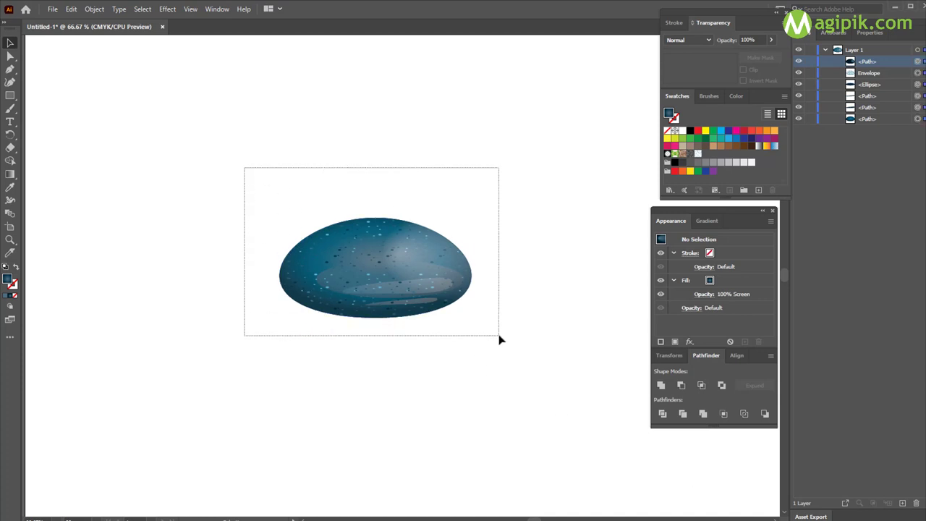
{"action": "key", "text": "ctrl+g"}
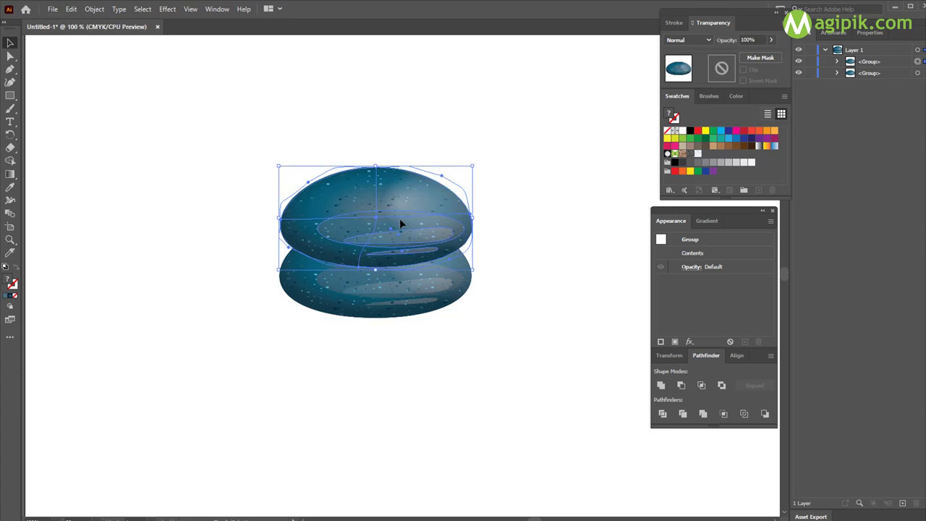
Step: Shrink the upper stone copy and raise it onto the first stone
{"action": "scroll", "coordinate": [400, 220], "scroll_direction": "up", "scroll_amount": 2}
{"action": "mouse_move", "coordinate": [346, 105]}
{"action": "left_mouse_down"}
{"action": "mouse_move", "coordinate": [348, 136]}
{"action": "mouse_move", "coordinate": [345, 122]}
{"action": "left_mouse_up"}
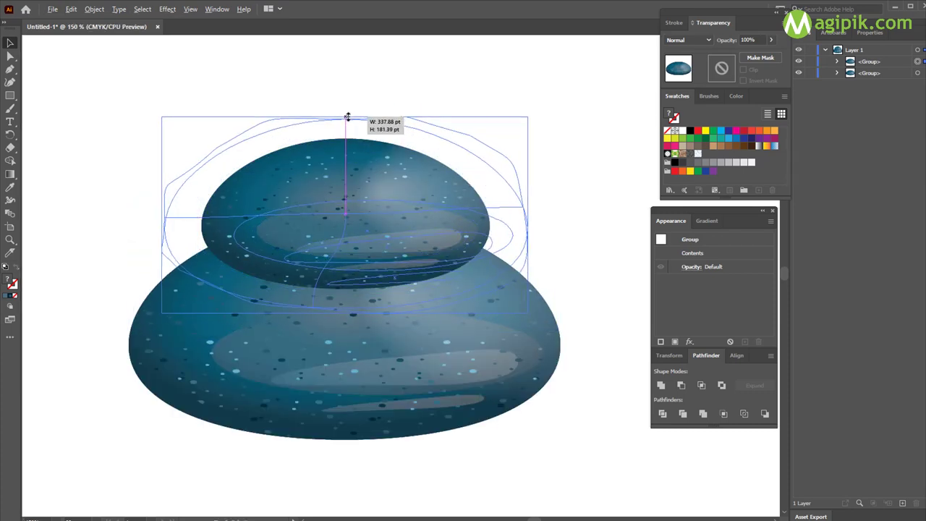
{"action": "left_click_drag", "start_coordinate": [352, 195], "coordinate": [352, 189]}
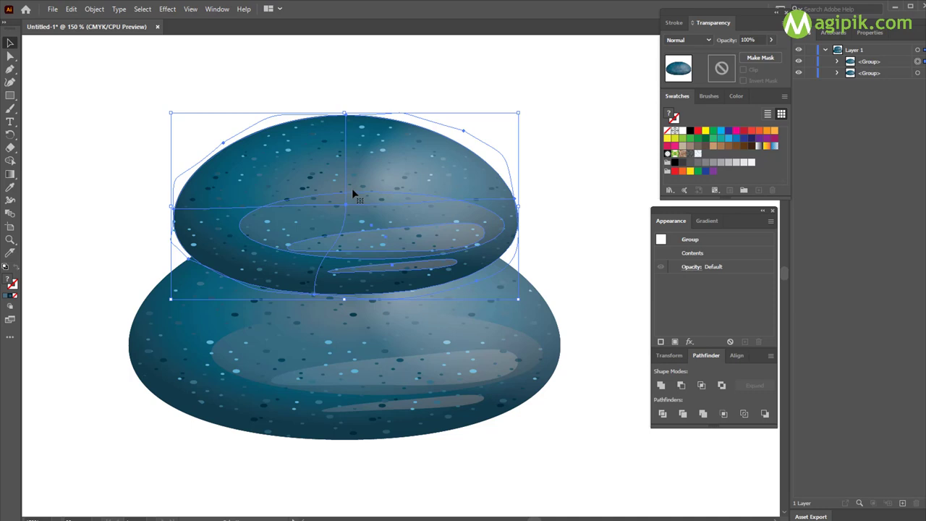
{"action": "left_click", "coordinate": [548, 236]}
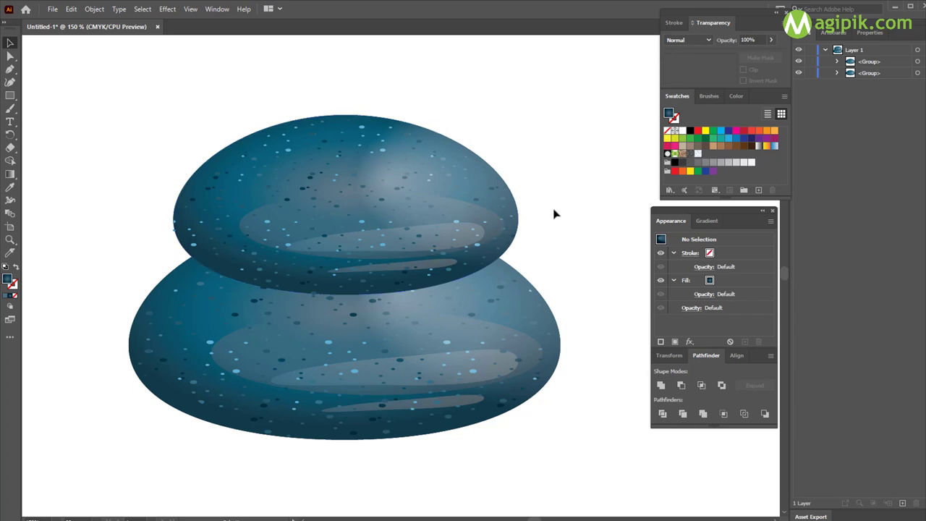
Step: Paste an in-place copy of the upper stone's base shape inside its group
{"action": "left_click", "coordinate": [500, 235]}
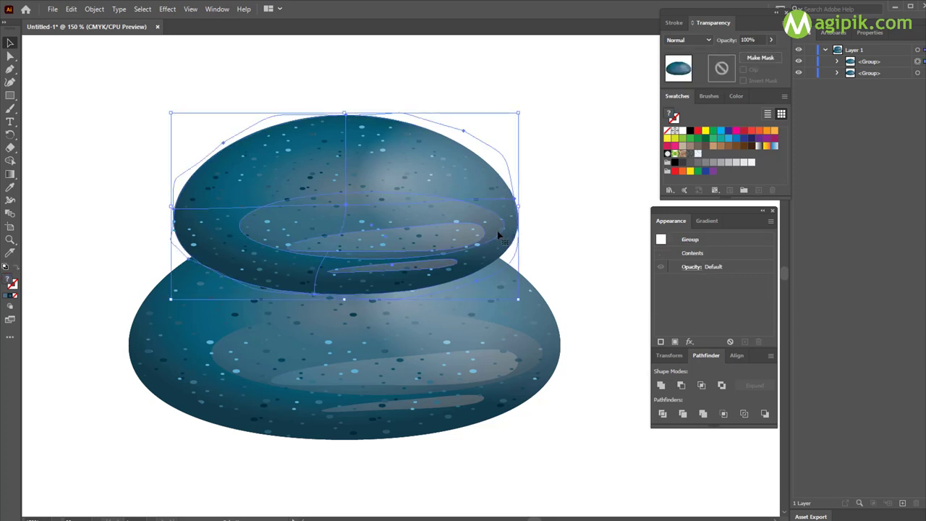
{"action": "double_click", "coordinate": [513, 230]}
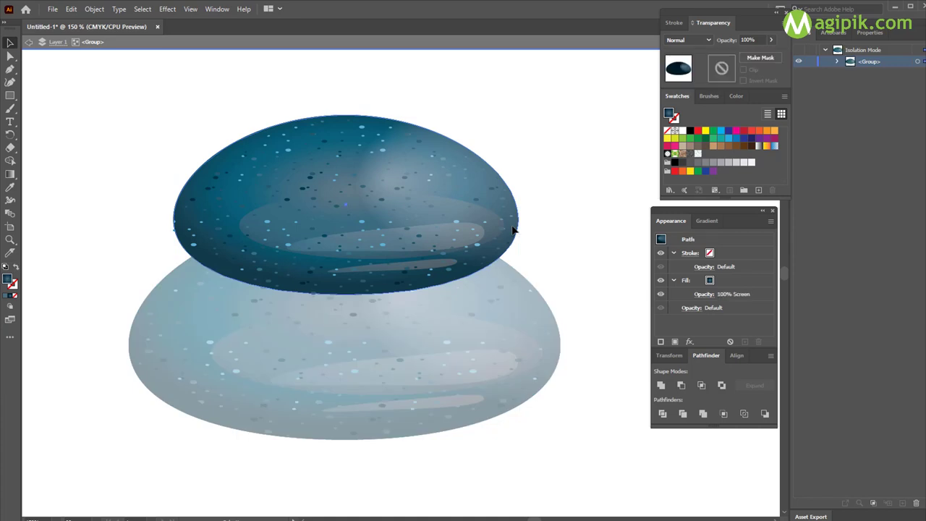
{"action": "key", "text": "ctrl+c"}
{"action": "key", "text": "ctrl+f"}
{"action": "left_click", "coordinate": [838, 62]}
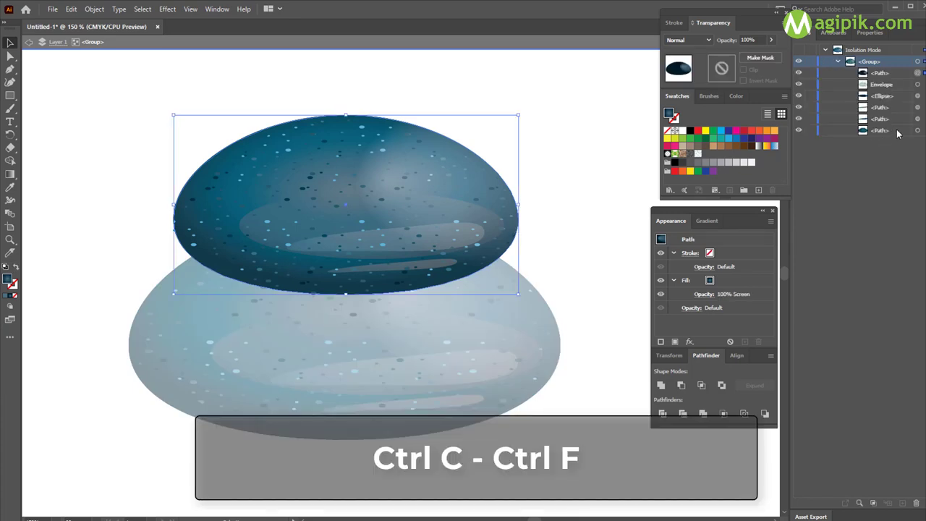
{"action": "left_click", "coordinate": [917, 130]}
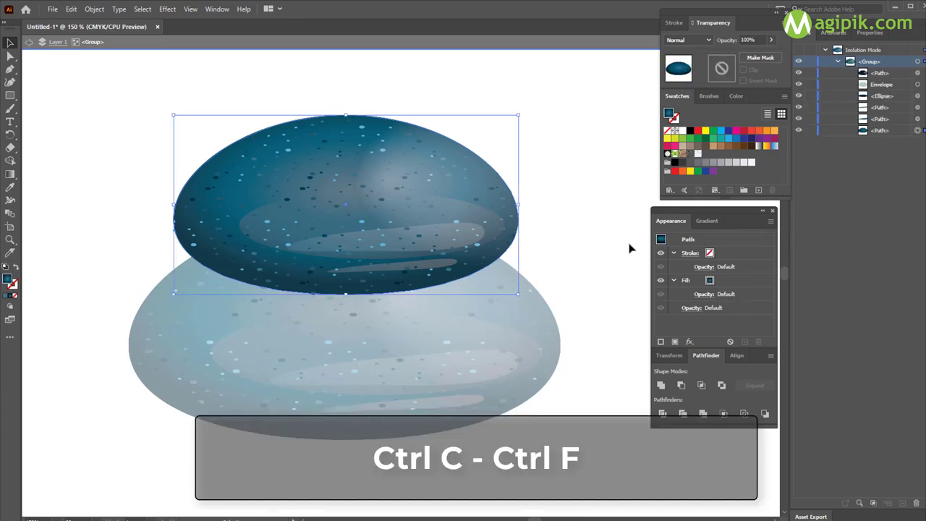
Step: Offset the plain copy down-left, widen it slightly, and send it behind the stone
{"action": "left_click", "coordinate": [29, 43]}
{"action": "left_click", "coordinate": [452, 268]}
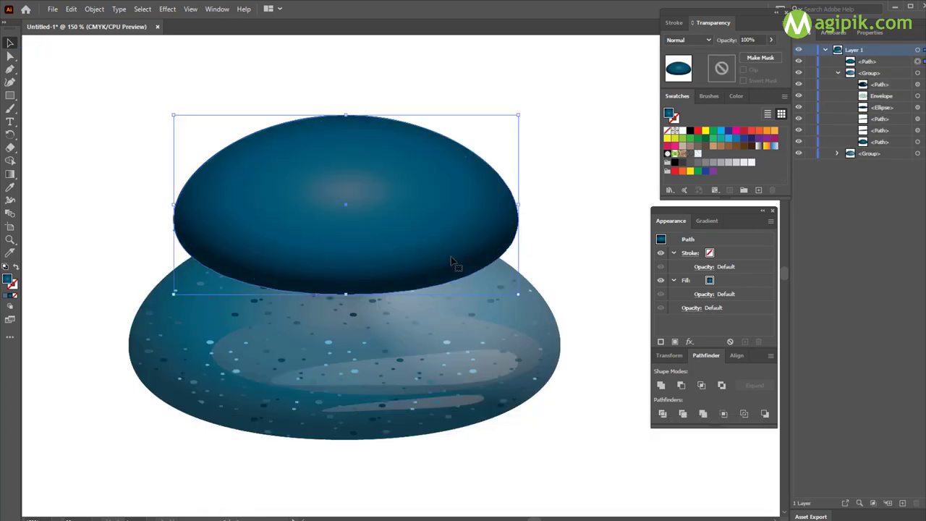
{"action": "left_click_drag", "start_coordinate": [432, 236], "coordinate": [426, 258]}
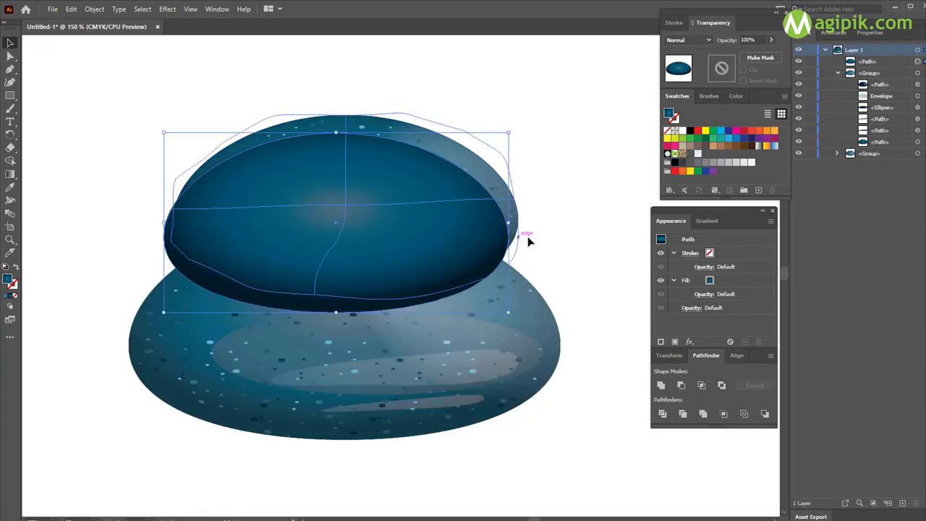
{"action": "left_click_drag", "start_coordinate": [526, 212], "coordinate": [516, 217]}
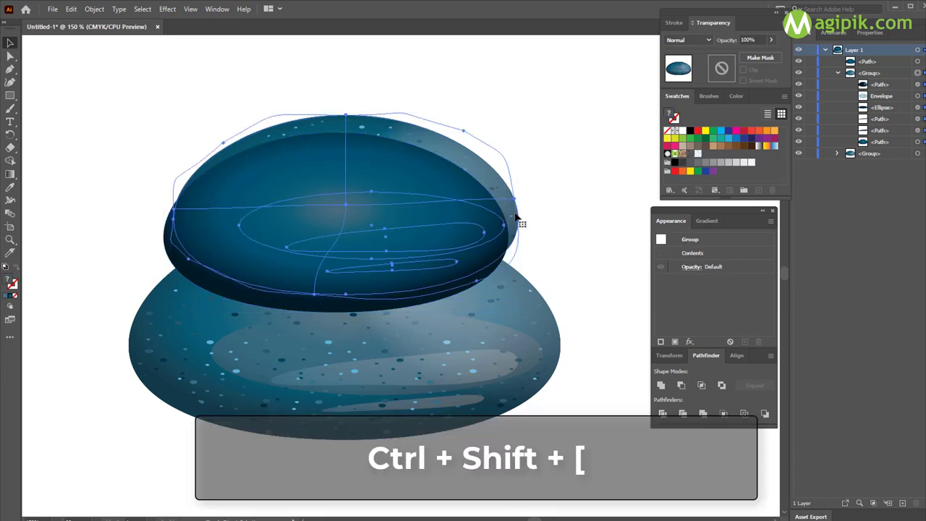
{"action": "key", "text": "ctrl+shift+bracketleft"}
{"action": "left_click", "coordinate": [610, 276]}
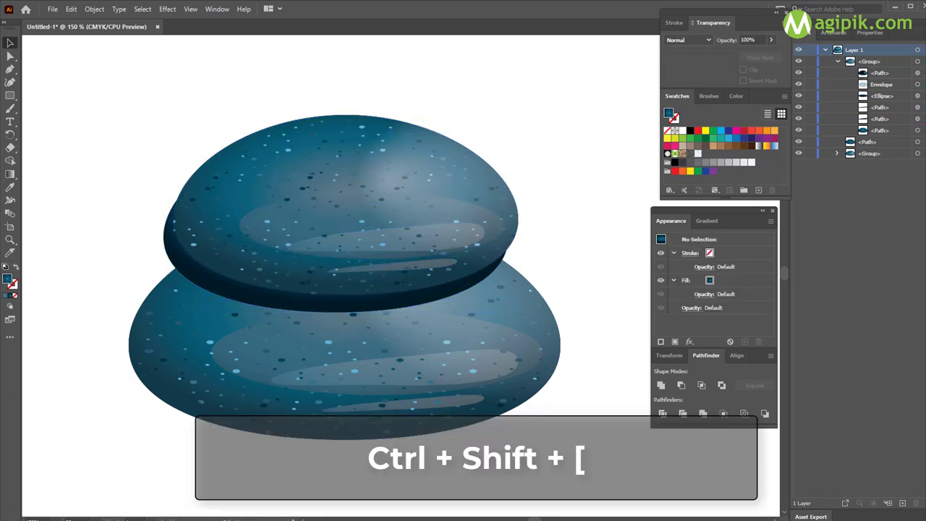
Step: Widen the dark path beneath the top stone to the left and right
{"action": "left_click", "coordinate": [441, 288]}
{"action": "left_click", "coordinate": [502, 265]}
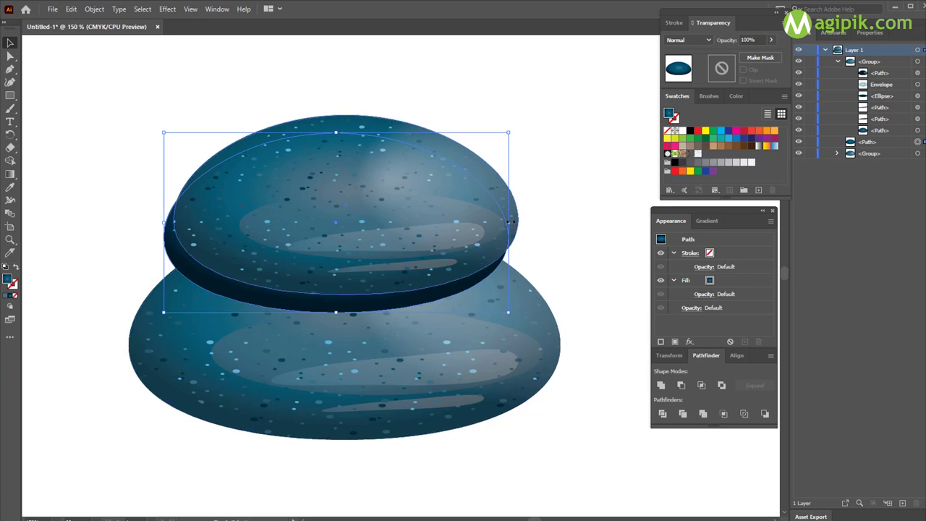
{"action": "left_click_drag", "start_coordinate": [509, 220], "coordinate": [536, 221]}
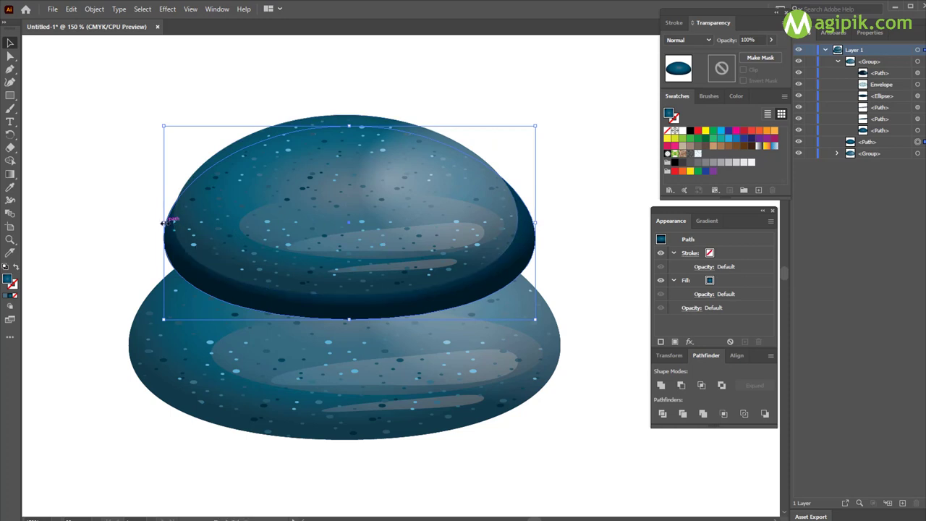
{"action": "left_click_drag", "start_coordinate": [164, 223], "coordinate": [155, 223]}
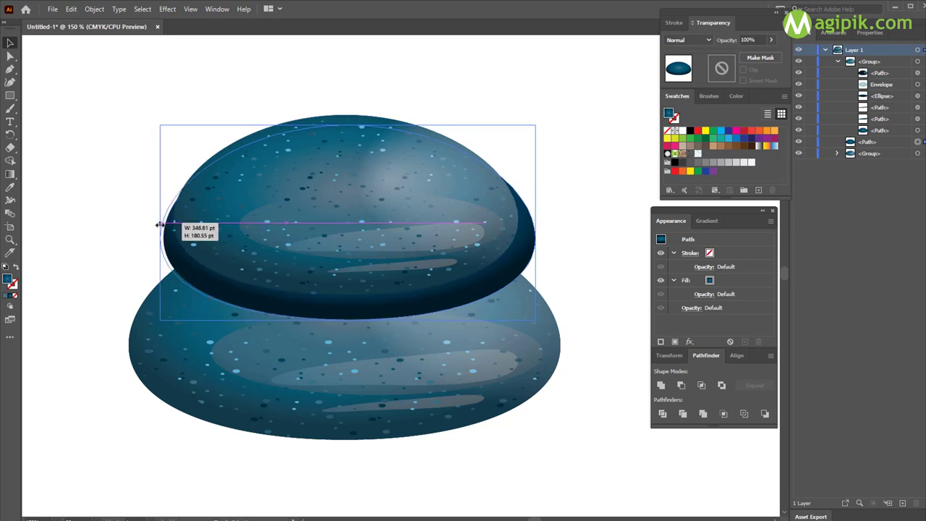
Step: Split the dark rim where it overlaps the bottom stone using Shape Builder
{"action": "left_click", "coordinate": [569, 288]}
{"action": "left_click", "coordinate": [518, 302]}
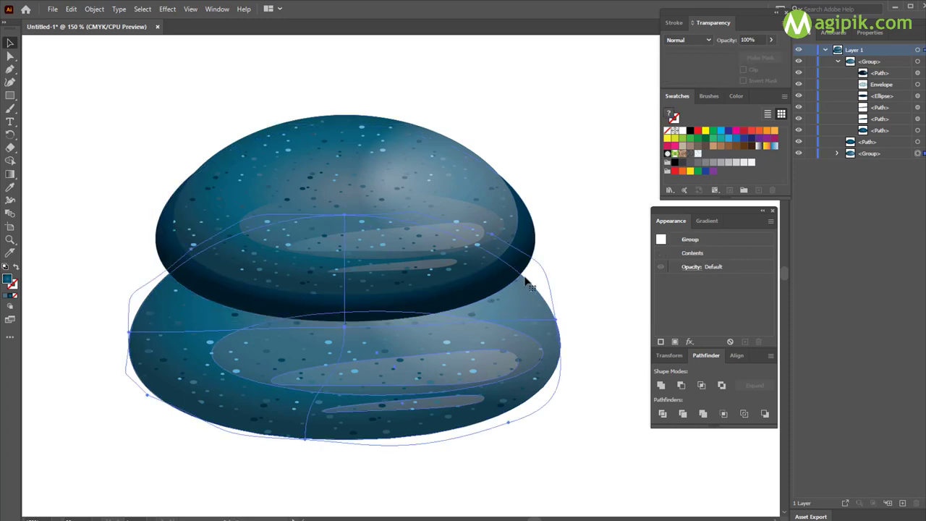
{"action": "left_click", "coordinate": [526, 230], "text": "shift"}
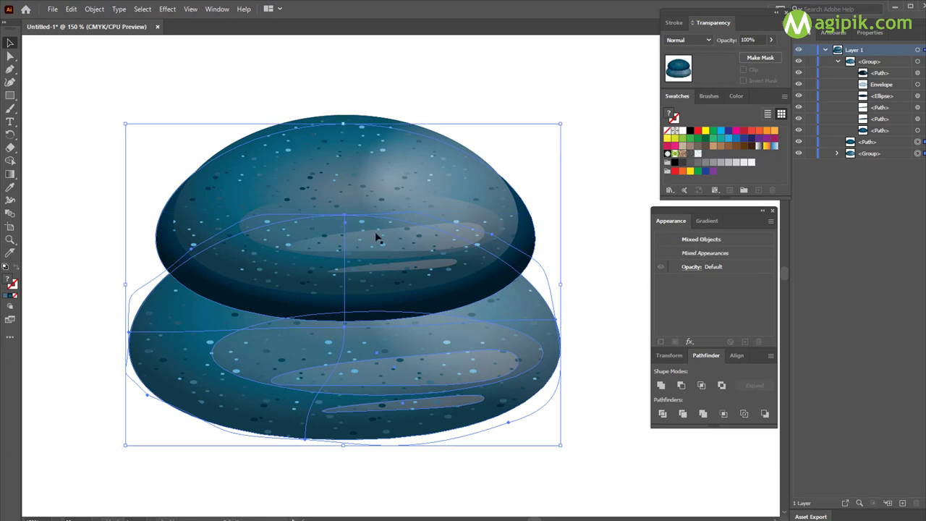
{"action": "left_click", "coordinate": [9, 162]}
{"action": "left_click", "coordinate": [164, 236]}
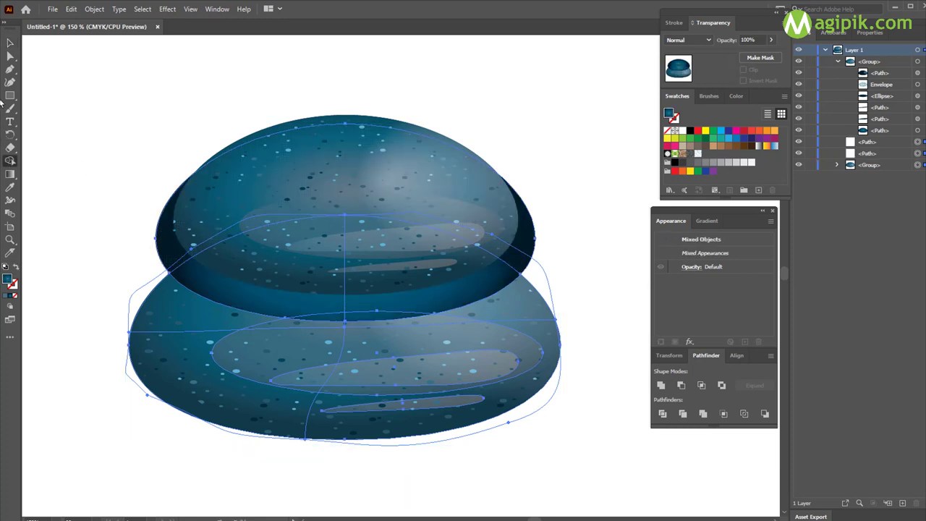
Step: Delete the leftover dark rim path behind the top stone
{"action": "key", "text": "v"}
{"action": "left_click", "coordinate": [62, 149]}
{"action": "left_click", "coordinate": [174, 246]}
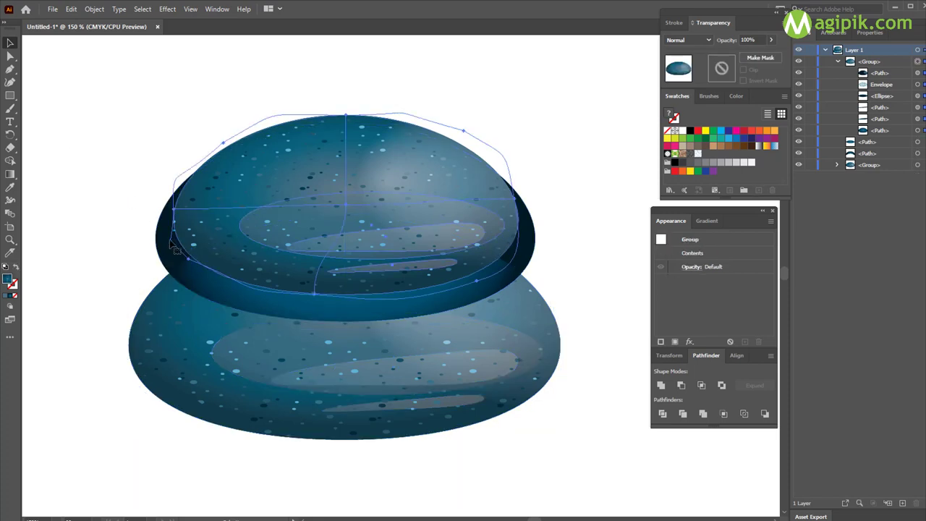
{"action": "left_click", "coordinate": [144, 243]}
{"action": "left_click", "coordinate": [174, 259]}
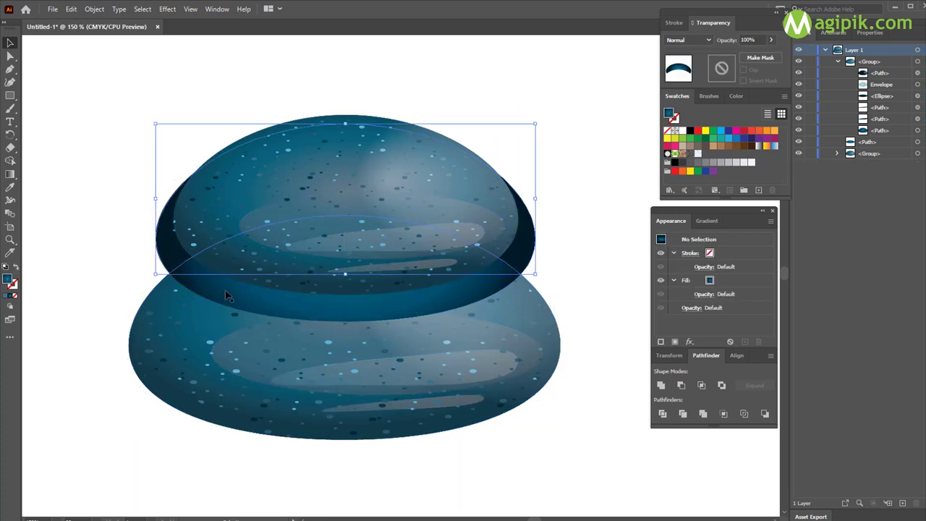
{"action": "key", "text": "Delete"}
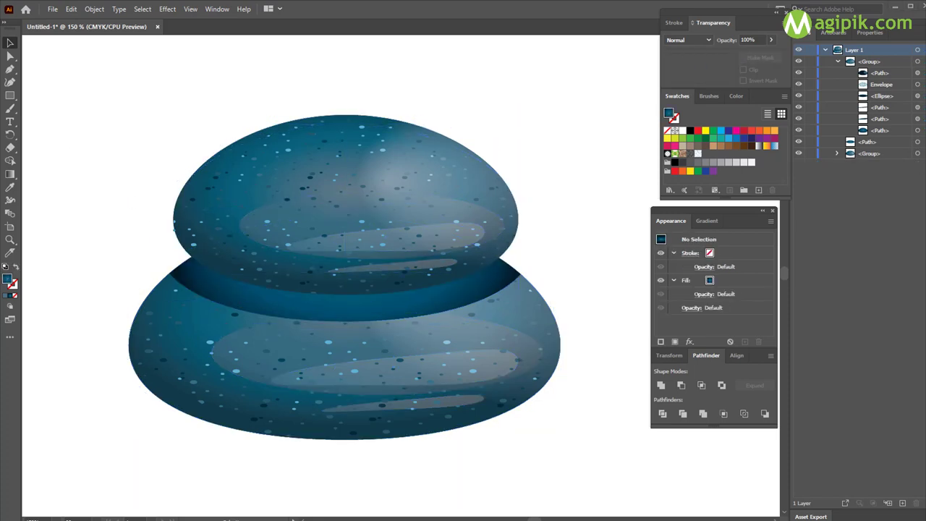
Step: Switch the shadow band's gradient to Linear and its fill blend mode to Multiply
{"action": "key", "text": "ctrl+z"}
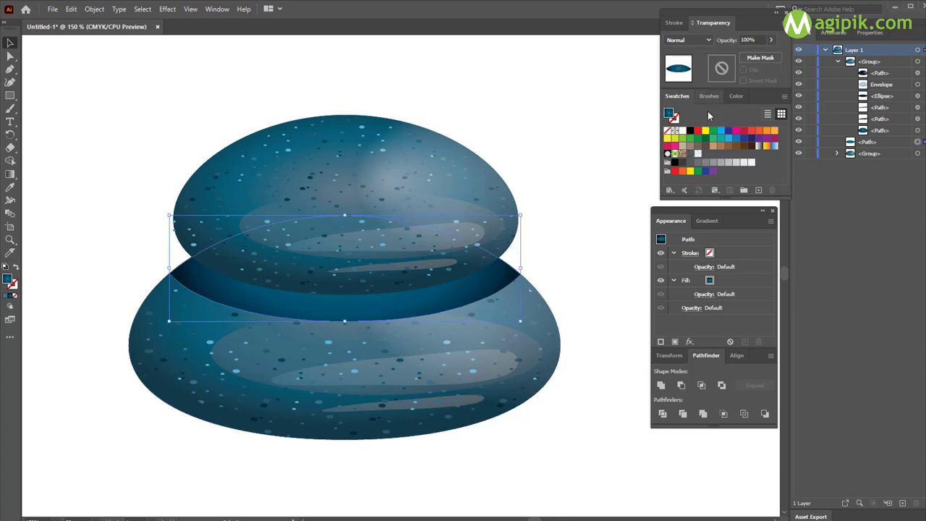
{"action": "left_click", "coordinate": [707, 221]}
{"action": "left_click", "coordinate": [706, 239]}
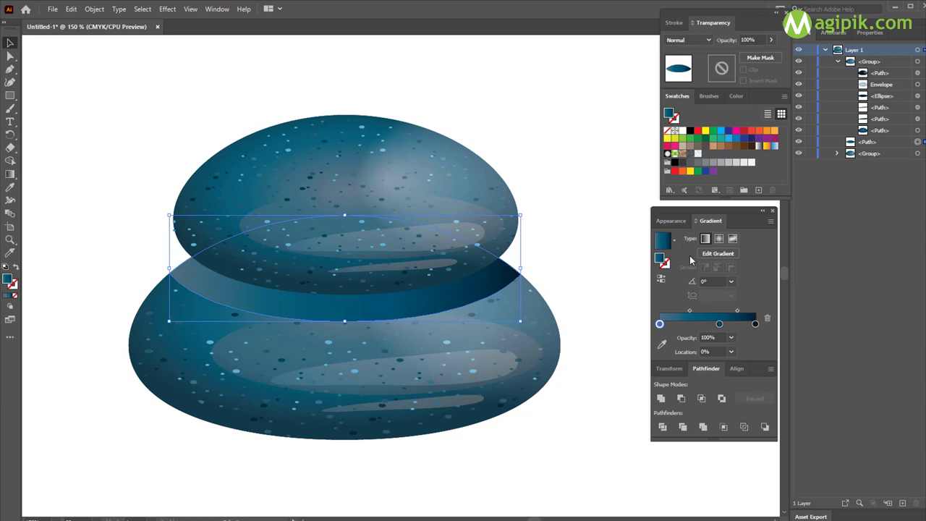
{"action": "left_click", "coordinate": [670, 221]}
{"action": "left_click", "coordinate": [703, 294]}
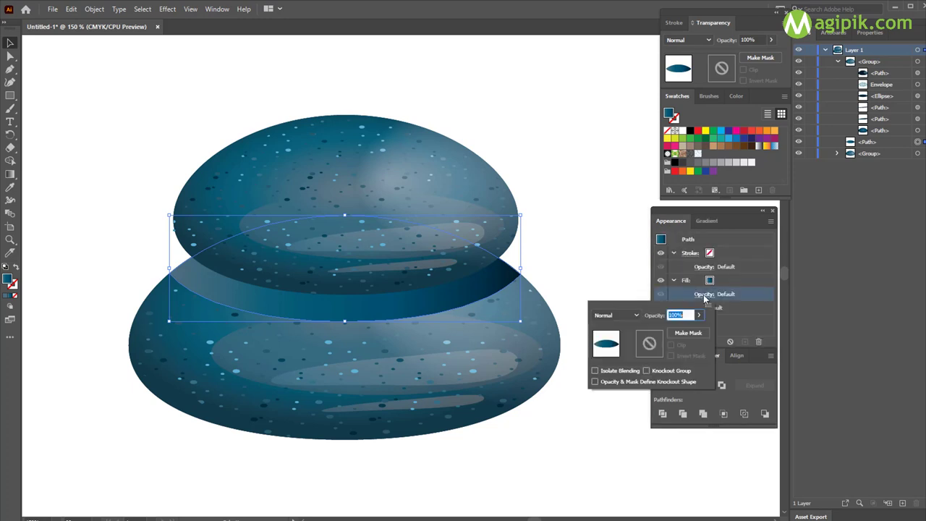
{"action": "left_click", "coordinate": [636, 314]}
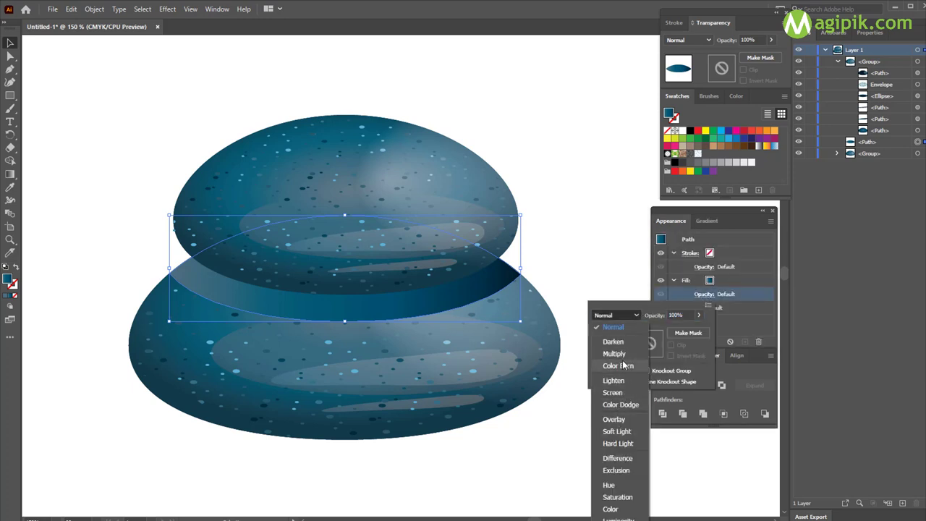
{"action": "left_click", "coordinate": [616, 354]}
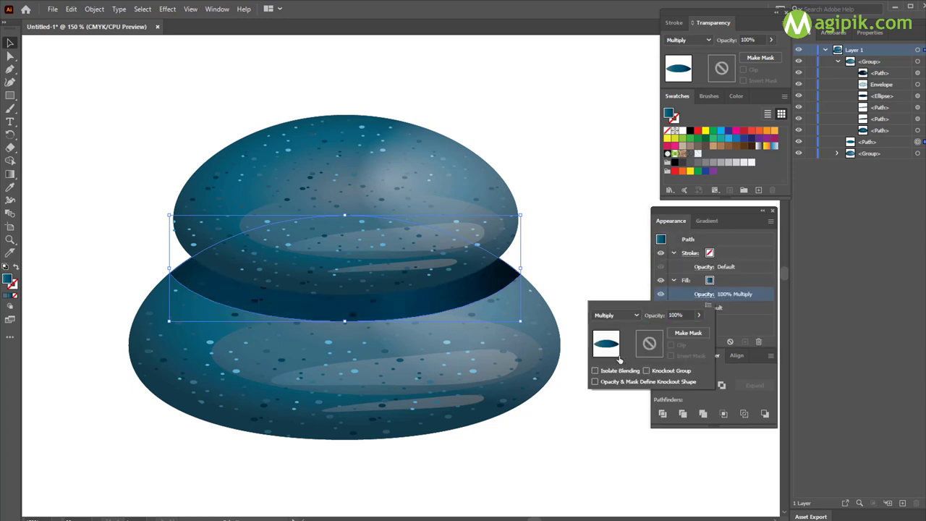
Step: Reselect the top stone group together with its shadow band
{"action": "left_click", "coordinate": [568, 223]}
{"action": "scroll", "coordinate": [538, 246], "scroll_direction": "up", "scroll_amount": 1}
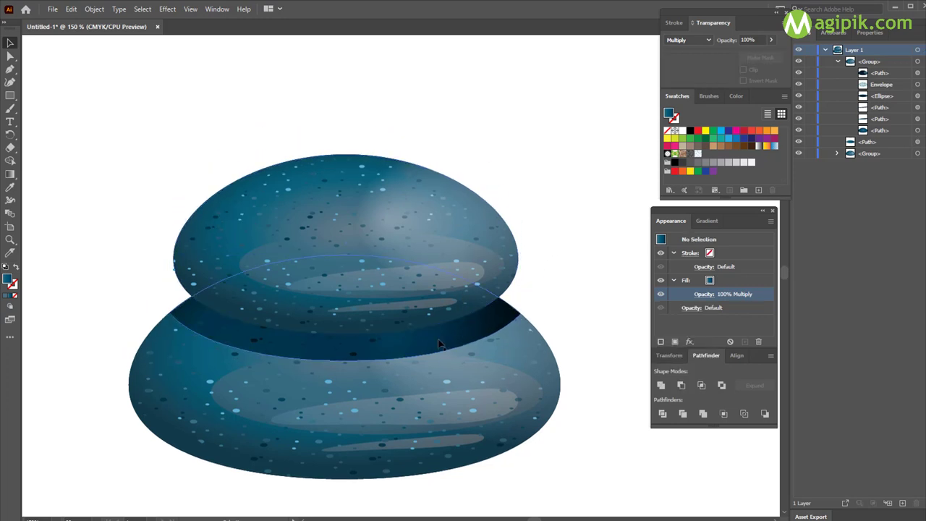
{"action": "left_click", "coordinate": [432, 334]}
{"action": "left_click", "coordinate": [533, 294]}
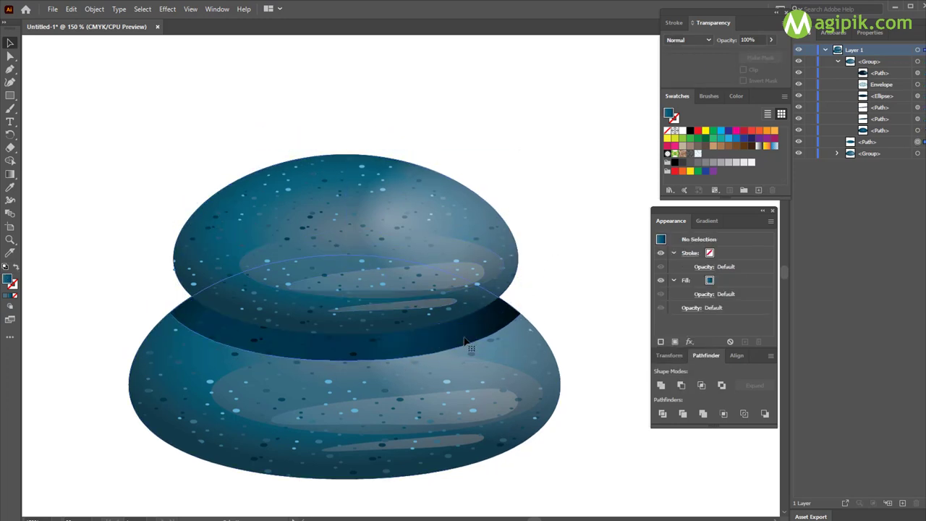
{"action": "left_click", "coordinate": [423, 219]}
Step: Duplicate the top stone and band upward, shrink it, and seat it atop the stack
{"action": "left_click", "coordinate": [422, 217], "text": "shift"}
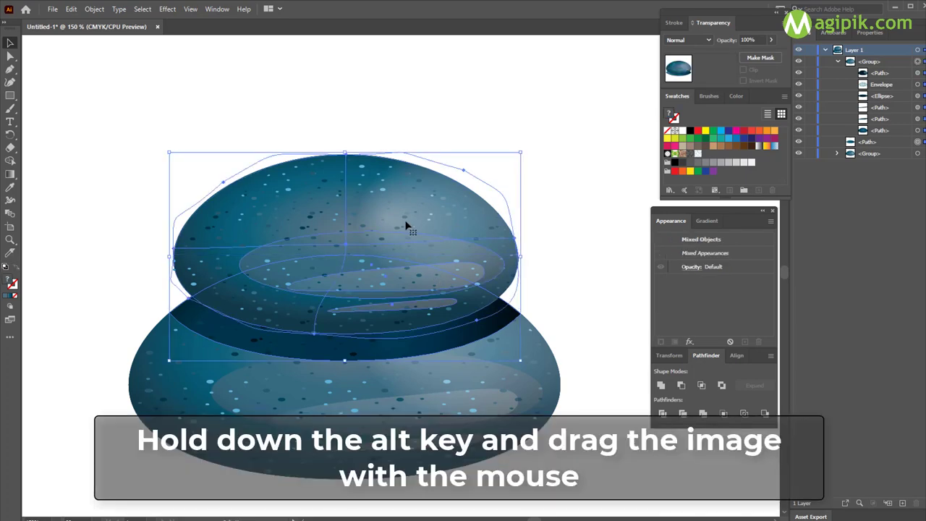
{"action": "mouse_move", "coordinate": [408, 221]}
{"action": "left_mouse_down"}
{"action": "mouse_move", "coordinate": [410, 103]}
{"action": "mouse_move", "coordinate": [398, 119]}
{"action": "left_mouse_up"}
{"action": "left_click_drag", "start_coordinate": [349, 86], "coordinate": [349, 114]}
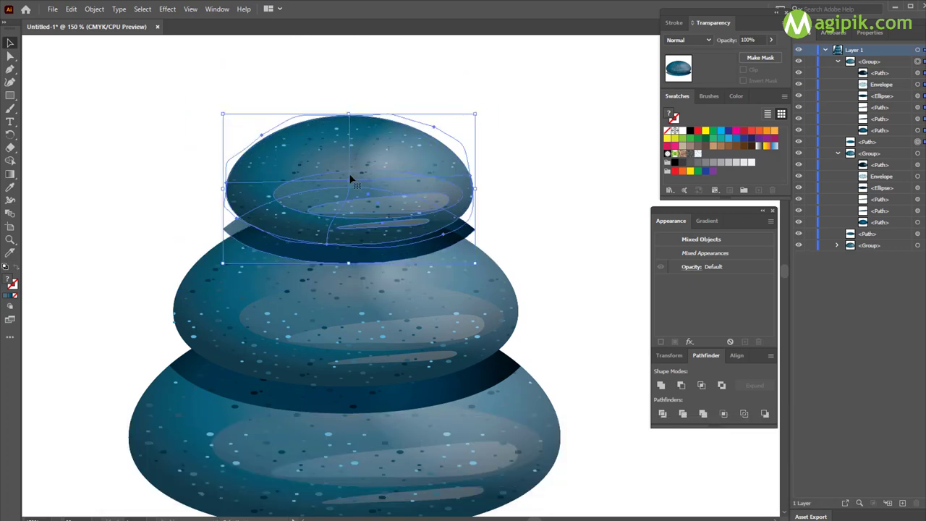
{"action": "left_click_drag", "start_coordinate": [349, 176], "coordinate": [348, 193]}
{"action": "left_click", "coordinate": [495, 190]}
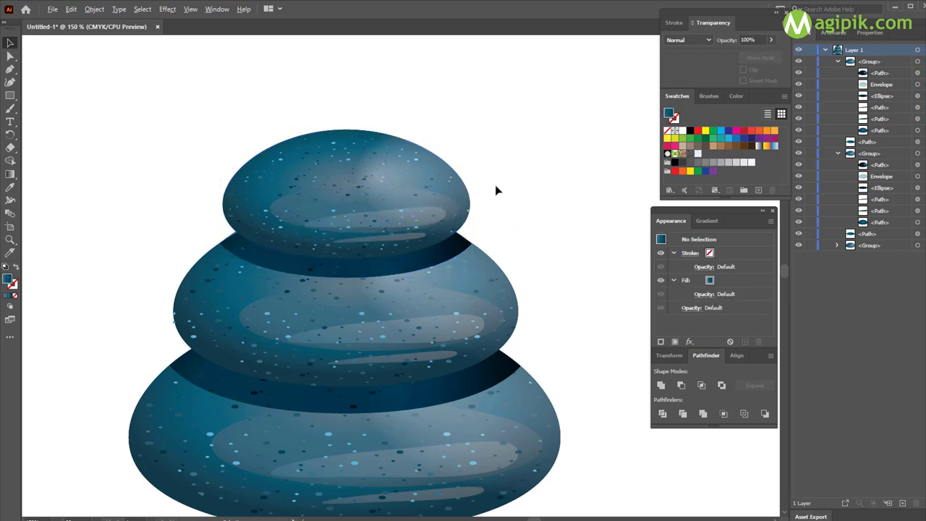
{"action": "key", "text": "ctrl+0"}
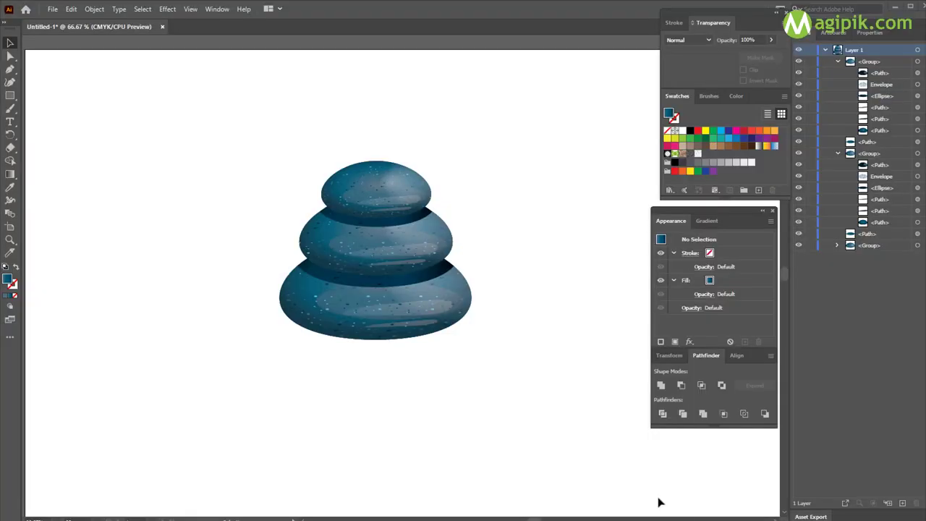
Step: Place a small stone copy against the bottom stone's right side
{"action": "left_click_drag", "start_coordinate": [377, 199], "coordinate": [486, 298]}
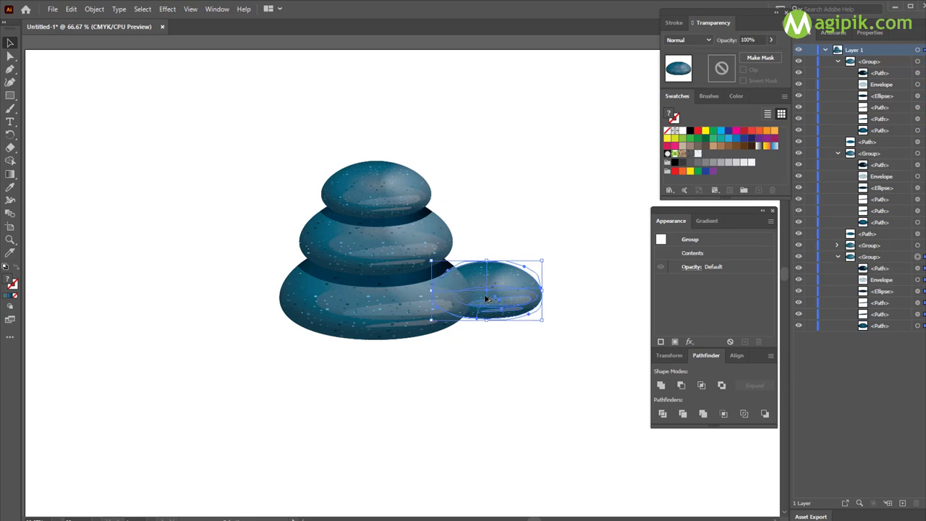
{"action": "left_click", "coordinate": [478, 358]}
{"action": "left_click_drag", "start_coordinate": [504, 292], "coordinate": [499, 300]}
{"action": "left_click", "coordinate": [631, 408]}
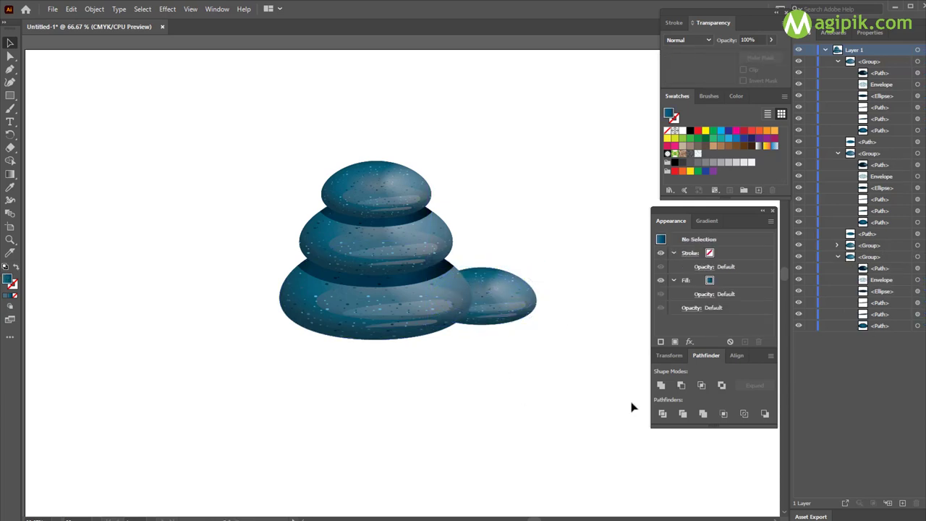
Step: Draw a tall narrow ellipse to the right of the stack
{"action": "right_click", "coordinate": [10, 94]}
{"action": "left_click", "coordinate": [54, 107]}
{"action": "left_click_drag", "start_coordinate": [505, 118], "coordinate": [560, 229]}
Step: Convert the ellipse's top and bottom anchors to sharp points, forming a pointed leaf
{"action": "left_click", "coordinate": [10, 69]}
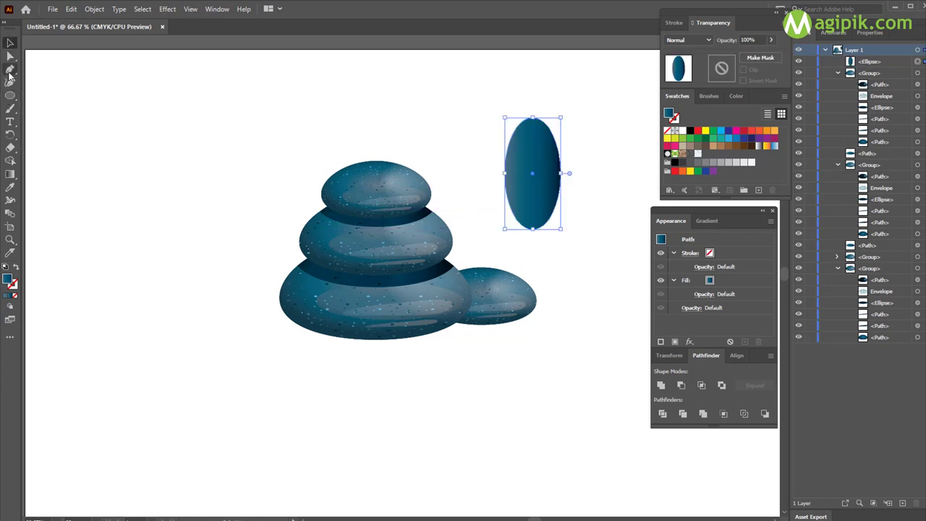
{"action": "left_click", "coordinate": [62, 82]}
{"action": "left_click", "coordinate": [531, 118]}
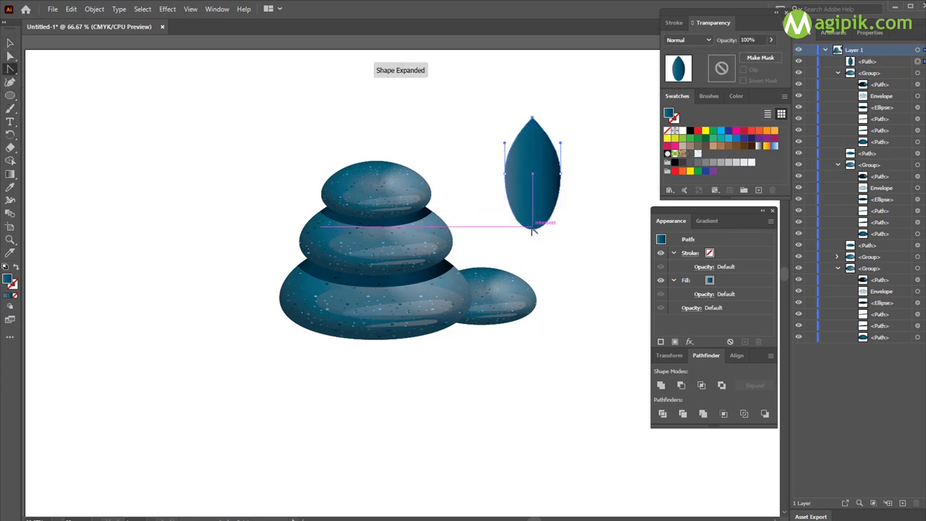
{"action": "left_click", "coordinate": [532, 228]}
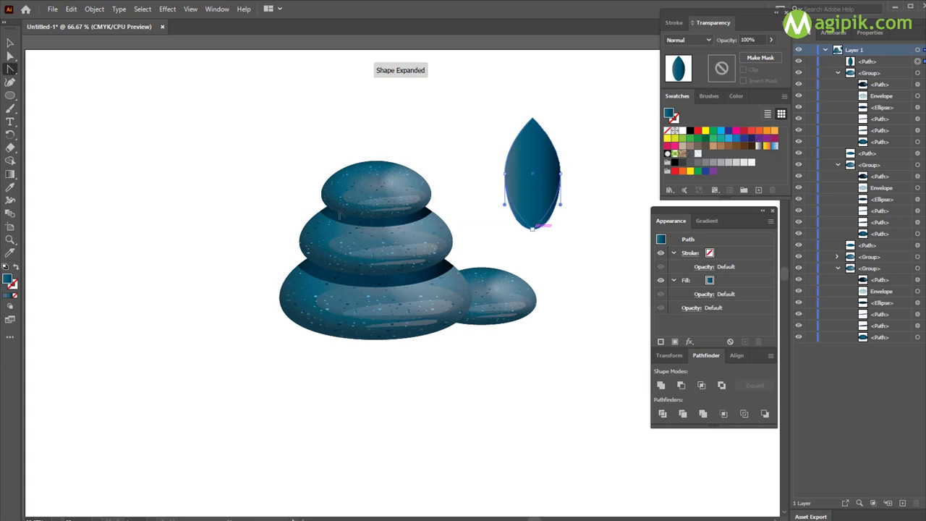
Step: Set the leaf's gradient angle to 90° and make the bottom stop deep magenta
{"action": "left_click", "coordinate": [10, 174]}
{"action": "left_click", "coordinate": [707, 220]}
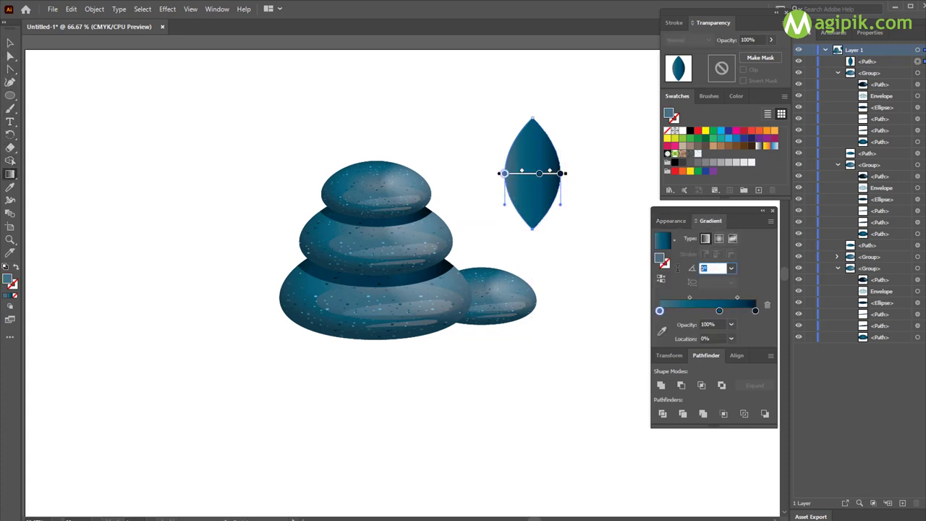
{"action": "type", "text": "90"}
{"action": "key", "text": "Return"}
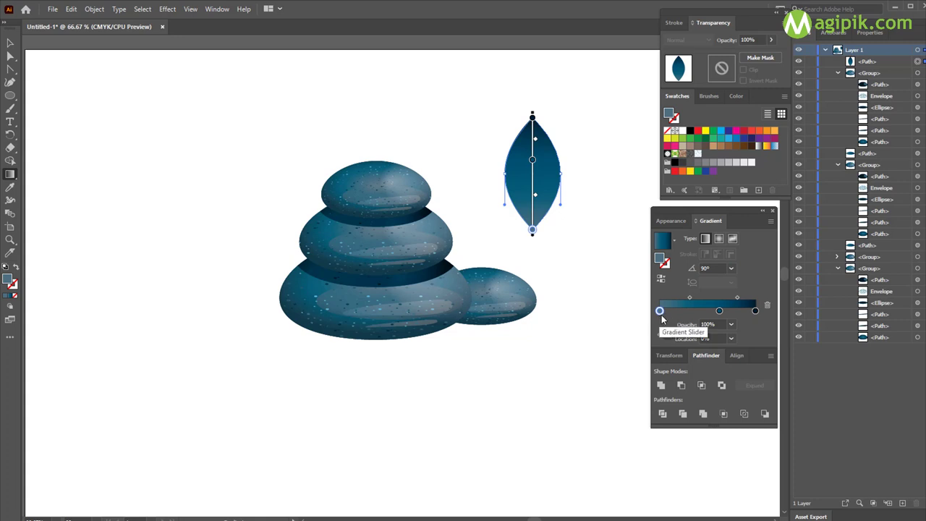
{"action": "double_click", "coordinate": [660, 312]}
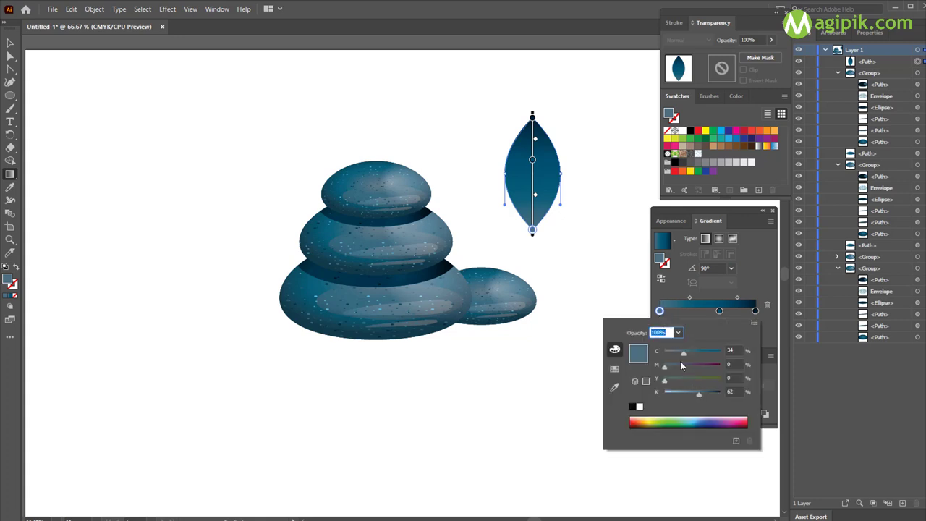
{"action": "mouse_move", "coordinate": [701, 392]}
{"action": "left_mouse_down"}
{"action": "mouse_move", "coordinate": [663, 391]}
{"action": "mouse_move", "coordinate": [722, 366]}
{"action": "left_mouse_up"}
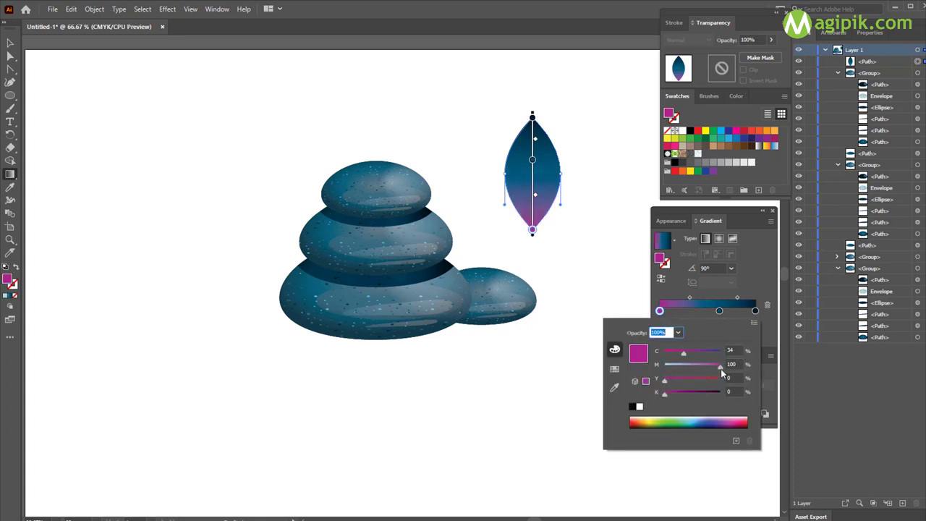
{"action": "left_click_drag", "start_coordinate": [670, 352], "coordinate": [668, 353]}
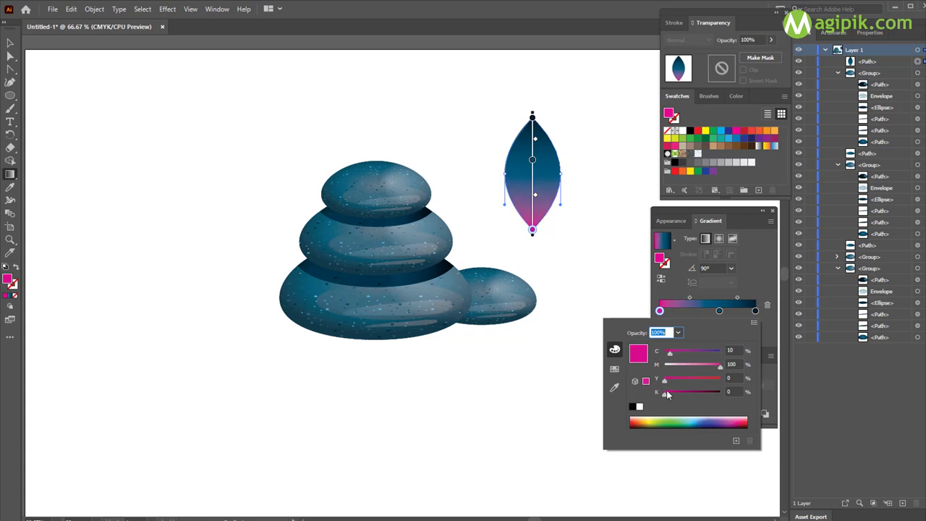
{"action": "left_click_drag", "start_coordinate": [664, 392], "coordinate": [678, 391]}
Step: Shift the middle gradient stop slightly left and colour it magenta
{"action": "left_click", "coordinate": [719, 311]}
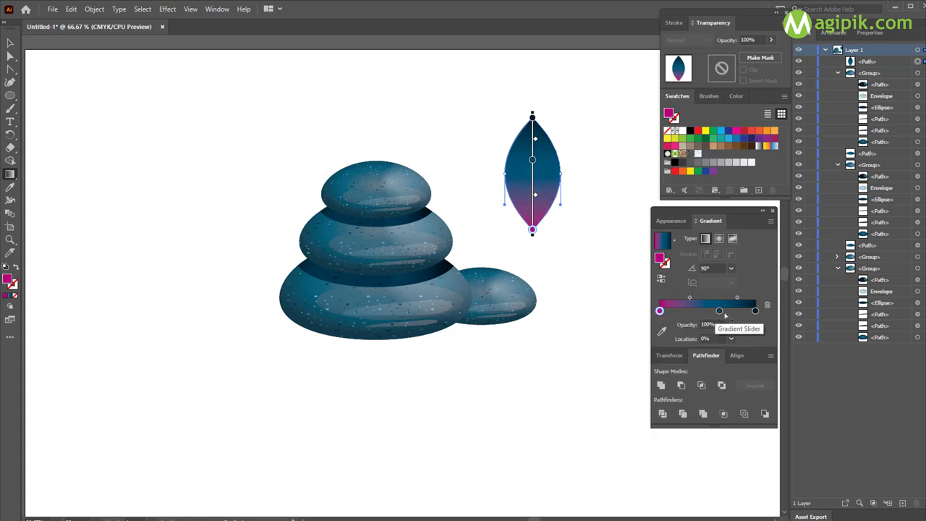
{"action": "left_click_drag", "start_coordinate": [719, 311], "coordinate": [710, 314]}
{"action": "double_click", "coordinate": [709, 311]}
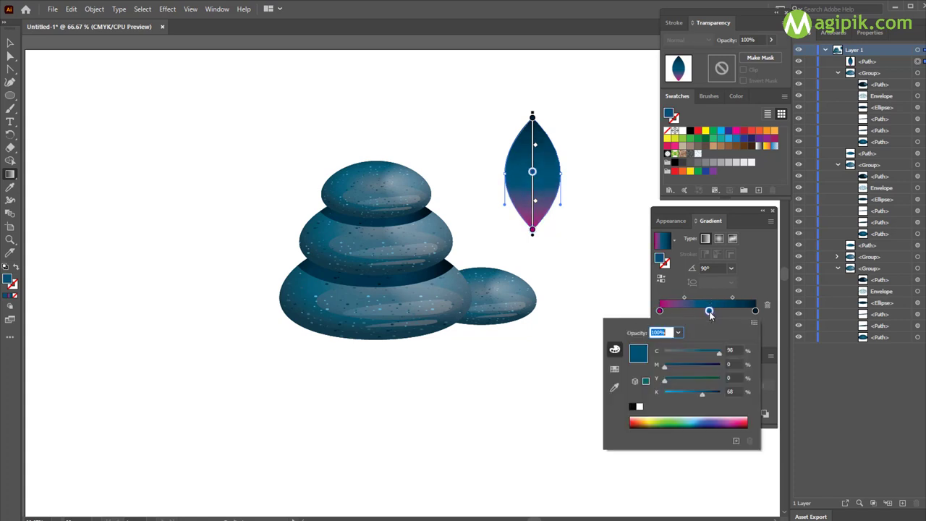
{"action": "mouse_move", "coordinate": [665, 365]}
{"action": "left_mouse_down"}
{"action": "mouse_move", "coordinate": [720, 365]}
{"action": "mouse_move", "coordinate": [664, 351]}
{"action": "left_mouse_up"}
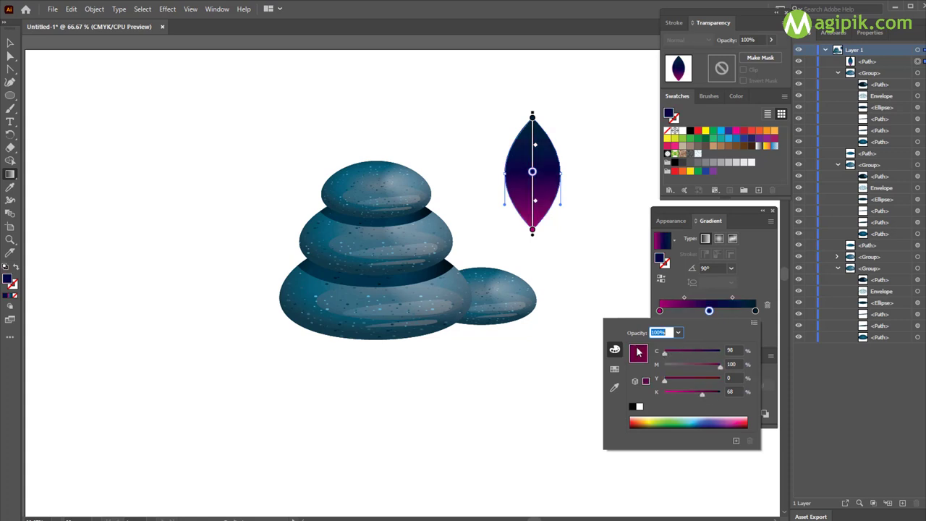
{"action": "left_click_drag", "start_coordinate": [702, 391], "coordinate": [677, 393]}
Step: Make the top-end gradient stop pale pink
{"action": "left_click", "coordinate": [755, 310]}
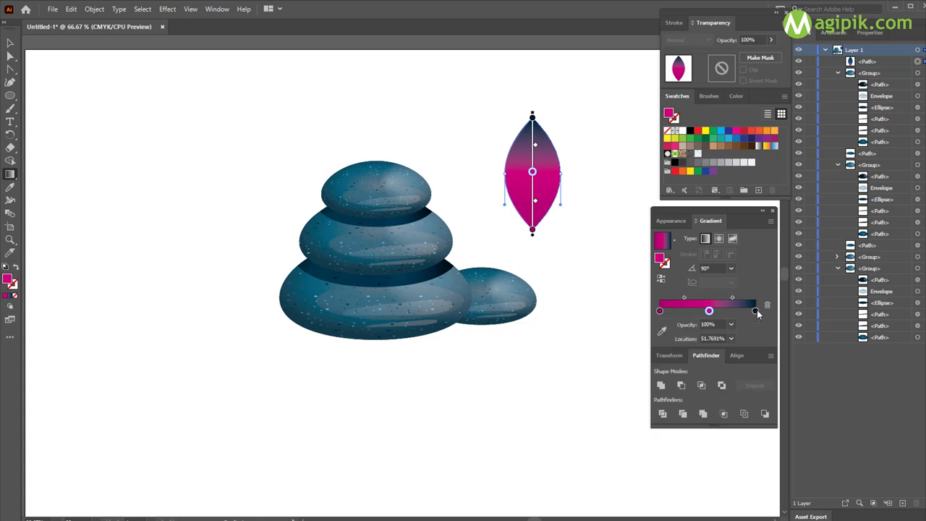
{"action": "double_click", "coordinate": [756, 311]}
{"action": "mouse_move", "coordinate": [717, 393]}
{"action": "left_mouse_down"}
{"action": "mouse_move", "coordinate": [664, 366]}
{"action": "mouse_move", "coordinate": [679, 353]}
{"action": "mouse_move", "coordinate": [673, 371]}
{"action": "mouse_move", "coordinate": [664, 353]}
{"action": "left_mouse_up"}
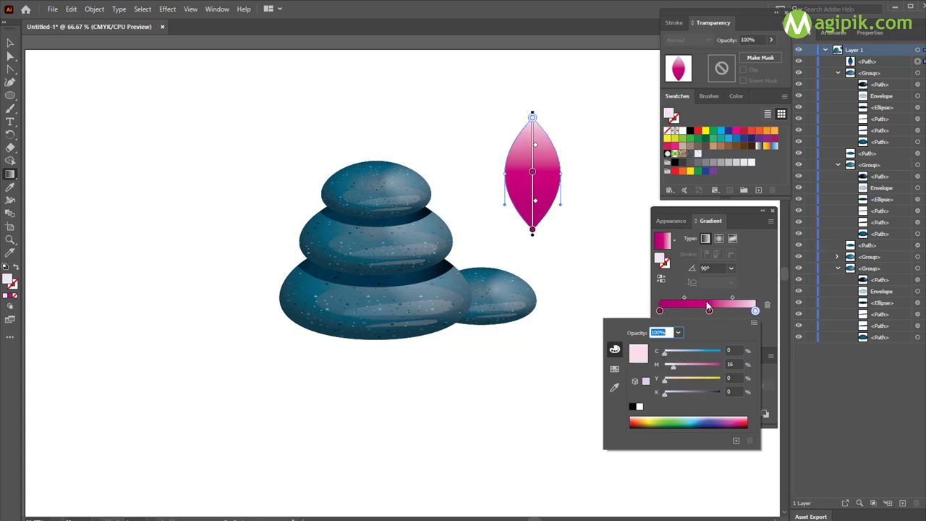
{"action": "left_click", "coordinate": [586, 181]}
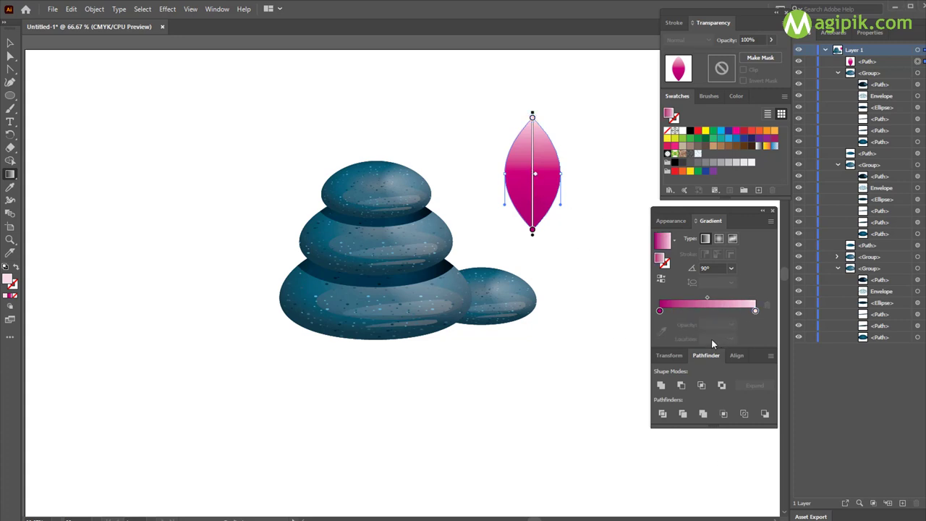
Step: Remove the middle stop and add a new stop positioned toward the magenta end
{"action": "left_click_drag", "start_coordinate": [709, 310], "coordinate": [711, 338]}
{"action": "left_click", "coordinate": [693, 310]}
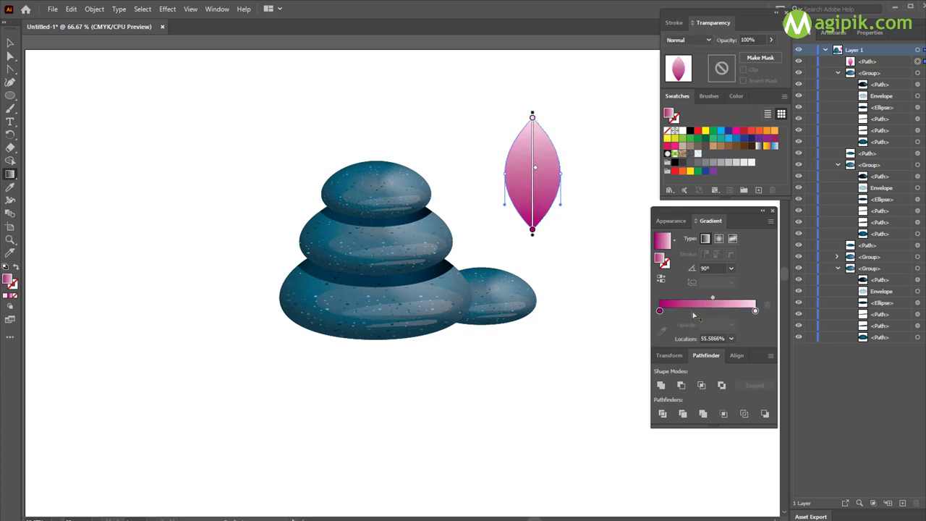
{"action": "mouse_move", "coordinate": [694, 310]}
{"action": "left_mouse_down"}
{"action": "mouse_move", "coordinate": [708, 298]}
{"action": "mouse_move", "coordinate": [683, 311]}
{"action": "mouse_move", "coordinate": [689, 342]}
{"action": "left_mouse_up"}
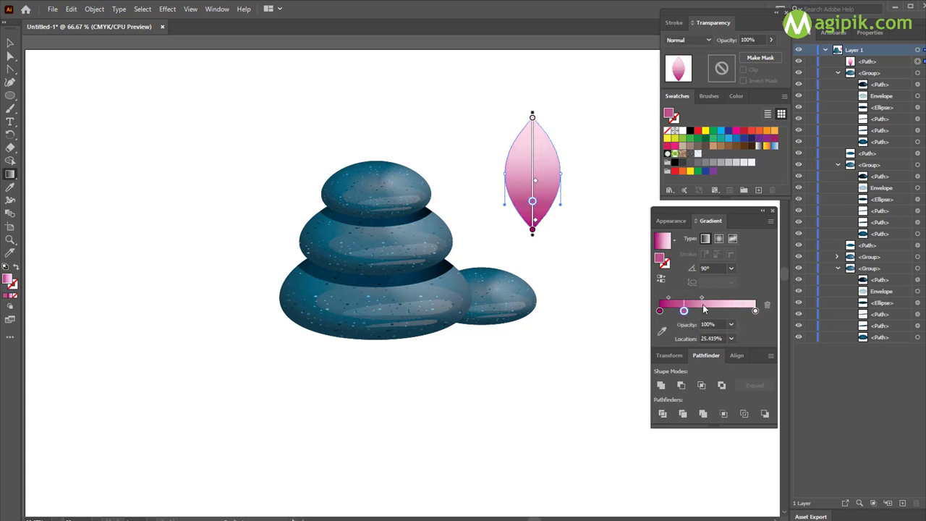
{"action": "mouse_move", "coordinate": [707, 298]}
{"action": "left_mouse_down"}
{"action": "mouse_move", "coordinate": [680, 300]}
{"action": "mouse_move", "coordinate": [719, 298]}
{"action": "mouse_move", "coordinate": [671, 311]}
{"action": "mouse_move", "coordinate": [689, 299]}
{"action": "mouse_move", "coordinate": [682, 310]}
{"action": "left_mouse_up"}
Step: Zoom in on the pink leaf and select its bottom anchor, undoing an accidental move
{"action": "key", "text": "v"}
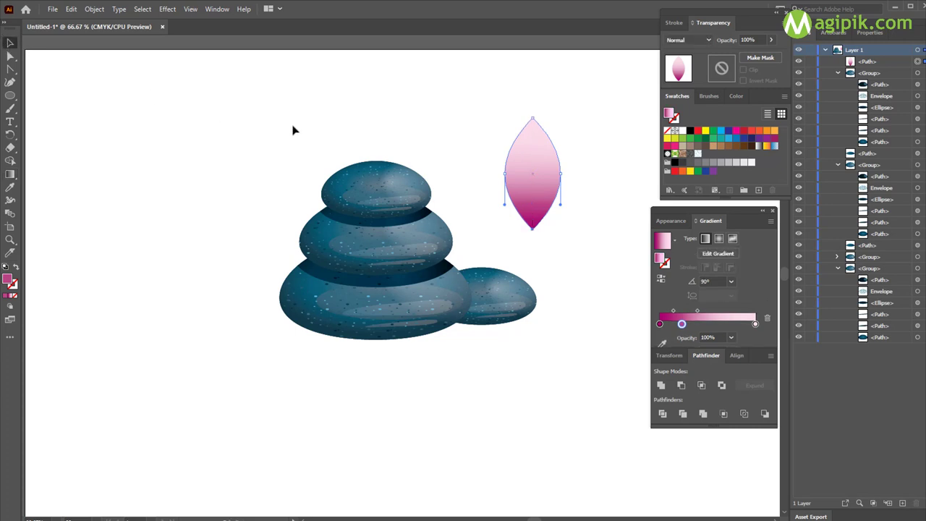
{"action": "left_click", "coordinate": [719, 498]}
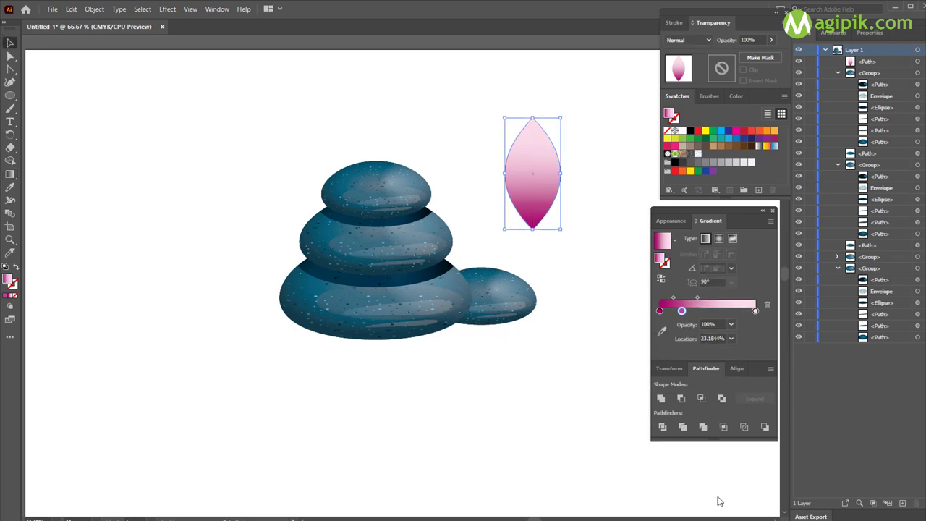
{"action": "left_click", "coordinate": [533, 210]}
{"action": "scroll", "coordinate": [532, 220], "scroll_direction": "up", "scroll_amount": 1}
{"action": "scroll", "coordinate": [532, 220], "scroll_direction": "up", "scroll_amount": 1}
{"action": "scroll", "coordinate": [531, 214], "scroll_direction": "up", "scroll_amount": 3}
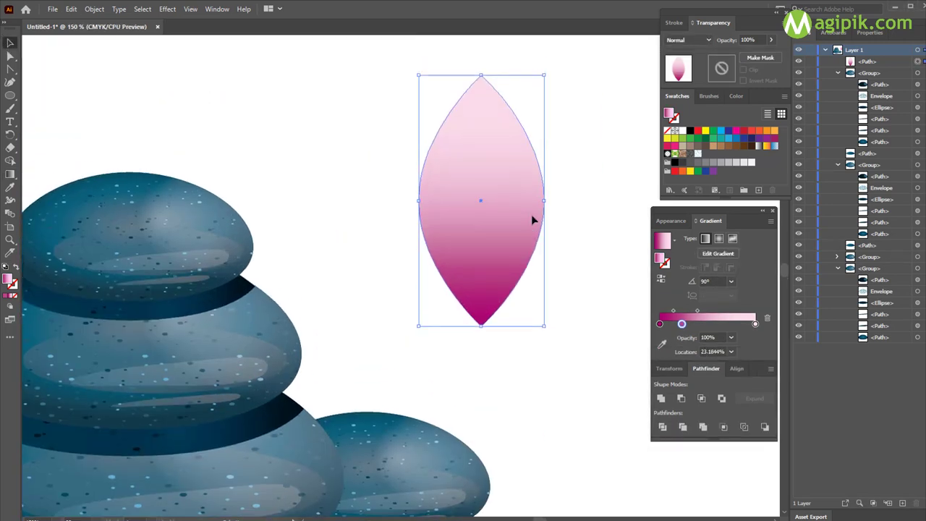
{"action": "scroll", "coordinate": [531, 214], "scroll_direction": "right", "scroll_amount": 1}
{"action": "left_click", "coordinate": [10, 56]}
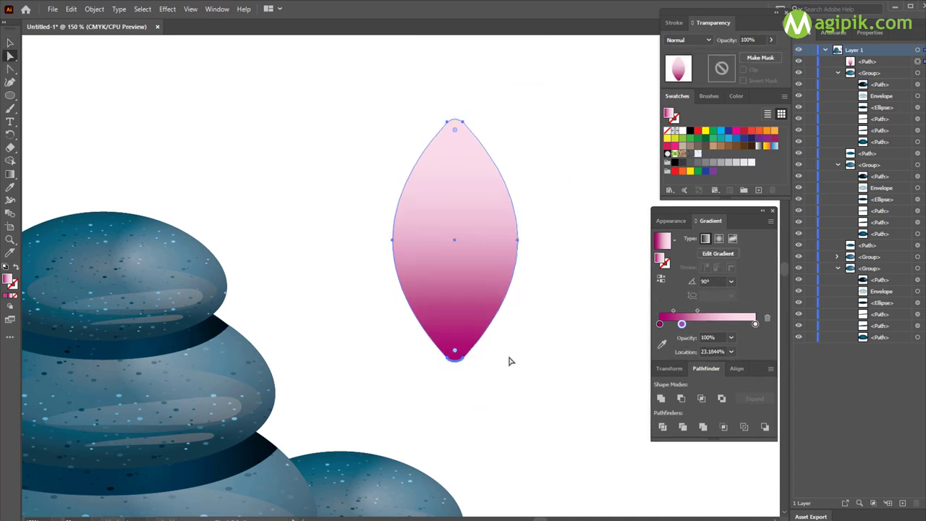
{"action": "left_click", "coordinate": [454, 364]}
{"action": "left_click_drag", "start_coordinate": [457, 365], "coordinate": [465, 365]}
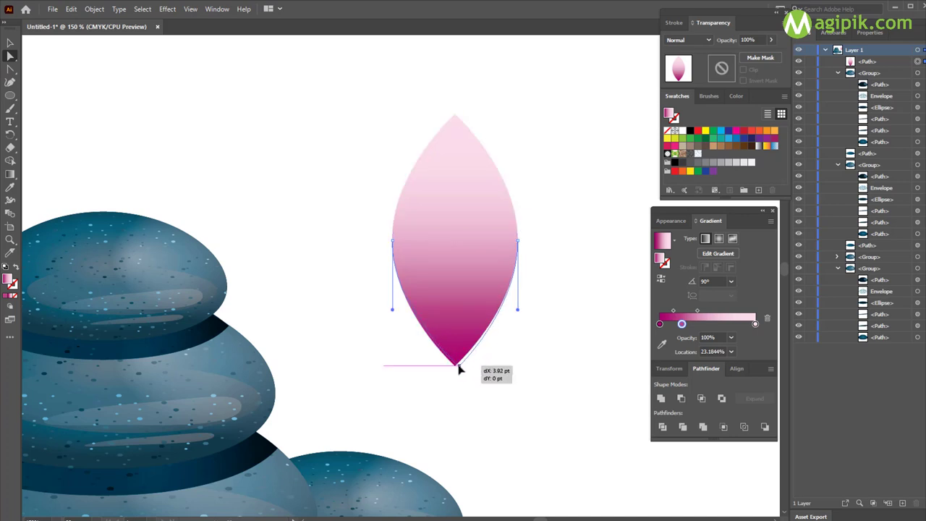
{"action": "right_click", "coordinate": [458, 371]}
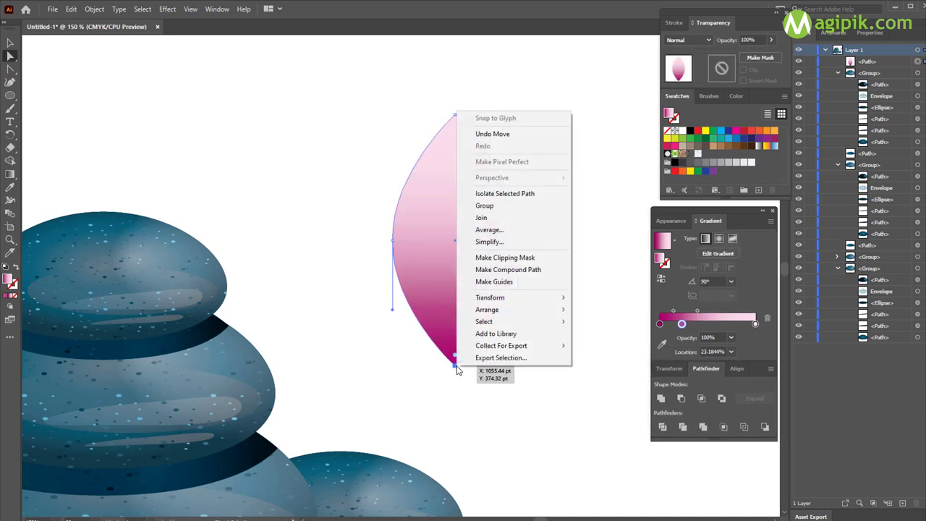
{"action": "key", "text": "Escape"}
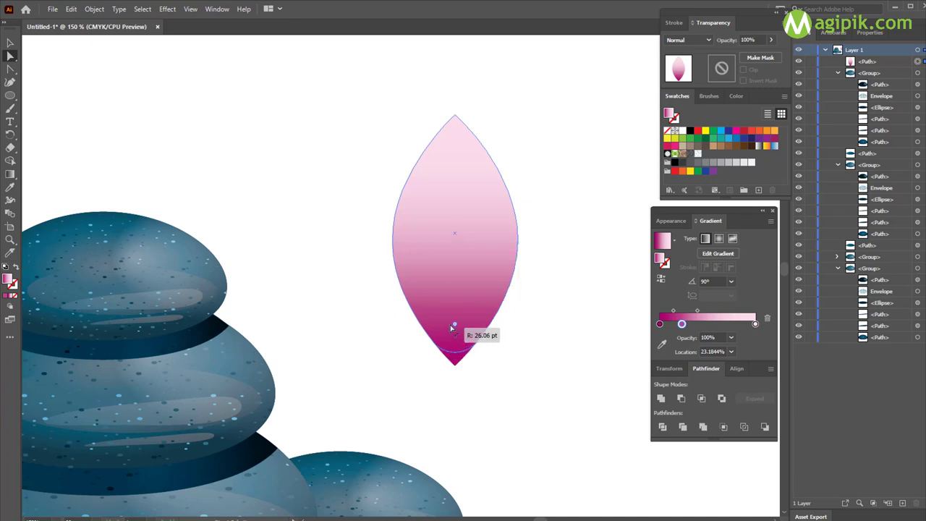
Step: Round the leaf's top tip, then reselect the whole rounded leaf
{"action": "scroll", "coordinate": [452, 293], "scroll_direction": "up", "scroll_amount": 2}
{"action": "left_click", "coordinate": [454, 155]}
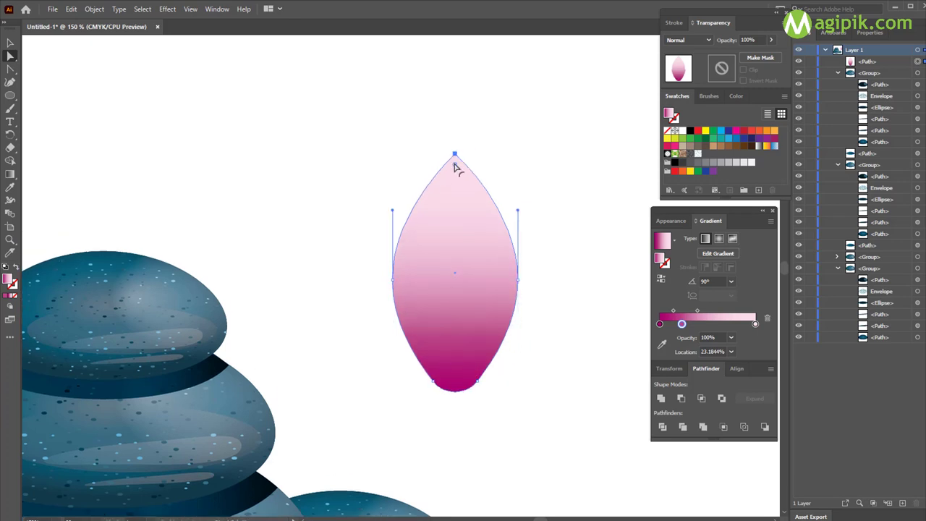
{"action": "left_click", "coordinate": [120, 95]}
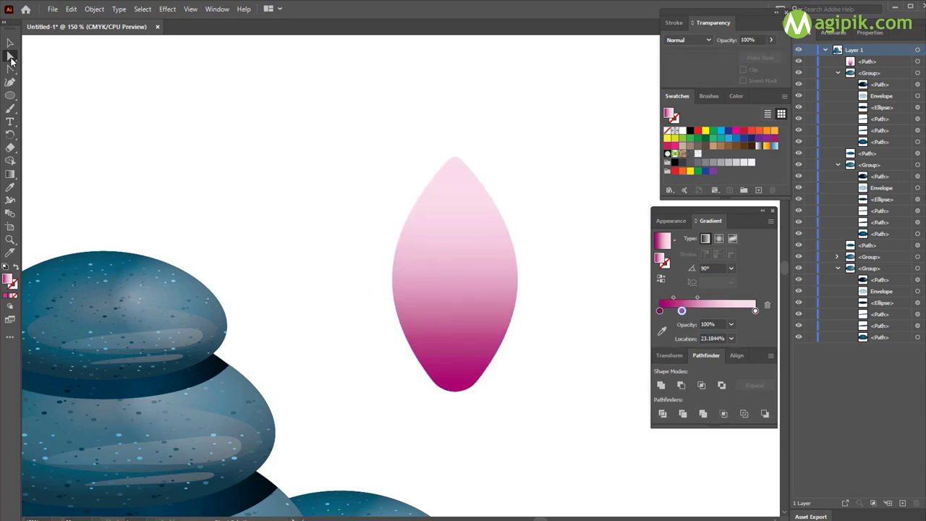
{"action": "left_click", "coordinate": [11, 43]}
{"action": "left_click", "coordinate": [504, 234]}
{"action": "scroll", "coordinate": [507, 227], "scroll_direction": "down", "scroll_amount": 2}
{"action": "scroll", "coordinate": [494, 231], "scroll_direction": "right", "scroll_amount": 3}
Step: Paste a front copy of the petal, nudge it slightly right, and enlarge it a little
{"action": "scroll", "coordinate": [389, 259], "scroll_direction": "up", "scroll_amount": 2}
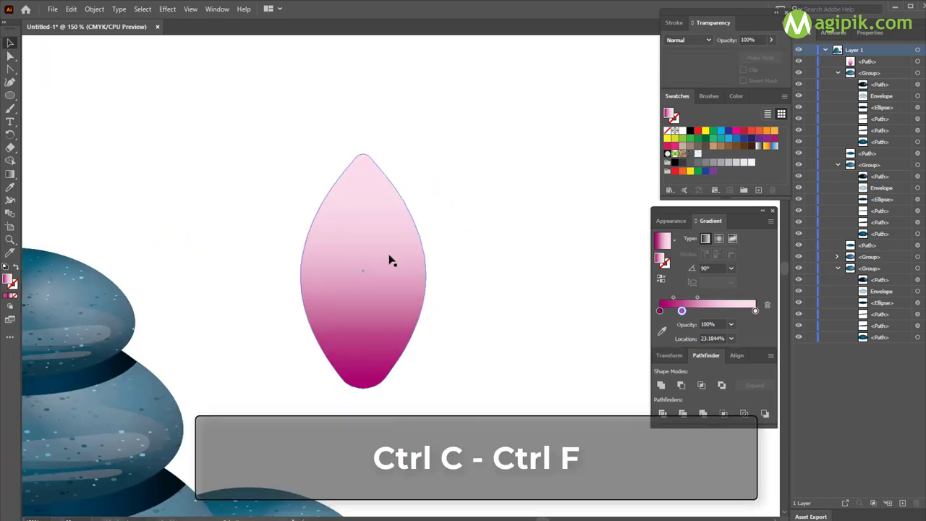
{"action": "key", "text": "ctrl+c"}
{"action": "key", "text": "ctrl+f"}
{"action": "left_click_drag", "start_coordinate": [375, 264], "coordinate": [384, 260]}
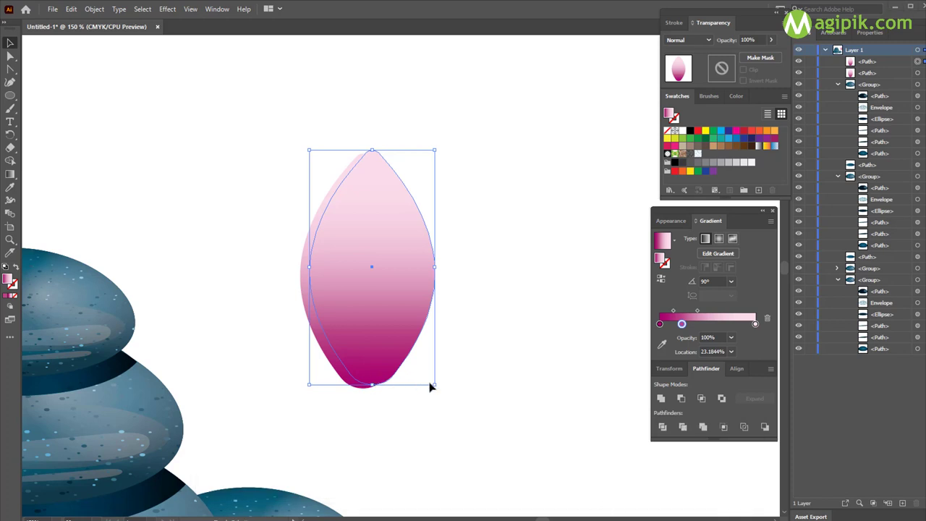
{"action": "left_click_drag", "start_coordinate": [433, 385], "coordinate": [438, 393]}
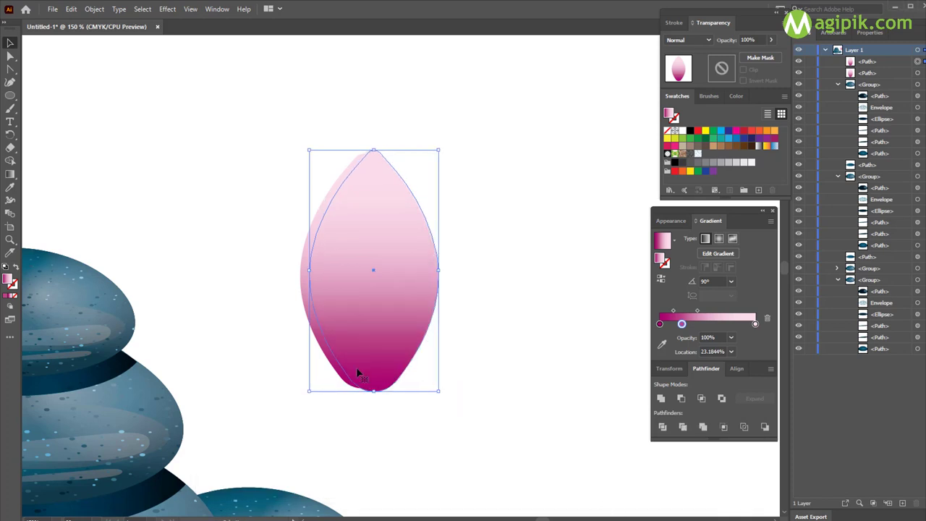
{"action": "left_click_drag", "start_coordinate": [310, 299], "coordinate": [304, 300]}
Step: Paste another petal copy and cut the overlap into a left-edge sliver
{"action": "key", "text": "g"}
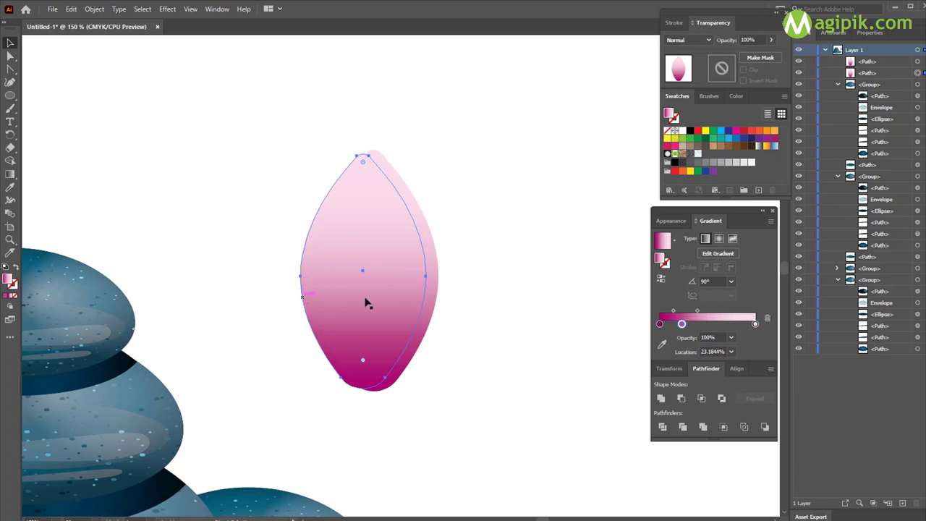
{"action": "key", "text": "ctrl+c"}
{"action": "key", "text": "ctrl+f"}
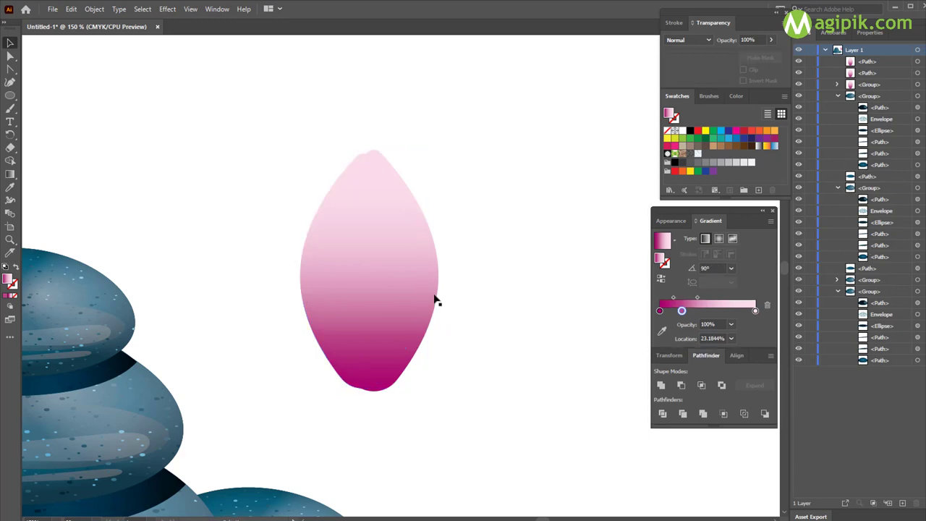
{"action": "left_click", "coordinate": [306, 290]}
{"action": "left_click", "coordinate": [681, 397]}
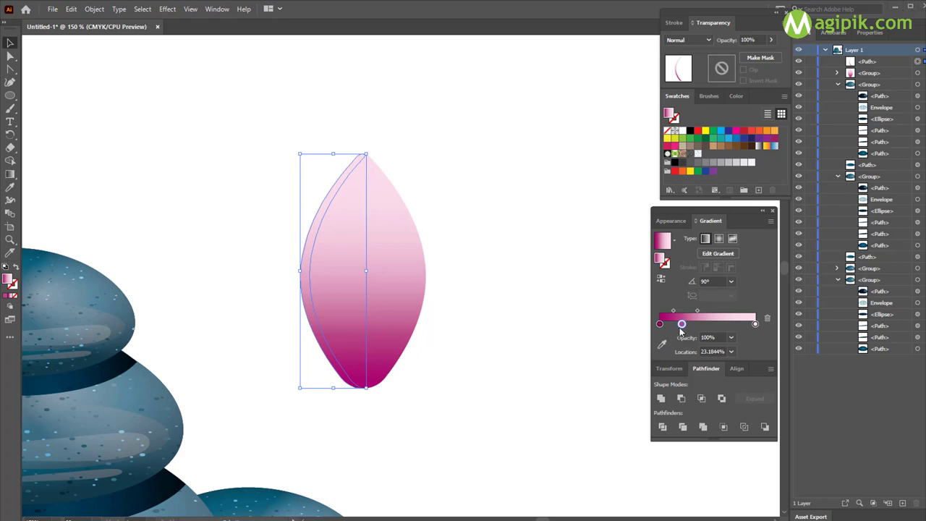
Step: Give the sliver a pale-pink gradient, with the middle stop at 0% and the last at 100%
{"action": "left_click_drag", "start_coordinate": [680, 324], "coordinate": [663, 324]}
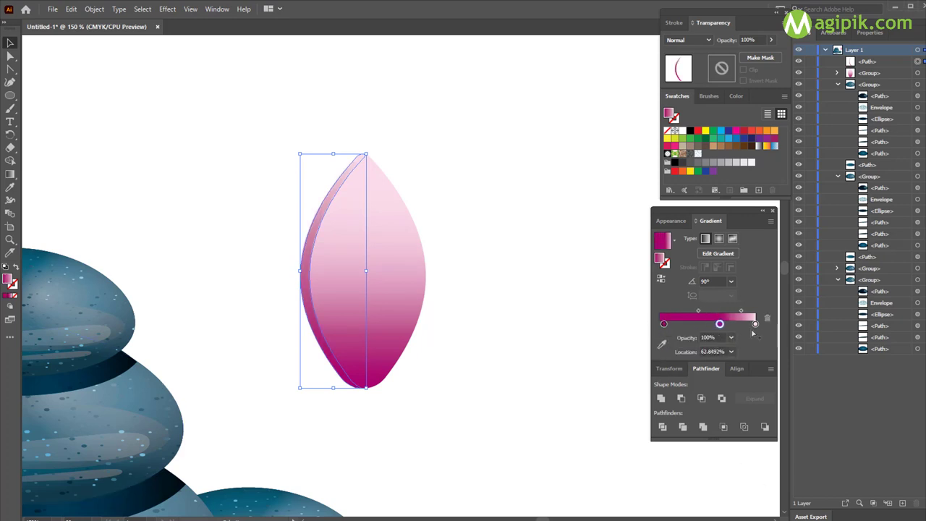
{"action": "double_click", "coordinate": [664, 323]}
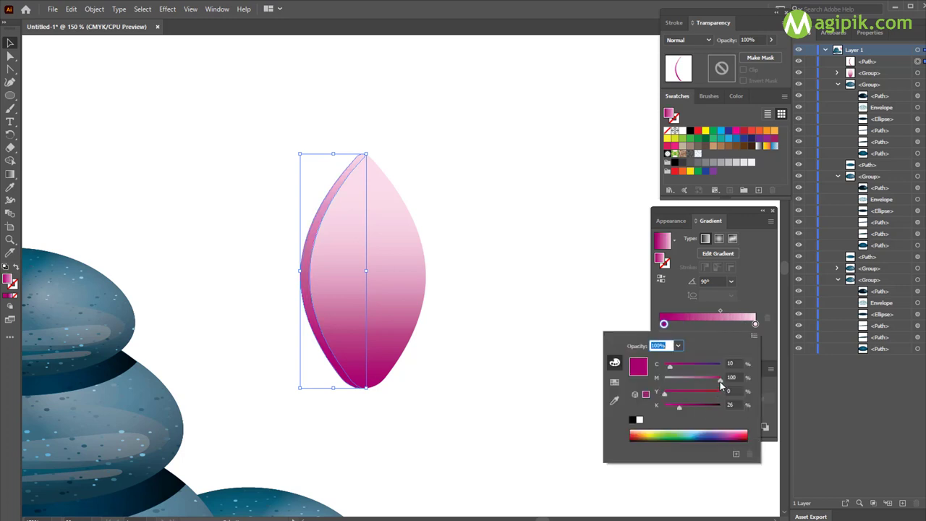
{"action": "left_click_drag", "start_coordinate": [669, 365], "coordinate": [664, 365]}
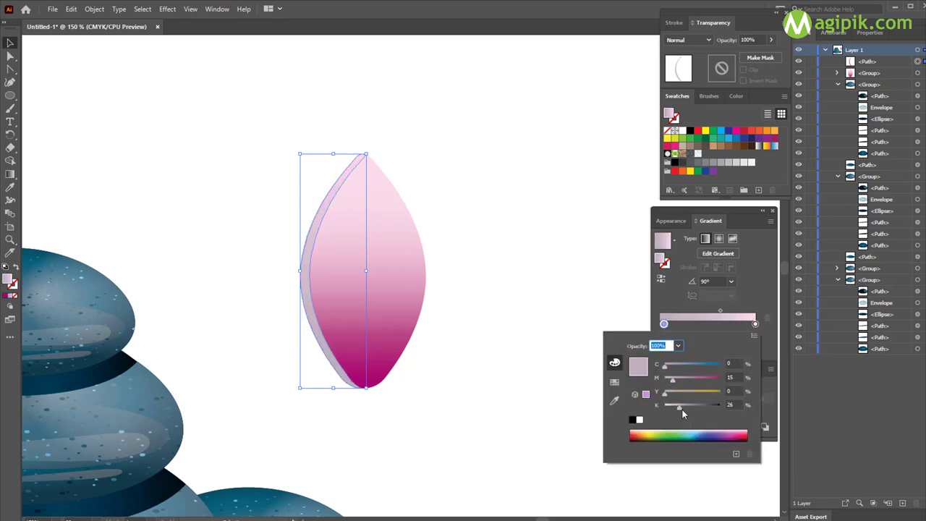
{"action": "mouse_move", "coordinate": [680, 408]}
{"action": "left_mouse_down"}
{"action": "mouse_move", "coordinate": [664, 407]}
{"action": "mouse_move", "coordinate": [664, 382]}
{"action": "left_mouse_up"}
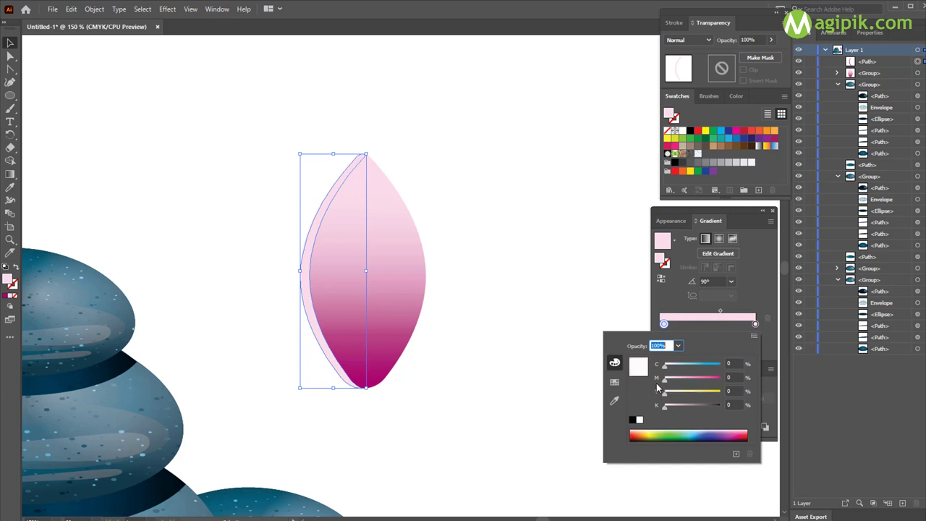
{"action": "left_click", "coordinate": [728, 331]}
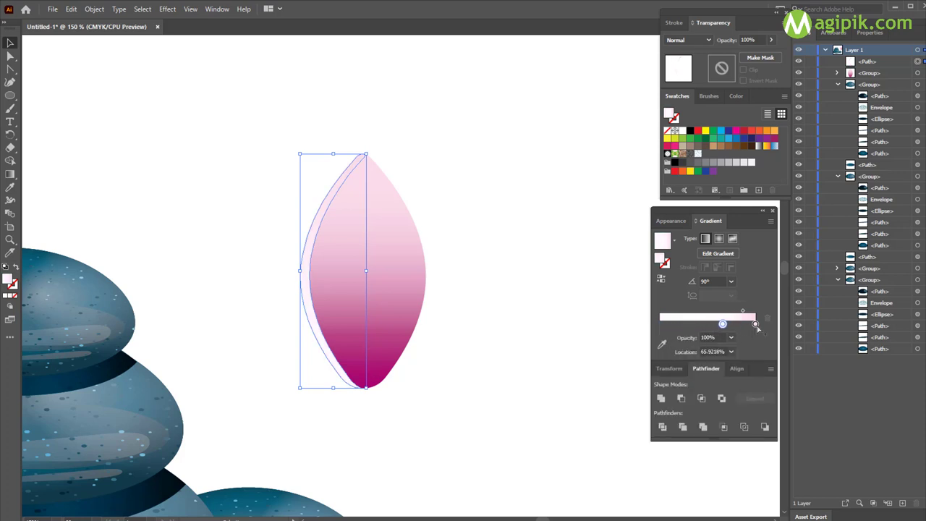
{"action": "left_click_drag", "start_coordinate": [722, 324], "coordinate": [660, 325]}
{"action": "left_click_drag", "start_coordinate": [747, 324], "coordinate": [767, 328]}
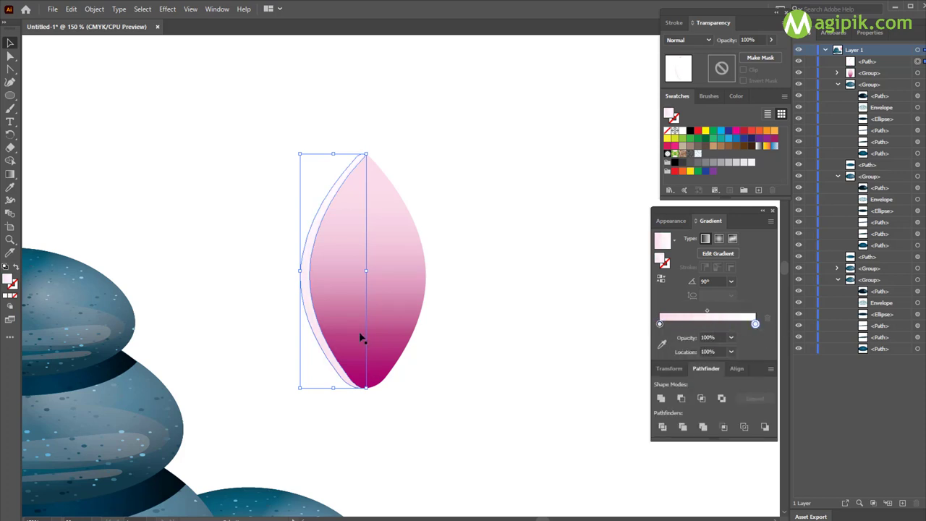
{"action": "left_click", "coordinate": [9, 43]}
{"action": "left_click", "coordinate": [197, 77]}
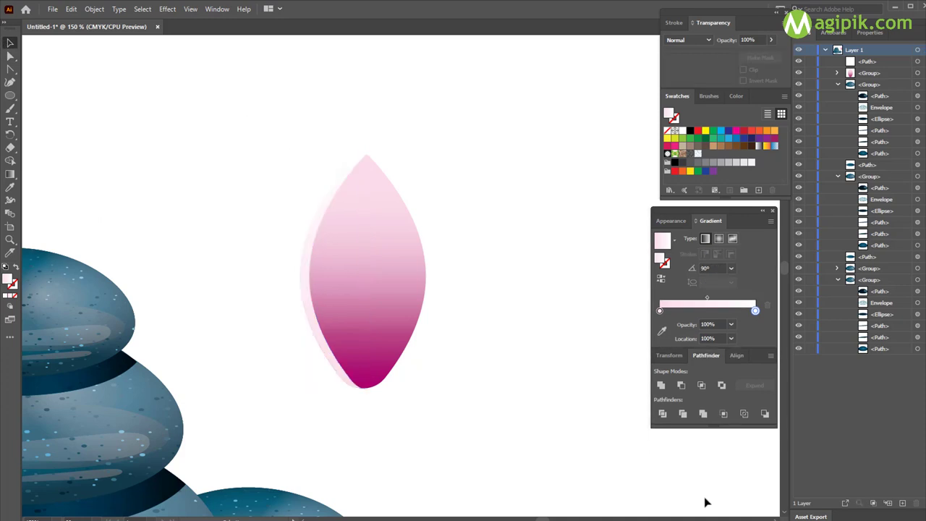
Step: Move the petal to the right of the stones
{"action": "scroll", "coordinate": [438, 340], "scroll_direction": "down", "scroll_amount": 2, "text": "alt"}
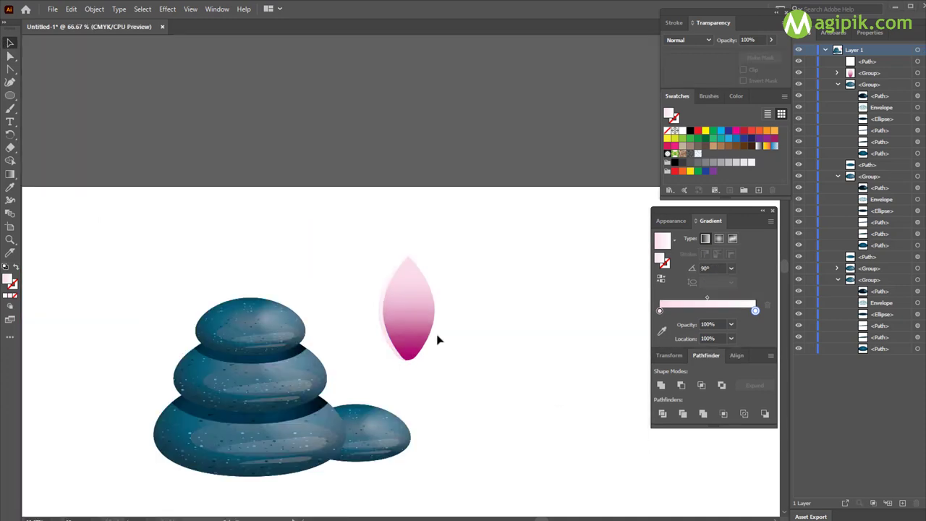
{"action": "scroll", "coordinate": [439, 340], "scroll_direction": "down", "scroll_amount": 1}
{"action": "left_click_drag", "start_coordinate": [421, 265], "coordinate": [481, 273]}
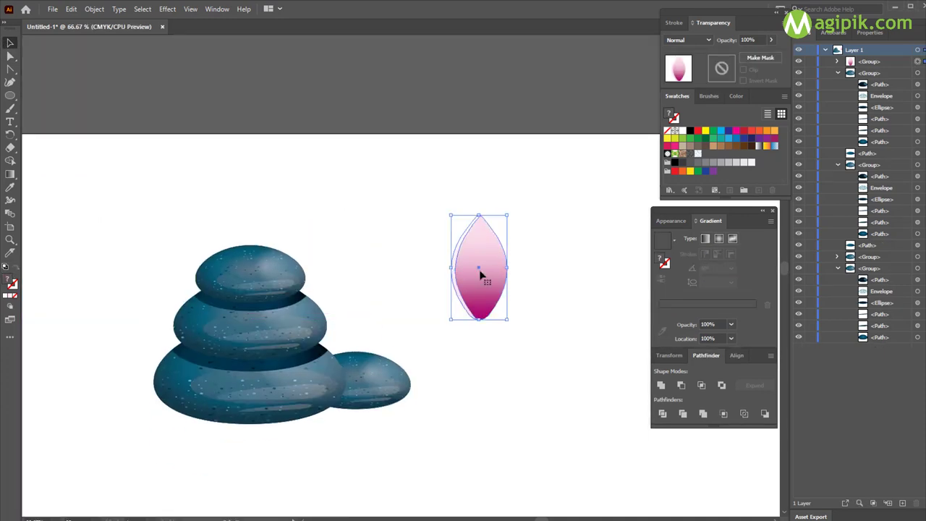
{"action": "left_click", "coordinate": [11, 135]}
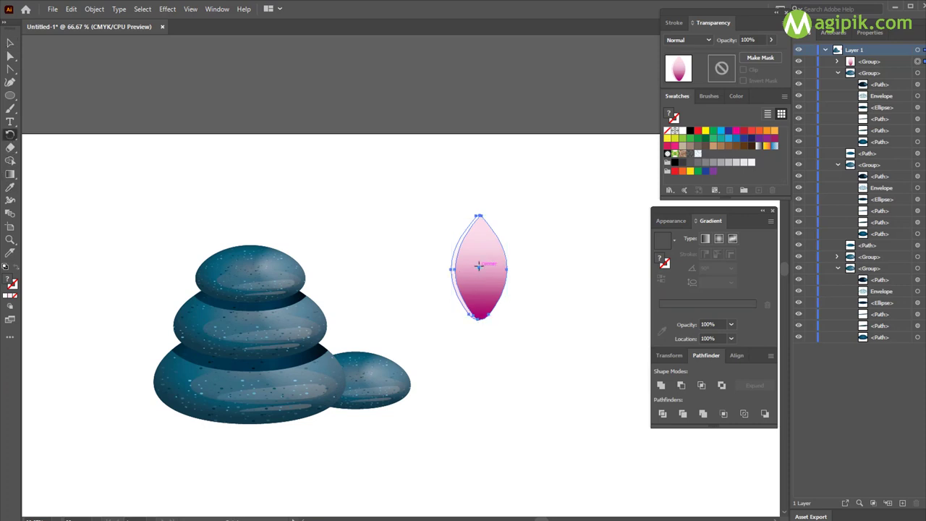
{"action": "left_click", "coordinate": [10, 44]}
Step: Duplicate the petal below the original, reflect it vertically, and turn it upside down
{"action": "left_click_drag", "start_coordinate": [475, 265], "coordinate": [473, 369]}
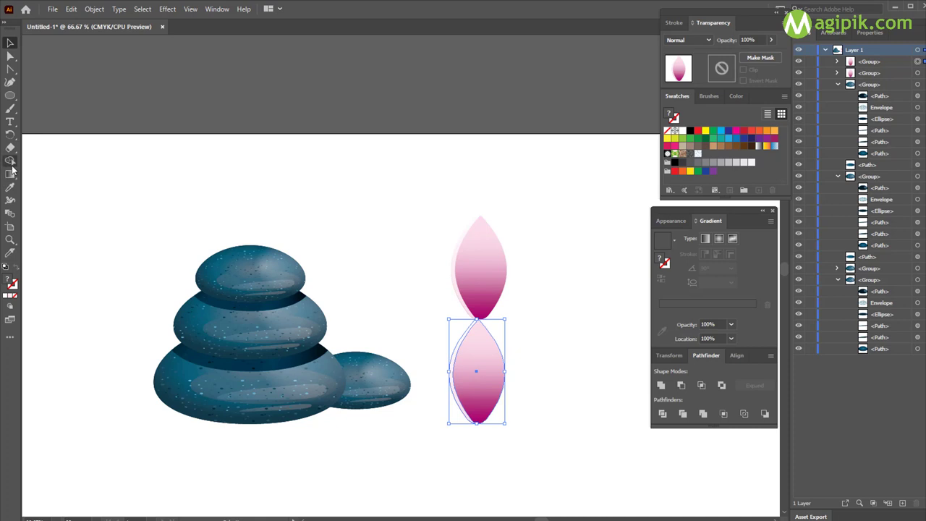
{"action": "left_click", "coordinate": [10, 134]}
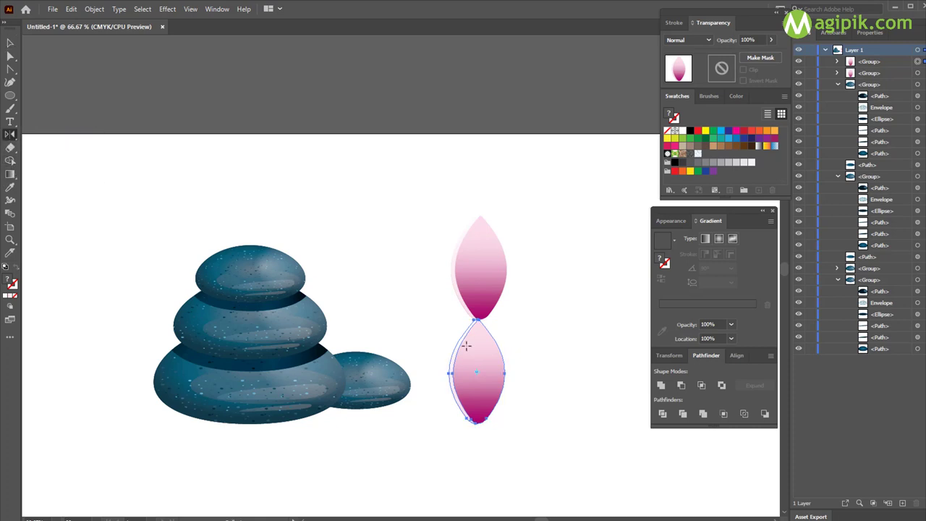
{"action": "key", "text": "Return"}
{"action": "left_click", "coordinate": [620, 387]}
{"action": "key", "text": "v"}
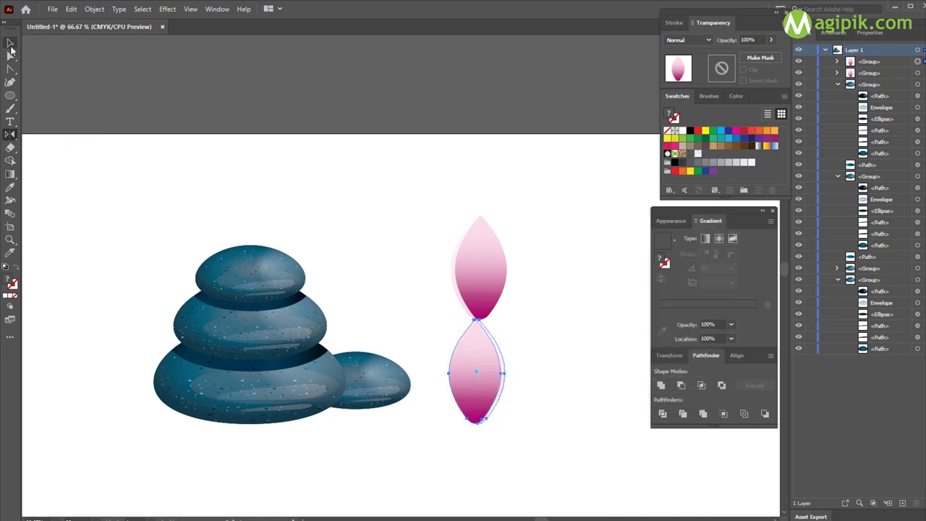
{"action": "left_click_drag", "start_coordinate": [507, 316], "coordinate": [444, 427]}
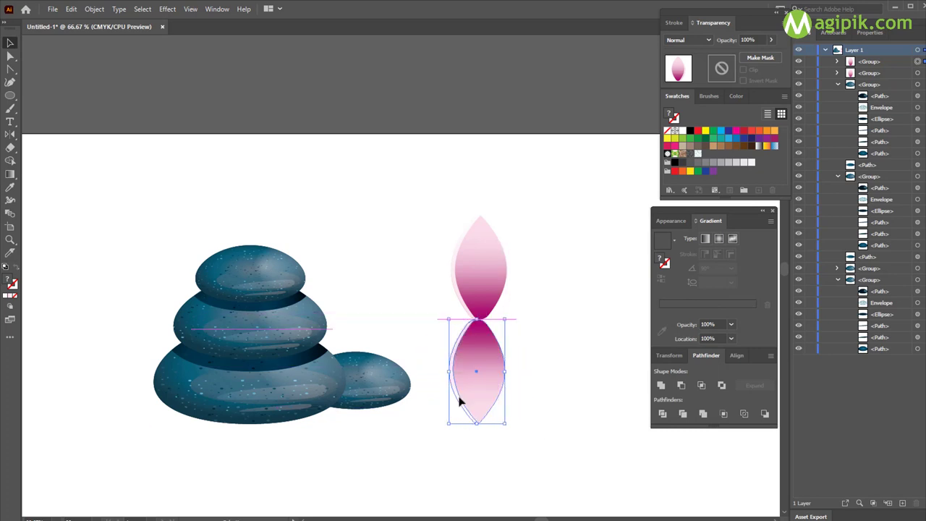
Step: Centre the two petals horizontally with Horizontal Align Center, then reselect both
{"action": "left_click", "coordinate": [480, 276], "text": "shift"}
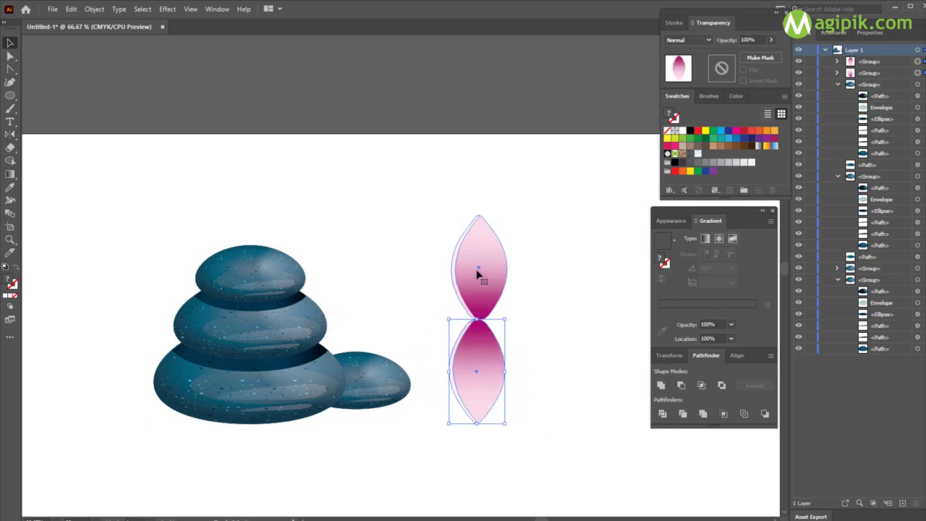
{"action": "left_click", "coordinate": [735, 355]}
{"action": "left_click", "coordinate": [681, 386]}
{"action": "left_click", "coordinate": [556, 375]}
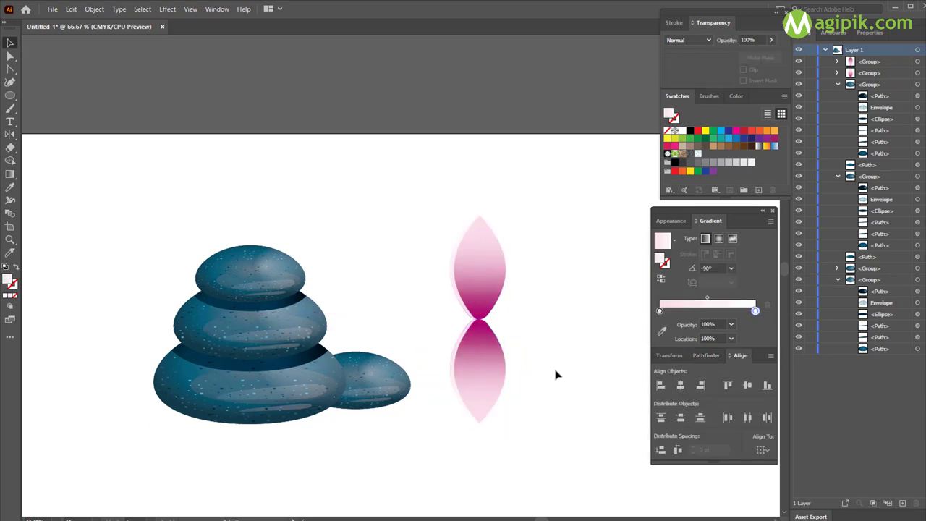
{"action": "scroll", "coordinate": [515, 358], "scroll_direction": "up", "scroll_amount": 2}
{"action": "left_click_drag", "start_coordinate": [308, 139], "coordinate": [454, 331]}
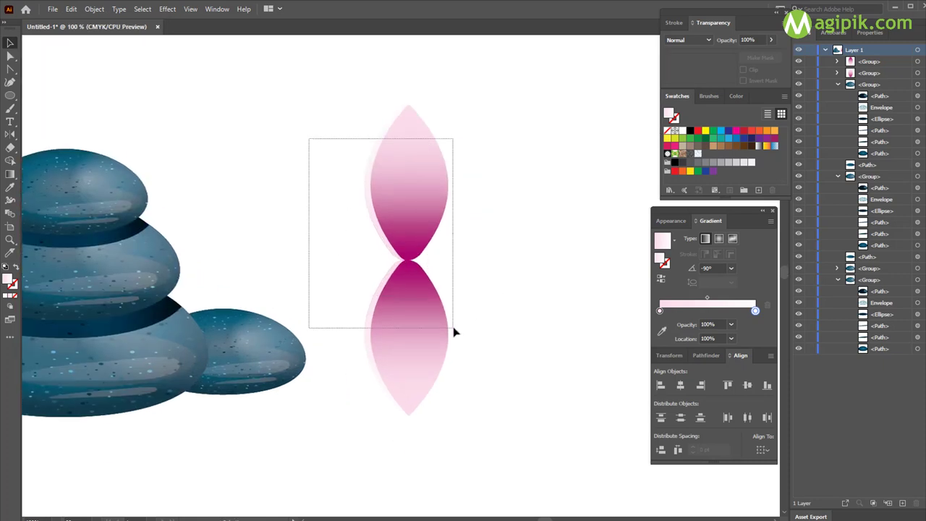
Step: Make three 45° rotated copies of the petal pair around the shared centre
{"action": "left_click", "coordinate": [11, 135]}
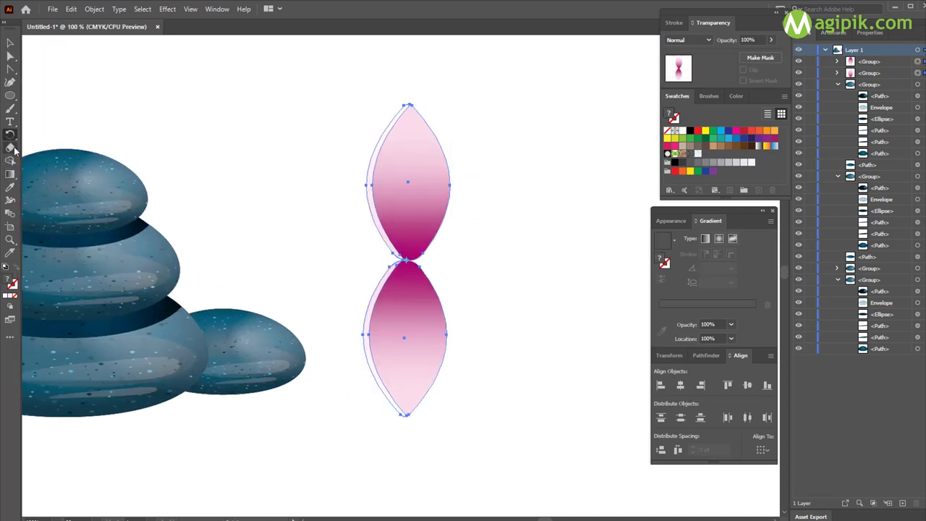
{"action": "left_click", "coordinate": [407, 259], "text": "alt"}
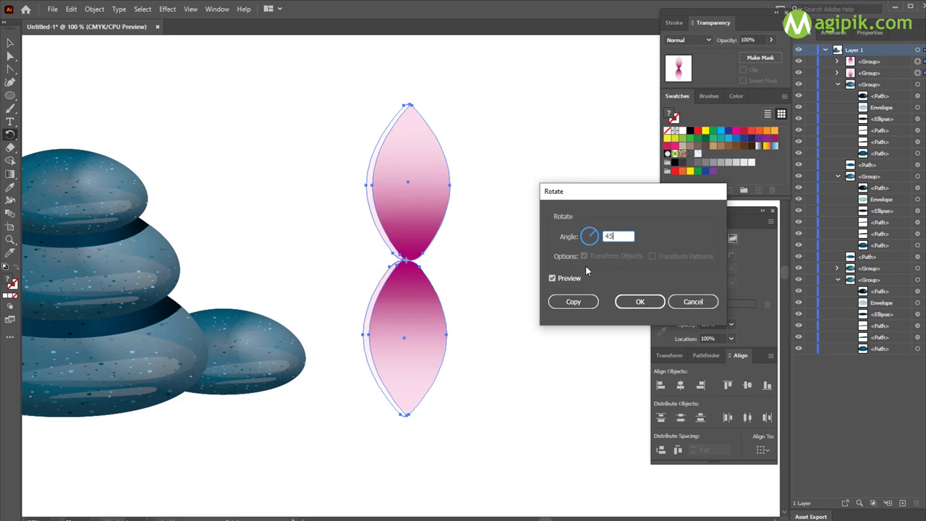
{"action": "left_click", "coordinate": [575, 302]}
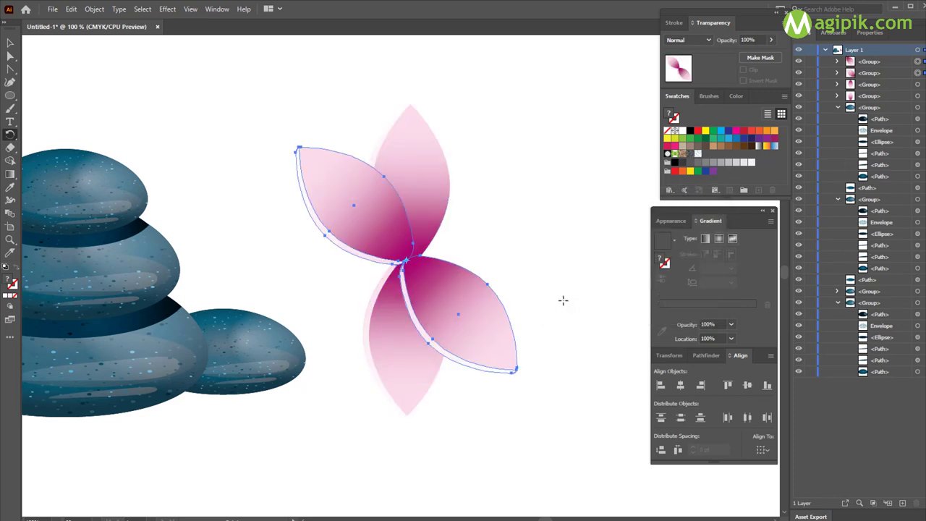
{"action": "left_click", "coordinate": [407, 259], "text": "alt"}
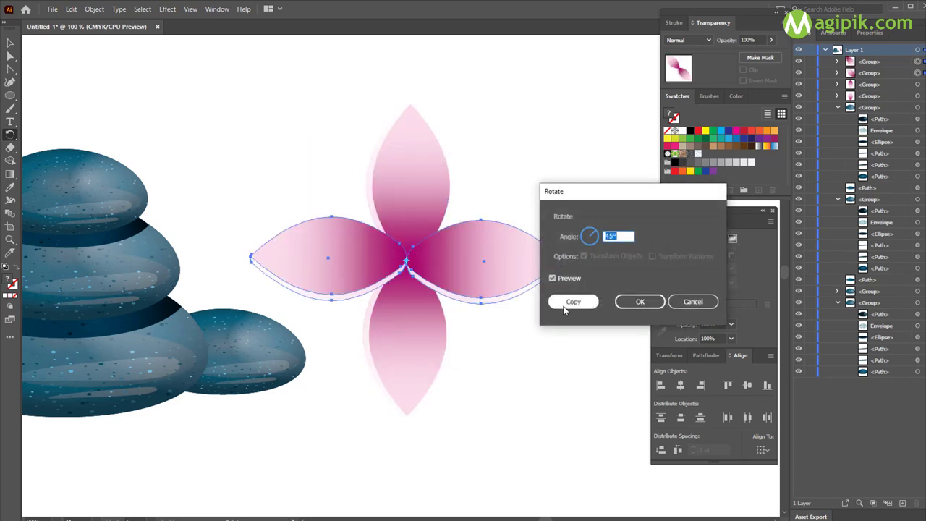
{"action": "left_click", "coordinate": [568, 304]}
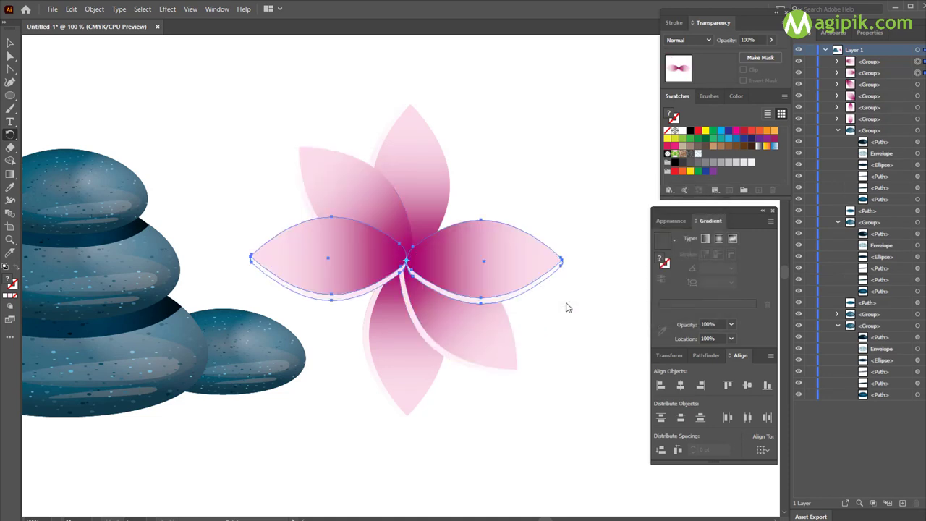
{"action": "left_click", "coordinate": [407, 259], "text": "alt"}
{"action": "left_click", "coordinate": [568, 301]}
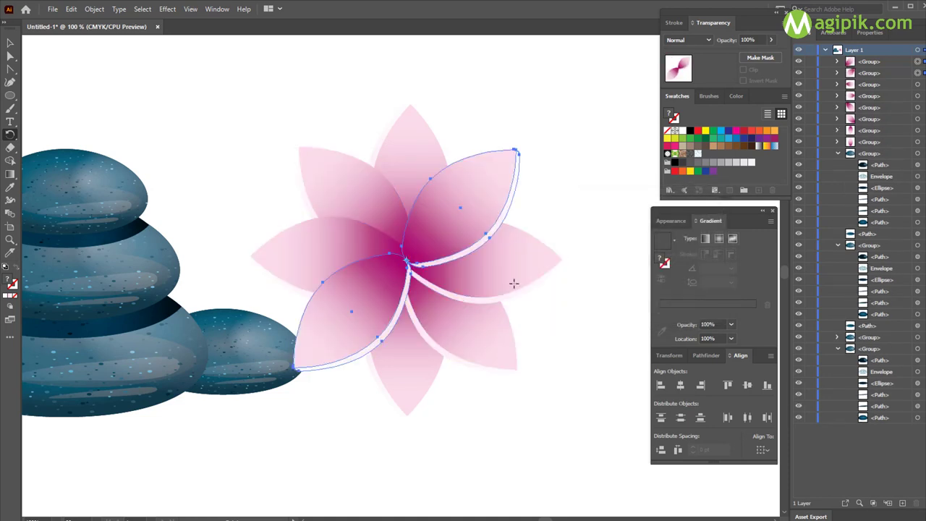
{"action": "left_click", "coordinate": [11, 44]}
{"action": "left_click", "coordinate": [585, 240]}
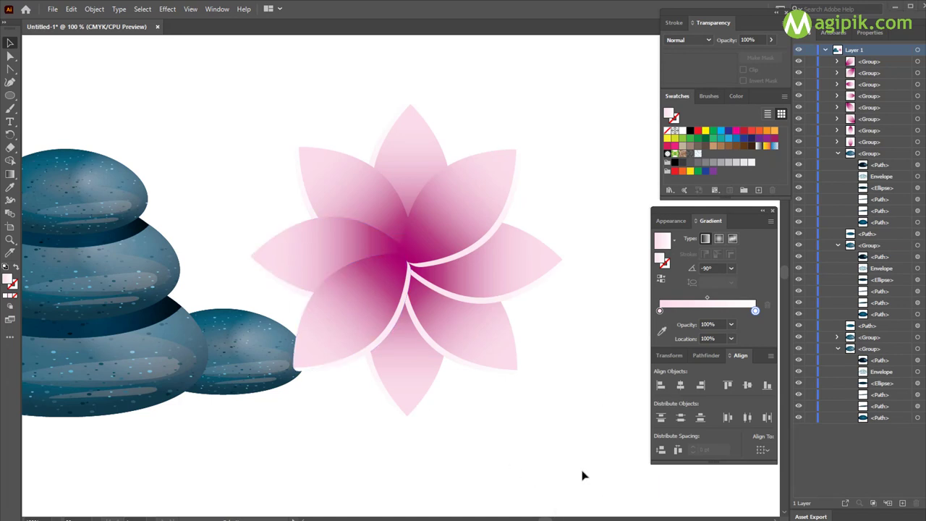
Step: Rotate and move the left petal so it points lower-left
{"action": "left_click", "coordinate": [337, 254]}
{"action": "left_click_drag", "start_coordinate": [367, 215], "coordinate": [323, 233]}
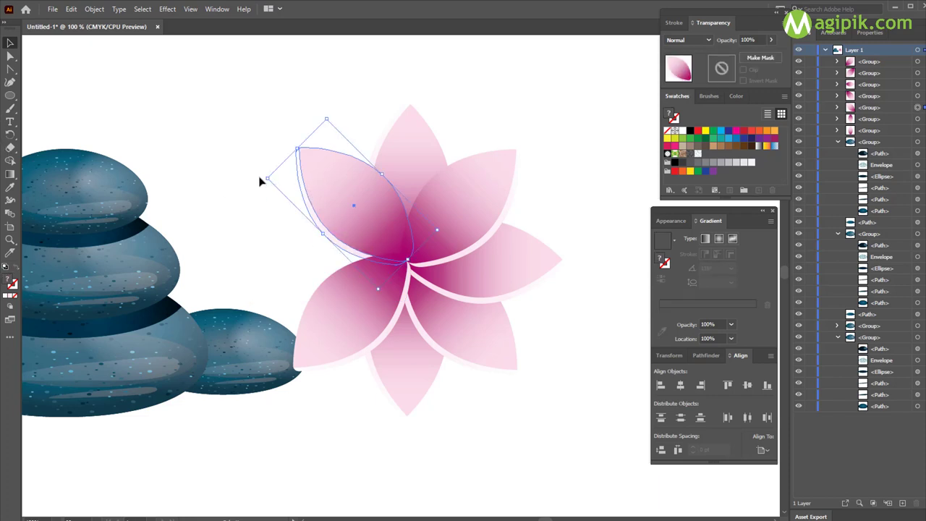
{"action": "left_click_drag", "start_coordinate": [354, 207], "coordinate": [345, 225]}
{"action": "left_click_drag", "start_coordinate": [340, 258], "coordinate": [337, 347]}
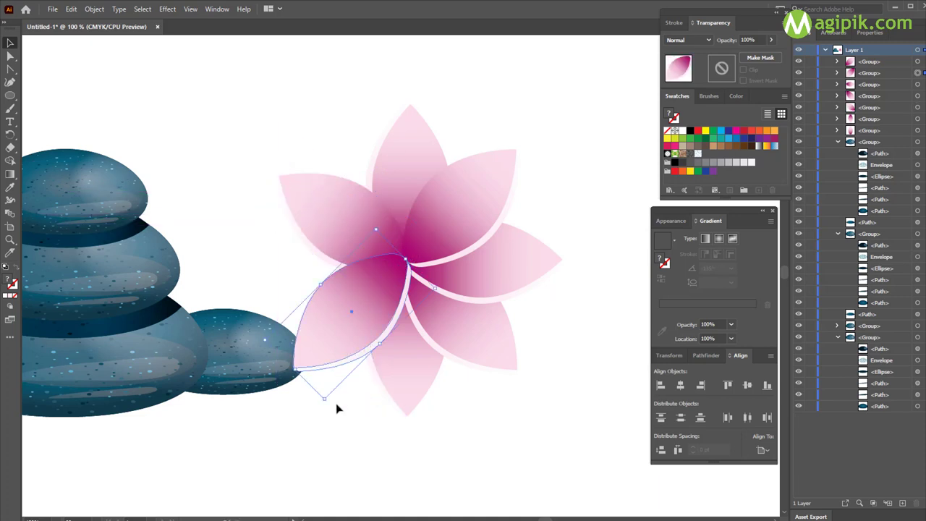
{"action": "mouse_move", "coordinate": [336, 403]}
{"action": "left_mouse_down"}
{"action": "mouse_move", "coordinate": [405, 394]}
{"action": "mouse_move", "coordinate": [513, 271]}
{"action": "left_mouse_up"}
Step: Rotate and position the right petal so it points upper-right
{"action": "mouse_move", "coordinate": [474, 204]}
{"action": "left_mouse_down"}
{"action": "mouse_move", "coordinate": [533, 162]}
{"action": "mouse_move", "coordinate": [552, 193]}
{"action": "left_mouse_up"}
{"action": "left_click_drag", "start_coordinate": [434, 225], "coordinate": [455, 231]}
{"action": "left_click", "coordinate": [535, 262]}
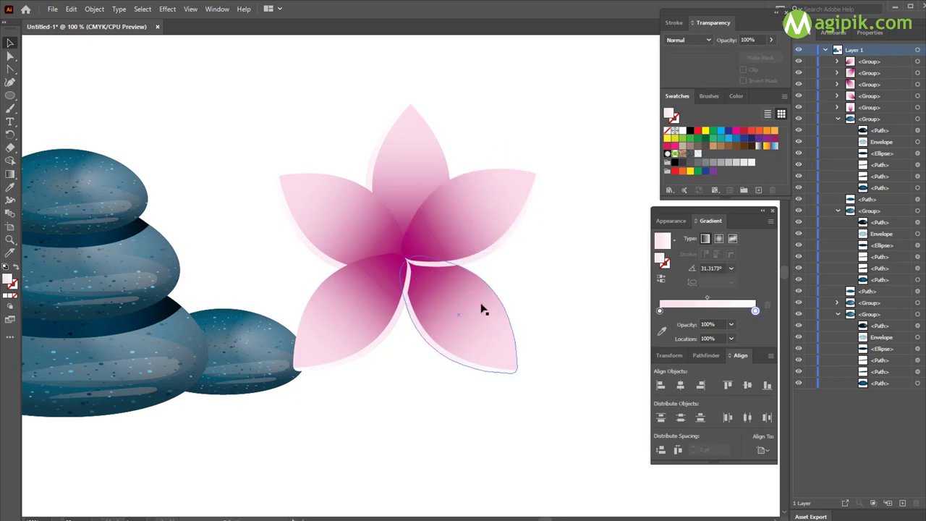
{"action": "left_click", "coordinate": [510, 221]}
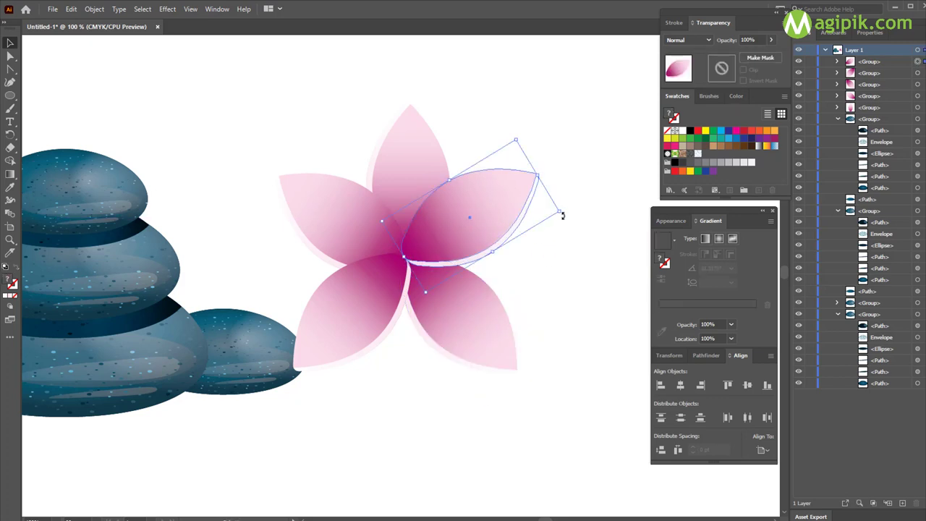
{"action": "mouse_move", "coordinate": [563, 215]}
{"action": "left_mouse_down"}
{"action": "mouse_move", "coordinate": [473, 262]}
{"action": "mouse_move", "coordinate": [444, 259]}
{"action": "left_mouse_up"}
Step: Adjust the angle and position of the upper-left petal
{"action": "left_click", "coordinate": [279, 186]}
{"action": "left_click_drag", "start_coordinate": [248, 206], "coordinate": [244, 209]}
{"action": "left_click_drag", "start_coordinate": [307, 217], "coordinate": [302, 217]}
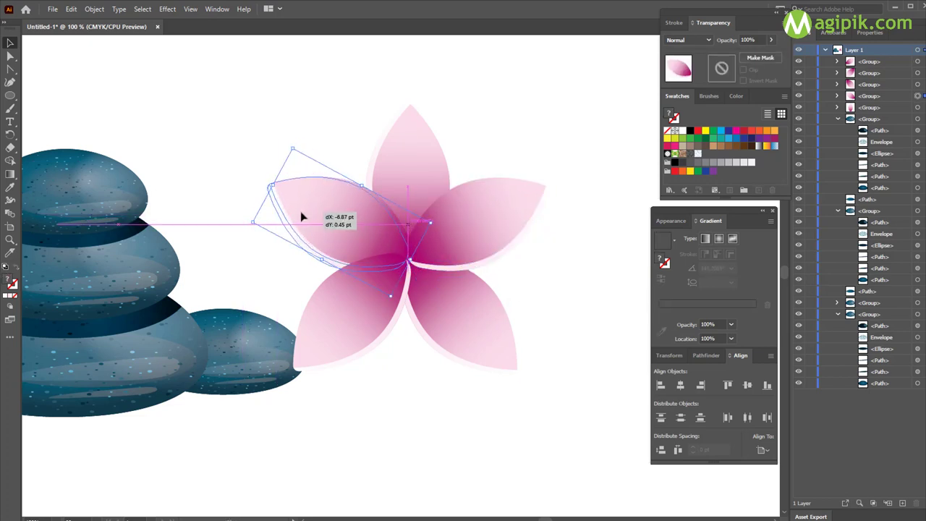
{"action": "left_click", "coordinate": [530, 258]}
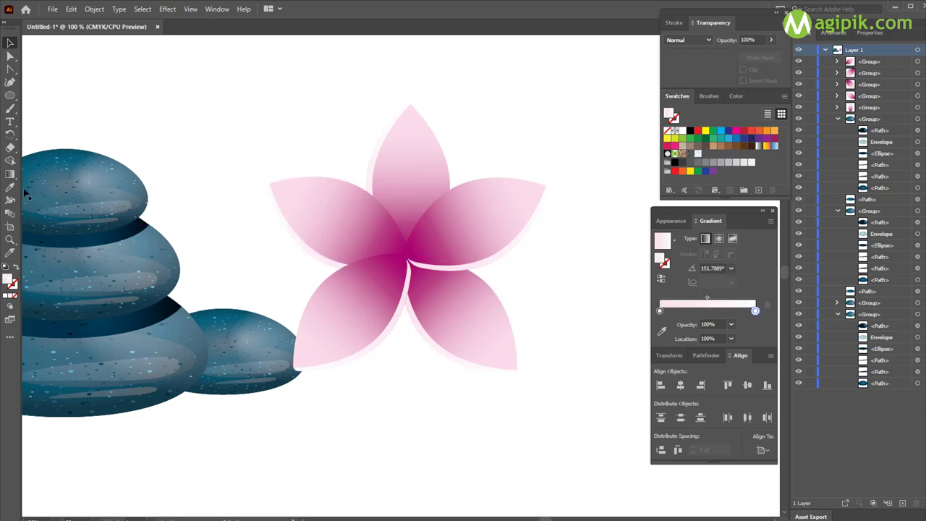
Step: Draw an ellipse at the flower centre, then undo it
{"action": "key", "text": "l"}
{"action": "left_click_drag", "start_coordinate": [389, 229], "coordinate": [437, 296]}
{"action": "key", "text": "ctrl+z"}
{"action": "key", "text": "v"}
Step: Reflect the top petal vertically
{"action": "left_click", "coordinate": [439, 178]}
{"action": "left_click_drag", "start_coordinate": [10, 134], "coordinate": [80, 163]}
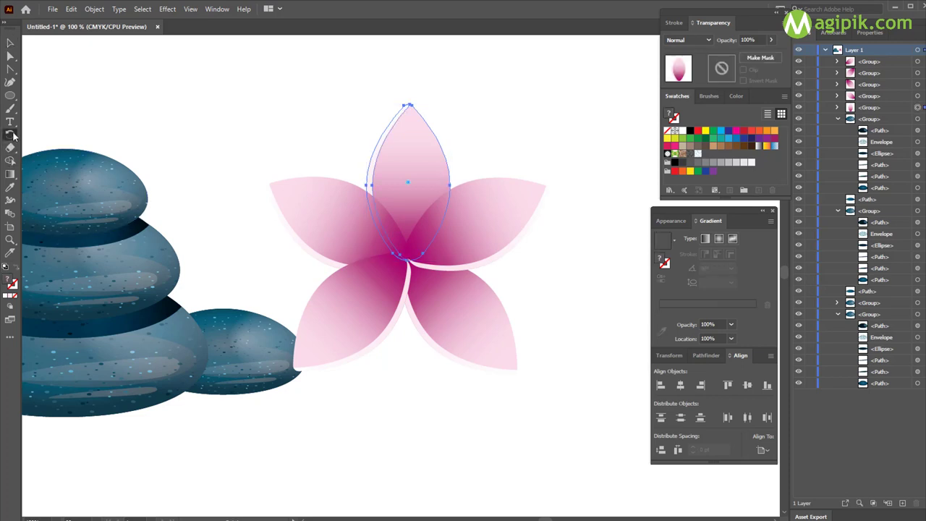
{"action": "key", "text": "Return"}
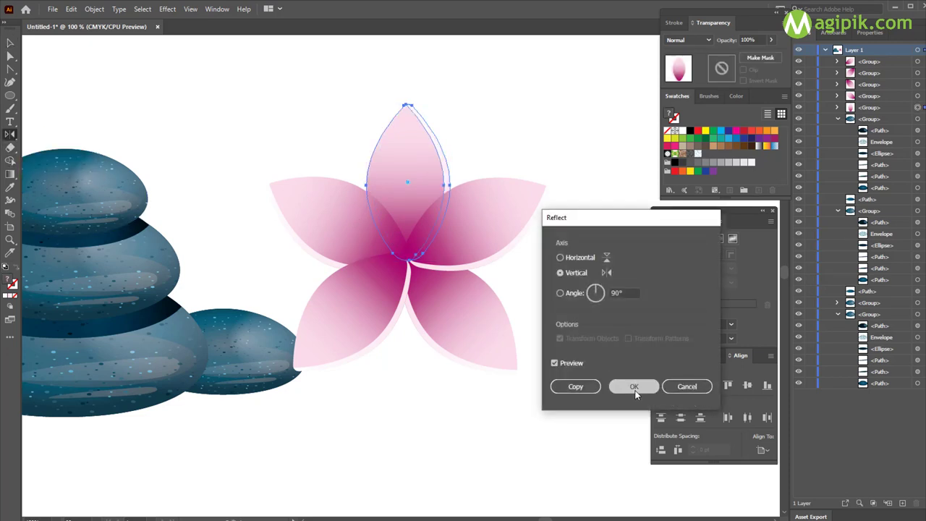
{"action": "left_click", "coordinate": [632, 385]}
{"action": "left_click", "coordinate": [10, 43]}
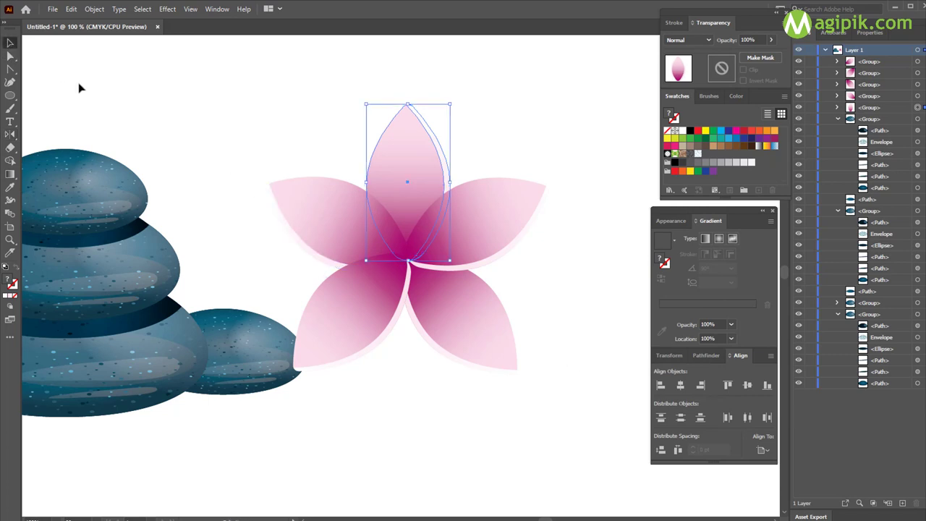
Step: Flip the left petal horizontally and rotate it to tuck into the centre
{"action": "left_click", "coordinate": [310, 223]}
{"action": "left_click", "coordinate": [11, 135]}
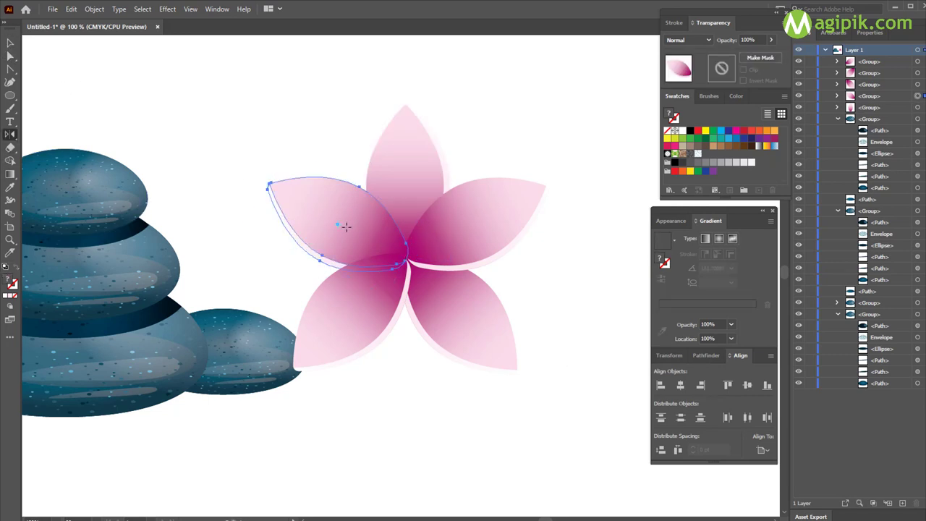
{"action": "key", "text": "Return"}
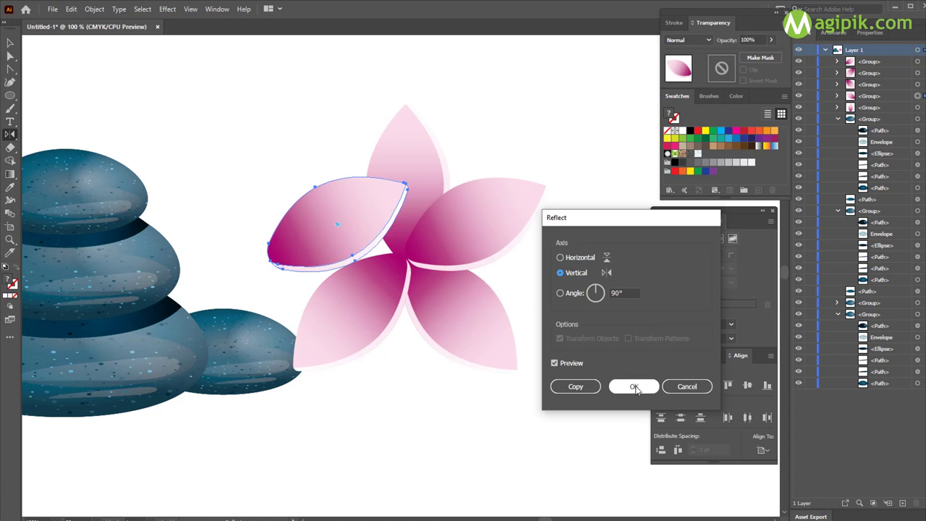
{"action": "left_click", "coordinate": [607, 258]}
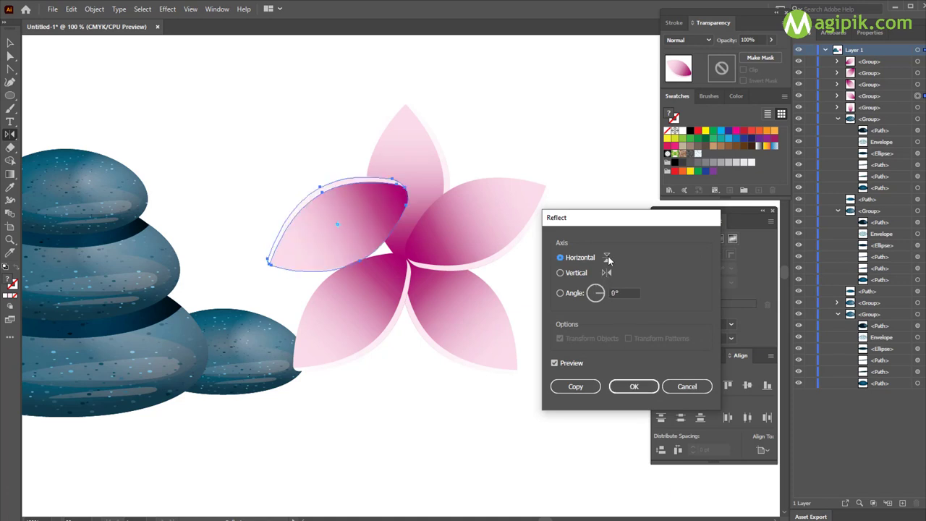
{"action": "left_click", "coordinate": [632, 386]}
{"action": "key", "text": "v"}
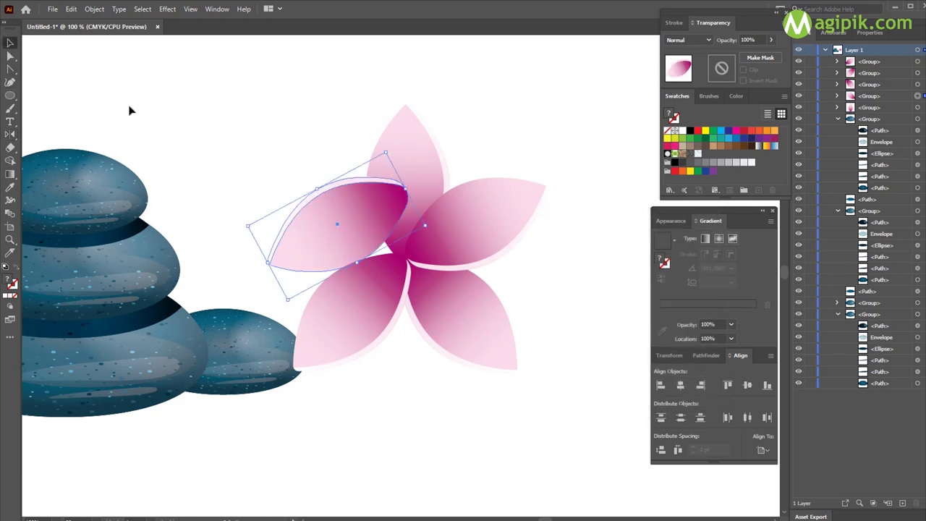
{"action": "left_click_drag", "start_coordinate": [426, 229], "coordinate": [413, 325]}
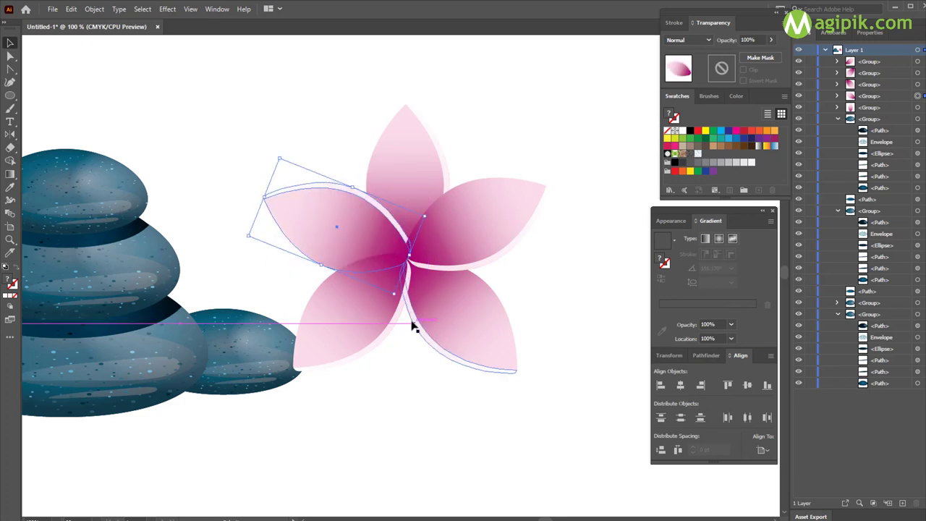
Step: Flip the lower-left petal vertically and rotate its tip down-left
{"action": "left_click", "coordinate": [370, 306]}
{"action": "key", "text": "r"}
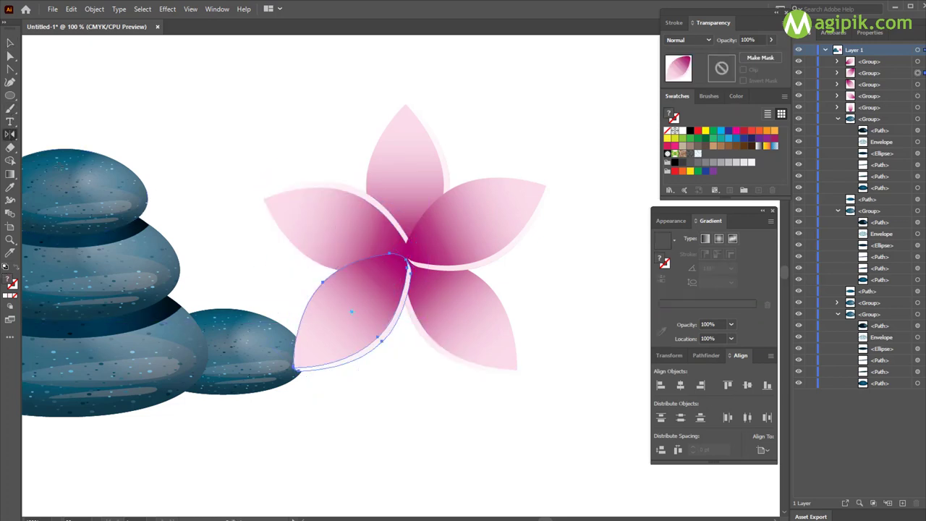
{"action": "key", "text": "Return"}
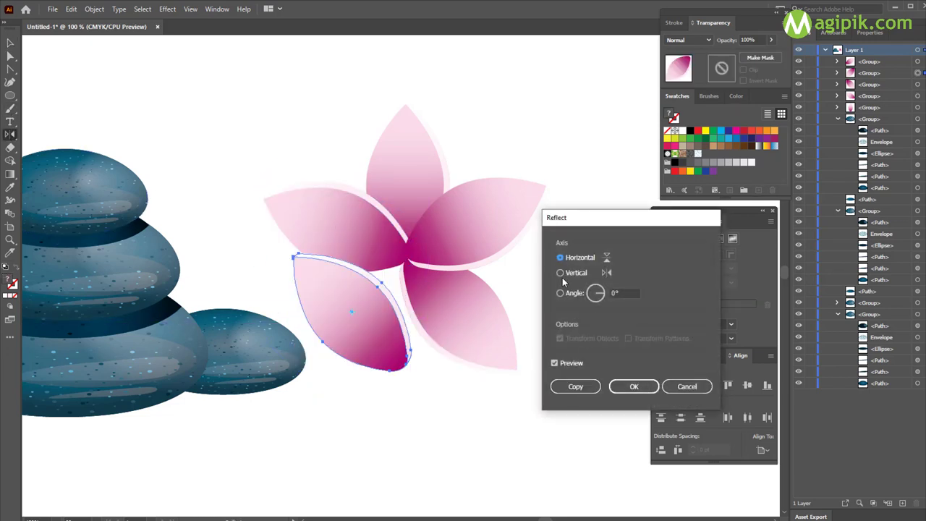
{"action": "left_click", "coordinate": [560, 273]}
{"action": "left_click", "coordinate": [634, 386]}
{"action": "key", "text": "v"}
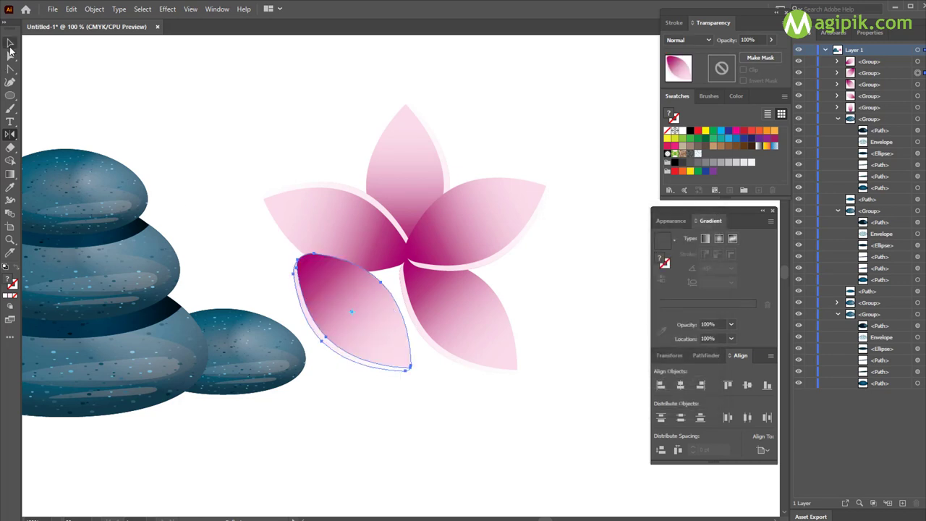
{"action": "left_click_drag", "start_coordinate": [441, 345], "coordinate": [344, 369]}
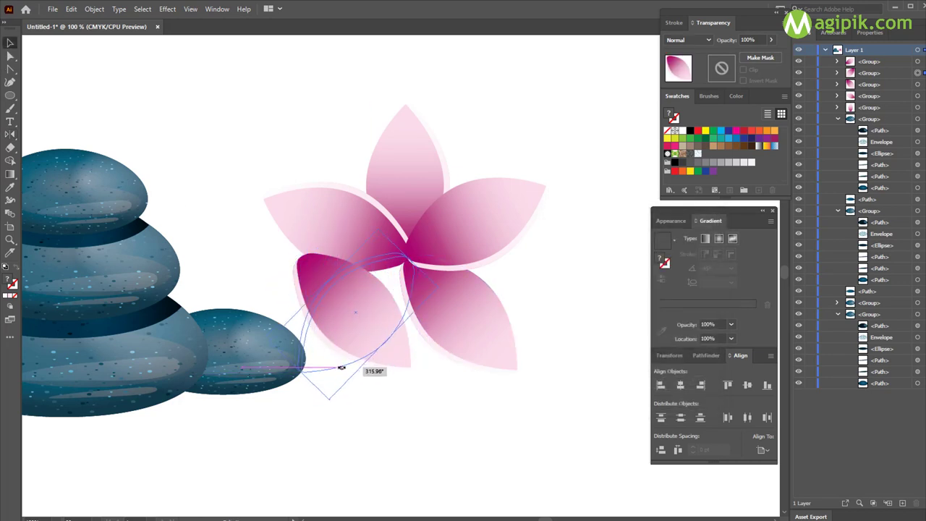
{"action": "left_click", "coordinate": [424, 377]}
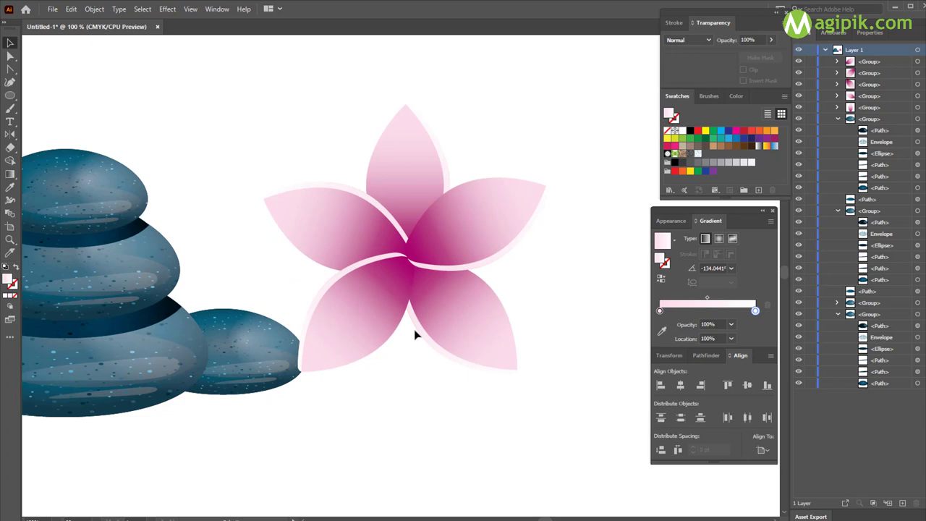
Step: Select the upper-right, lower-right and upper-left petals together
{"action": "left_click", "coordinate": [428, 249]}
{"action": "left_click", "coordinate": [550, 291]}
{"action": "left_click", "coordinate": [475, 244]}
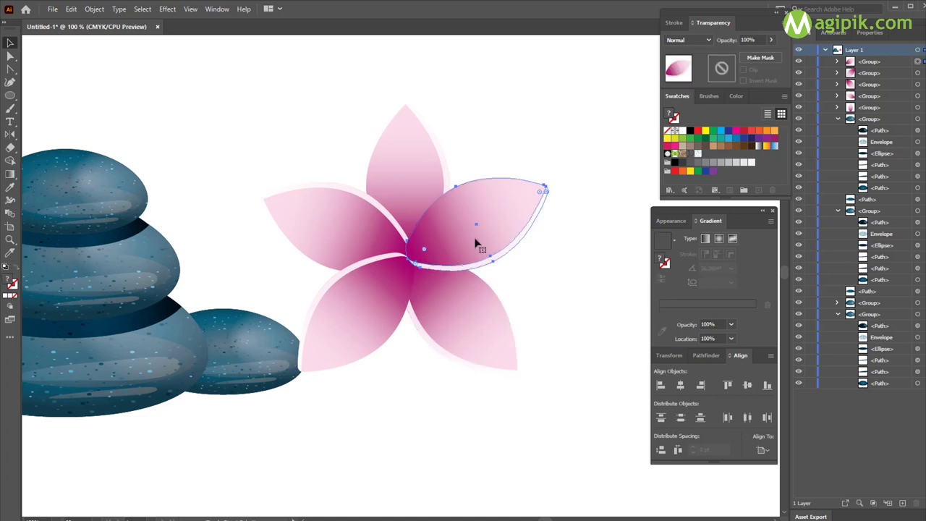
{"action": "left_click", "coordinate": [472, 340], "text": "shift"}
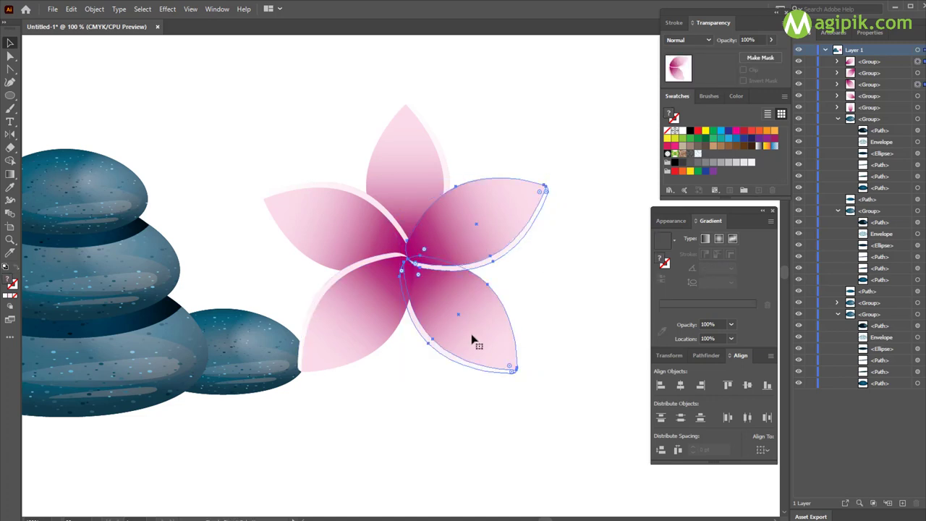
{"action": "left_click", "coordinate": [520, 287]}
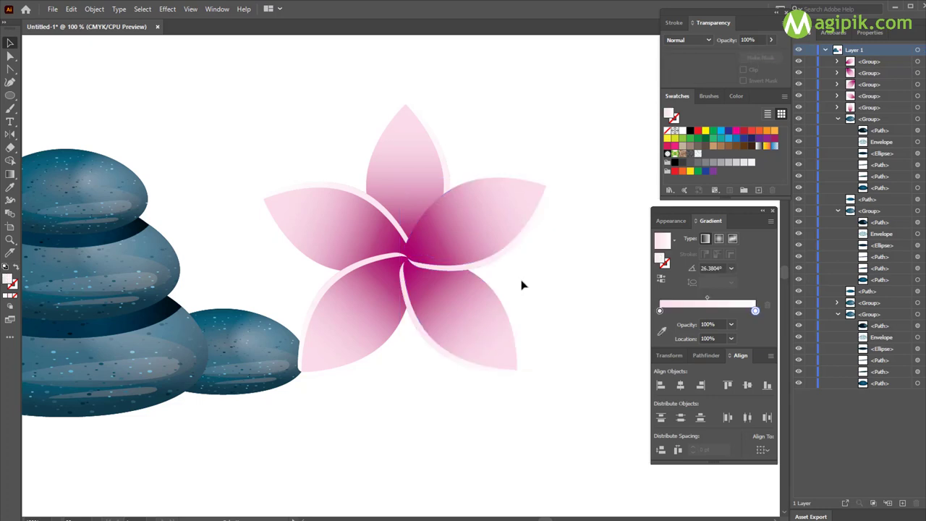
{"action": "scroll", "coordinate": [405, 239], "scroll_direction": "down", "scroll_amount": 1}
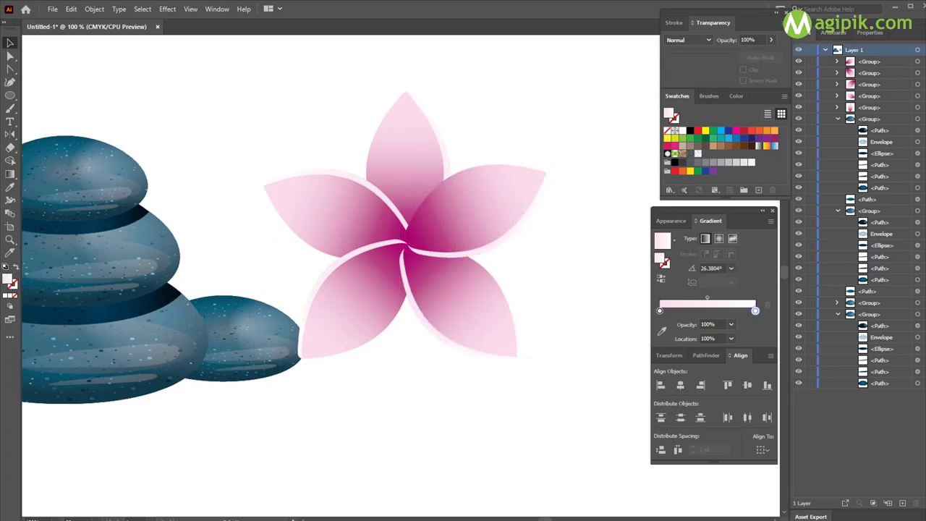
{"action": "left_click", "coordinate": [458, 236]}
{"action": "left_click", "coordinate": [434, 301], "text": "shift"}
{"action": "left_click", "coordinate": [350, 236], "text": "shift"}
Step: Group the five petals and fill the flower copy with solid black
{"action": "left_click", "coordinate": [411, 193], "text": "shift"}
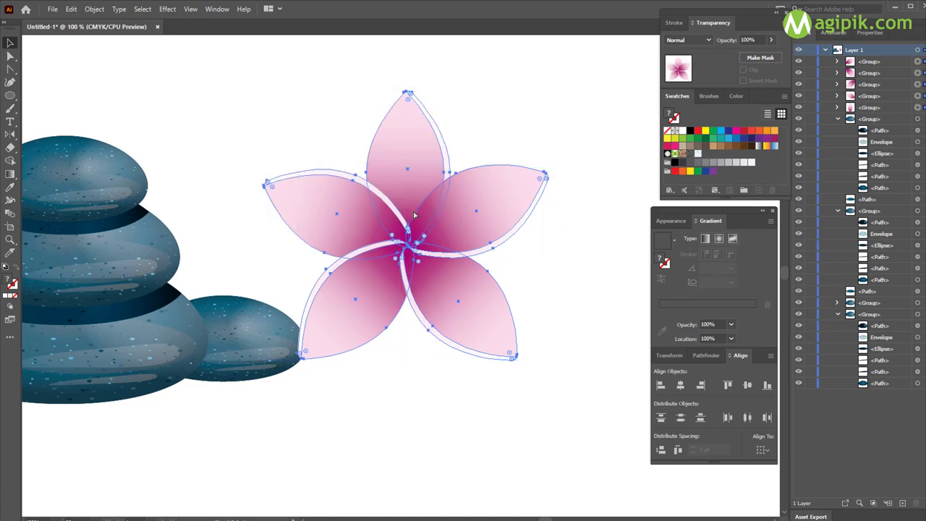
{"action": "key", "text": "ctrl+g"}
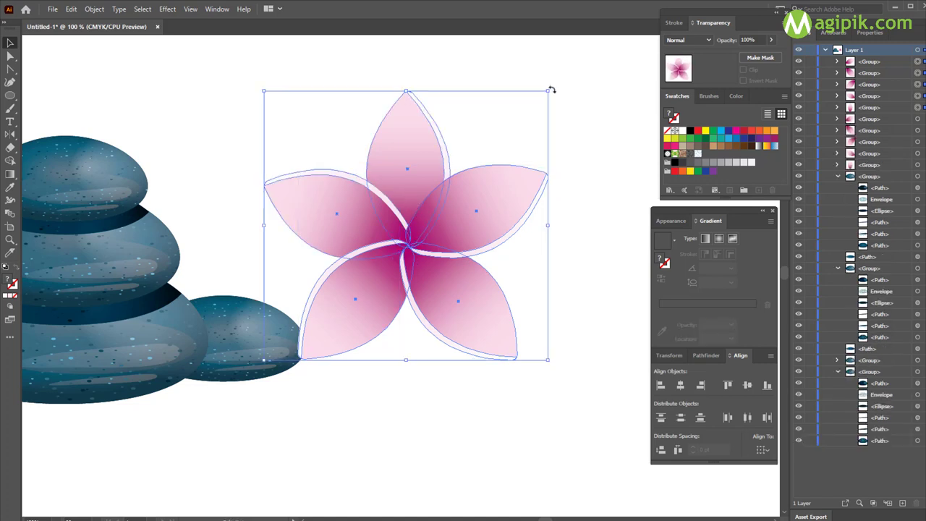
{"action": "left_click_drag", "start_coordinate": [550, 87], "coordinate": [544, 64]}
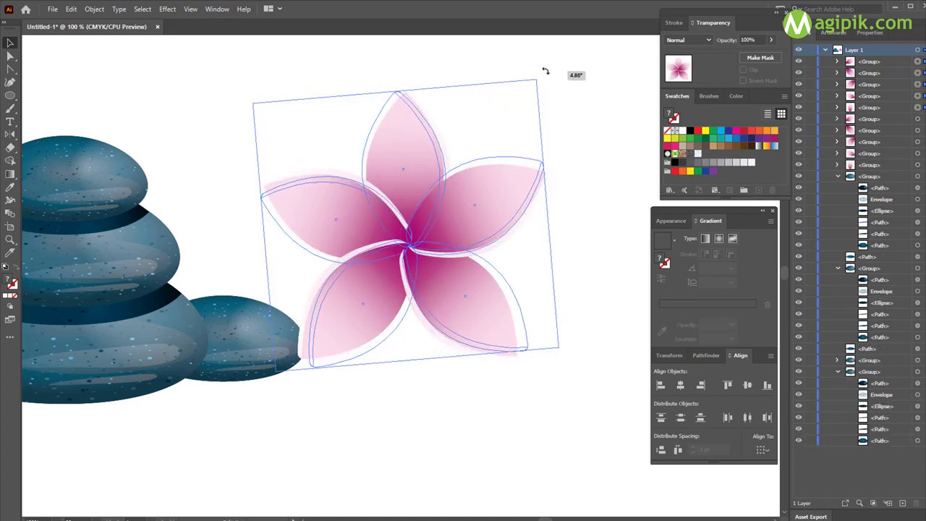
{"action": "left_click_drag", "start_coordinate": [545, 64], "coordinate": [547, 89]}
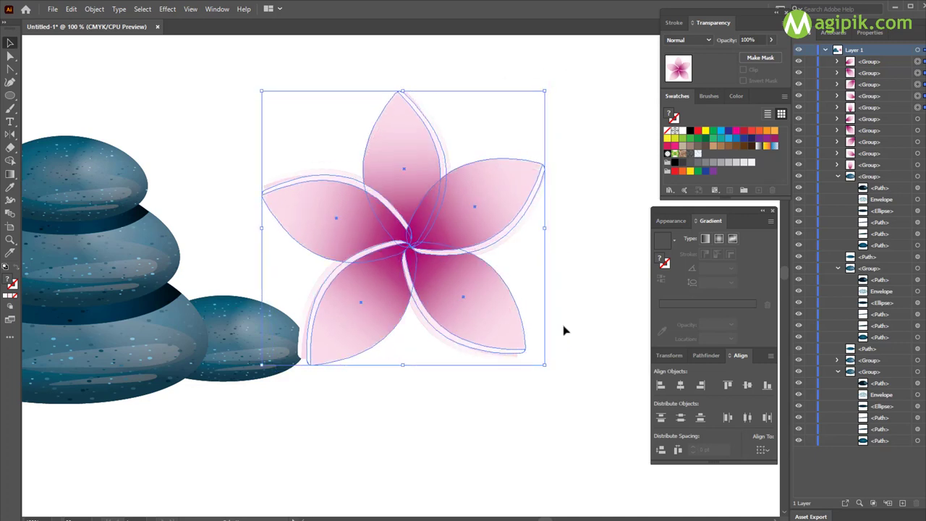
{"action": "left_click", "coordinate": [685, 161]}
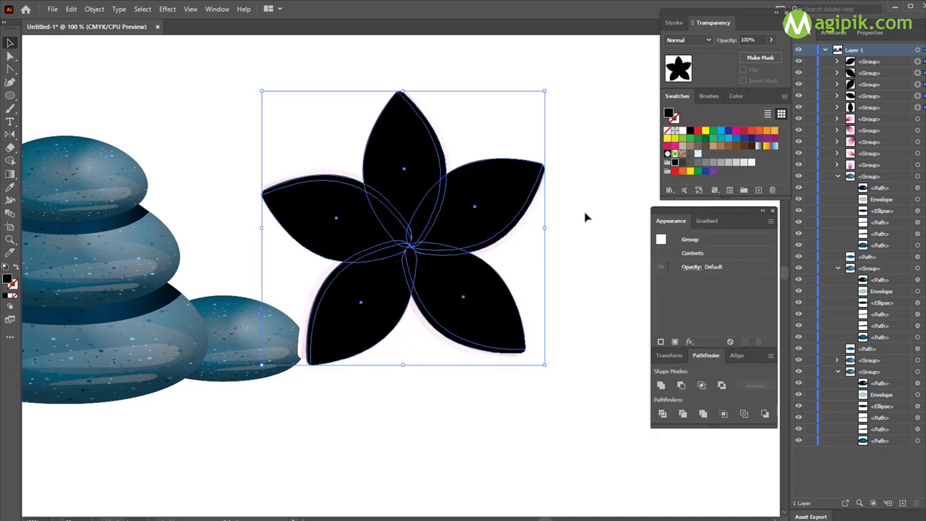
{"action": "left_click", "coordinate": [585, 216]}
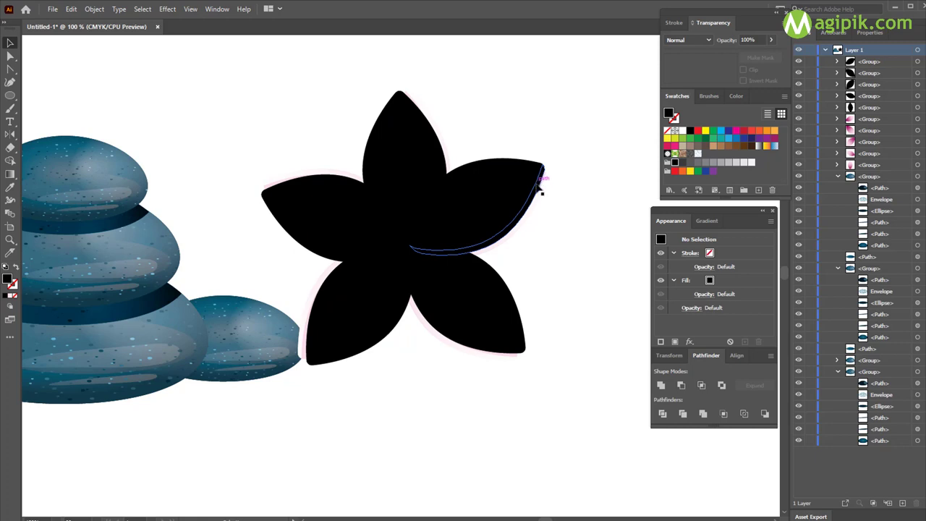
Step: Select all the black petals and send them behind the pink flower
{"action": "left_click", "coordinate": [539, 188]}
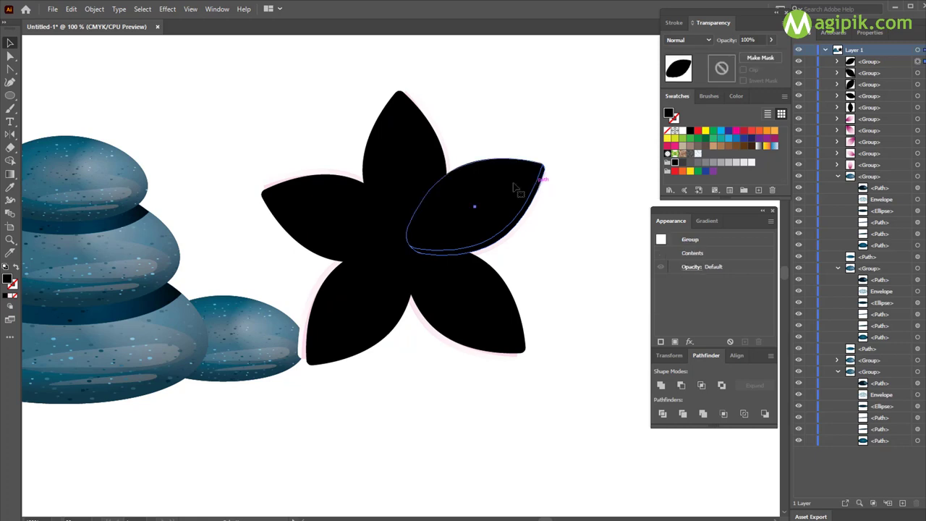
{"action": "left_click", "coordinate": [508, 334]}
{"action": "left_click", "coordinate": [372, 321]}
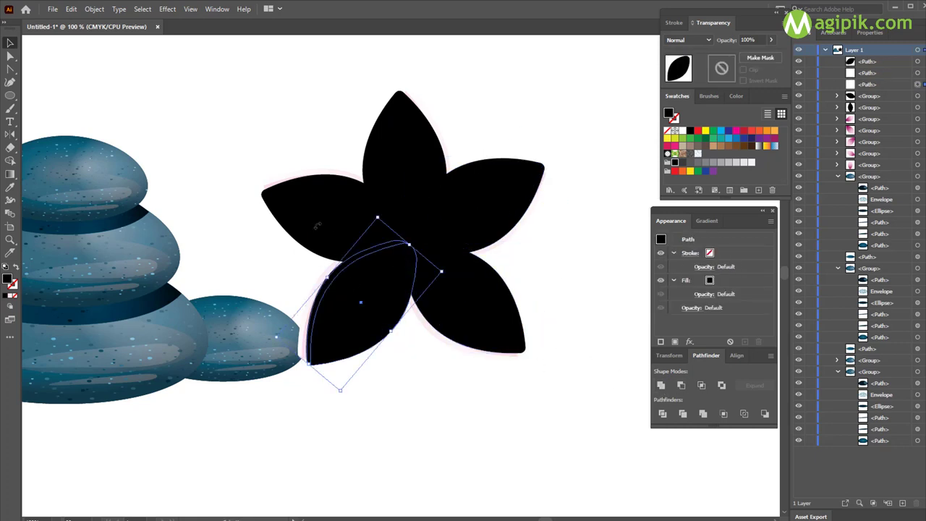
{"action": "left_click", "coordinate": [317, 225]}
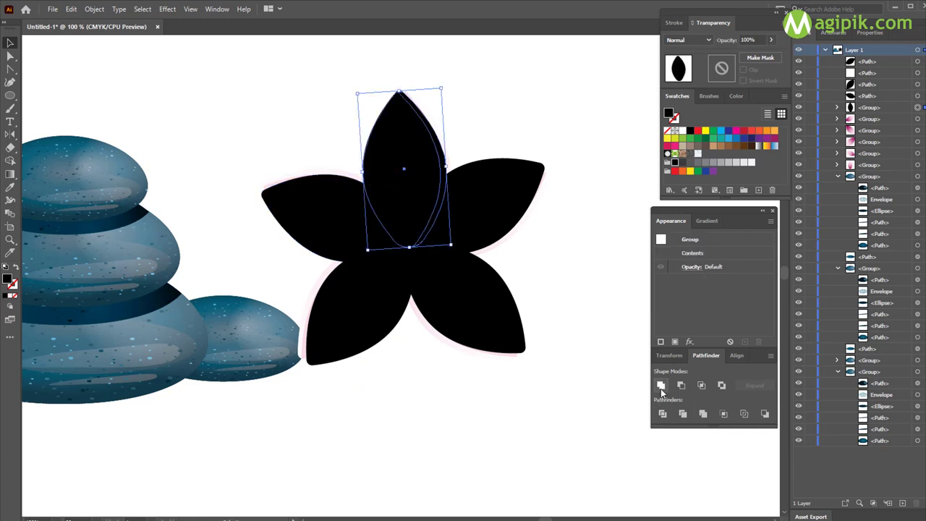
{"action": "left_click", "coordinate": [471, 310], "text": "shift"}
{"action": "left_click", "coordinate": [376, 322], "text": "shift"}
{"action": "left_click", "coordinate": [343, 222], "text": "shift"}
{"action": "left_click", "coordinate": [496, 212], "text": "shift"}
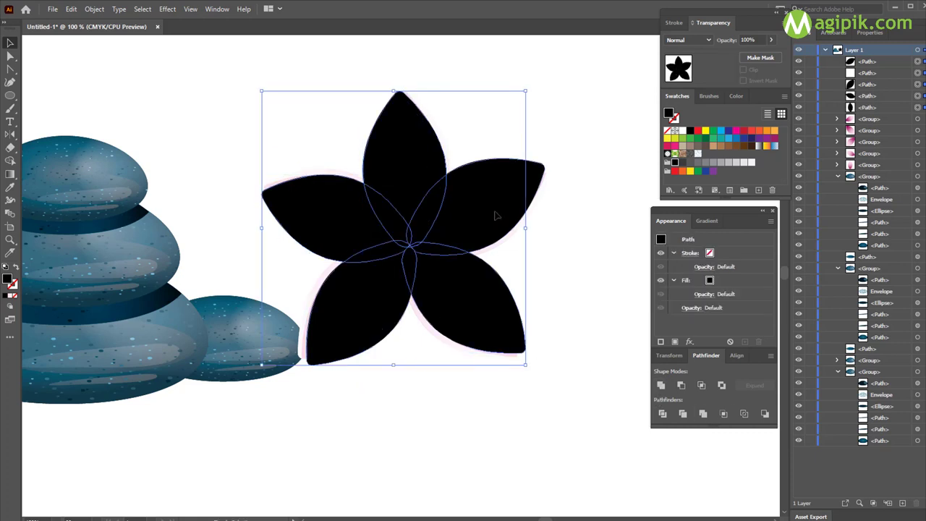
{"action": "key", "text": "ctrl+shift+bracketleft"}
{"action": "left_click", "coordinate": [531, 402]}
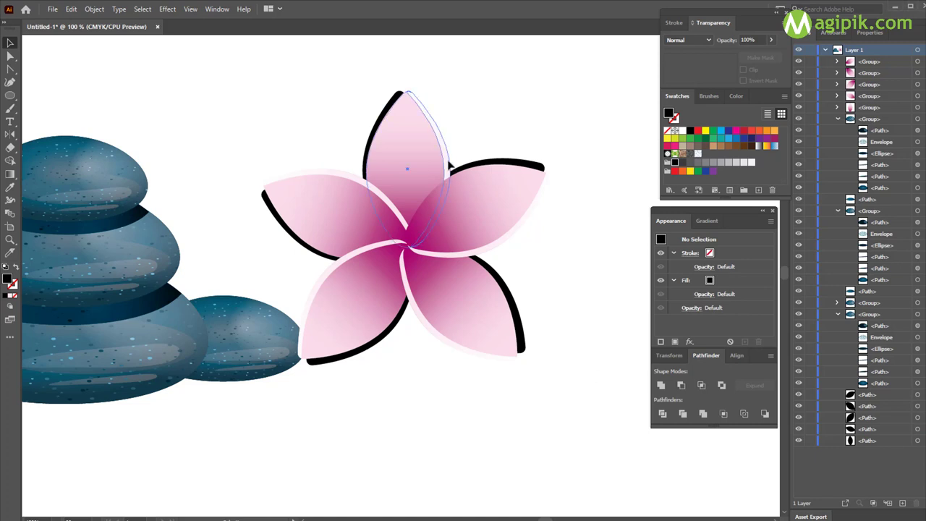
Step: Simplify the top pink petal's shape and ungroup its parts
{"action": "left_click", "coordinate": [449, 167]}
{"action": "right_click", "coordinate": [449, 167]}
{"action": "left_click", "coordinate": [481, 267]}
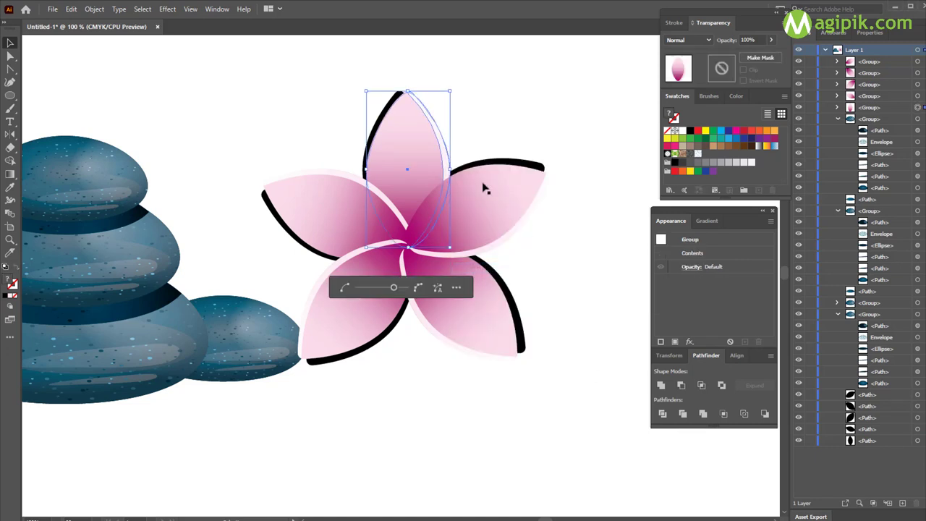
{"action": "right_click", "coordinate": [444, 164]}
{"action": "left_click", "coordinate": [496, 254]}
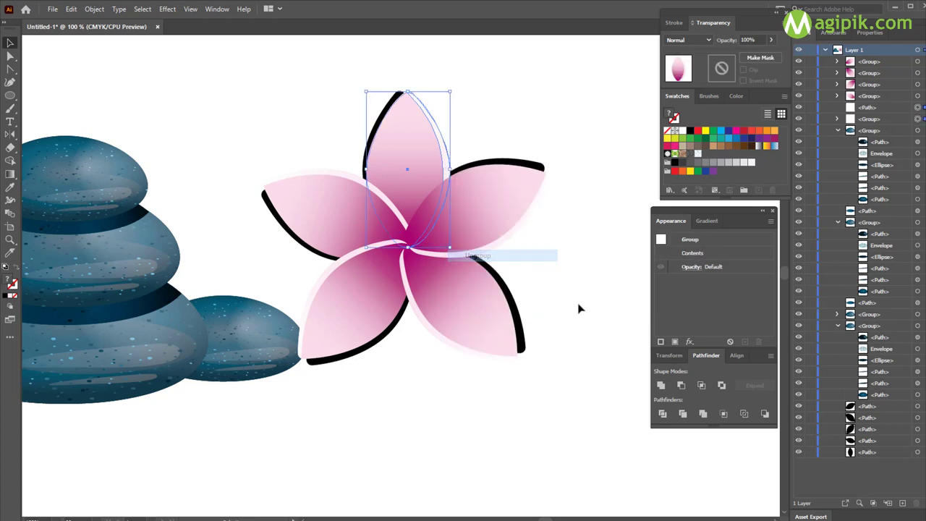
{"action": "left_click", "coordinate": [578, 306]}
Step: Bring the top petal's thin edge path to the front
{"action": "left_click", "coordinate": [447, 166]}
{"action": "key", "text": "ctrl+shift+bracketright"}
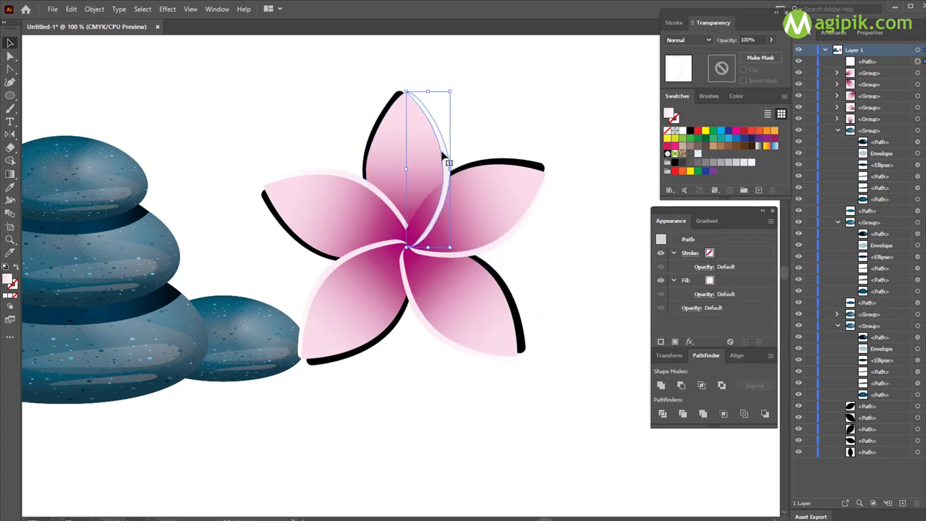
{"action": "left_click", "coordinate": [557, 292]}
{"action": "left_click", "coordinate": [418, 192]}
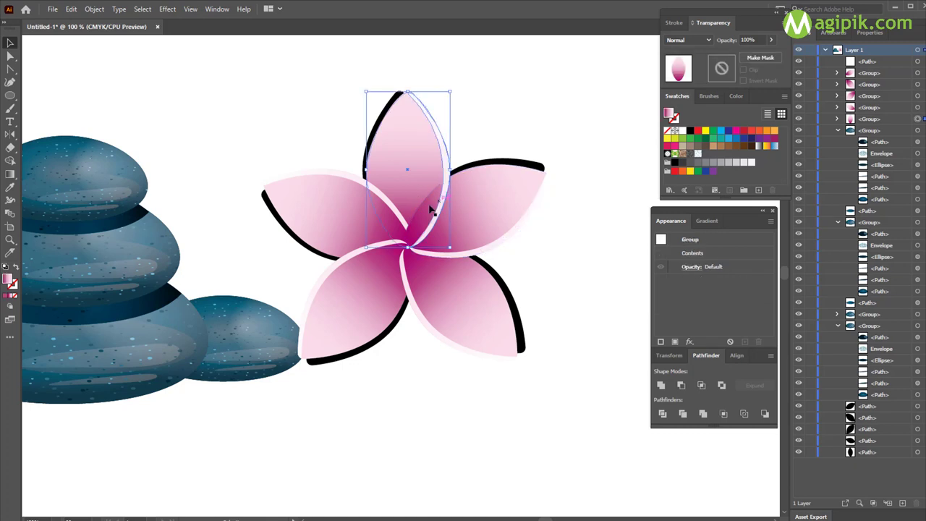
{"action": "key", "text": "ctrl+shift+a"}
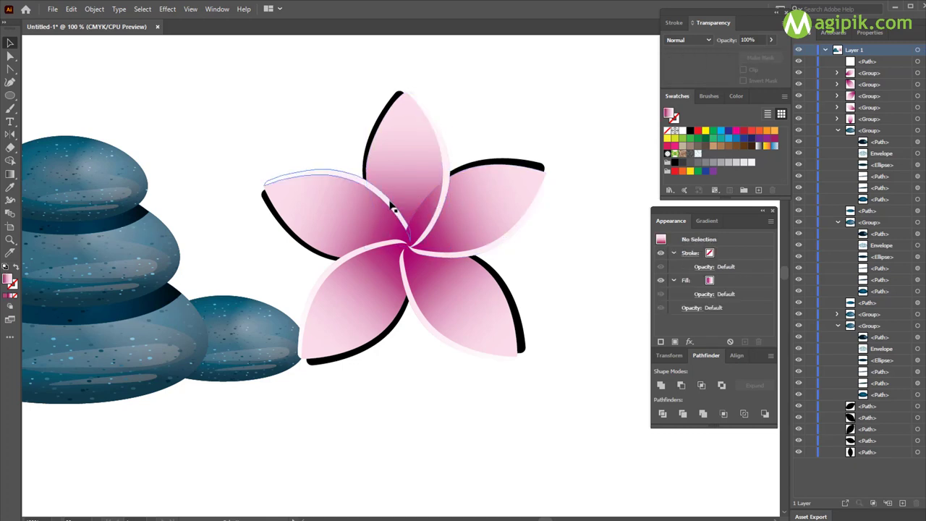
Step: Ungroup the left and bottom-left petals
{"action": "right_click", "coordinate": [390, 201]}
{"action": "left_click", "coordinate": [441, 297]}
{"action": "key", "text": "ctrl+shift+a"}
{"action": "left_click", "coordinate": [382, 243]}
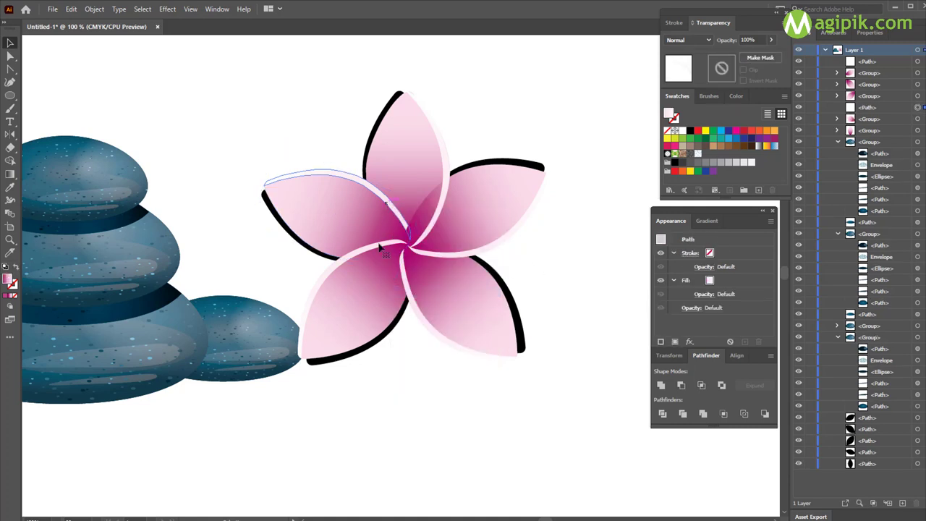
{"action": "left_click", "coordinate": [367, 267]}
{"action": "right_click", "coordinate": [367, 267]}
{"action": "left_click", "coordinate": [403, 362]}
Step: Ungroup the bottom-right and top-right petals
{"action": "left_click", "coordinate": [451, 320]}
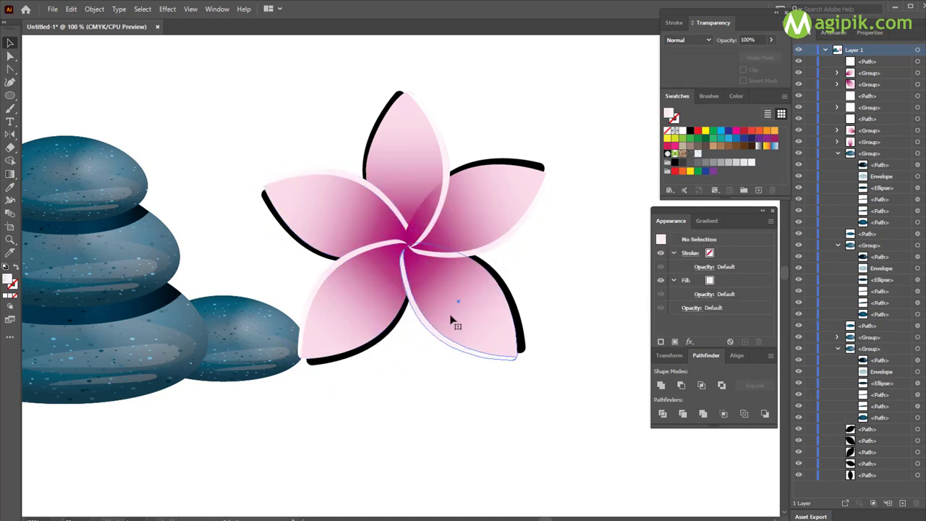
{"action": "right_click", "coordinate": [454, 311]}
{"action": "left_click", "coordinate": [481, 406]}
{"action": "right_click", "coordinate": [500, 206]}
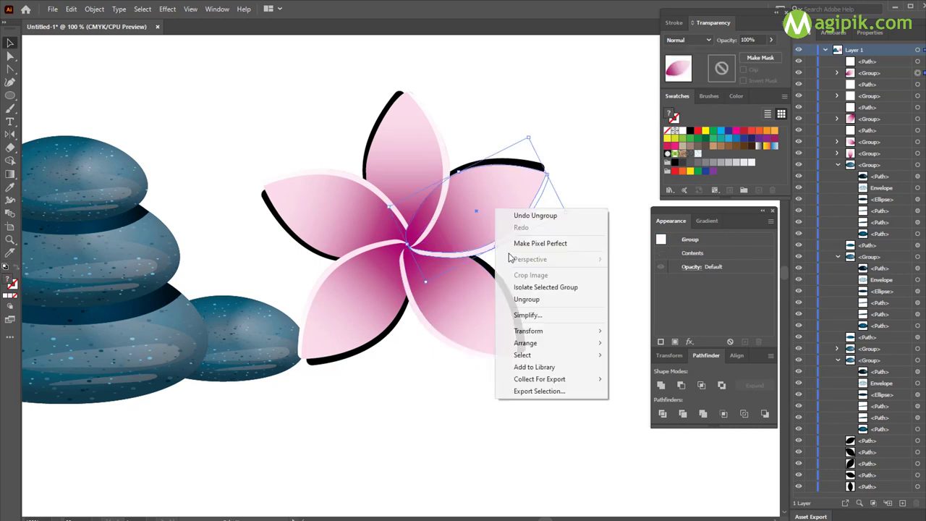
{"action": "left_click", "coordinate": [547, 299]}
{"action": "key", "text": "ctrl+shift+a"}
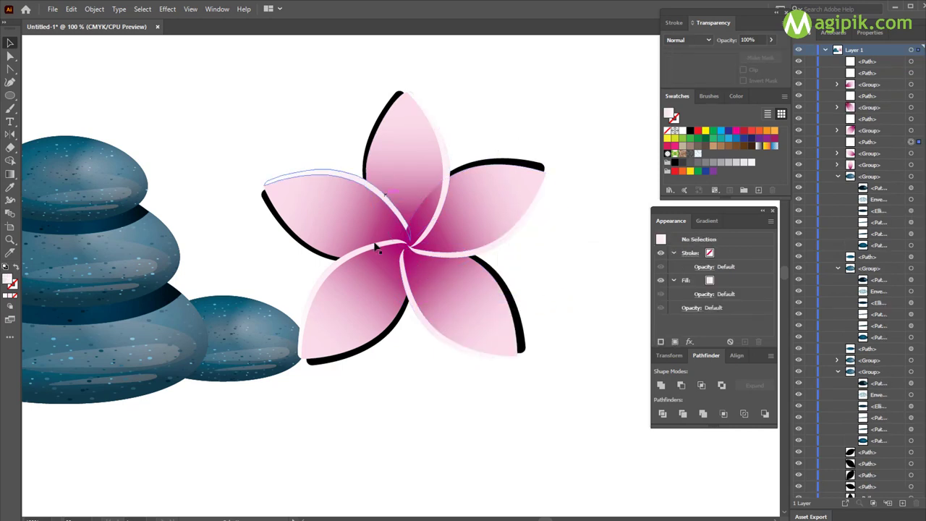
Step: Nudge the left petal down toward the centre and the bottom-right petal up-right
{"action": "left_click", "coordinate": [378, 248]}
{"action": "left_click", "coordinate": [407, 278], "text": "shift"}
{"action": "left_click", "coordinate": [445, 256], "text": "shift"}
{"action": "left_click", "coordinate": [437, 217], "text": "shift"}
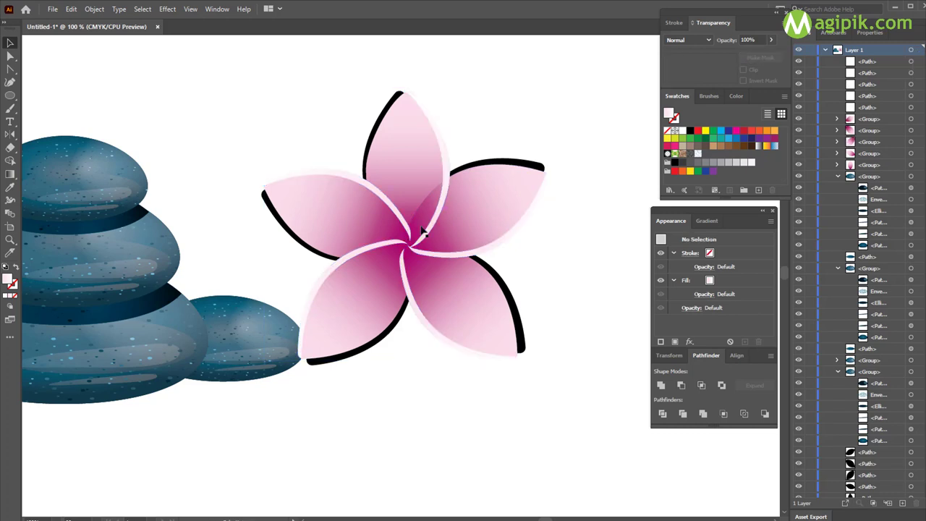
{"action": "left_click", "coordinate": [355, 206]}
{"action": "left_click", "coordinate": [369, 191], "text": "shift"}
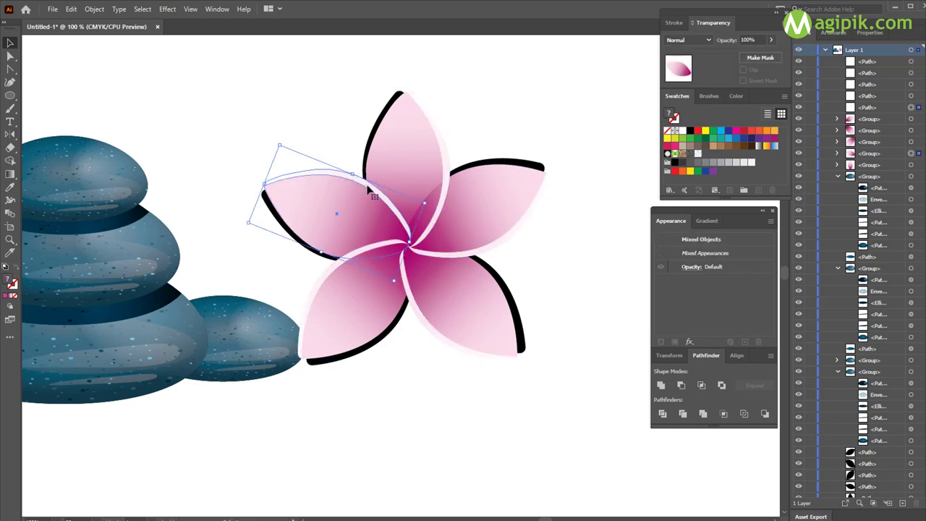
{"action": "left_click_drag", "start_coordinate": [394, 215], "coordinate": [392, 218]}
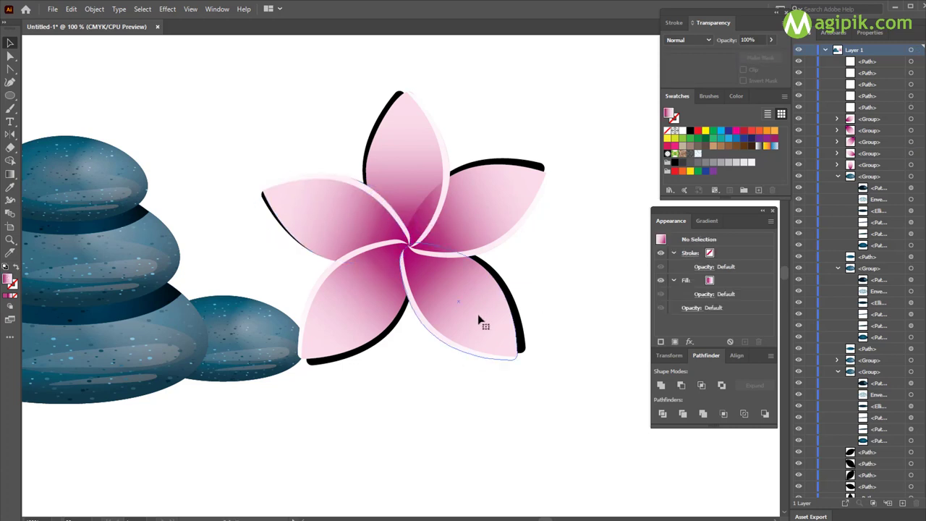
{"action": "left_click_drag", "start_coordinate": [455, 309], "coordinate": [458, 312]}
{"action": "left_click", "coordinate": [566, 291]}
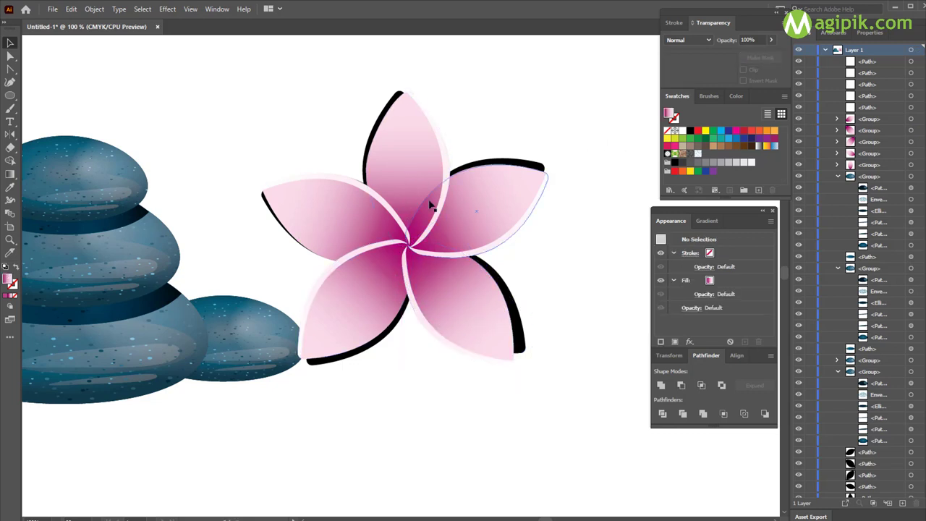
Step: Paste a copy of the top petal in front and bring it to the front
{"action": "left_click", "coordinate": [407, 183]}
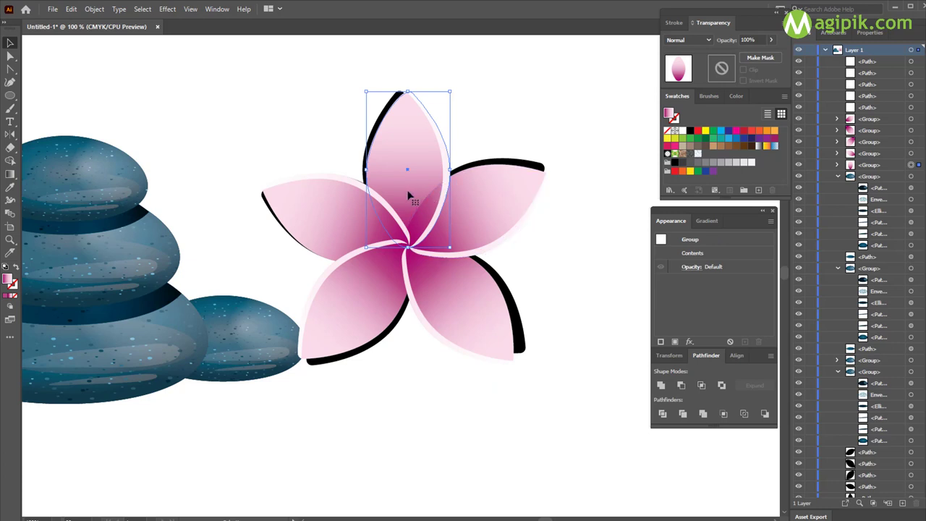
{"action": "left_click", "coordinate": [514, 114]}
{"action": "left_click", "coordinate": [407, 183]}
{"action": "key", "text": "ctrl+c"}
{"action": "key", "text": "ctrl+f"}
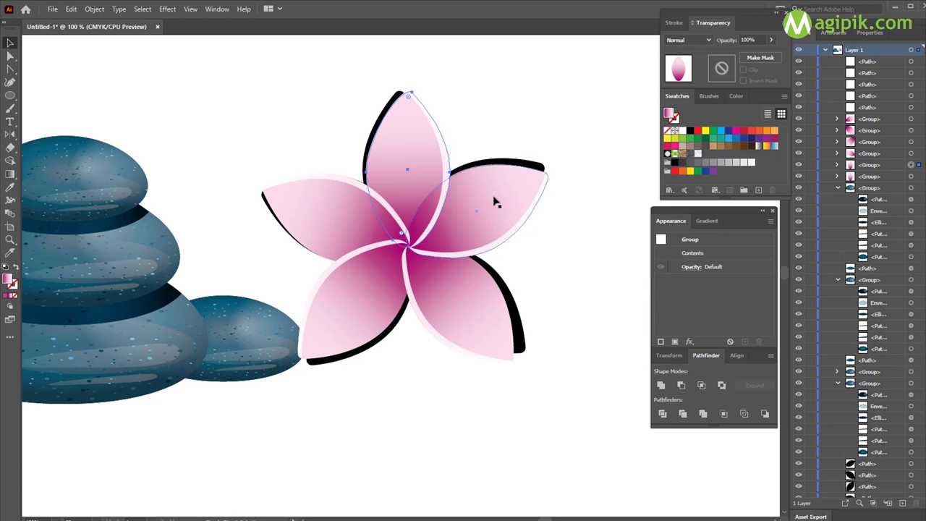
{"action": "key", "text": "ctrl+shift+bracketright"}
{"action": "left_click", "coordinate": [570, 171]}
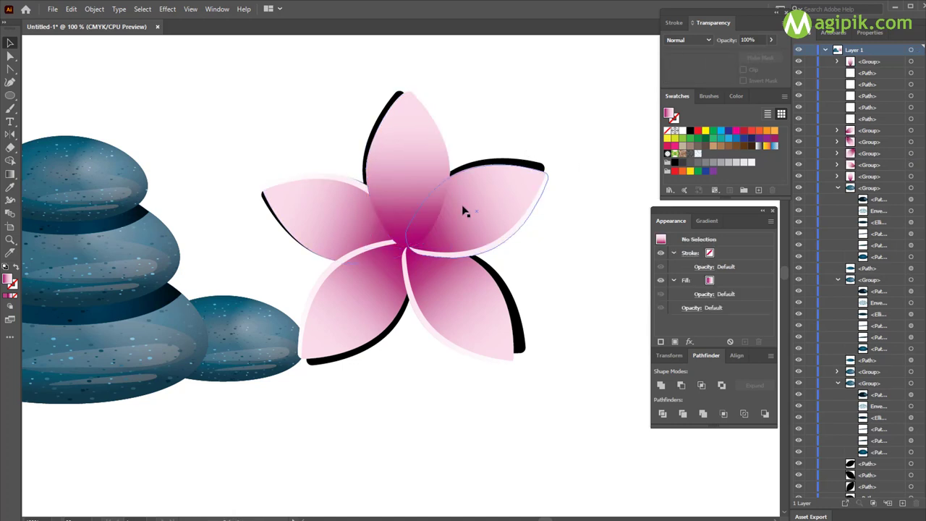
Step: Lay a darker magenta gradient across the left and top petals, top petal in front
{"action": "left_click", "coordinate": [355, 221]}
{"action": "left_click", "coordinate": [413, 170], "text": "shift"}
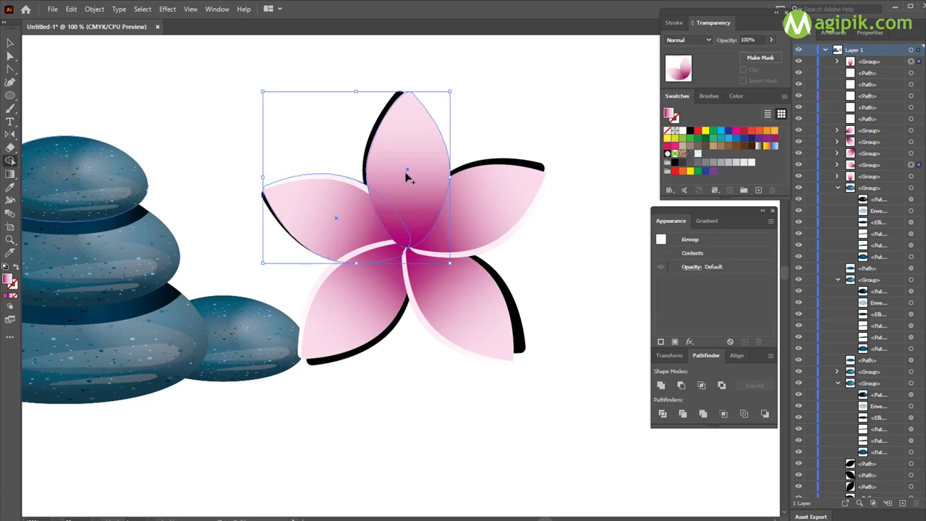
{"action": "left_click_drag", "start_coordinate": [407, 177], "coordinate": [405, 186]}
{"action": "key", "text": "v"}
{"action": "key", "text": "ctrl+shift+a"}
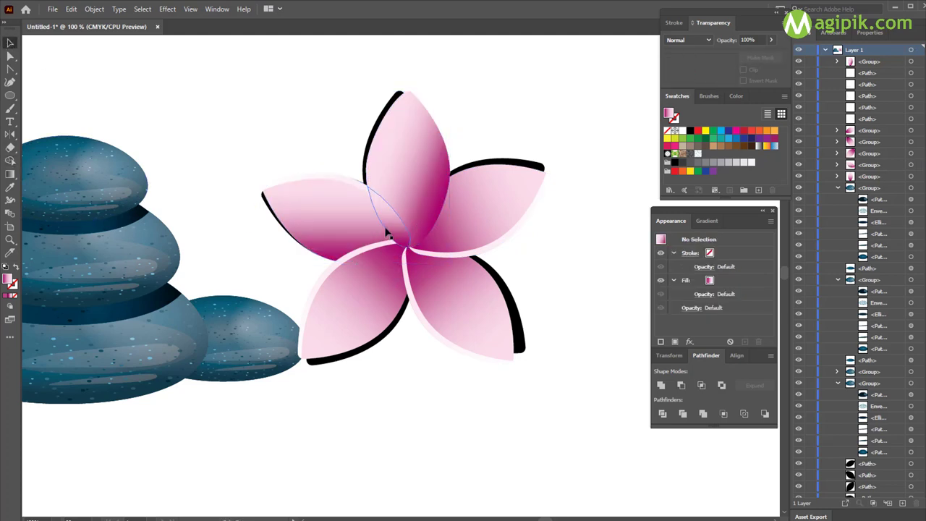
{"action": "left_click", "coordinate": [394, 189]}
{"action": "key", "text": "ctrl+shift+bracketright"}
{"action": "key", "text": "ctrl+shift+a"}
Step: Paste a copy of the top petal in front, undoing and redoing it once
{"action": "key", "text": "ctrl+f"}
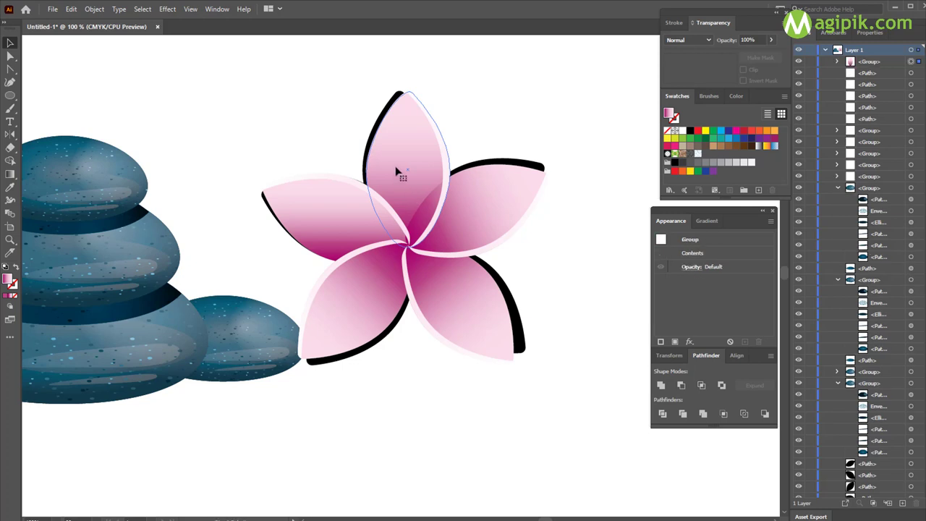
{"action": "left_click", "coordinate": [541, 109]}
{"action": "left_click", "coordinate": [391, 232]}
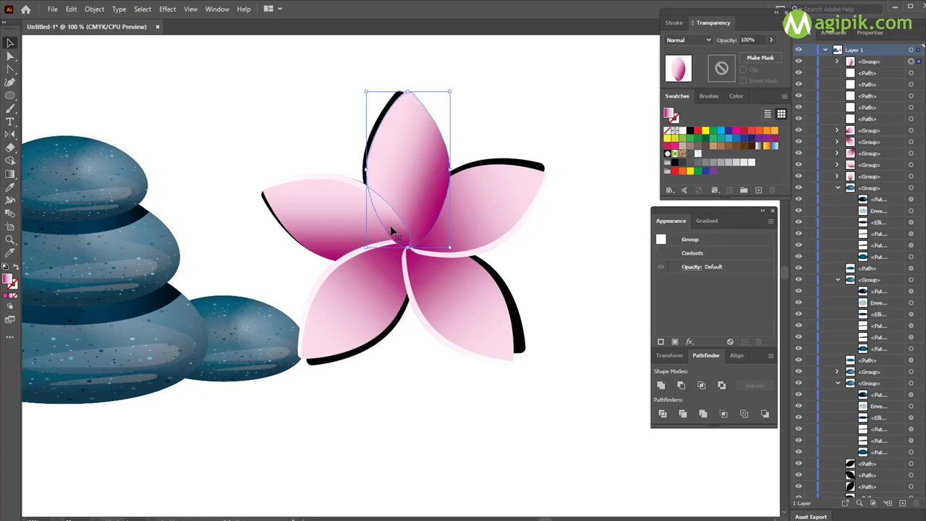
{"action": "key", "text": "ctrl+z"}
{"action": "left_click", "coordinate": [413, 177]}
{"action": "key", "text": "ctrl+f"}
{"action": "left_click", "coordinate": [492, 114]}
Step: Ungroup the top petal and send its thin path backward
{"action": "left_click", "coordinate": [389, 221]}
{"action": "right_click", "coordinate": [392, 217]}
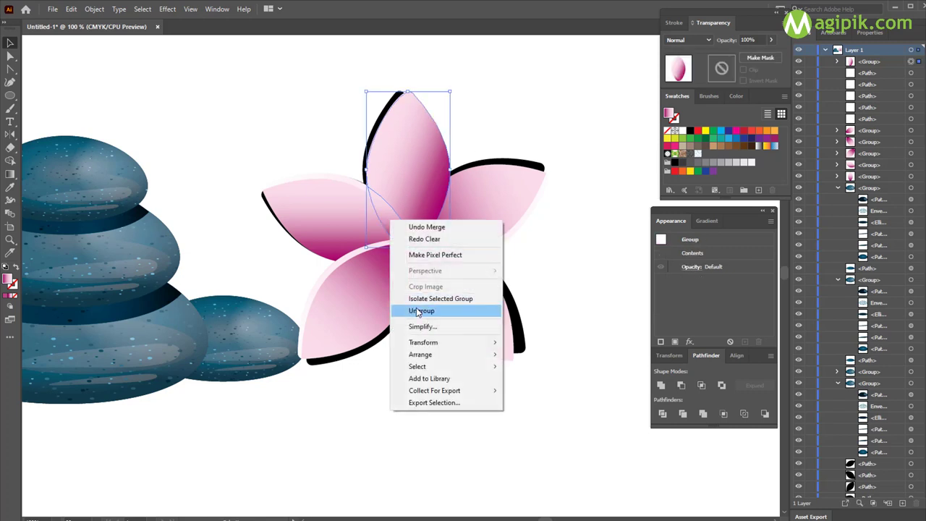
{"action": "left_click", "coordinate": [409, 312]}
{"action": "left_click", "coordinate": [409, 367]}
{"action": "left_click", "coordinate": [401, 239]}
{"action": "key", "text": "ctrl+["}
{"action": "key", "text": "ctrl+shift+a"}
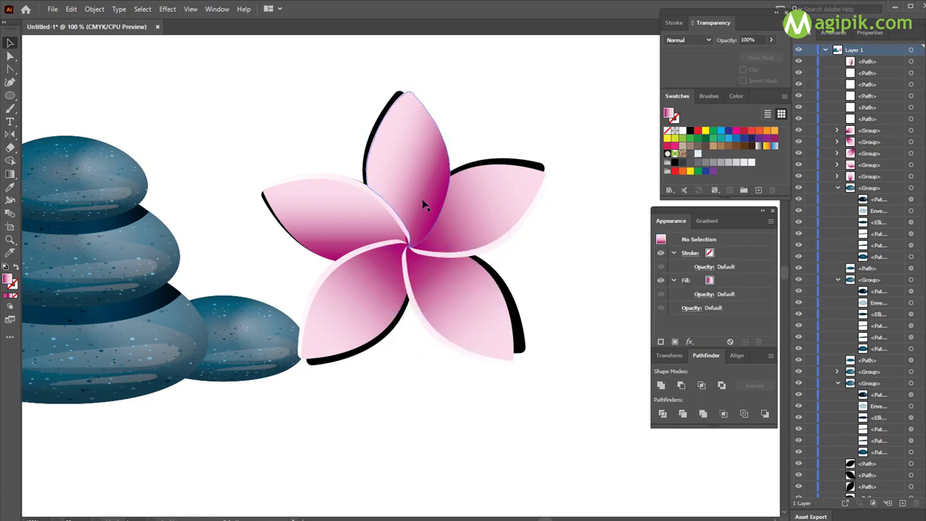
Step: Select the top petal's paths, including its black shadow, by marquee
{"action": "left_click", "coordinate": [431, 192]}
{"action": "left_click_drag", "start_coordinate": [351, 59], "coordinate": [451, 123]}
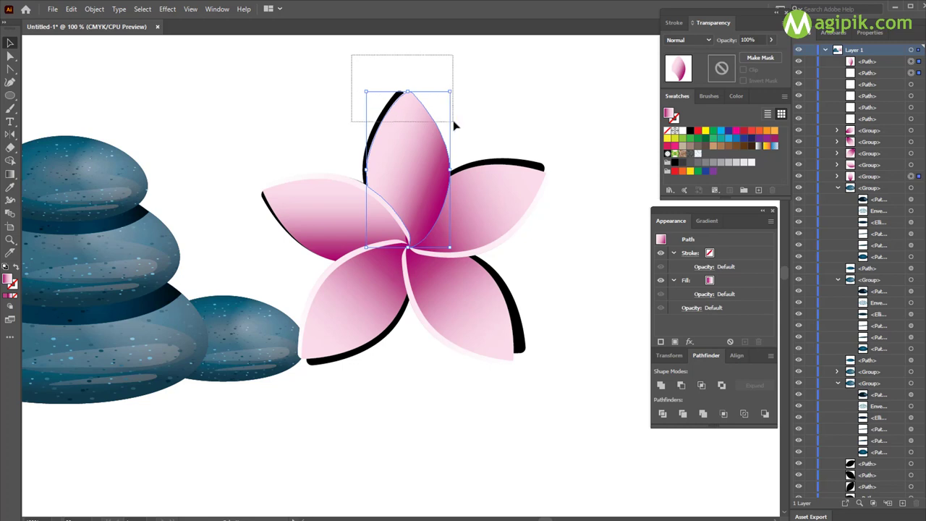
{"action": "left_click", "coordinate": [448, 121]}
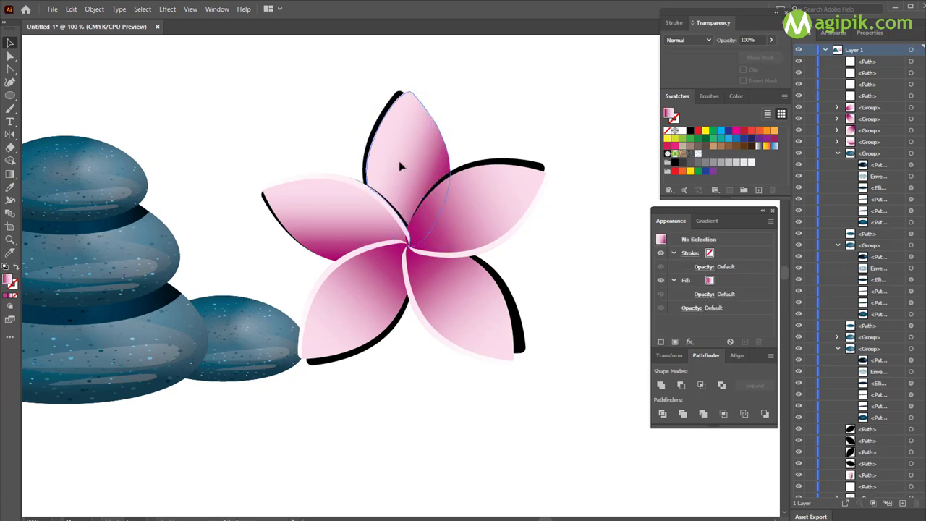
{"action": "left_click", "coordinate": [399, 161]}
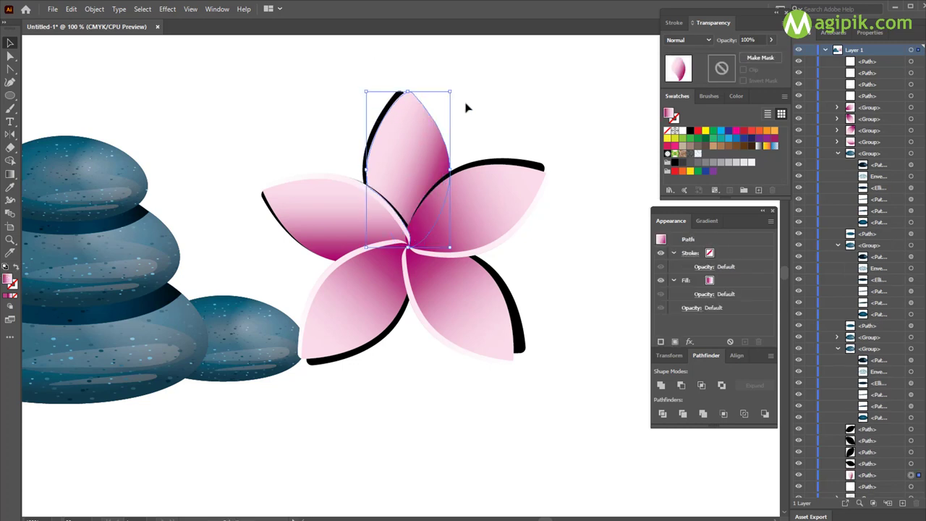
{"action": "mouse_move", "coordinate": [466, 103]}
{"action": "left_mouse_down"}
{"action": "mouse_move", "coordinate": [431, 129]}
{"action": "mouse_move", "coordinate": [445, 131]}
{"action": "left_mouse_up"}
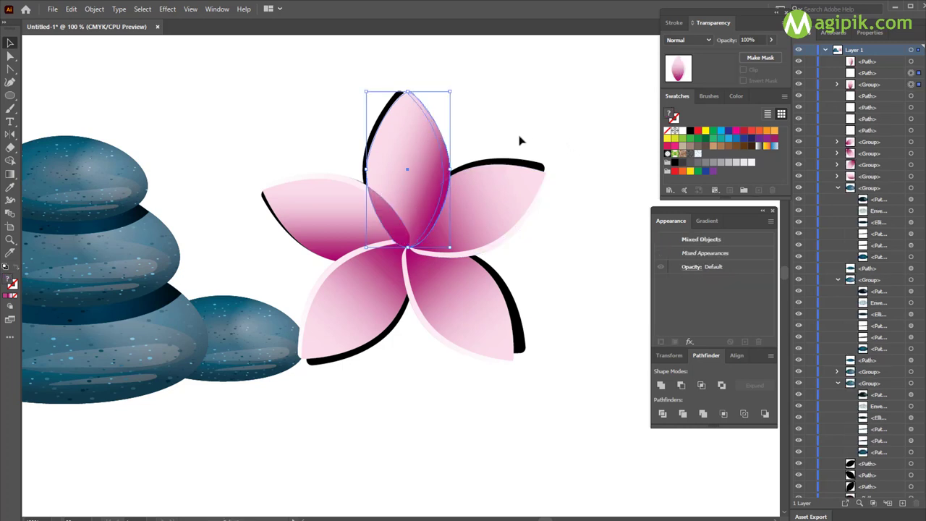
Step: Group the top petal with its outline and adjust that outline slightly
{"action": "key", "text": "ctrl+g"}
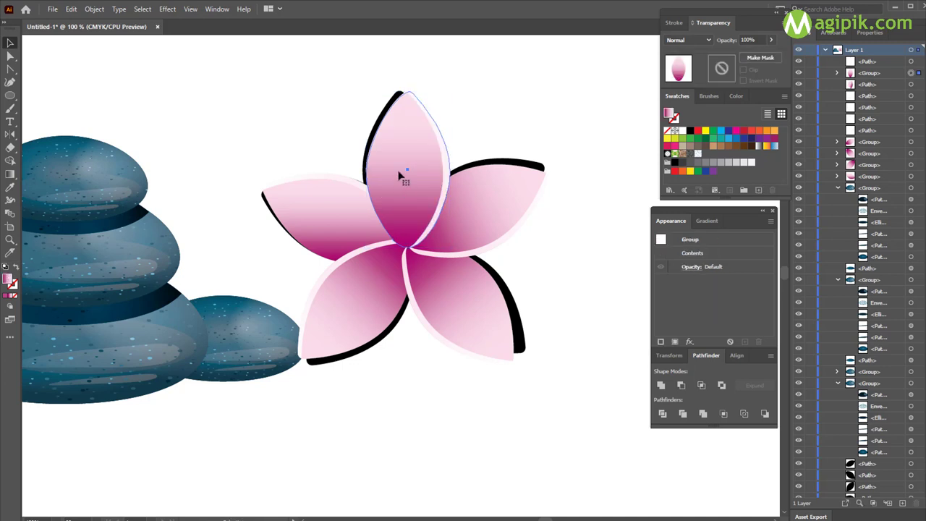
{"action": "left_click_drag", "start_coordinate": [390, 107], "coordinate": [472, 114]}
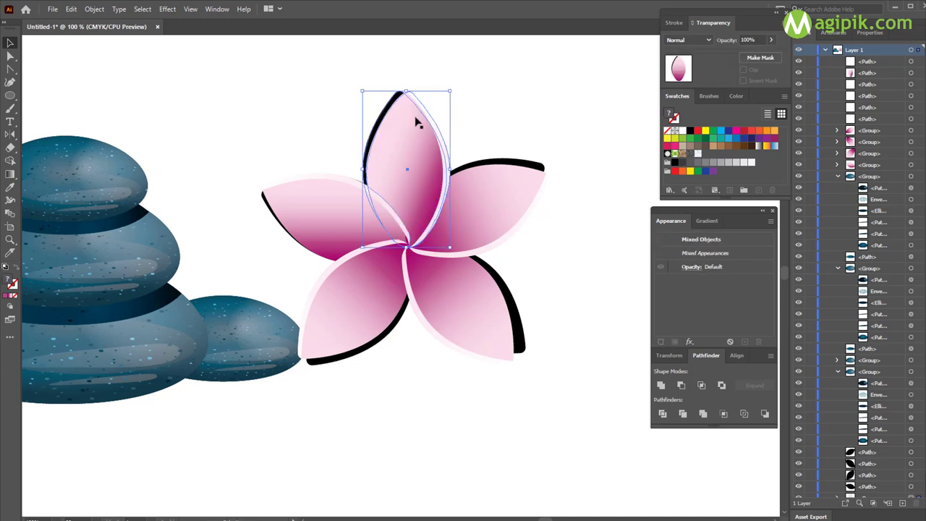
{"action": "left_click", "coordinate": [472, 113]}
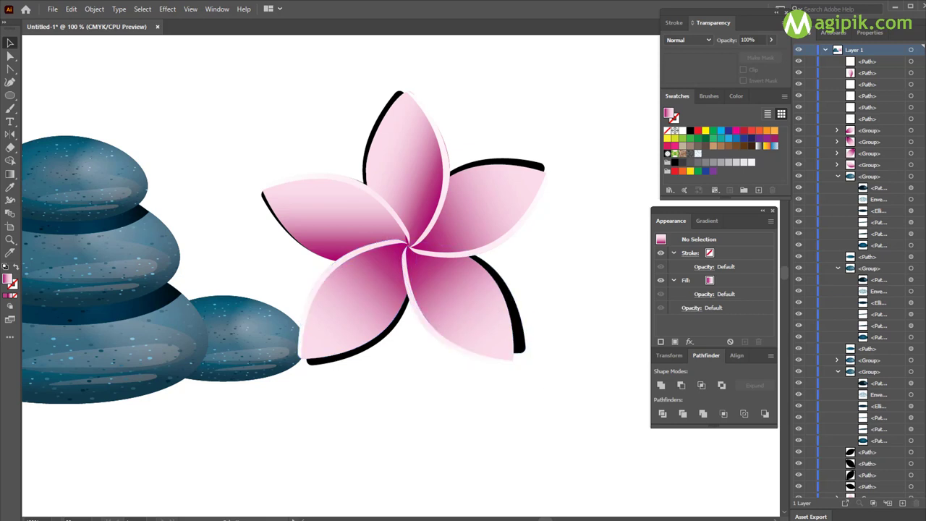
Step: Tilt the lower-right petal's black shadow slightly, then select the left, top and right shadows too
{"action": "left_click", "coordinate": [526, 348]}
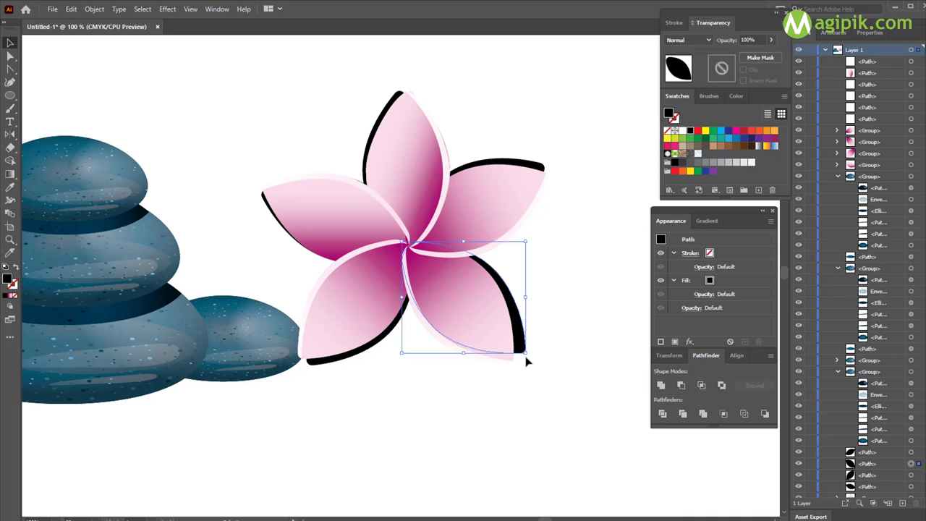
{"action": "left_click_drag", "start_coordinate": [528, 363], "coordinate": [527, 362]}
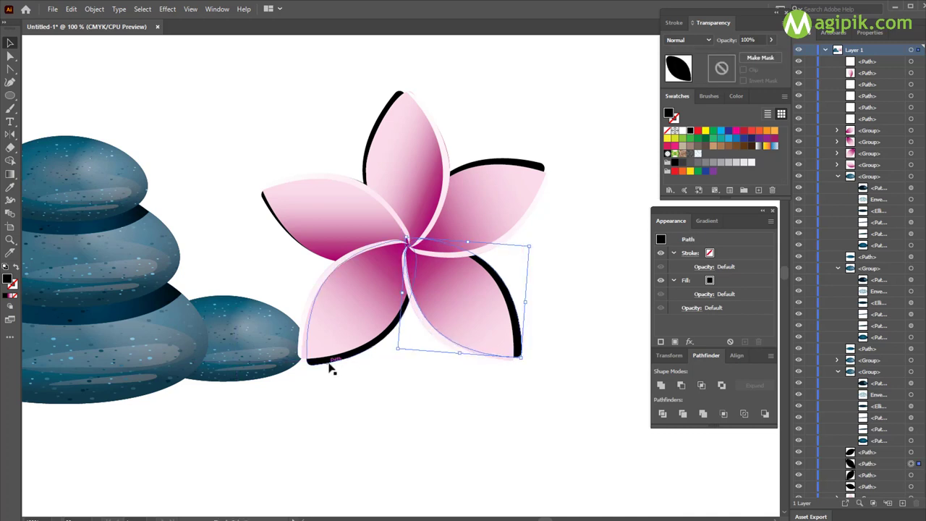
{"action": "left_click", "coordinate": [264, 201], "text": "shift"}
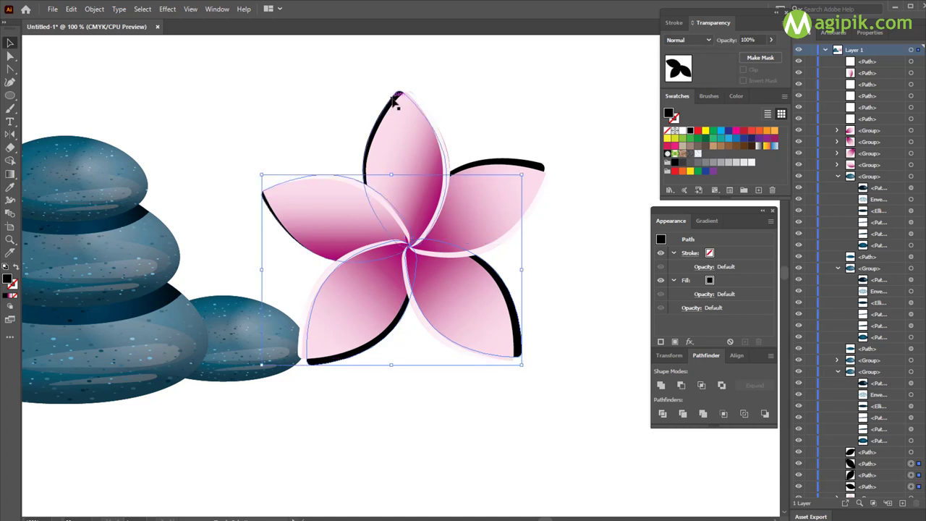
{"action": "left_click", "coordinate": [396, 98], "text": "shift"}
{"action": "left_click", "coordinate": [545, 168], "text": "shift"}
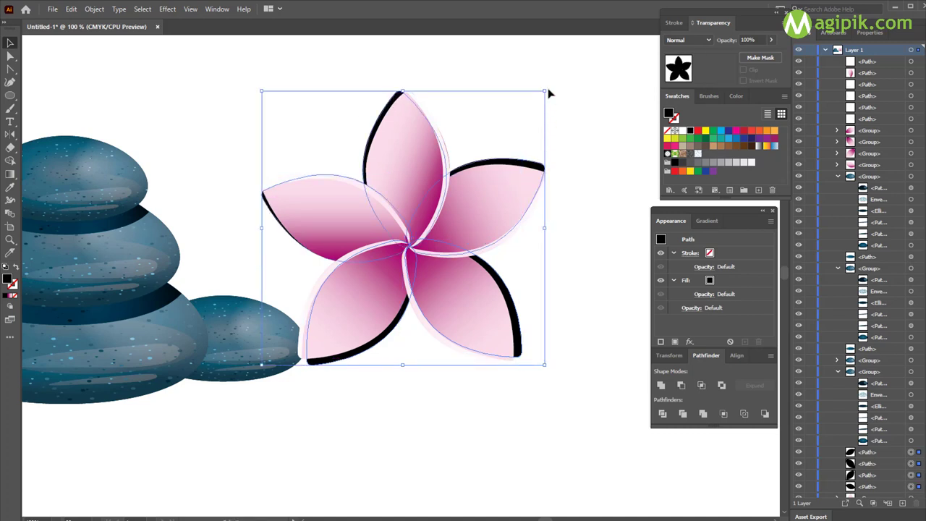
Step: Rotate all the black shadows about 36° so they sit between the pink petals
{"action": "left_click_drag", "start_coordinate": [548, 89], "coordinate": [566, 135]}
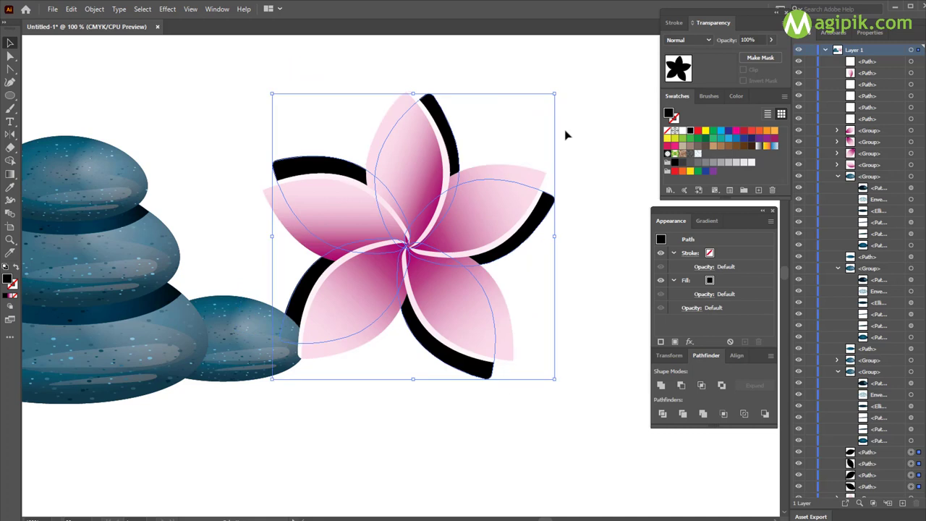
{"action": "left_click", "coordinate": [569, 308]}
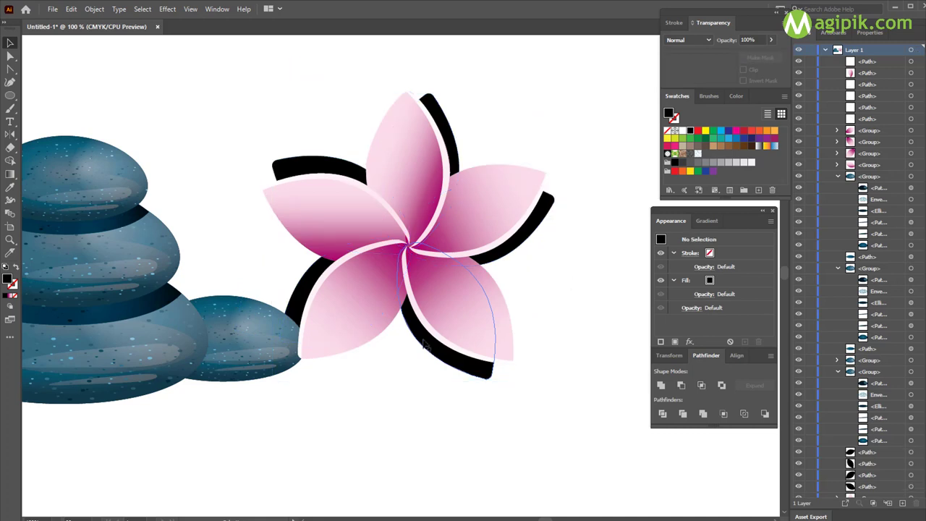
{"action": "left_click", "coordinate": [430, 329]}
{"action": "left_click", "coordinate": [364, 318], "text": "shift"}
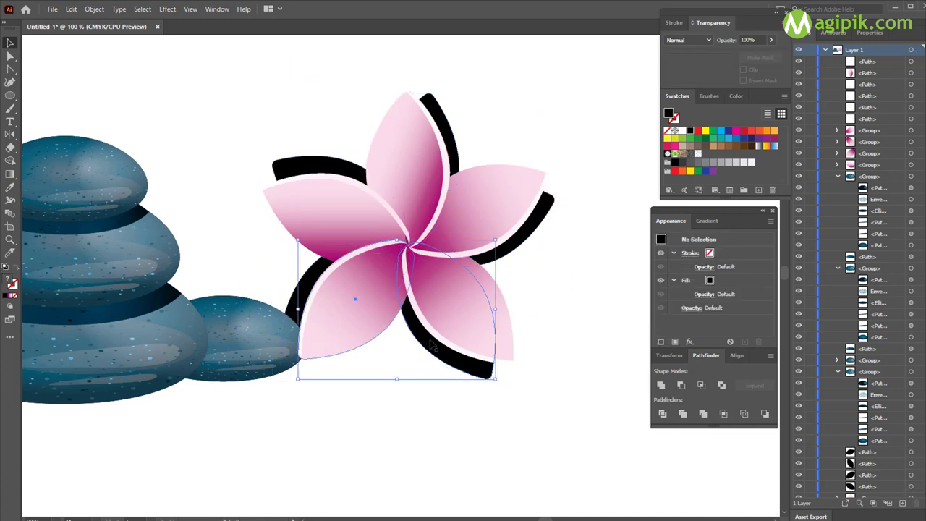
{"action": "left_click", "coordinate": [481, 320]}
{"action": "left_click", "coordinate": [544, 306]}
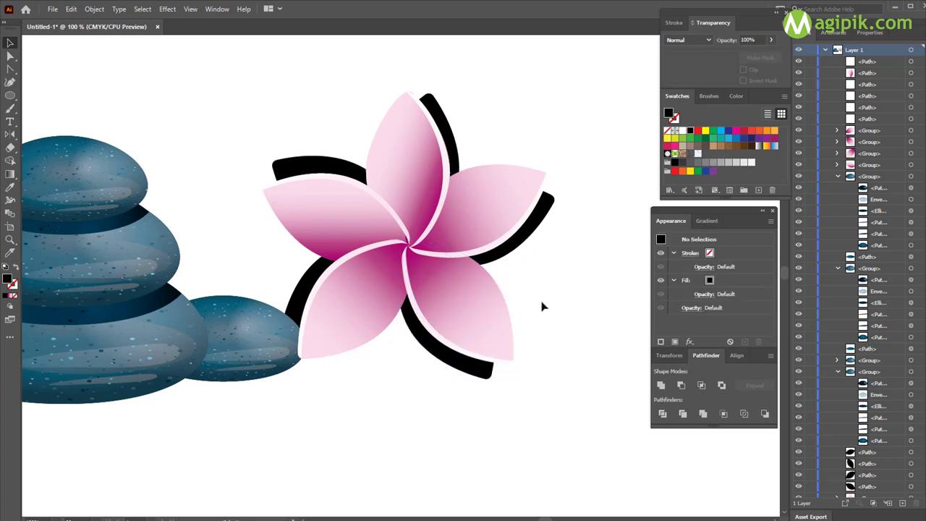
Step: Bring the black shadow in front of the lower-right pink petal
{"action": "left_click", "coordinate": [426, 348]}
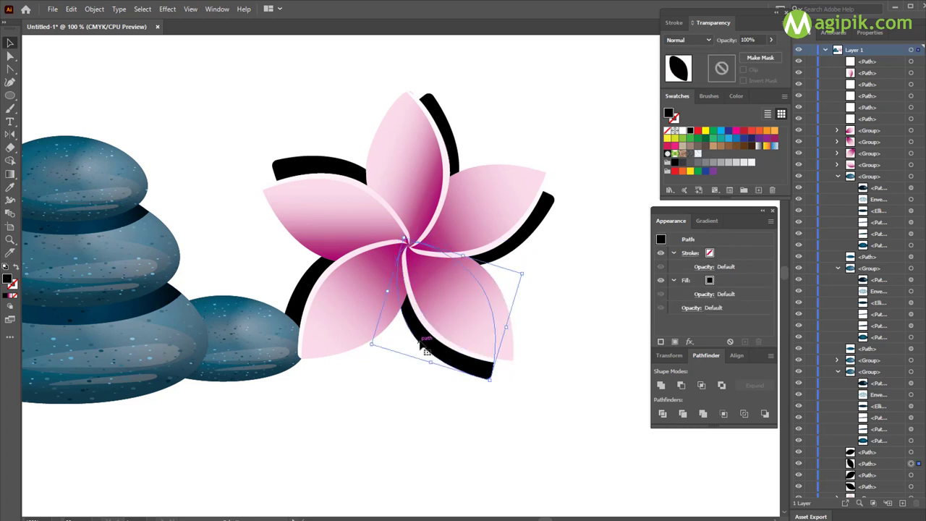
{"action": "left_click", "coordinate": [355, 320], "text": "shift"}
{"action": "left_click", "coordinate": [403, 393]}
{"action": "left_click", "coordinate": [454, 367]}
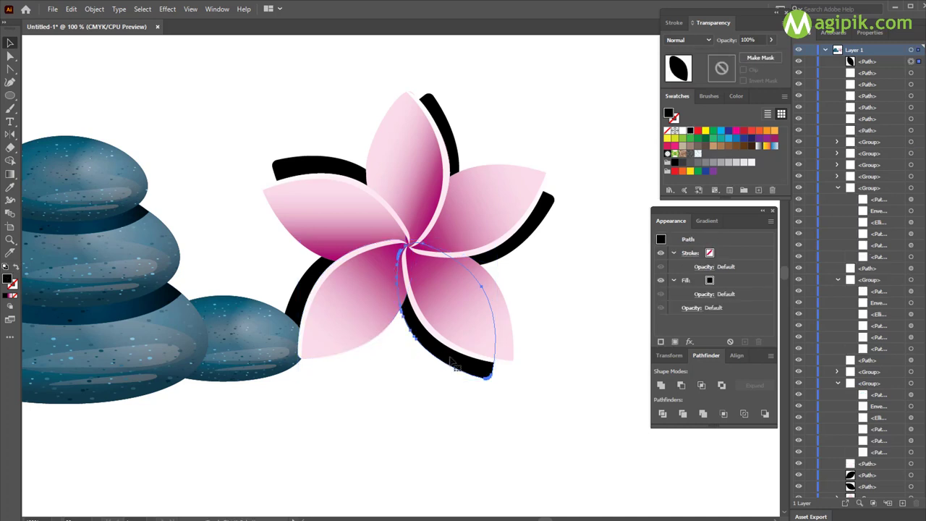
{"action": "key", "text": "ctrl+shift+bracketright"}
{"action": "left_click", "coordinate": [409, 417]}
Step: Give the black leaf shape the lower-left petal group's pink gradient
{"action": "left_click", "coordinate": [382, 325]}
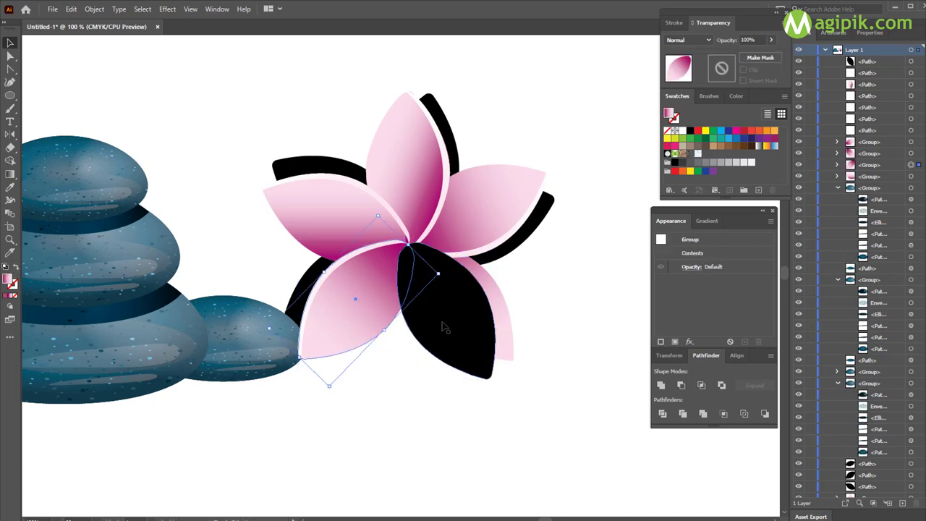
{"action": "left_click", "coordinate": [433, 318], "text": "shift"}
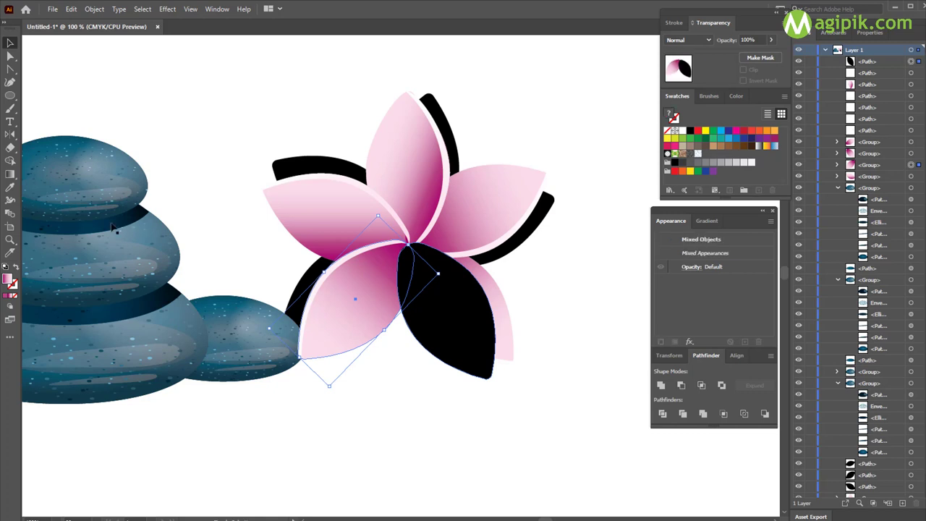
{"action": "left_click", "coordinate": [10, 161]}
{"action": "left_click", "coordinate": [10, 43]}
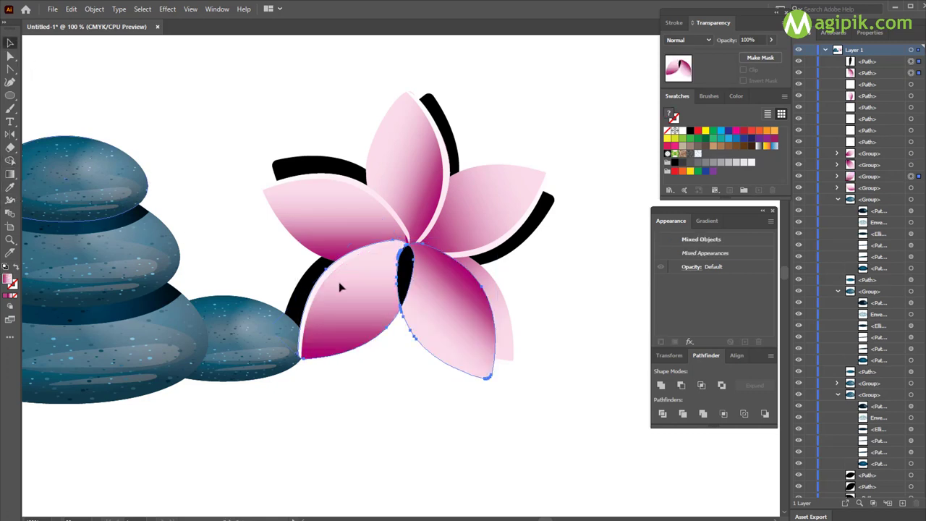
Step: Delete the extra lower-right overlay petal path
{"action": "key", "text": "ctrl+shift+a"}
{"action": "left_click", "coordinate": [450, 311]}
{"action": "key", "text": "Delete"}
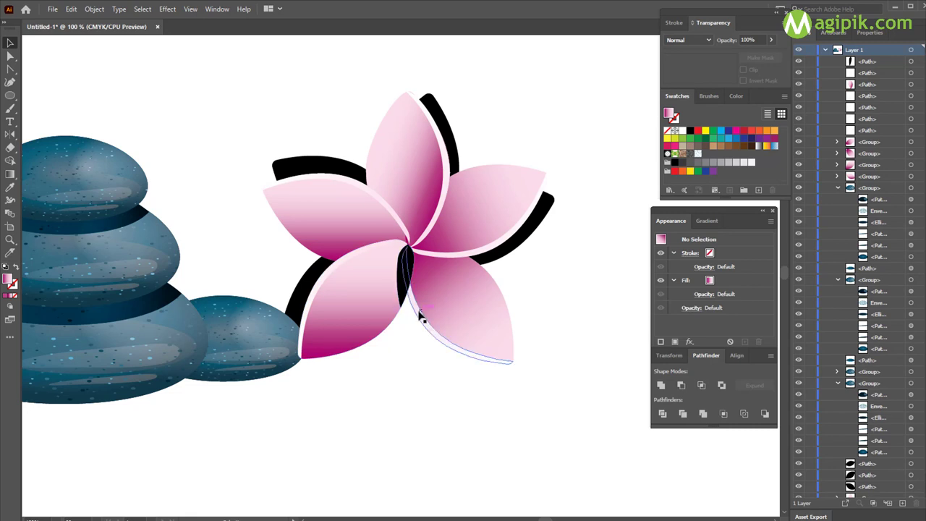
Step: Send one black shadow back a level and select the remaining black shadows
{"action": "left_click", "coordinate": [422, 316]}
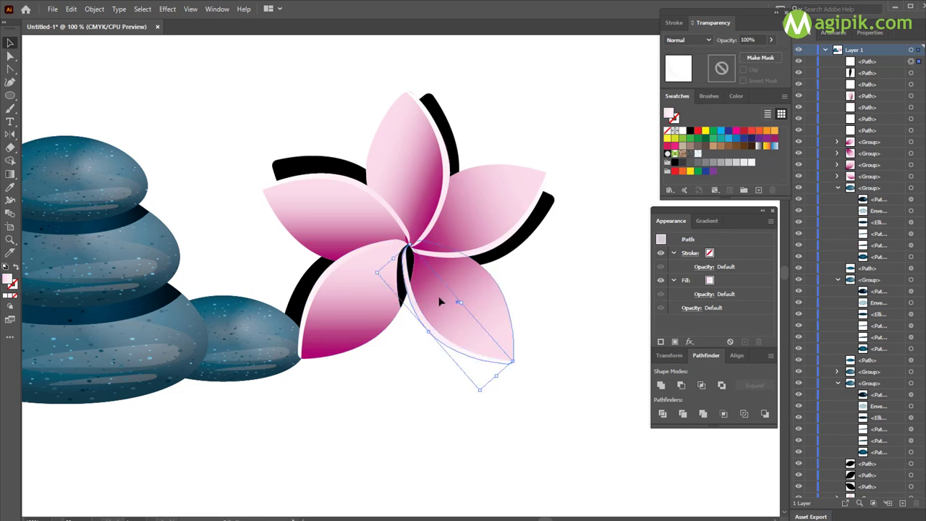
{"action": "left_click", "coordinate": [443, 299]}
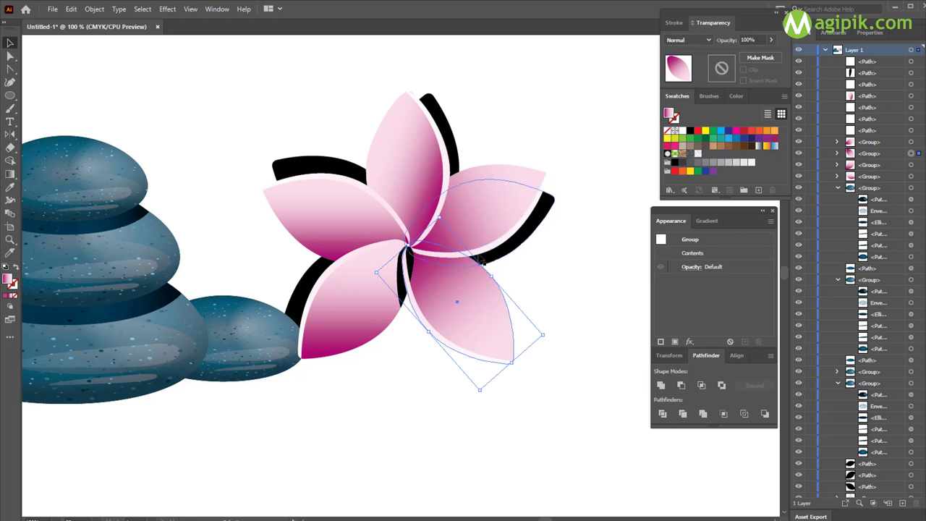
{"action": "left_click", "coordinate": [524, 247]}
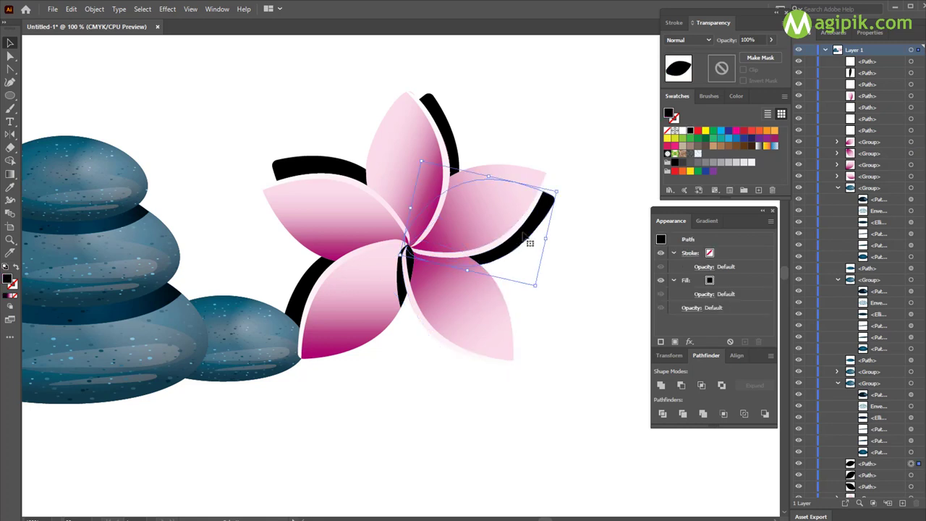
{"action": "key", "text": "ctrl+bracketleft"}
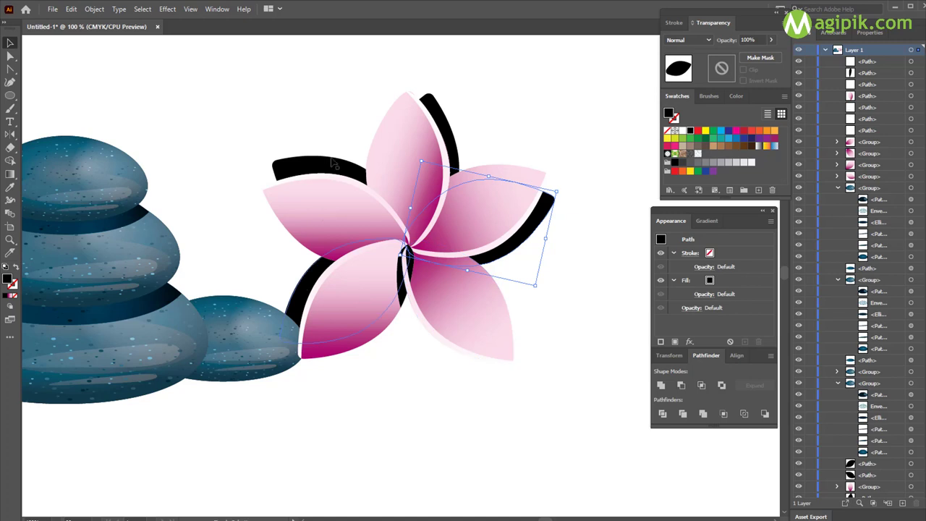
{"action": "left_click", "coordinate": [334, 165], "text": "shift"}
{"action": "left_click", "coordinate": [437, 120], "text": "shift"}
Step: Bring all the black petal shapes in front of the pink petals
{"action": "key", "text": "ctrl+shift+bracketright"}
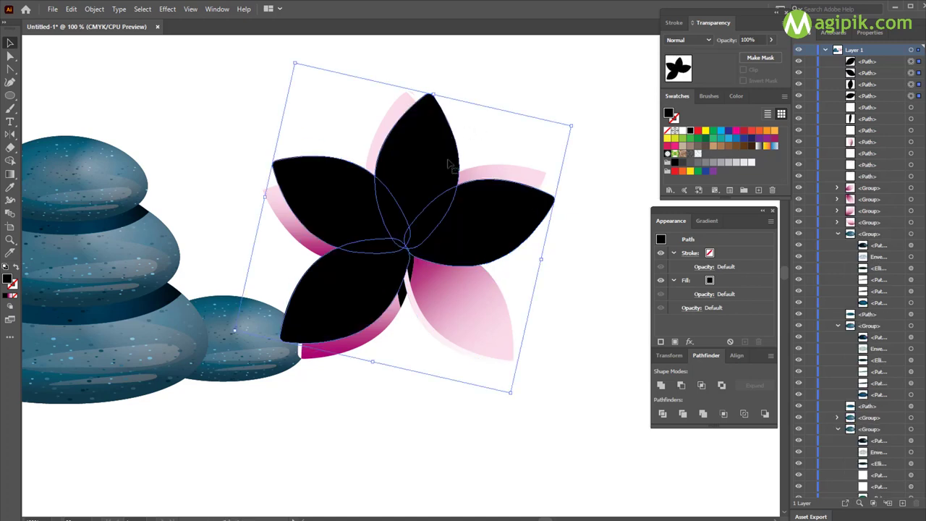
{"action": "left_click", "coordinate": [324, 314]}
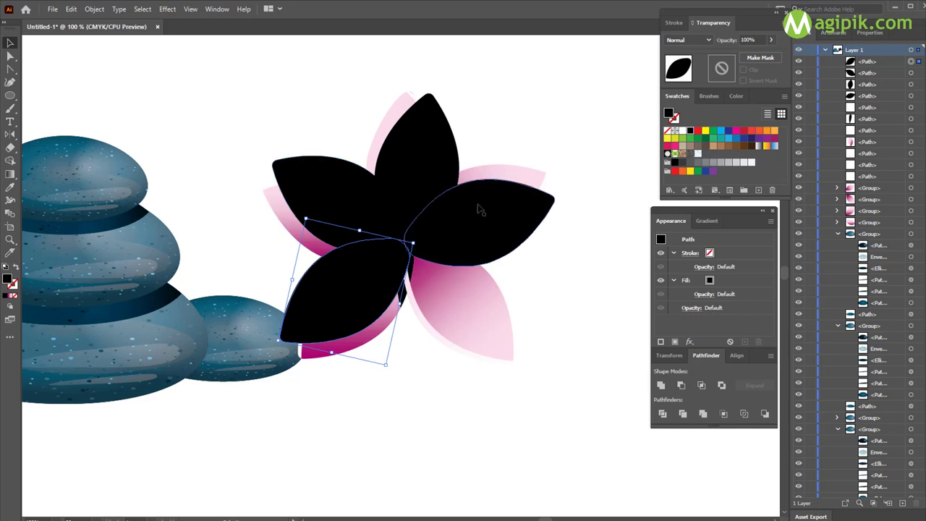
{"action": "key", "text": "ctrl+z"}
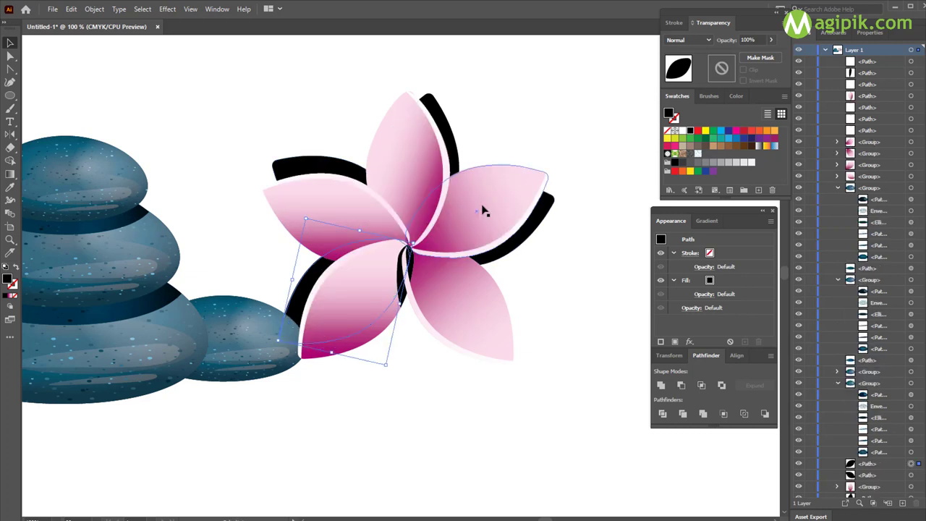
{"action": "key", "text": "ctrl+shift+bracketright"}
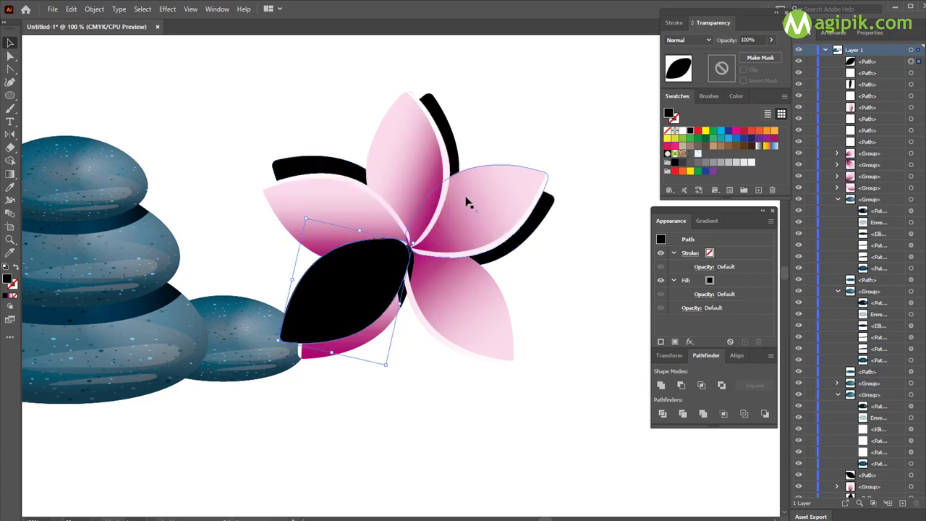
{"action": "key", "text": "ctrl+z"}
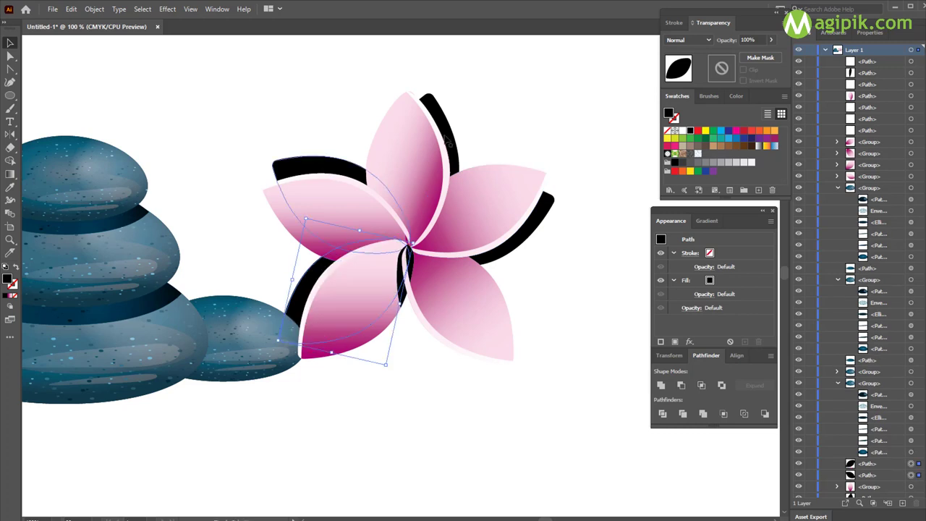
{"action": "left_click", "coordinate": [447, 139], "text": "shift"}
{"action": "left_click", "coordinate": [546, 216], "text": "shift"}
{"action": "key", "text": "ctrl+shift+bracketright"}
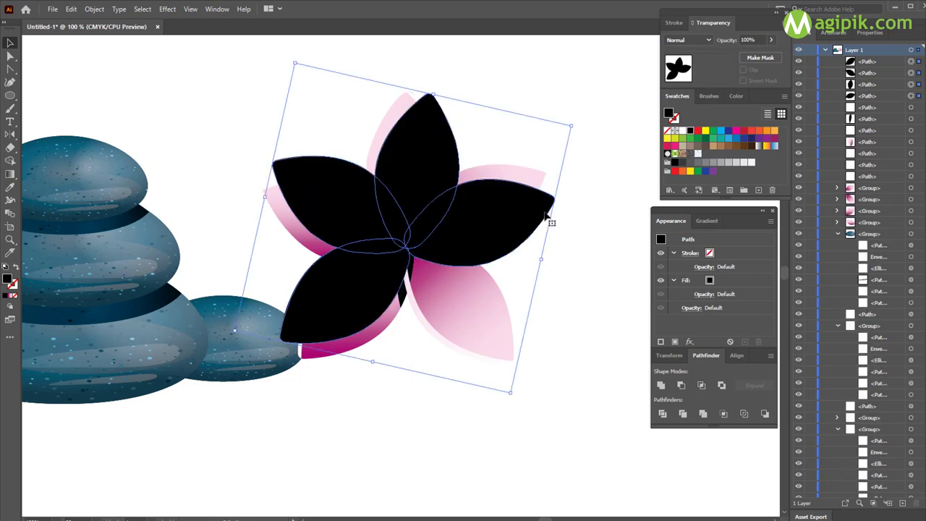
{"action": "left_click", "coordinate": [324, 388]}
Step: Shape-build the lower-left black petal's overlap, then delete the leftover black petal
{"action": "left_click", "coordinate": [324, 312]}
{"action": "left_click", "coordinate": [290, 234], "text": "shift"}
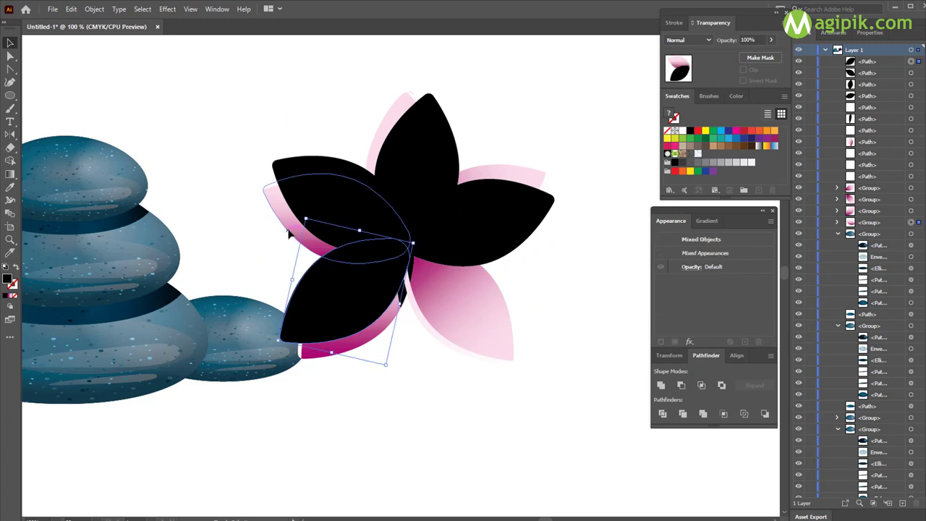
{"action": "left_click", "coordinate": [10, 161]}
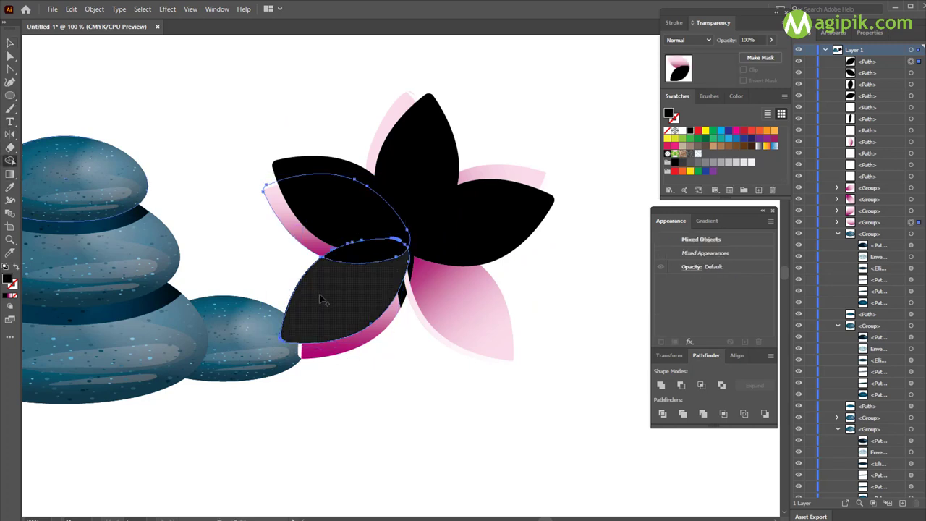
{"action": "left_click", "coordinate": [333, 300]}
{"action": "left_click", "coordinate": [334, 300]}
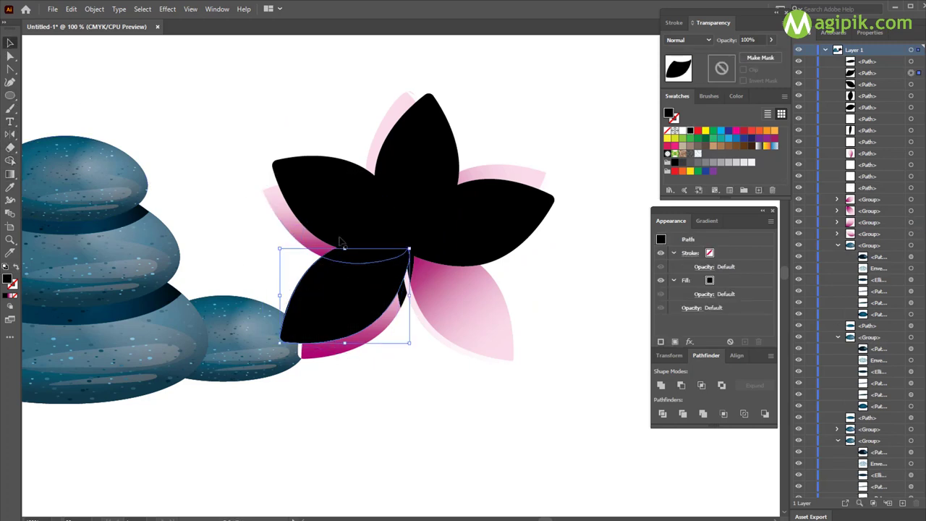
{"action": "key", "text": "Delete"}
Step: Shape-build the upper-left black petal's overlap with the top petal and delete the leftover
{"action": "left_click", "coordinate": [337, 192]}
{"action": "left_click", "coordinate": [379, 130], "text": "shift"}
{"action": "left_click", "coordinate": [10, 160]}
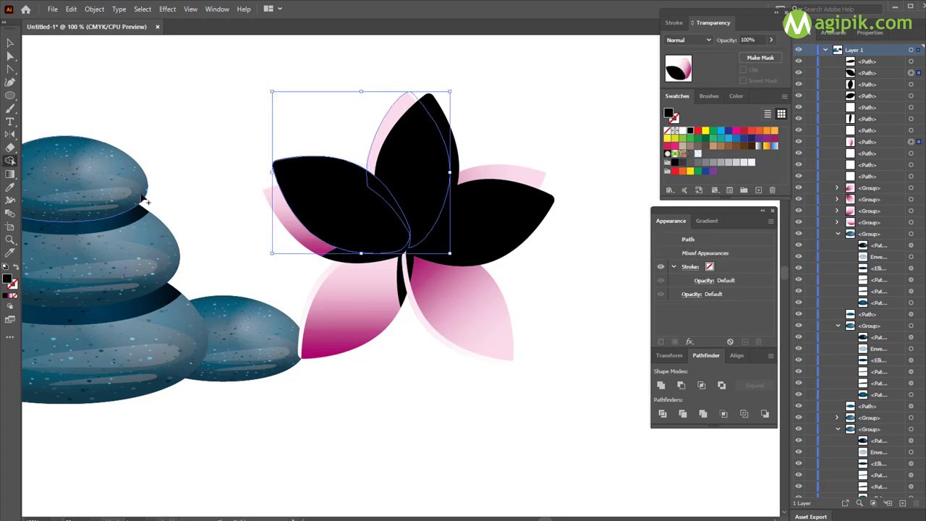
{"action": "left_click", "coordinate": [319, 211]}
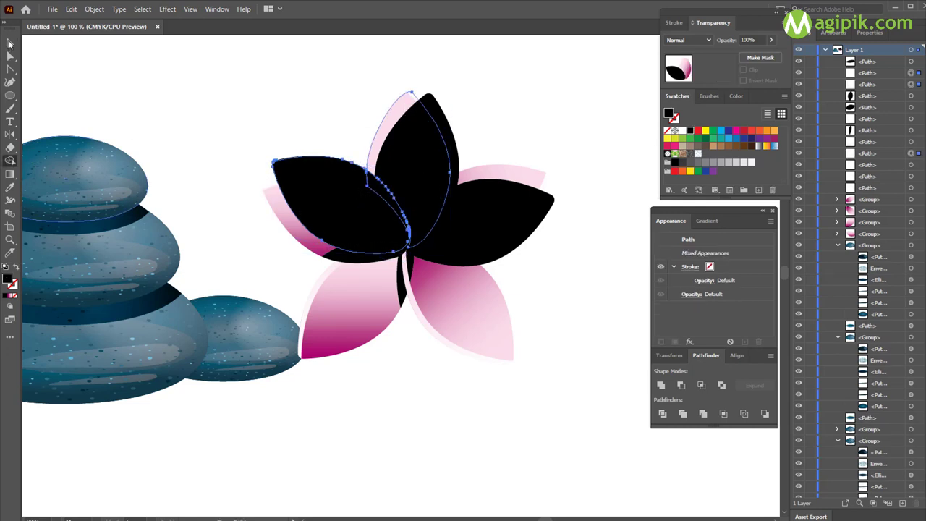
{"action": "left_click", "coordinate": [300, 188]}
{"action": "key", "text": "Delete"}
Step: Merge the top black petal's overlap with the right petal and delete the leftover
{"action": "left_click", "coordinate": [441, 169]}
{"action": "left_click", "coordinate": [492, 172], "text": "shift"}
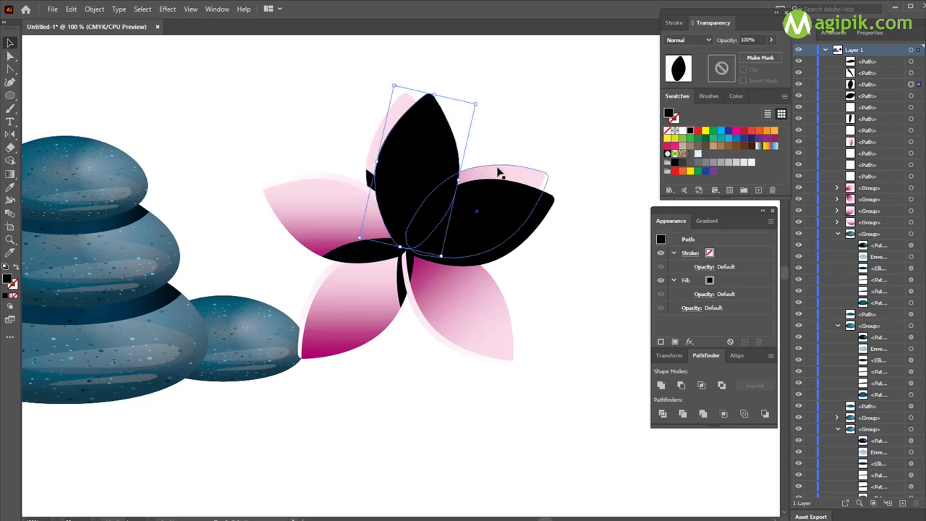
{"action": "left_click", "coordinate": [10, 160]}
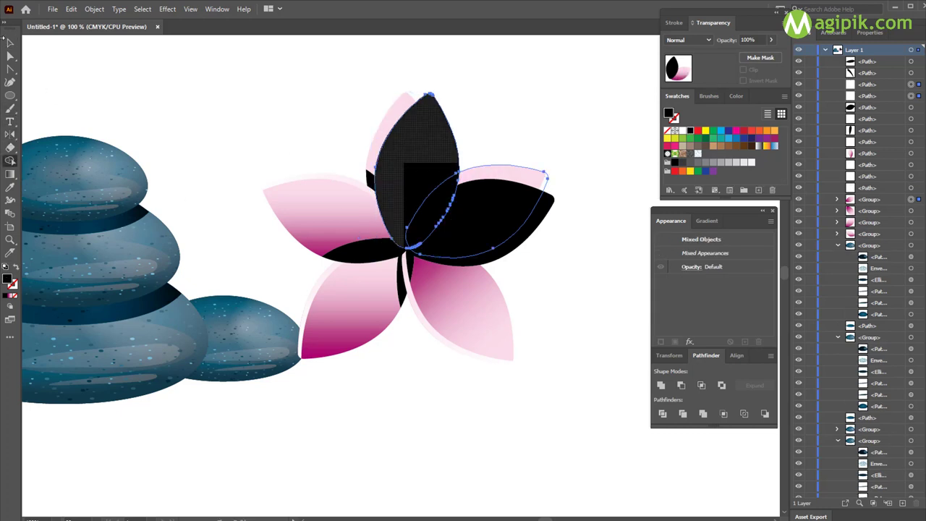
{"action": "left_click_drag", "start_coordinate": [441, 217], "coordinate": [427, 144]}
{"action": "key", "text": "v"}
{"action": "left_click", "coordinate": [420, 155]}
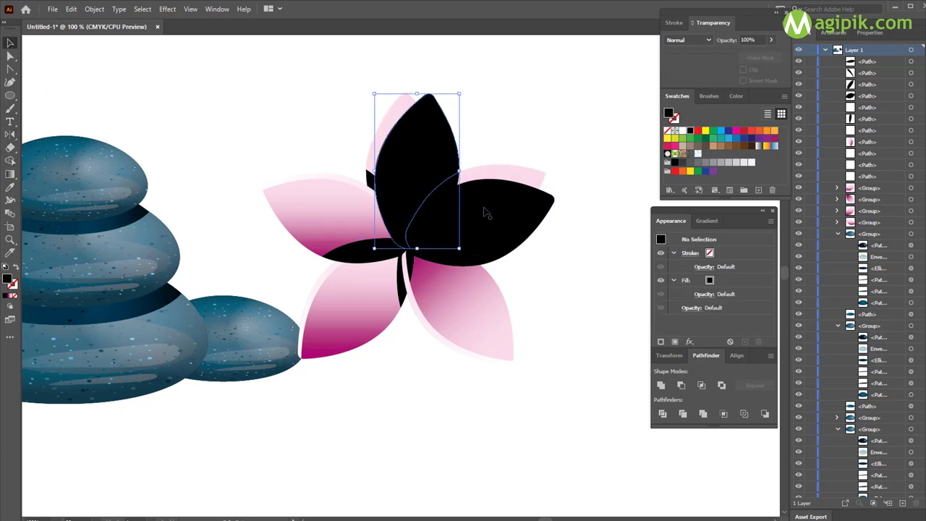
{"action": "key", "text": "Delete"}
Step: Merge away the right black petal's overlap with the lower-right pink petal
{"action": "left_click", "coordinate": [475, 295]}
{"action": "left_click", "coordinate": [506, 217], "text": "shift"}
{"action": "left_click", "coordinate": [10, 161]}
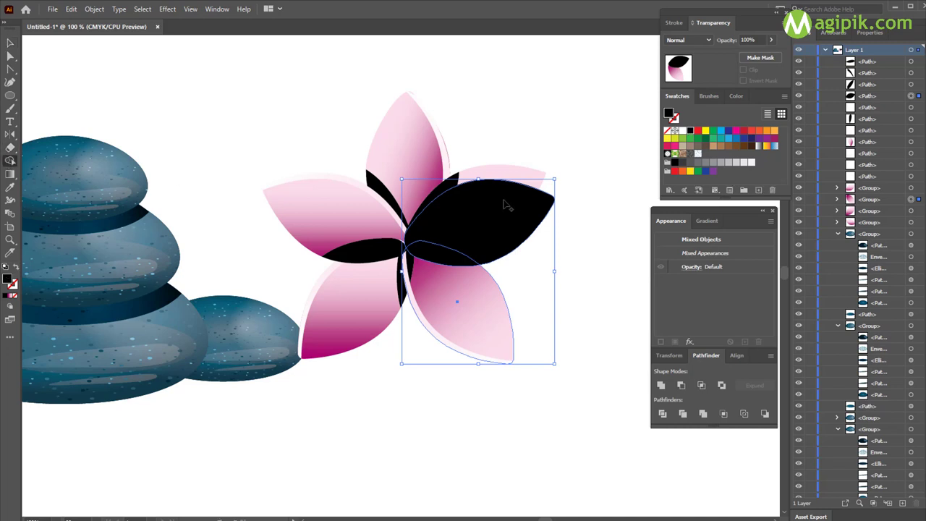
{"action": "left_click_drag", "start_coordinate": [506, 210], "coordinate": [463, 311]}
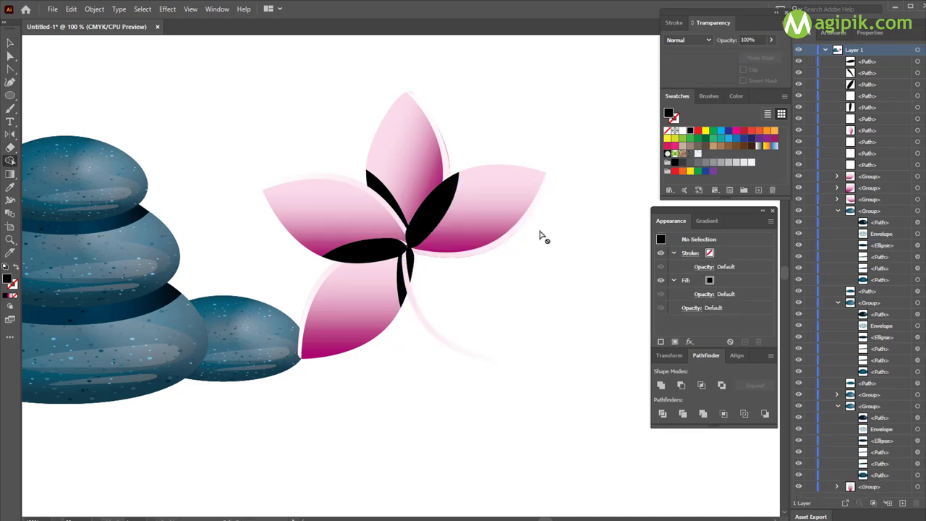
Step: Undo the last merge and delete the right black petal
{"action": "key", "text": "ctrl+z"}
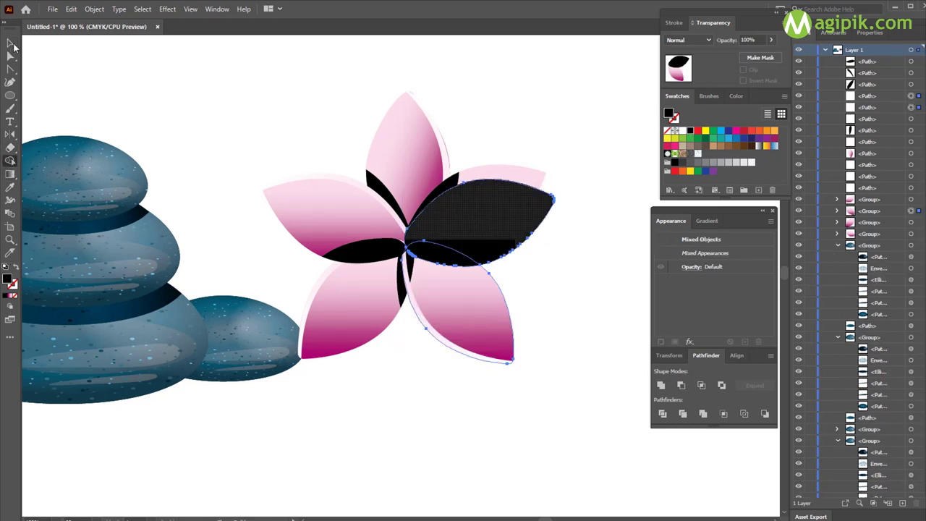
{"action": "key", "text": "v"}
{"action": "left_click", "coordinate": [291, 130]}
{"action": "left_click", "coordinate": [471, 232]}
{"action": "key", "text": "Delete"}
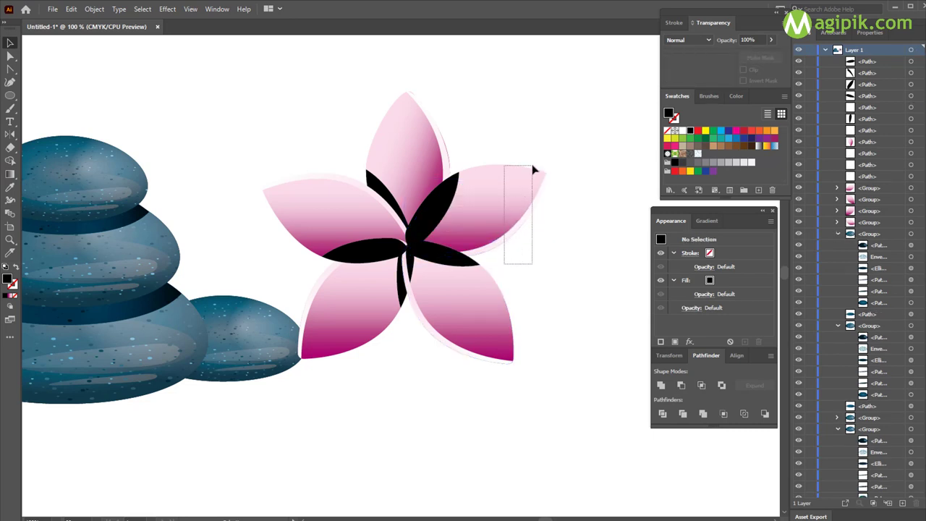
Step: Bring the right and lower-right petal pieces above the black shapes
{"action": "left_click_drag", "start_coordinate": [542, 157], "coordinate": [542, 157]}
{"action": "key", "text": "ctrl+shift+bracketright"}
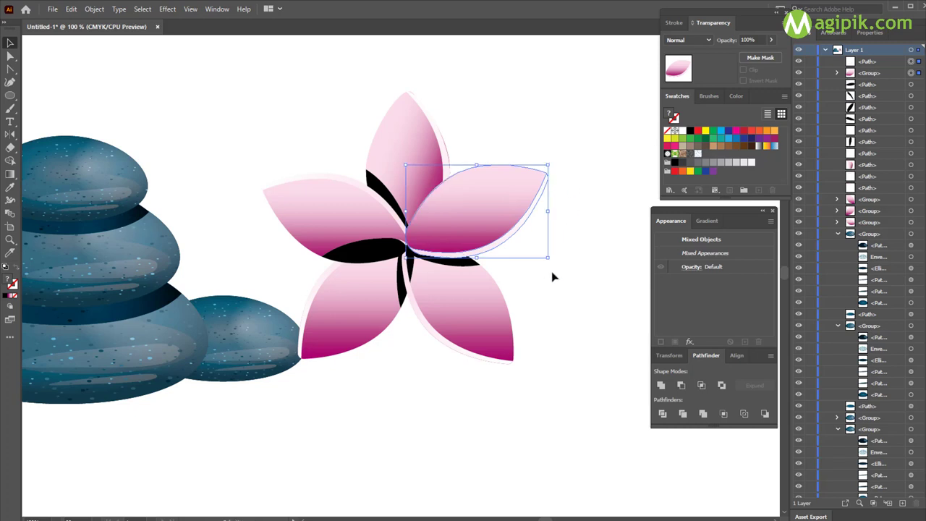
{"action": "key", "text": "ctrl+z"}
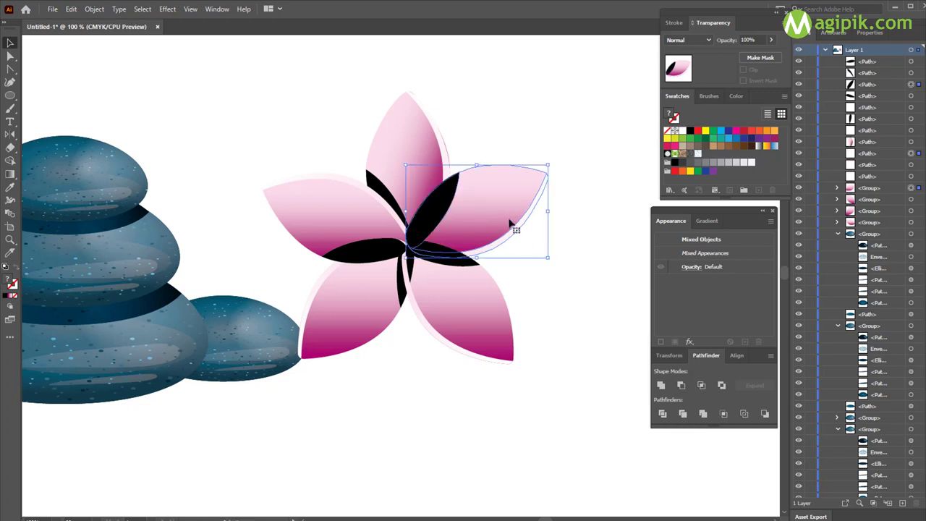
{"action": "key", "text": "ctrl+shift+bracketright"}
{"action": "left_click", "coordinate": [430, 427]}
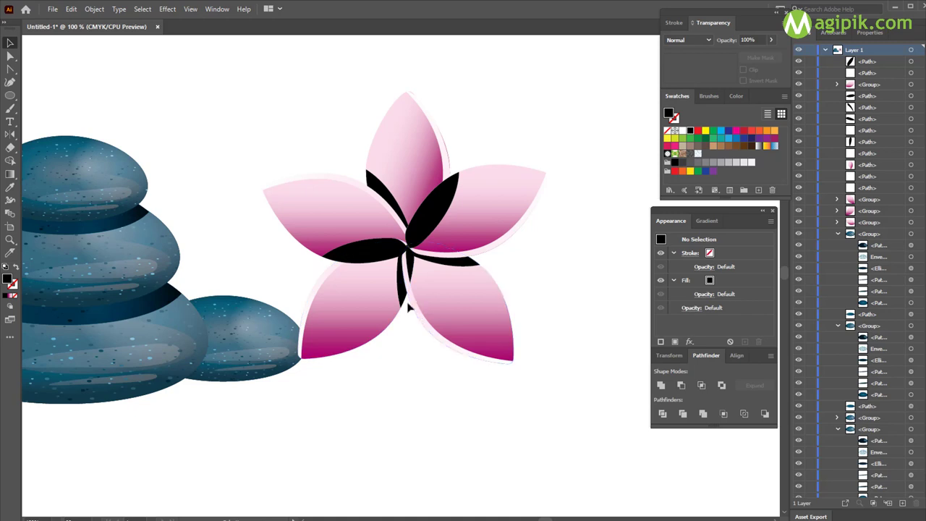
{"action": "left_click_drag", "start_coordinate": [471, 394], "coordinate": [539, 227]}
{"action": "key", "text": "ctrl+bracketright"}
{"action": "key", "text": "ctrl+bracketright"}
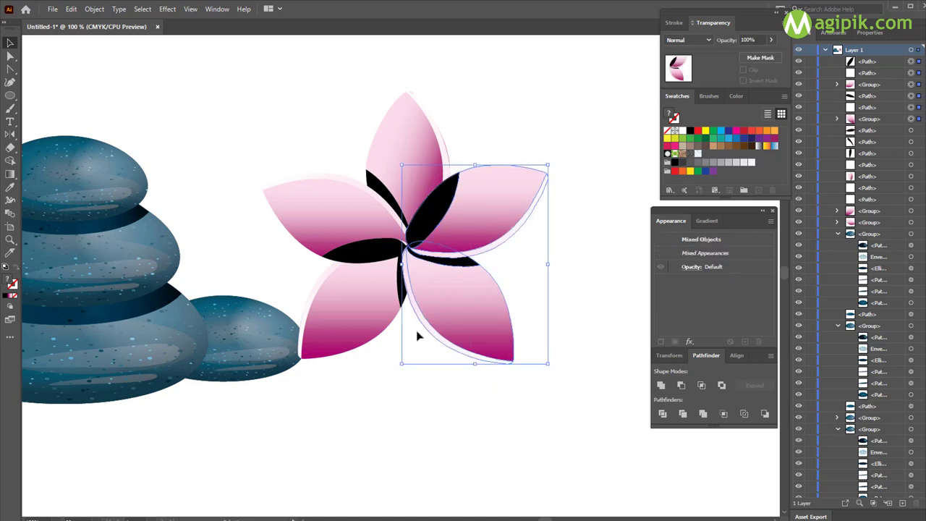
{"action": "left_click", "coordinate": [383, 403]}
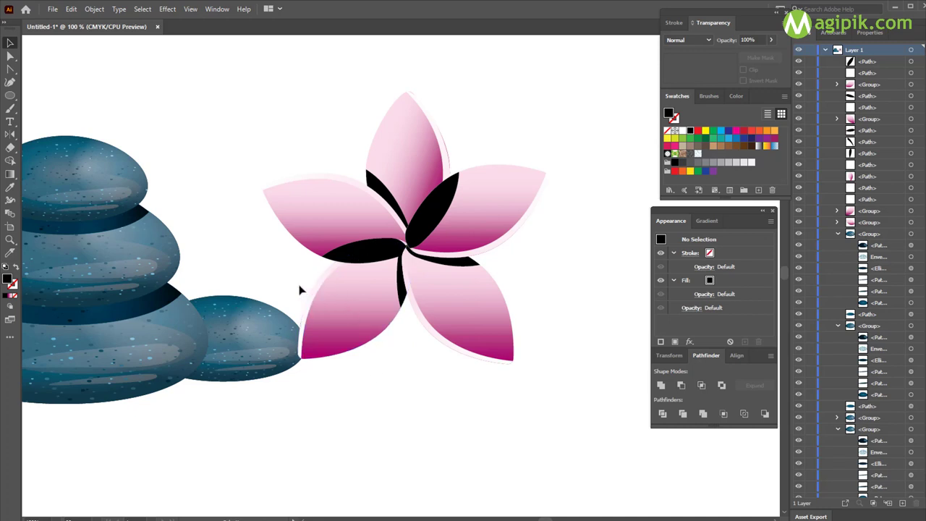
Step: Shape-build the black swoosh's overlap with the upper-left and top petals
{"action": "left_click", "coordinate": [361, 247]}
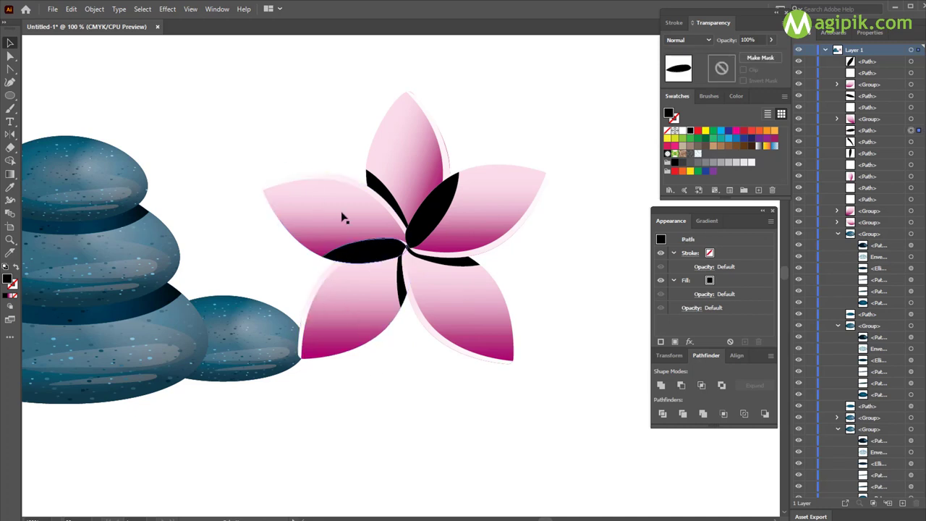
{"action": "left_click", "coordinate": [332, 203], "text": "shift"}
{"action": "left_click", "coordinate": [384, 189], "text": "shift"}
{"action": "left_click_drag", "start_coordinate": [352, 107], "coordinate": [451, 164]}
{"action": "key", "text": "shift+m"}
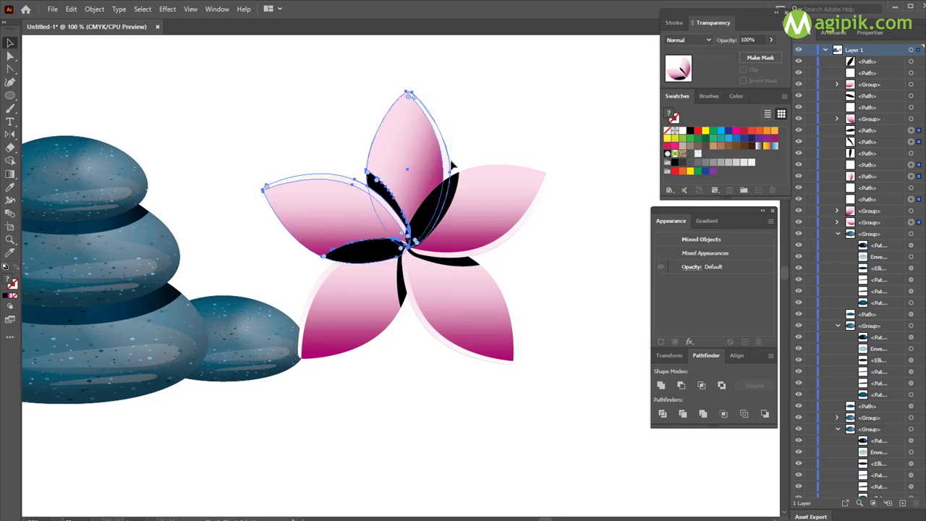
{"action": "left_click", "coordinate": [451, 165]}
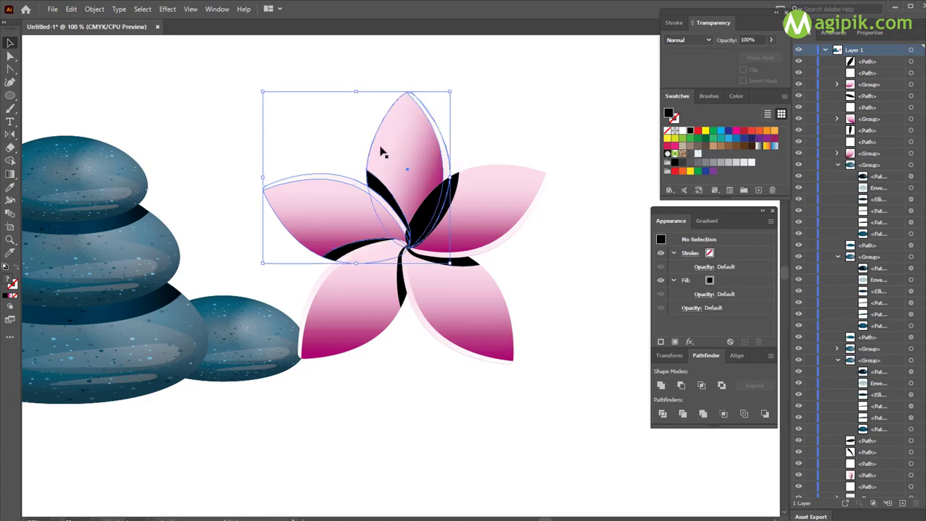
{"action": "mouse_move", "coordinate": [348, 117]}
{"action": "left_mouse_down"}
{"action": "mouse_move", "coordinate": [457, 166]}
{"action": "mouse_move", "coordinate": [455, 174]}
{"action": "left_mouse_up"}
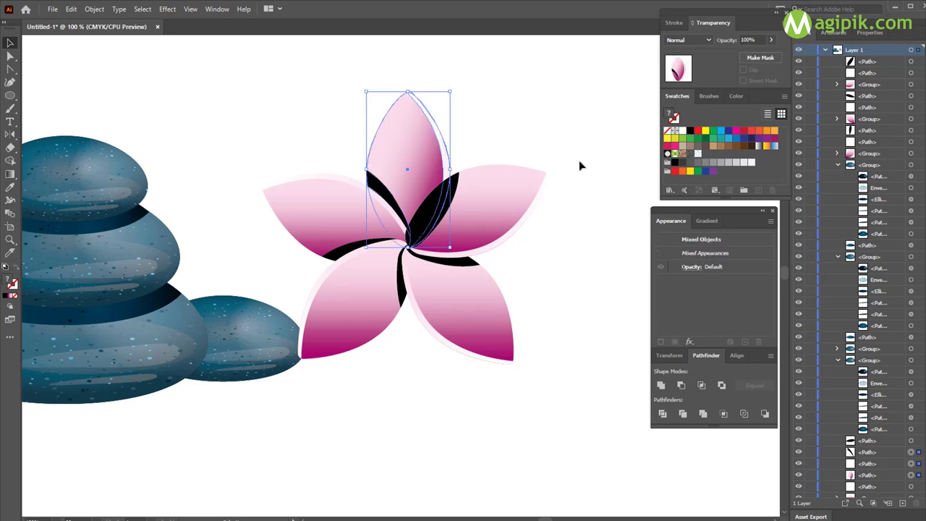
Step: Inspect the top and upper-left petal paths by selecting them individually
{"action": "scroll", "coordinate": [871, 470], "scroll_direction": "down", "scroll_amount": 1}
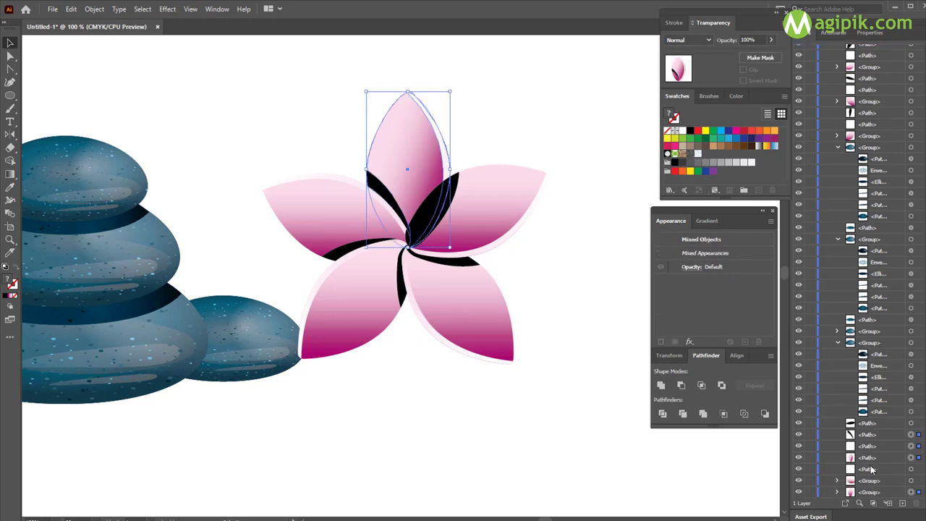
{"action": "left_click", "coordinate": [912, 494]}
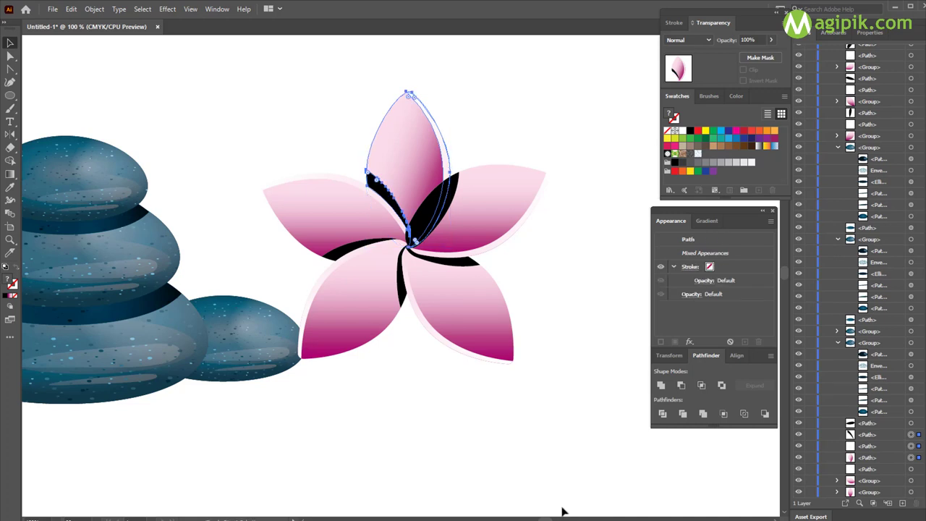
{"action": "left_click", "coordinate": [515, 466]}
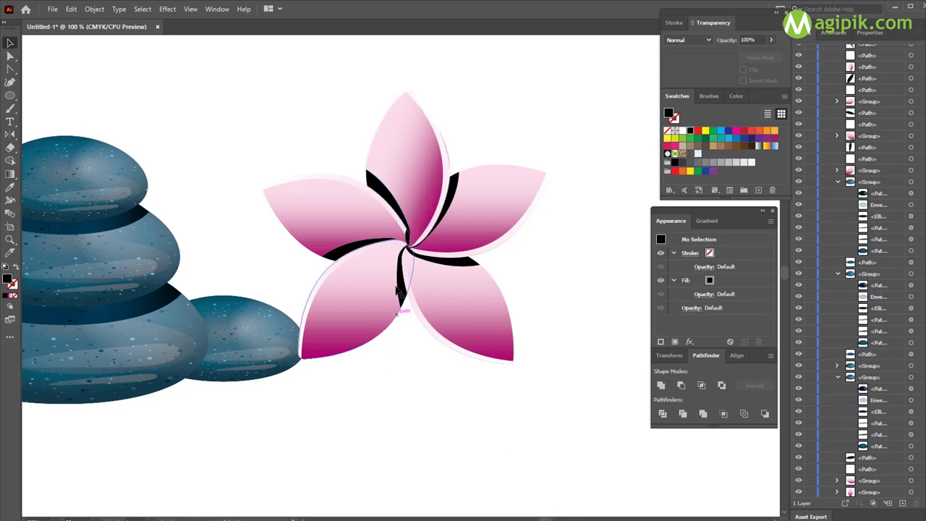
{"action": "left_click", "coordinate": [402, 228]}
{"action": "left_click", "coordinate": [402, 228]}
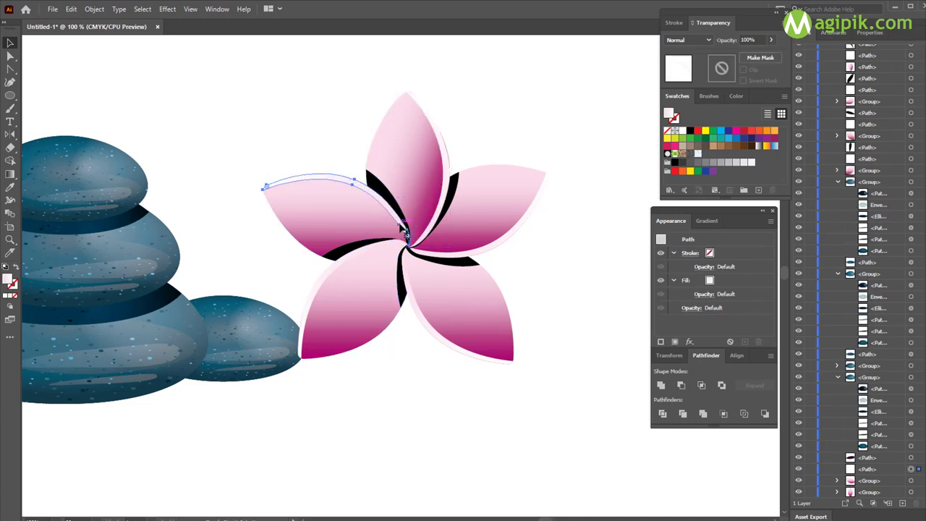
{"action": "left_click", "coordinate": [438, 413]}
{"action": "scroll", "coordinate": [408, 253], "scroll_direction": "up", "scroll_amount": 1}
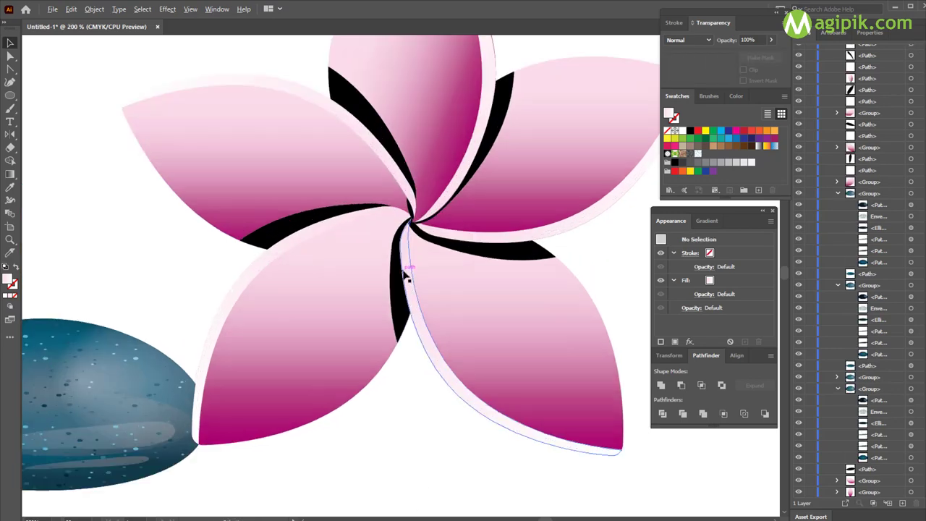
{"action": "scroll", "coordinate": [413, 253], "scroll_direction": "up", "scroll_amount": 1}
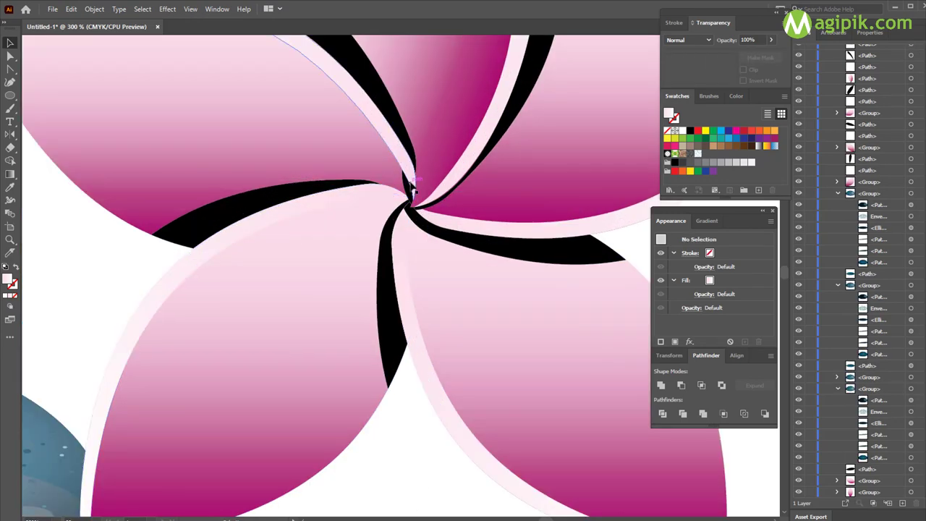
{"action": "left_click", "coordinate": [413, 187]}
{"action": "scroll", "coordinate": [412, 187], "scroll_direction": "down", "scroll_amount": 2}
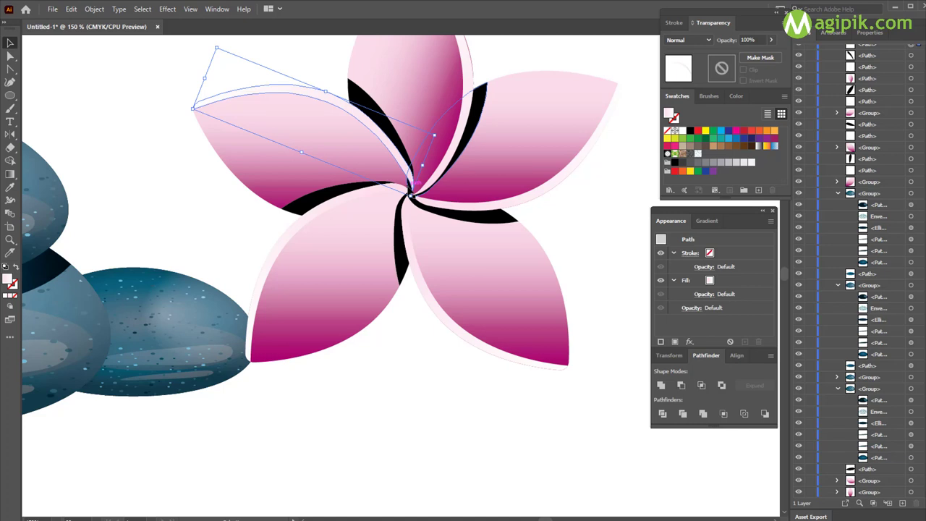
Step: Nudge the black stripe and top-right petal slightly to the right
{"action": "left_click", "coordinate": [432, 156]}
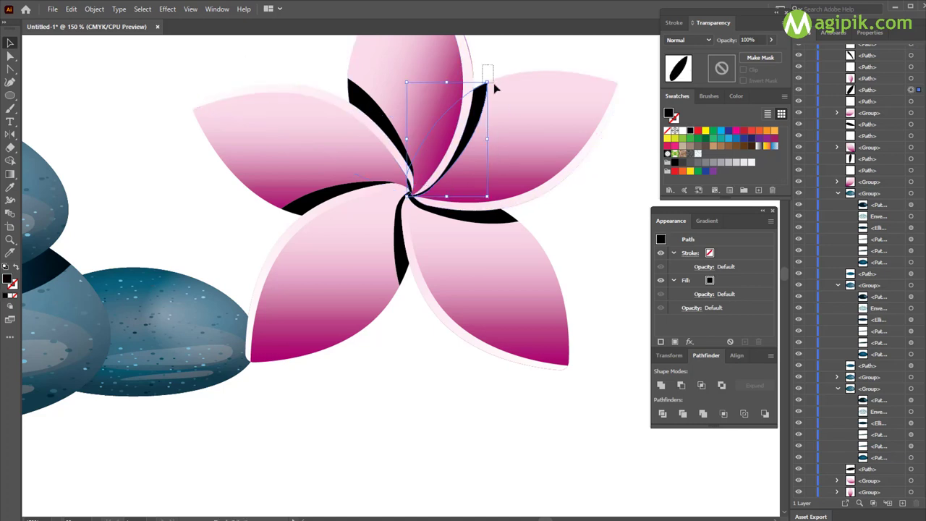
{"action": "left_click_drag", "start_coordinate": [542, 144], "coordinate": [475, 78]}
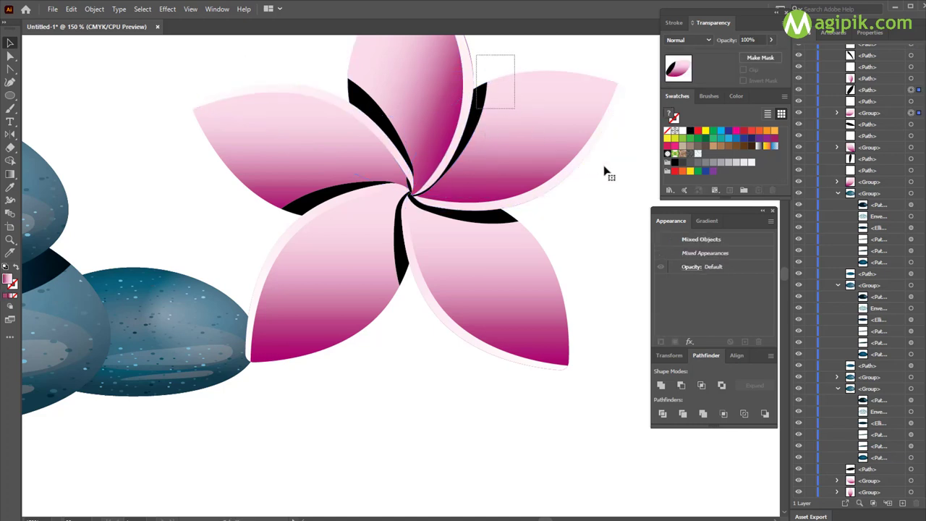
{"action": "left_click_drag", "start_coordinate": [491, 157], "coordinate": [499, 160]}
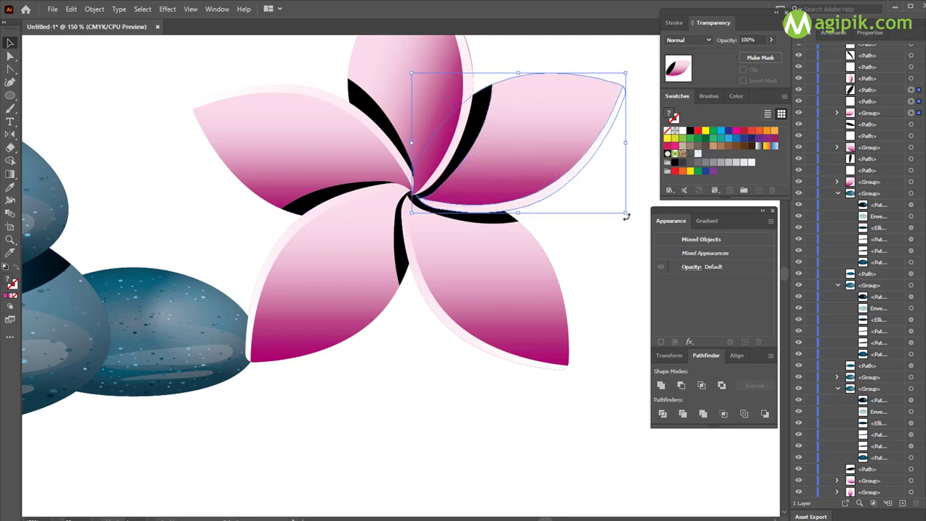
{"action": "left_click_drag", "start_coordinate": [527, 201], "coordinate": [513, 201]}
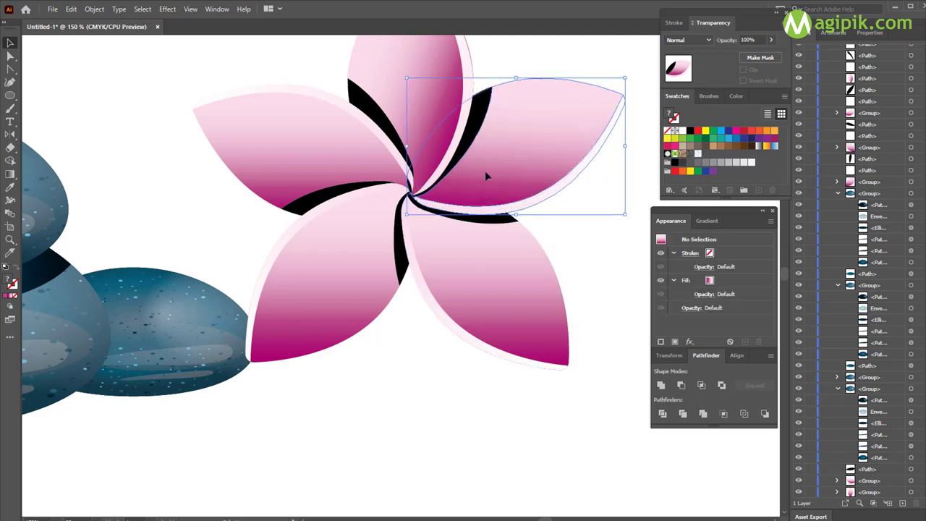
Step: Nudge the centre black stripe slightly right and down, fine-tuning its lower end
{"action": "left_click", "coordinate": [415, 177]}
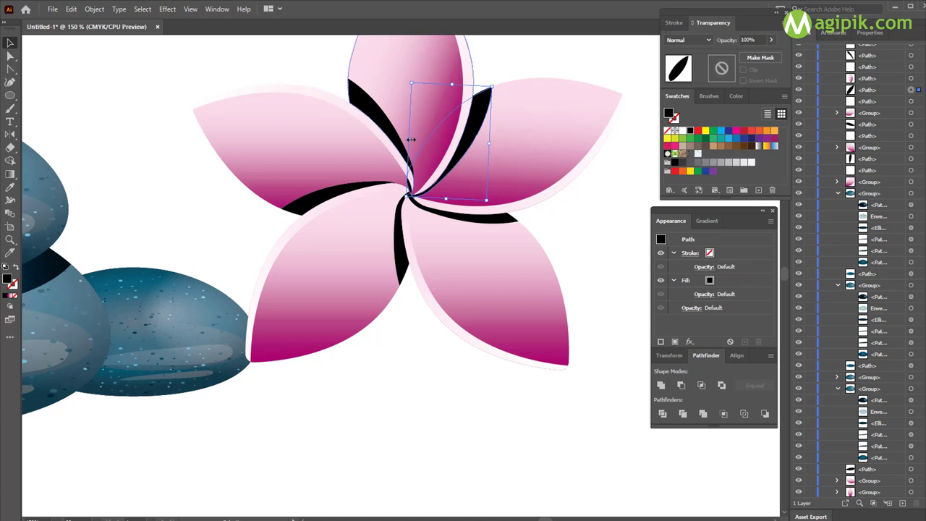
{"action": "left_click_drag", "start_coordinate": [413, 138], "coordinate": [417, 140]}
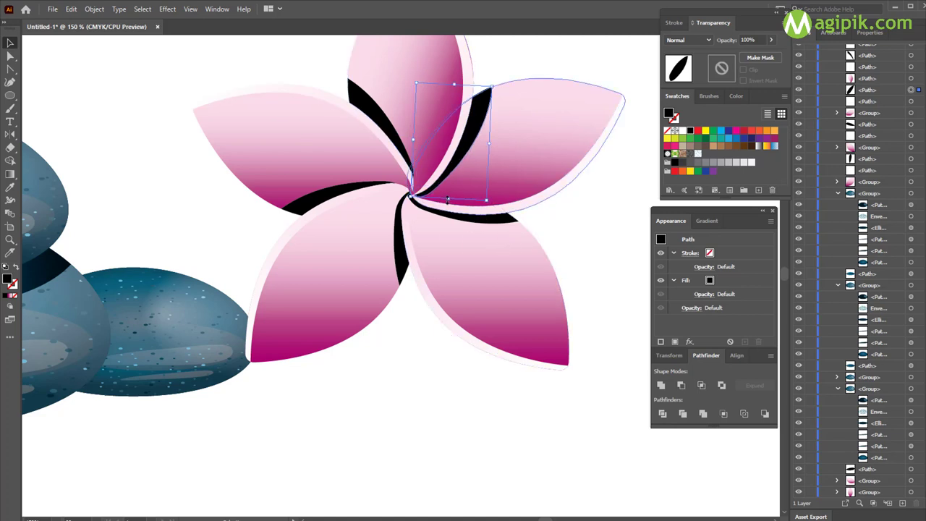
{"action": "left_click_drag", "start_coordinate": [448, 199], "coordinate": [447, 198]}
{"action": "left_click", "coordinate": [567, 239]}
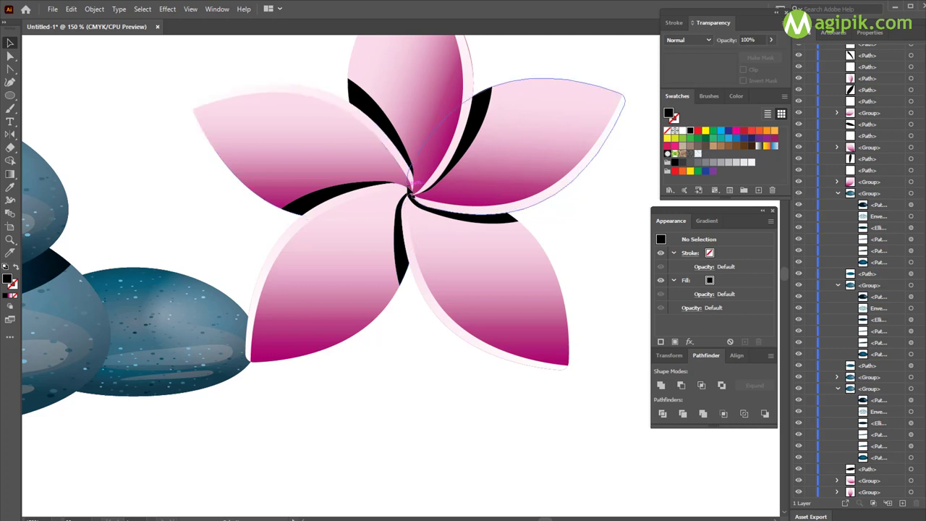
Step: Pull the stripe's centre anchor up and right to tuck it into the flower centre
{"action": "left_click", "coordinate": [444, 181]}
{"action": "key", "text": "a"}
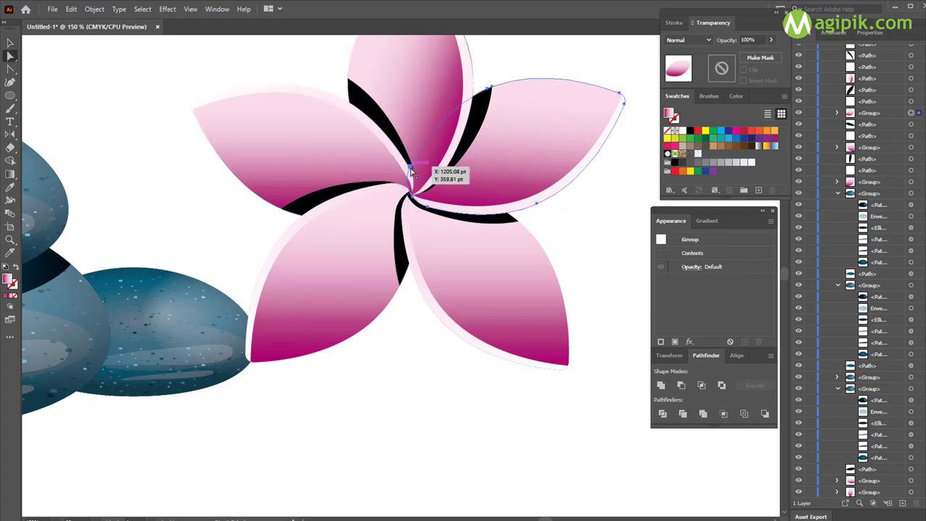
{"action": "left_click_drag", "start_coordinate": [409, 166], "coordinate": [418, 154]}
{"action": "key", "text": "v"}
{"action": "left_click", "coordinate": [178, 113]}
{"action": "scroll", "coordinate": [177, 113], "scroll_direction": "down", "scroll_amount": 2}
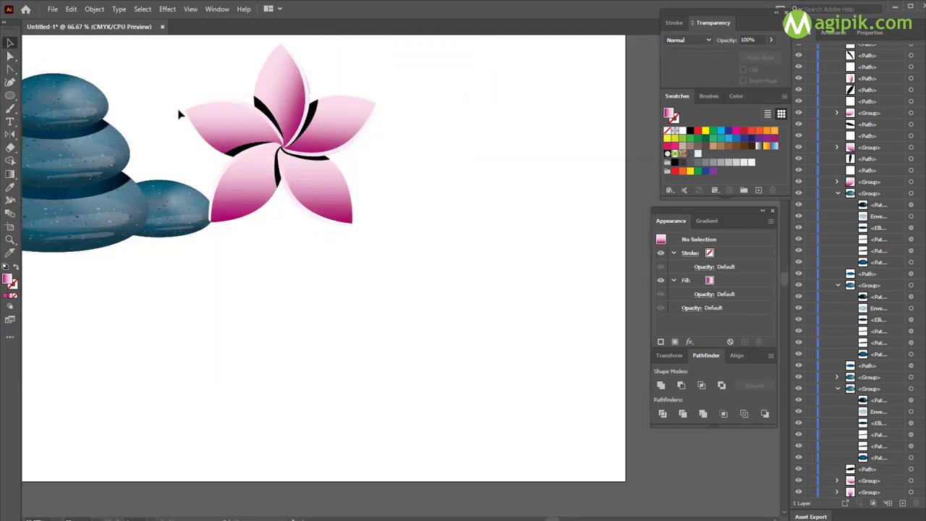
{"action": "scroll", "coordinate": [356, 234], "scroll_direction": "up", "scroll_amount": 3}
{"action": "scroll", "coordinate": [357, 262], "scroll_direction": "up", "scroll_amount": 1}
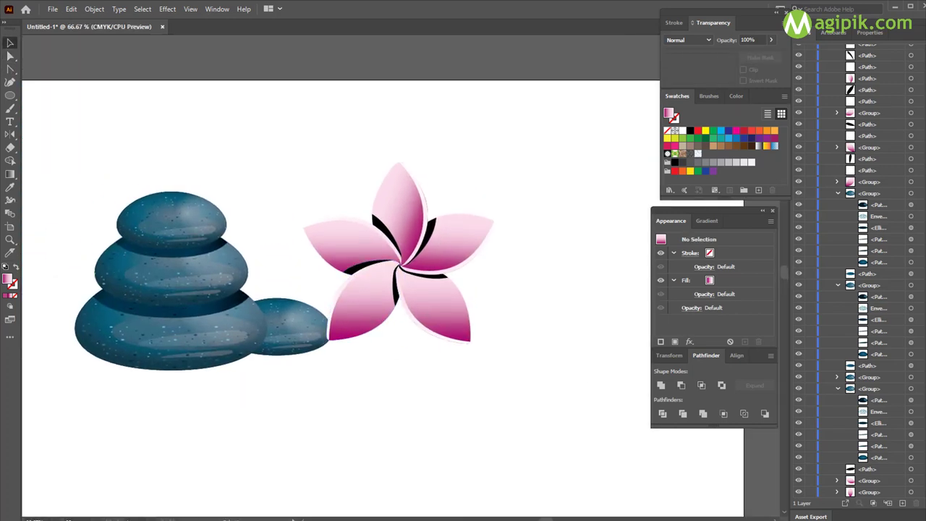
{"action": "scroll", "coordinate": [391, 327], "scroll_direction": "up", "scroll_amount": 1}
Step: Fill the five black crescent shadows with the pink-to-magenta gradient at a 90° angle
{"action": "left_click", "coordinate": [341, 250]}
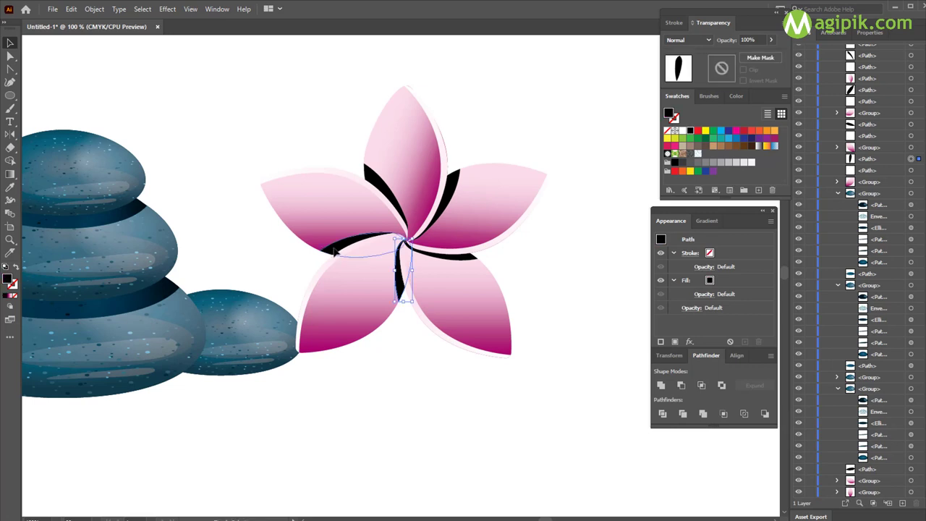
{"action": "left_click", "coordinate": [385, 192], "text": "shift"}
{"action": "left_click", "coordinate": [447, 191], "text": "shift"}
{"action": "left_click", "coordinate": [463, 256], "text": "shift"}
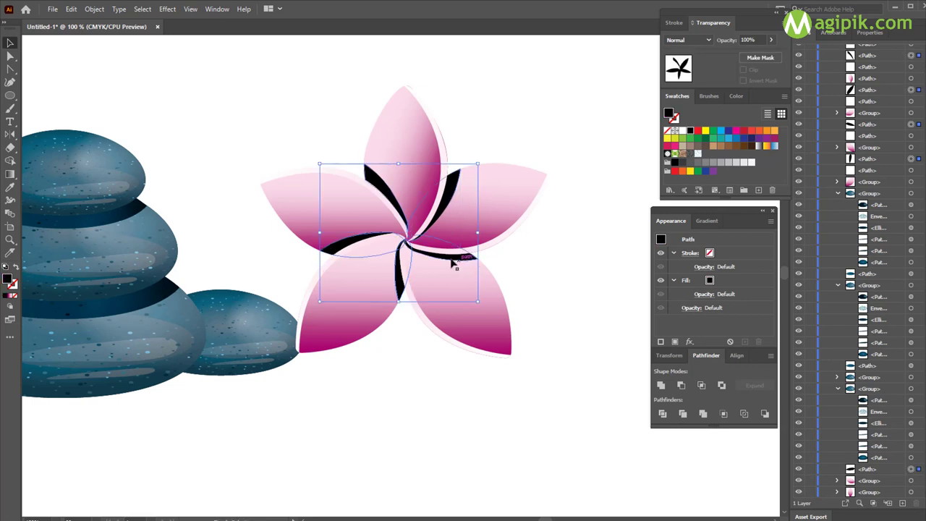
{"action": "left_click", "coordinate": [708, 221]}
{"action": "left_click", "coordinate": [681, 311]}
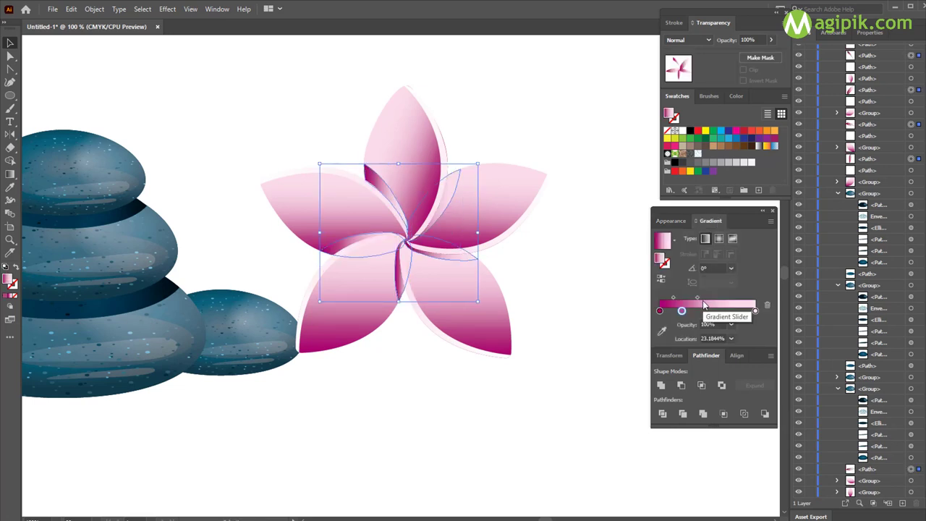
{"action": "left_click", "coordinate": [10, 174]}
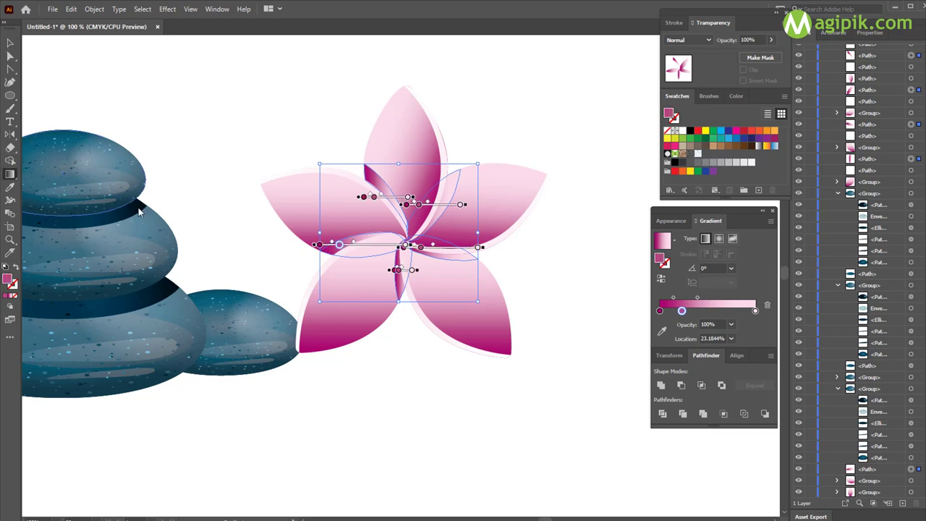
{"action": "left_click", "coordinate": [707, 269]}
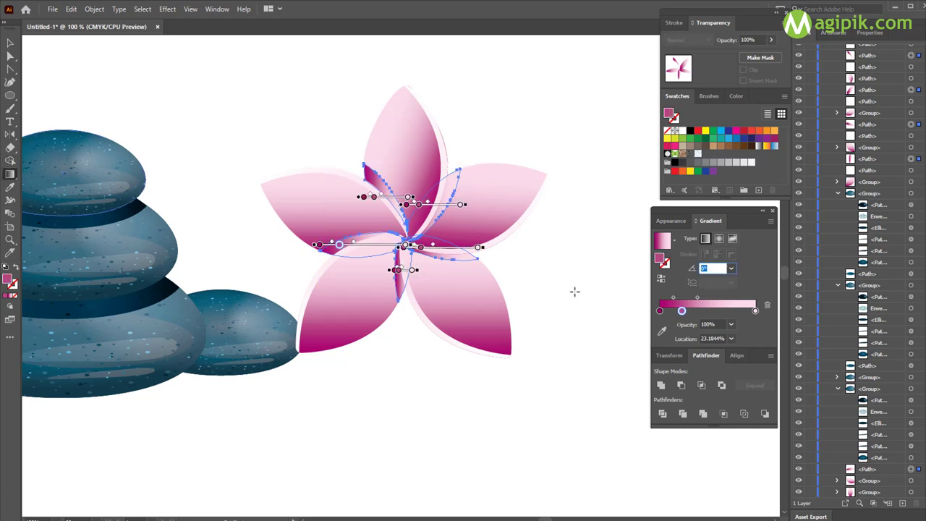
{"action": "type", "text": "90"}
{"action": "key", "text": "Return"}
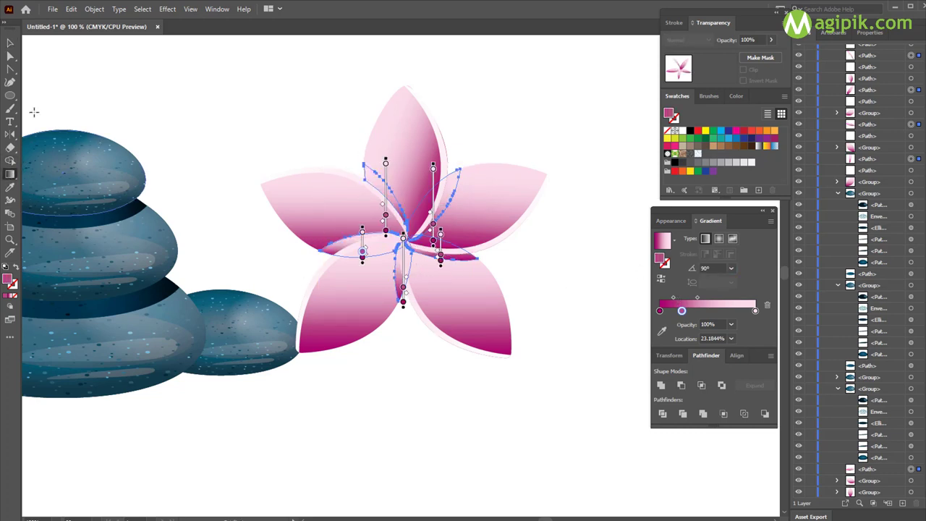
{"action": "scroll", "coordinate": [387, 246], "scroll_direction": "up", "scroll_amount": 2}
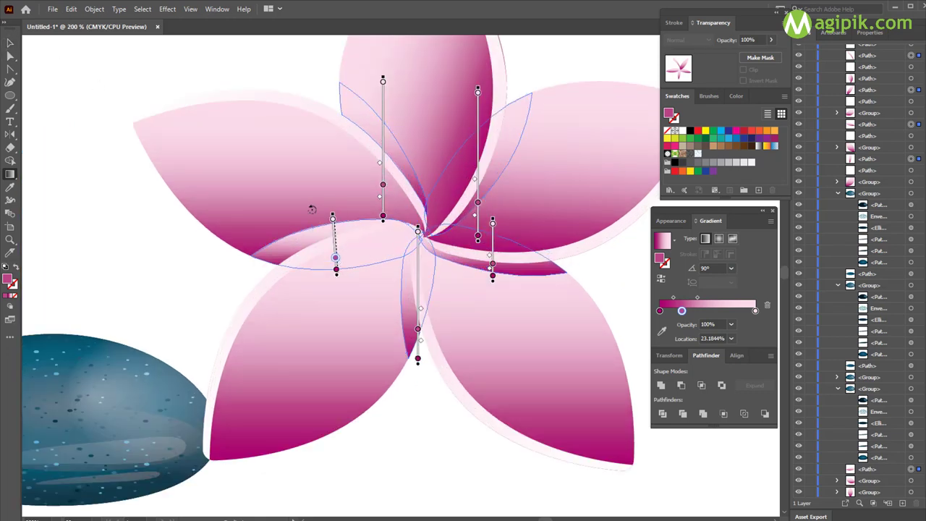
Step: Reangle and lengthen the gradients on the left, lower and upper-left petal shadows
{"action": "mouse_move", "coordinate": [330, 248]}
{"action": "left_mouse_down"}
{"action": "mouse_move", "coordinate": [382, 236]}
{"action": "mouse_move", "coordinate": [243, 264]}
{"action": "left_mouse_up"}
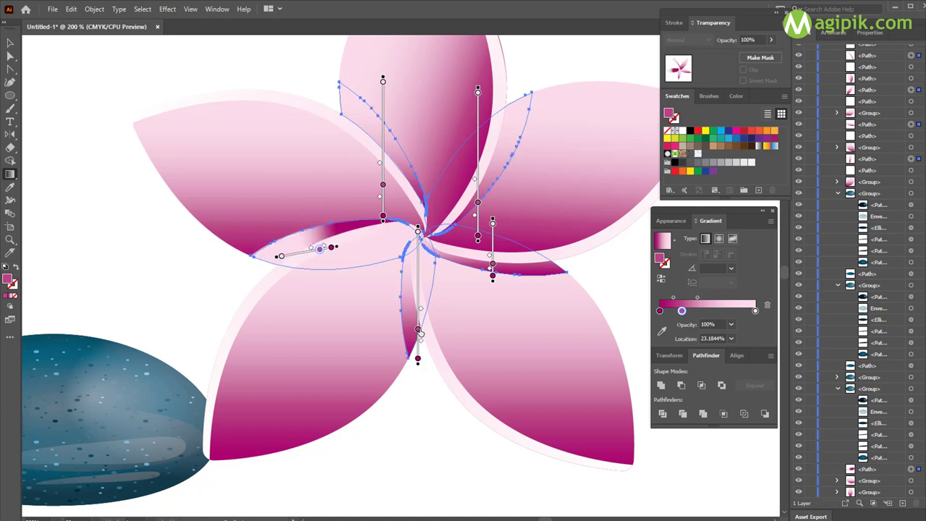
{"action": "left_click", "coordinate": [321, 250]}
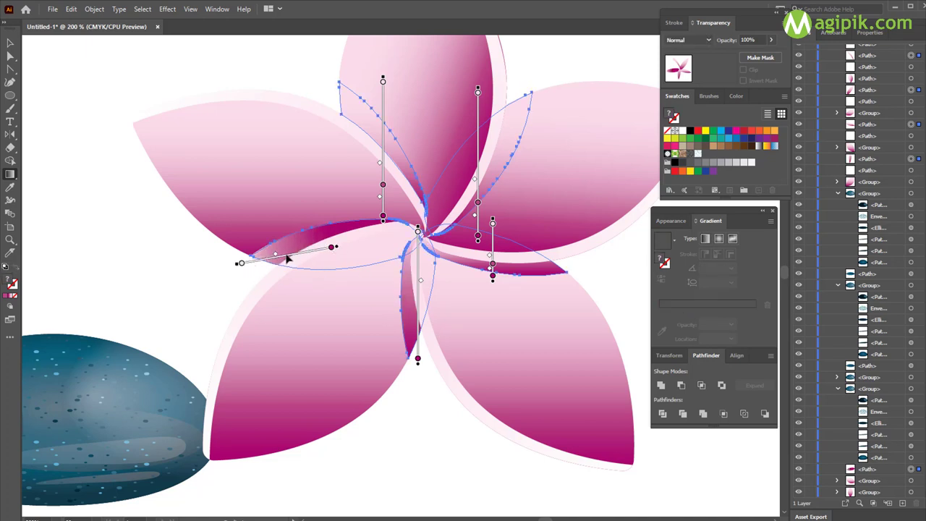
{"action": "mouse_move", "coordinate": [289, 254]}
{"action": "left_mouse_down"}
{"action": "mouse_move", "coordinate": [380, 238]}
{"action": "mouse_move", "coordinate": [351, 244]}
{"action": "left_mouse_up"}
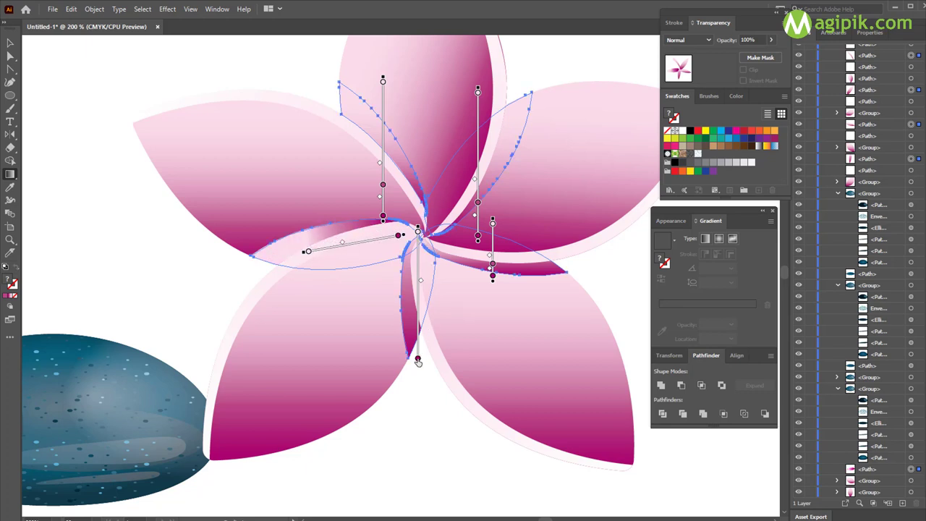
{"action": "left_click_drag", "start_coordinate": [417, 359], "coordinate": [417, 231]}
{"action": "scroll", "coordinate": [391, 262], "scroll_direction": "up", "scroll_amount": 2}
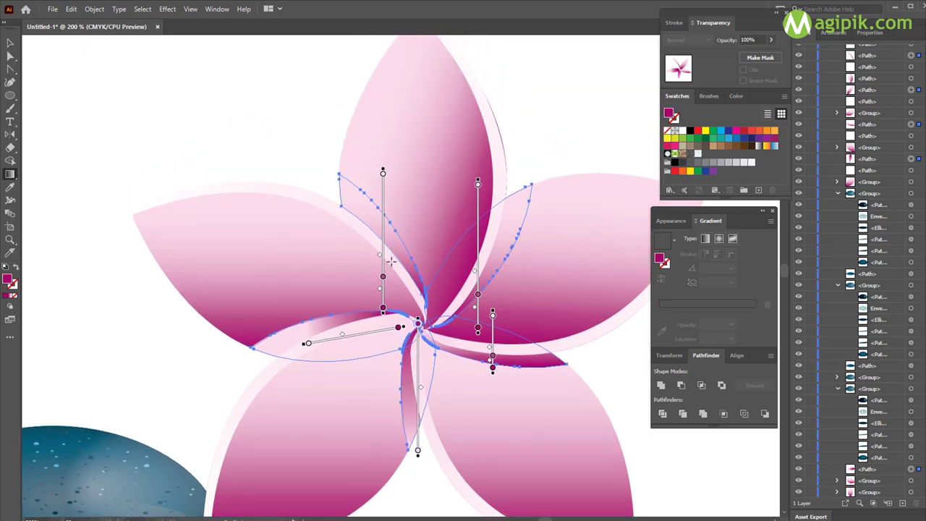
{"action": "left_click_drag", "start_coordinate": [383, 277], "coordinate": [383, 311]}
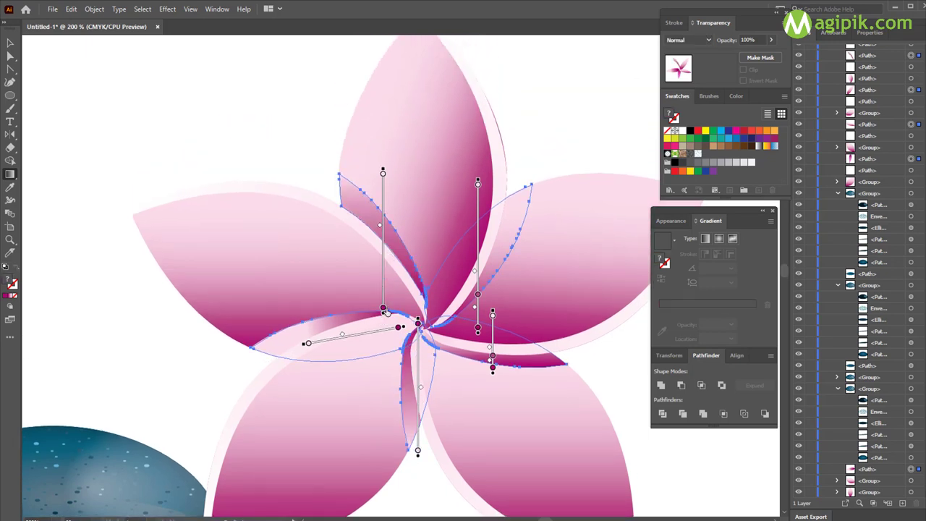
{"action": "left_click_drag", "start_coordinate": [383, 166], "coordinate": [330, 175]}
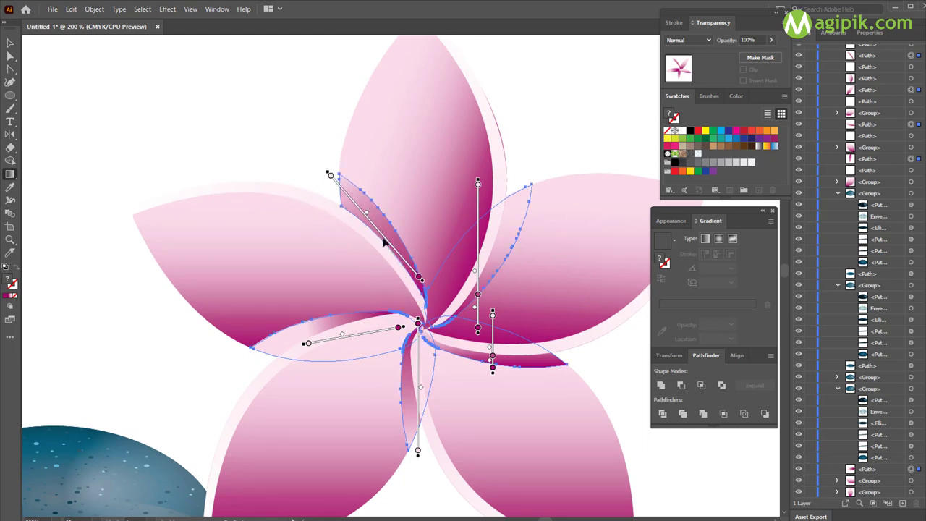
{"action": "left_click_drag", "start_coordinate": [387, 244], "coordinate": [405, 264]}
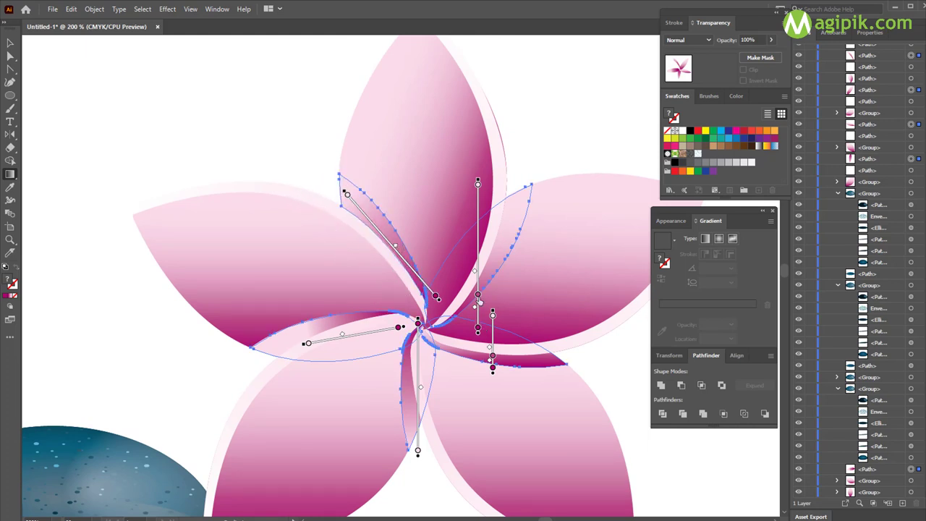
Step: Angle the upper-right shadow's gradient diagonally and turn the lower-right shadow's gradient horizontal
{"action": "left_click_drag", "start_coordinate": [481, 300], "coordinate": [481, 335]}
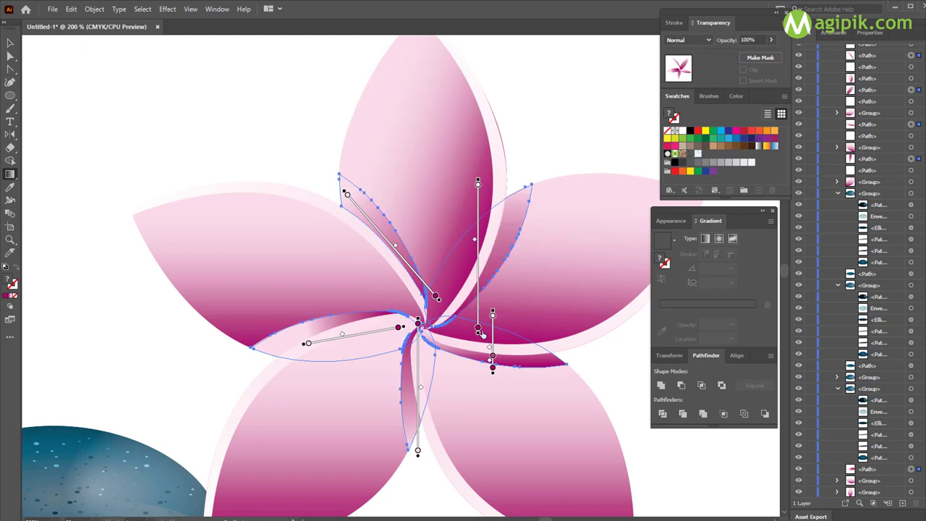
{"action": "left_click_drag", "start_coordinate": [477, 182], "coordinate": [535, 185]}
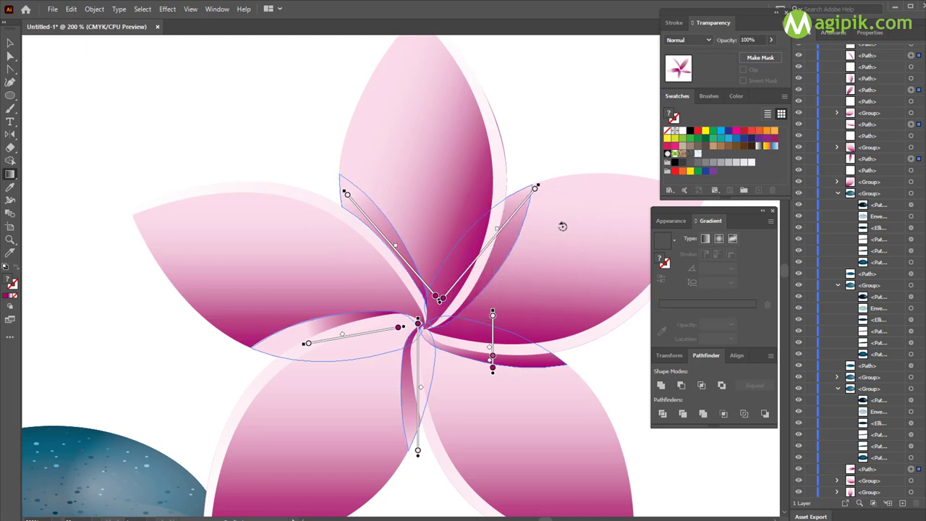
{"action": "left_click_drag", "start_coordinate": [562, 223], "coordinate": [516, 215]}
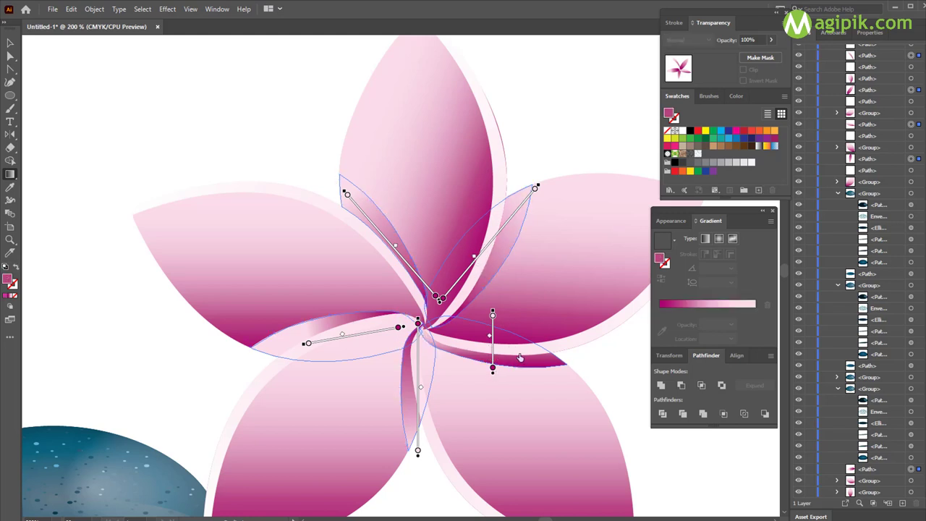
{"action": "mouse_move", "coordinate": [492, 314]}
{"action": "left_mouse_down"}
{"action": "mouse_move", "coordinate": [546, 361]}
{"action": "mouse_move", "coordinate": [568, 412]}
{"action": "left_mouse_up"}
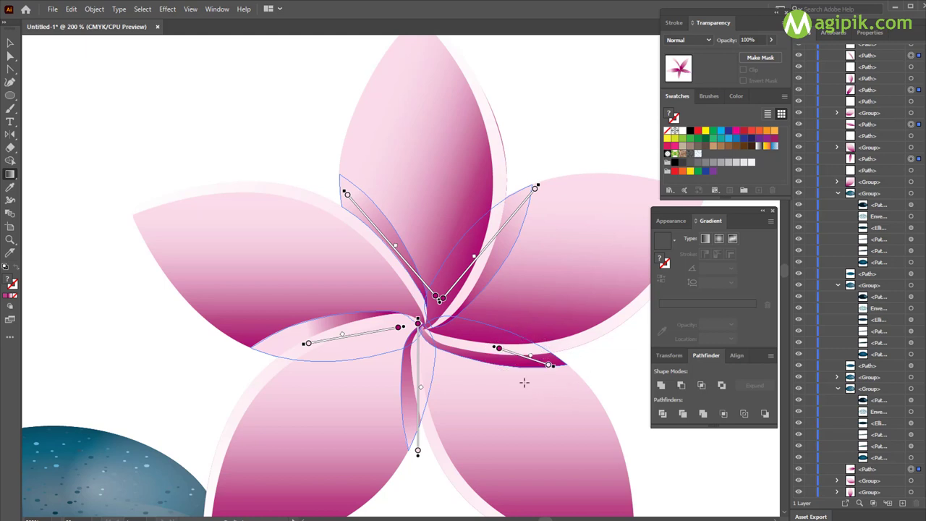
{"action": "mouse_move", "coordinate": [523, 382]}
{"action": "left_mouse_down"}
{"action": "mouse_move", "coordinate": [522, 358]}
{"action": "mouse_move", "coordinate": [440, 328]}
{"action": "mouse_move", "coordinate": [549, 365]}
{"action": "left_mouse_up"}
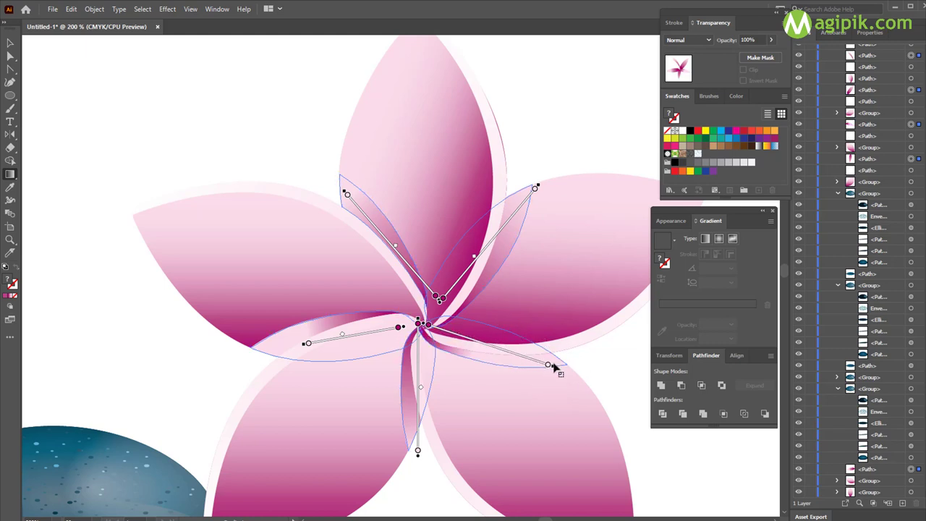
Step: Select all five finished petals to check the flower, then deselect it
{"action": "left_click", "coordinate": [10, 44]}
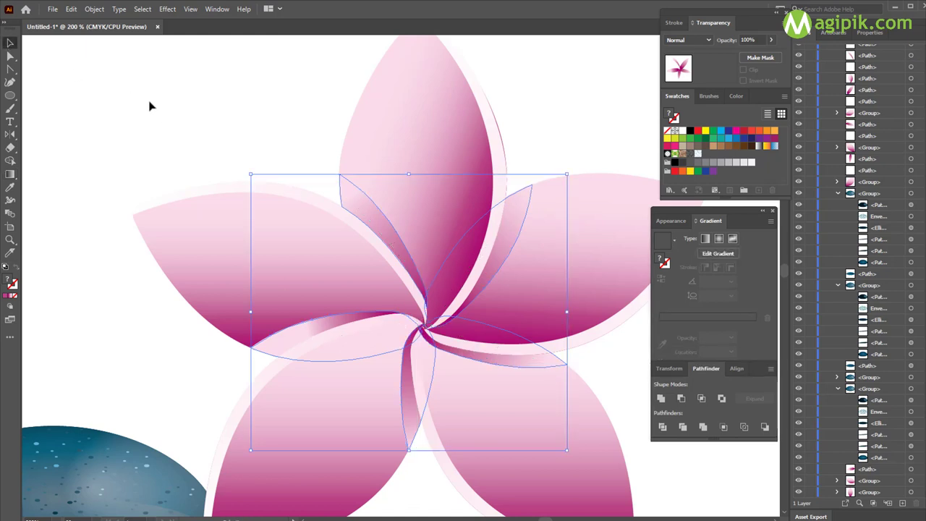
{"action": "left_click", "coordinate": [186, 103]}
{"action": "scroll", "coordinate": [285, 137], "scroll_direction": "down", "scroll_amount": 2}
{"action": "scroll", "coordinate": [387, 309], "scroll_direction": "left", "scroll_amount": 1}
{"action": "scroll", "coordinate": [387, 310], "scroll_direction": "left", "scroll_amount": 1}
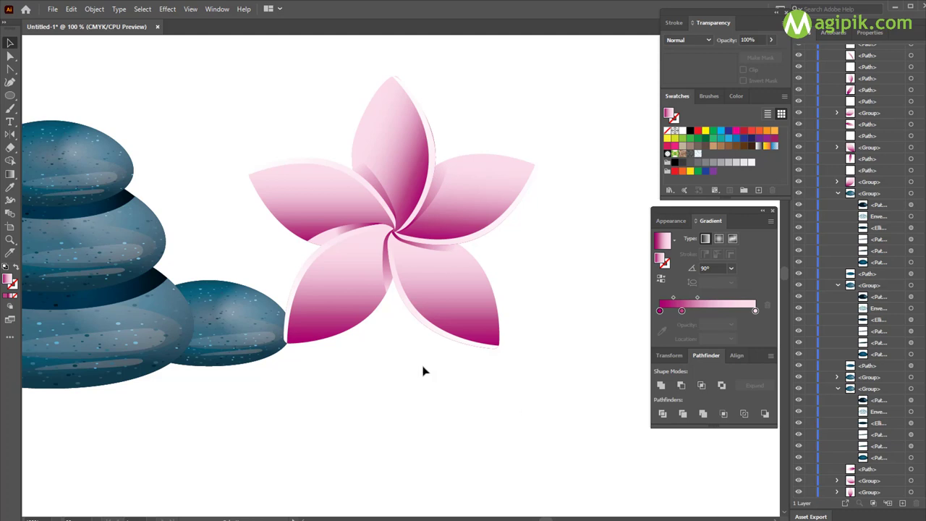
{"action": "left_click_drag", "start_coordinate": [299, 63], "coordinate": [523, 316]}
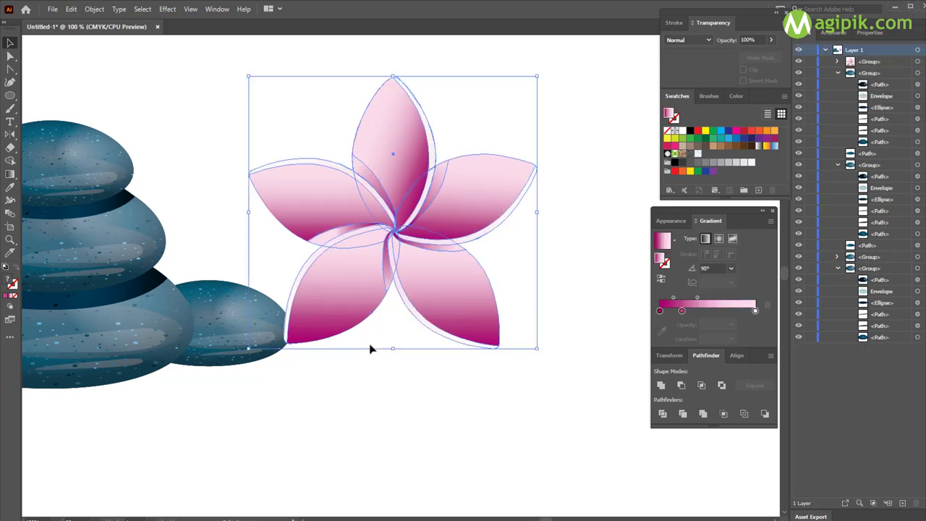
{"action": "left_click", "coordinate": [369, 347]}
Step: Draw a circle of about 152 pt below the flower with the Ellipse tool
{"action": "scroll", "coordinate": [369, 347], "scroll_direction": "down", "scroll_amount": 2}
{"action": "key", "text": "l"}
{"action": "left_click_drag", "start_coordinate": [418, 380], "coordinate": [480, 422]}
Step: Fill the new circle lime green and stretch its top anchor up into a teardrop
{"action": "key", "text": "v"}
{"action": "left_click", "coordinate": [14, 299]}
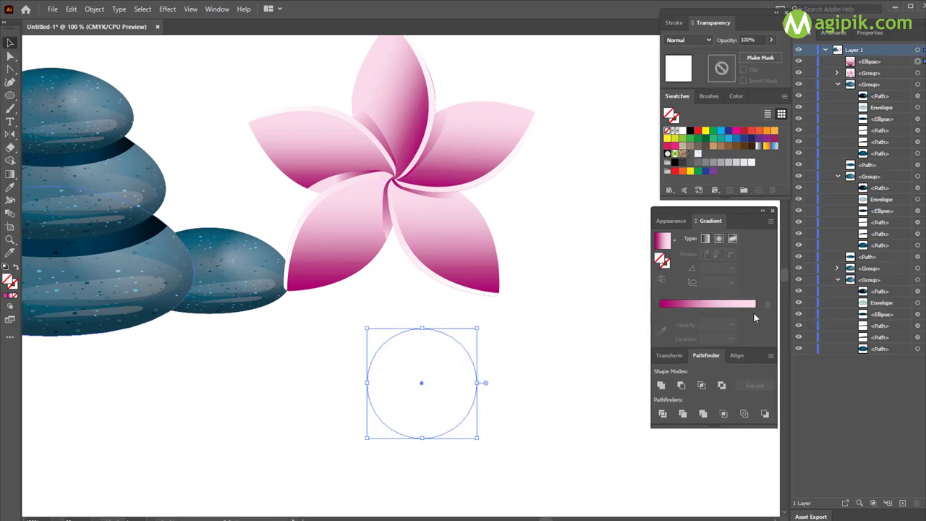
{"action": "left_click", "coordinate": [683, 140]}
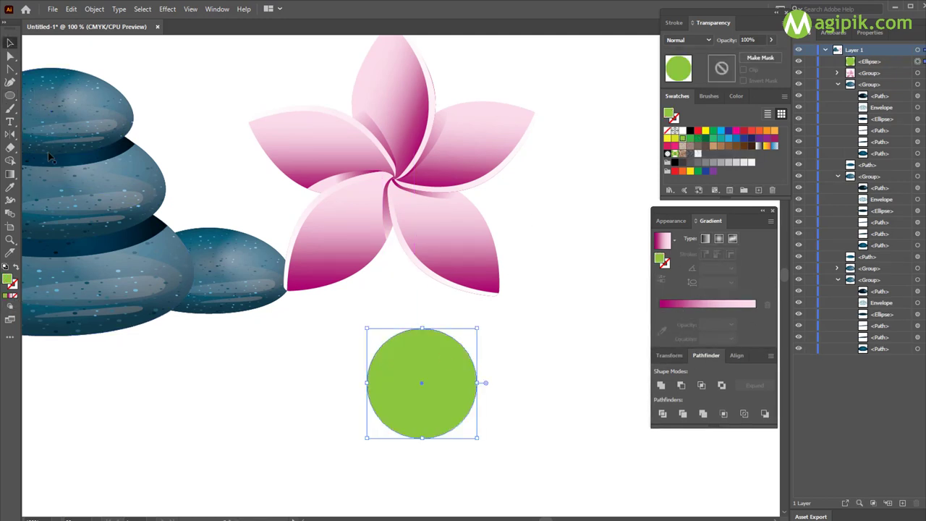
{"action": "key", "text": "a"}
{"action": "left_click_drag", "start_coordinate": [421, 328], "coordinate": [422, 330]}
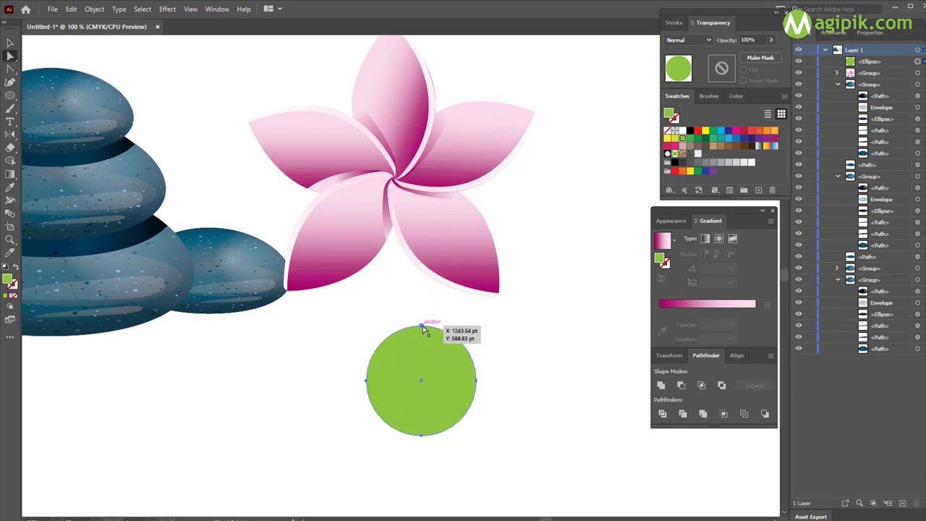
{"action": "left_click_drag", "start_coordinate": [421, 330], "coordinate": [423, 225]}
{"action": "left_click_drag", "start_coordinate": [479, 388], "coordinate": [479, 388]}
{"action": "left_click_drag", "start_coordinate": [477, 385], "coordinate": [476, 367]}
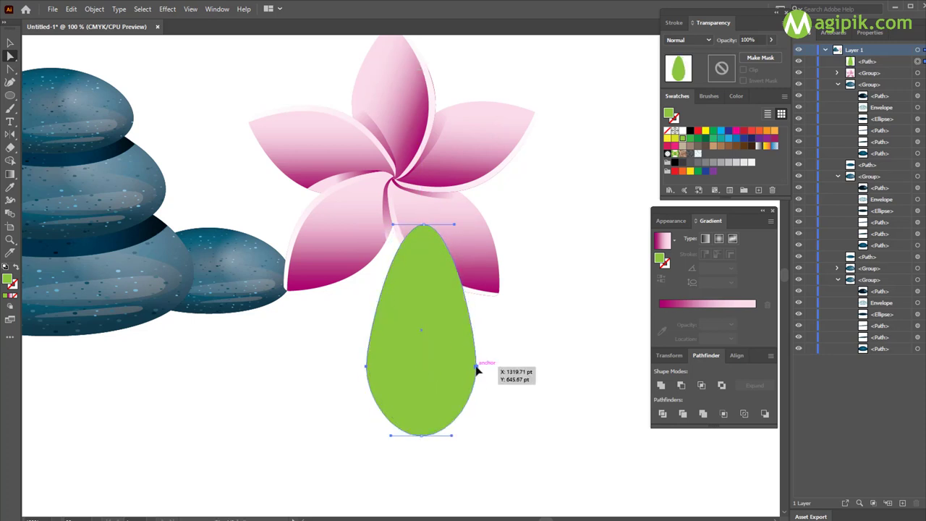
Step: Sharpen the teardrop's top into a point, then refine its side curves and lower the tip
{"action": "left_click", "coordinate": [10, 69]}
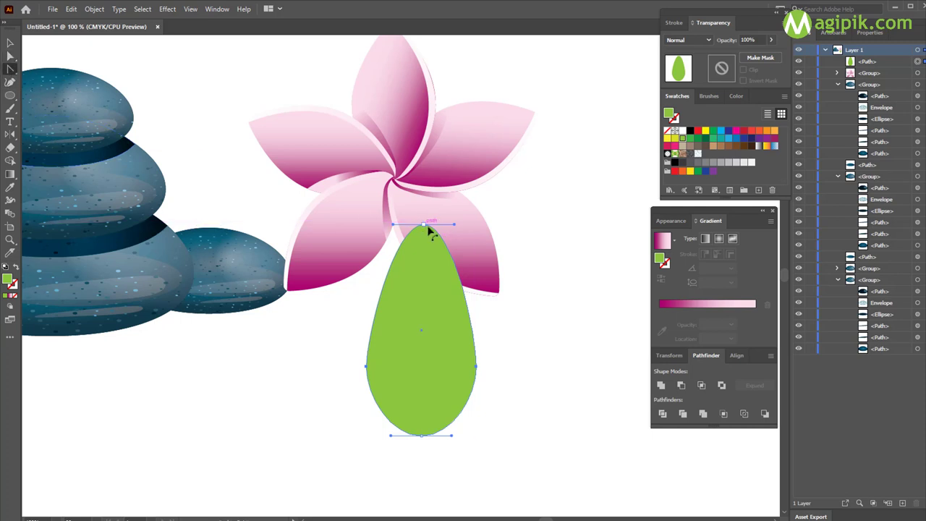
{"action": "left_click", "coordinate": [424, 225]}
{"action": "key", "text": "v"}
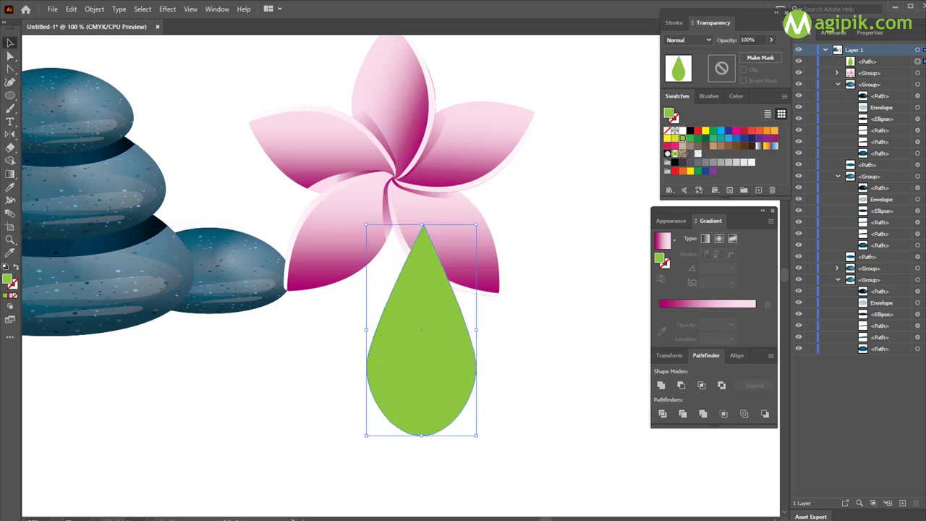
{"action": "key", "text": "a"}
{"action": "left_click", "coordinate": [364, 370]}
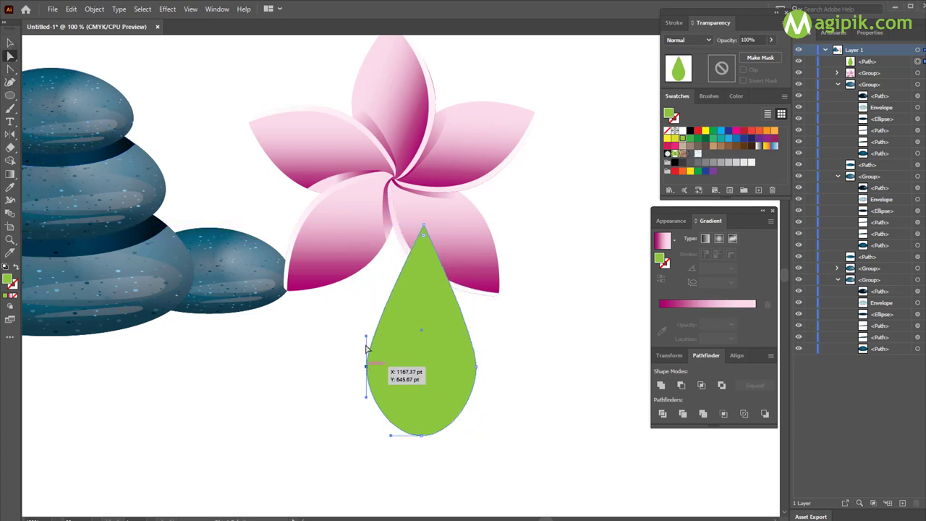
{"action": "left_click", "coordinate": [476, 366]}
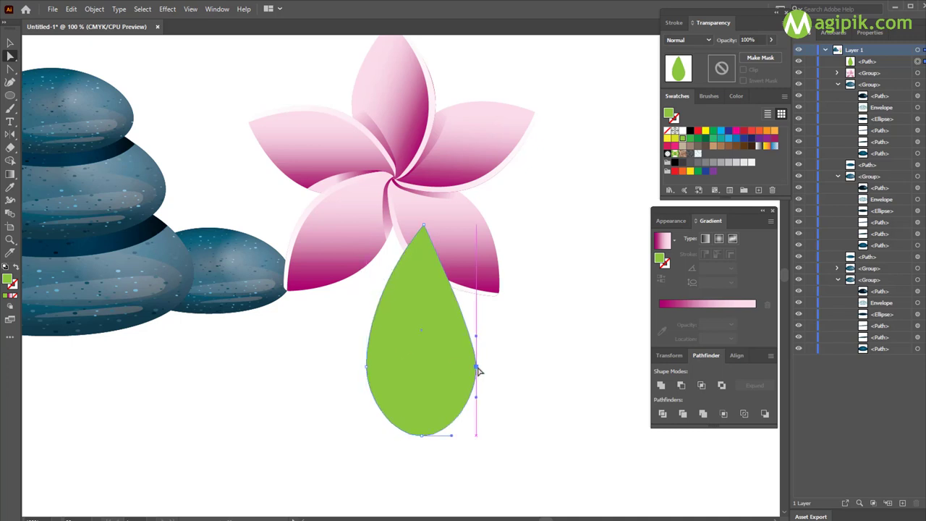
{"action": "left_click_drag", "start_coordinate": [476, 334], "coordinate": [476, 290]}
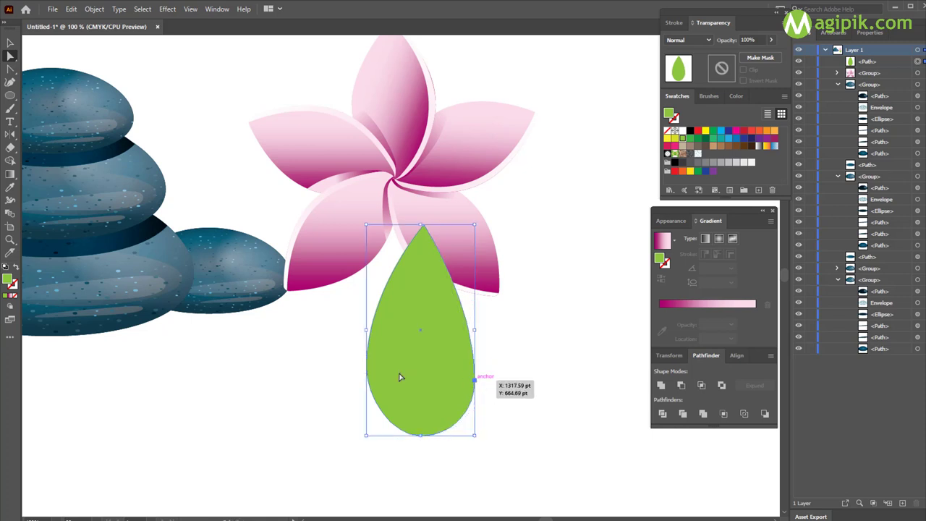
{"action": "left_click_drag", "start_coordinate": [477, 372], "coordinate": [476, 381]}
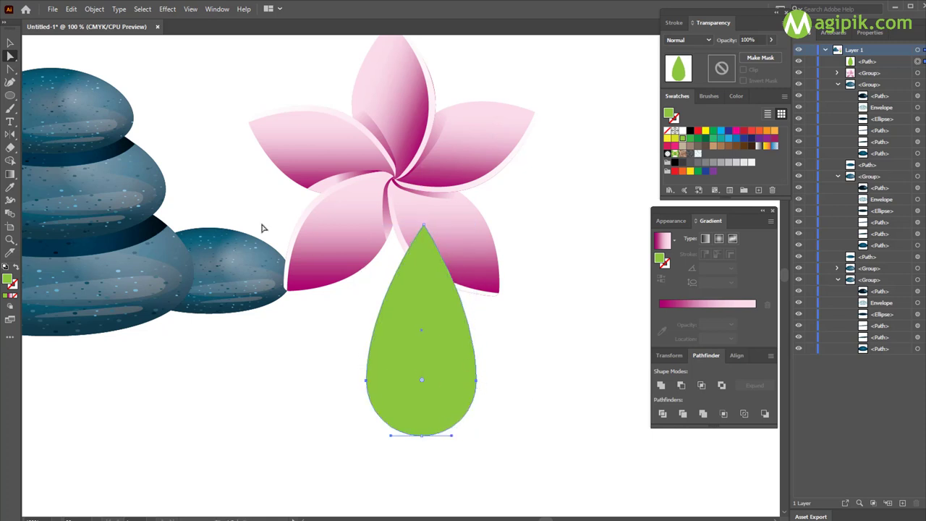
{"action": "left_click_drag", "start_coordinate": [424, 228], "coordinate": [424, 253]}
Step: Fine-tune the height of the leaf's pointed tip
{"action": "key", "text": "v"}
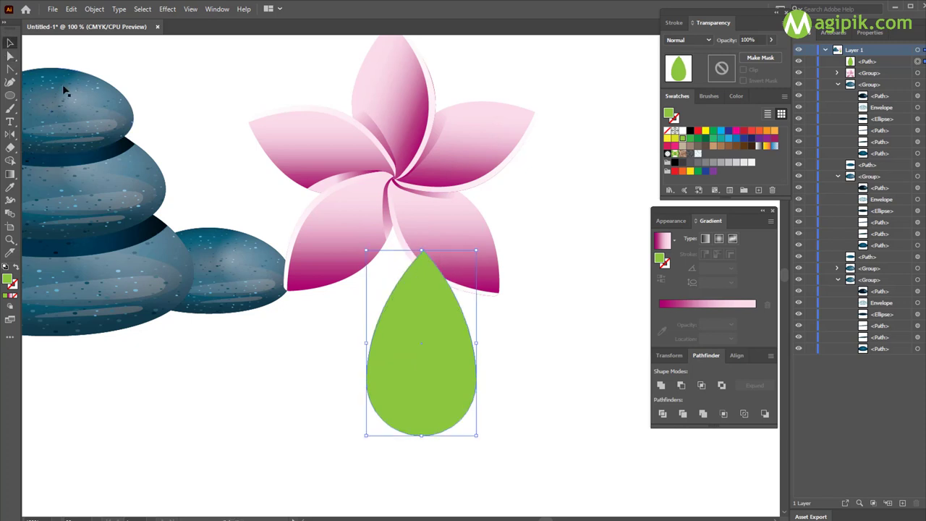
{"action": "left_click", "coordinate": [10, 56]}
{"action": "mouse_move", "coordinate": [423, 251]}
{"action": "left_mouse_down"}
{"action": "mouse_move", "coordinate": [418, 313]}
{"action": "mouse_move", "coordinate": [422, 253]}
{"action": "left_mouse_up"}
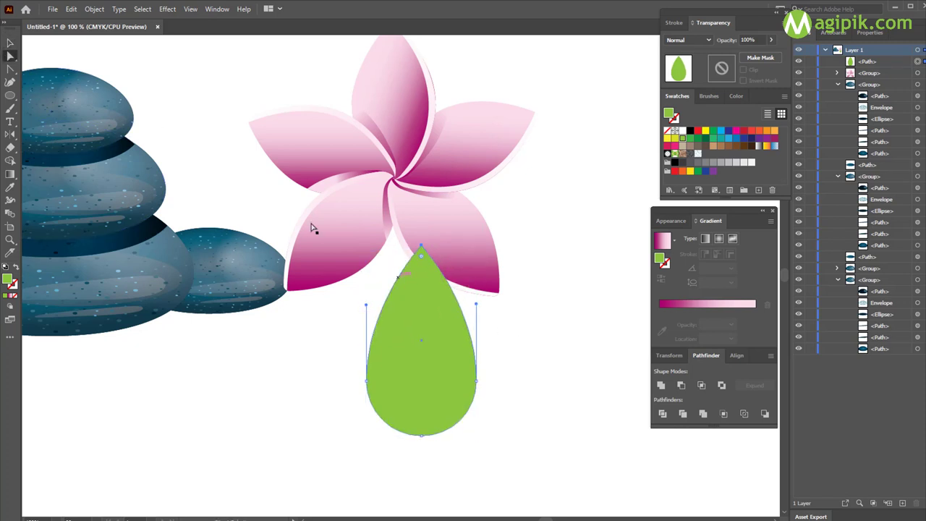
{"action": "key", "text": "v"}
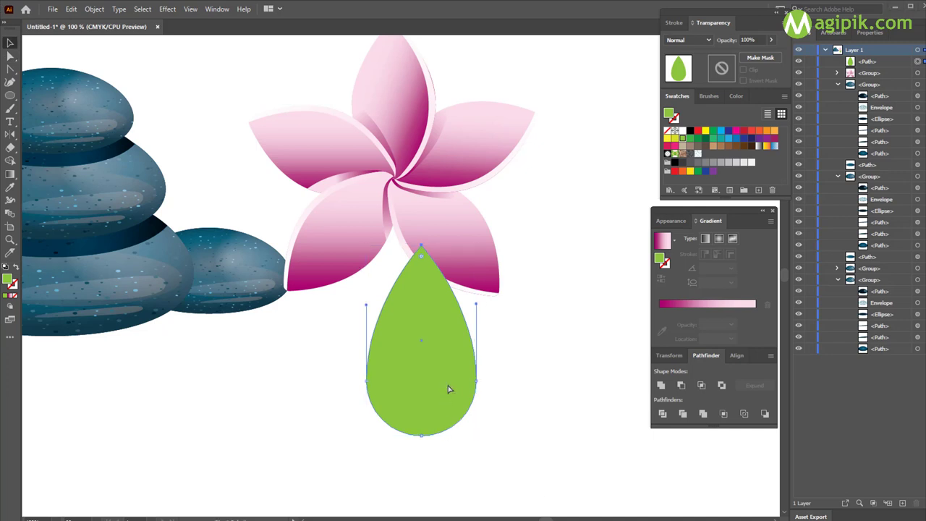
Step: Paste a copy of the leaf in front and erase its right half
{"action": "key", "text": "shift+e"}
{"action": "key", "text": "v"}
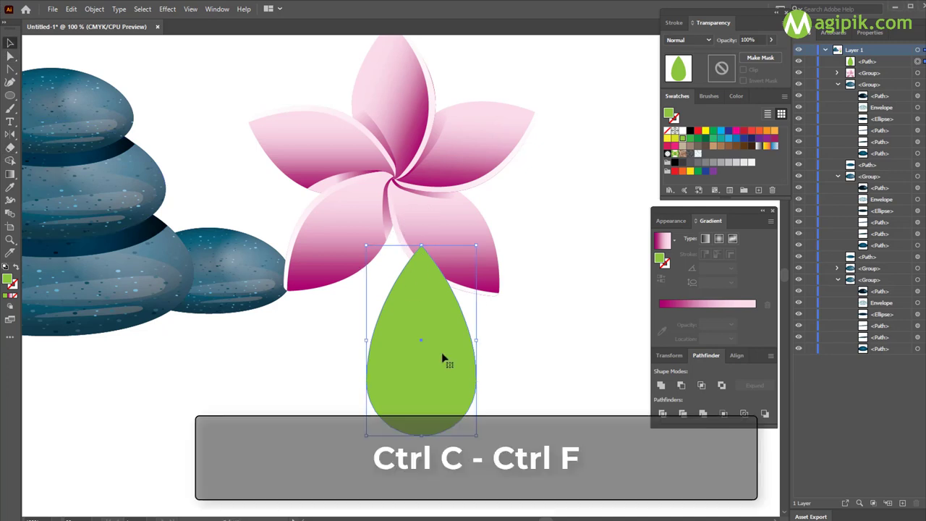
{"action": "key", "text": "ctrl+c"}
{"action": "key", "text": "ctrl+f"}
{"action": "left_click", "coordinate": [10, 147]}
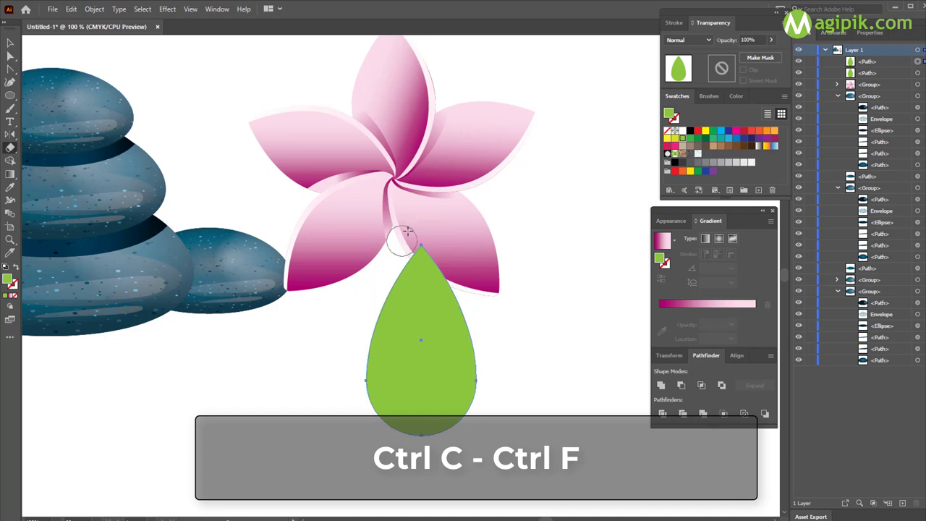
{"action": "left_click_drag", "start_coordinate": [419, 217], "coordinate": [497, 459]}
Step: Fill the remaining left-half copy with a darker green
{"action": "key", "text": "v"}
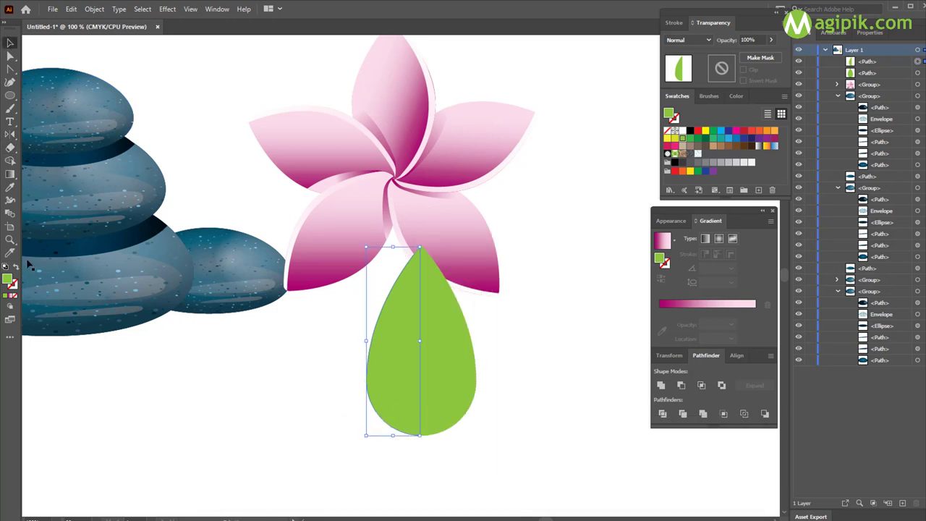
{"action": "double_click", "coordinate": [8, 280]}
{"action": "left_click", "coordinate": [624, 246]}
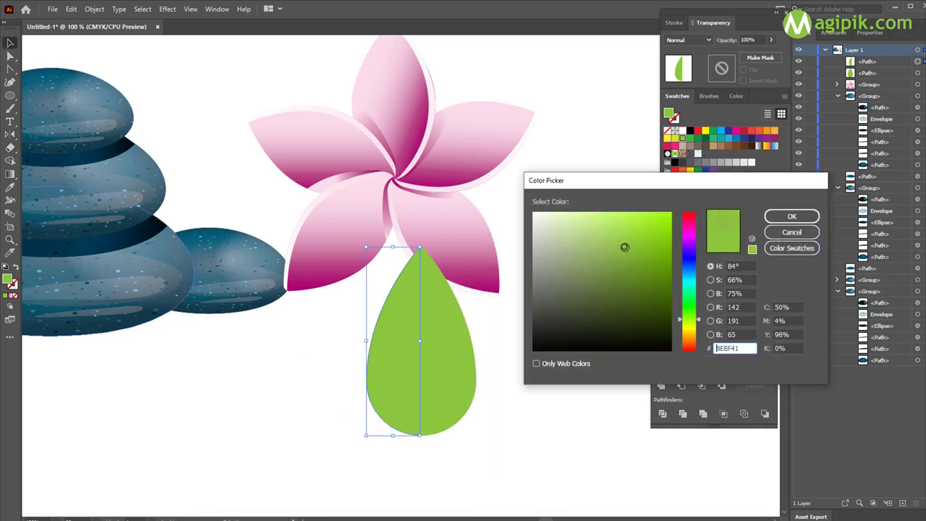
{"action": "left_click", "coordinate": [793, 218]}
{"action": "left_click", "coordinate": [582, 391]}
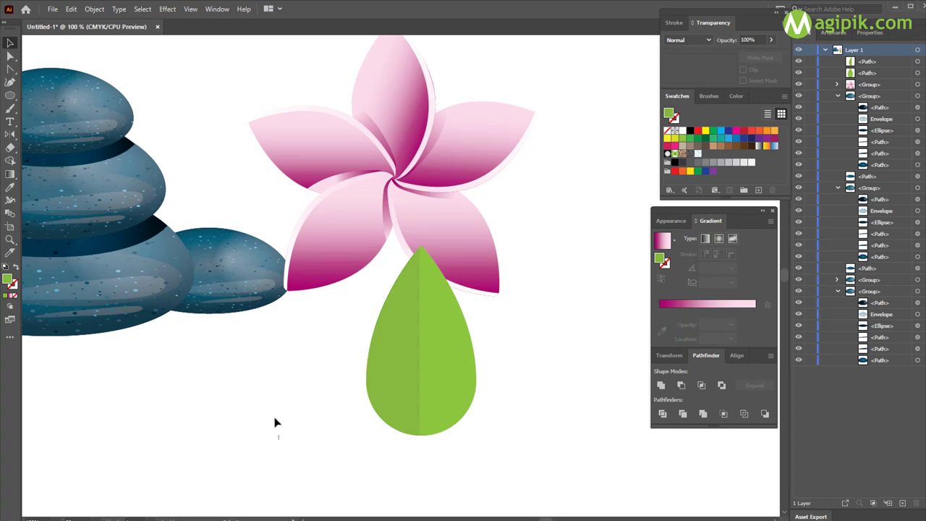
{"action": "left_click", "coordinate": [9, 84]}
Step: Zoom in and draw a small light-green ellipse at the leaf's centre
{"action": "key", "text": "ctrl+plus"}
{"action": "left_click_drag", "start_coordinate": [368, 273], "coordinate": [385, 280]}
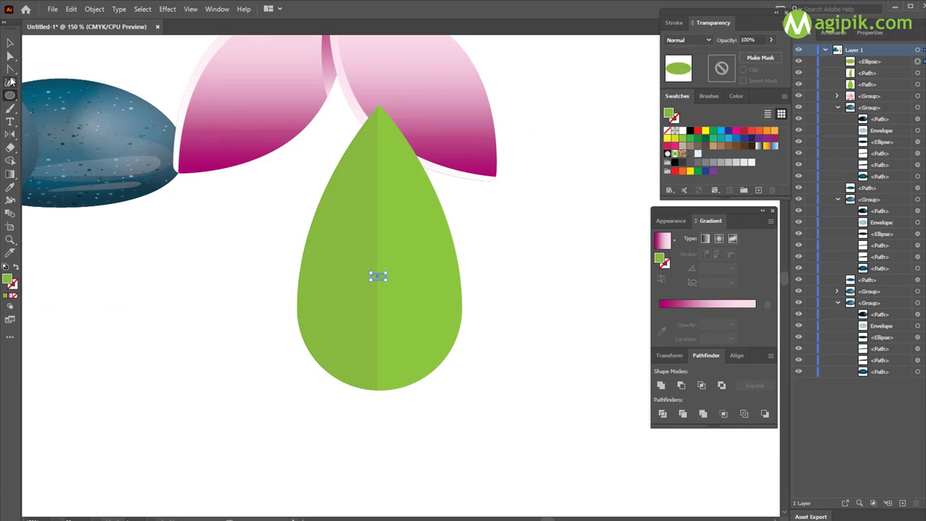
{"action": "double_click", "coordinate": [8, 282]}
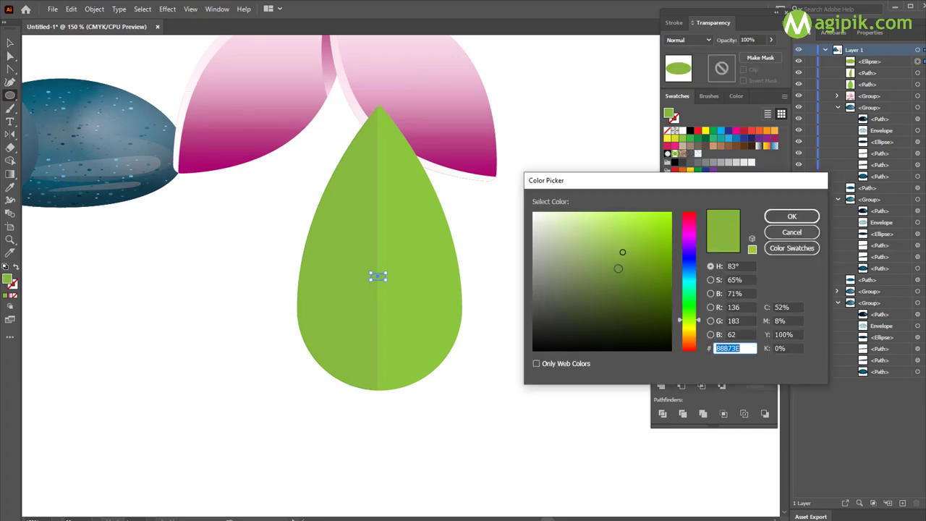
{"action": "left_click", "coordinate": [779, 215]}
Step: Stretch the ellipse from the leaf base toward the tip and narrow it into a thin strip
{"action": "left_click", "coordinate": [10, 58]}
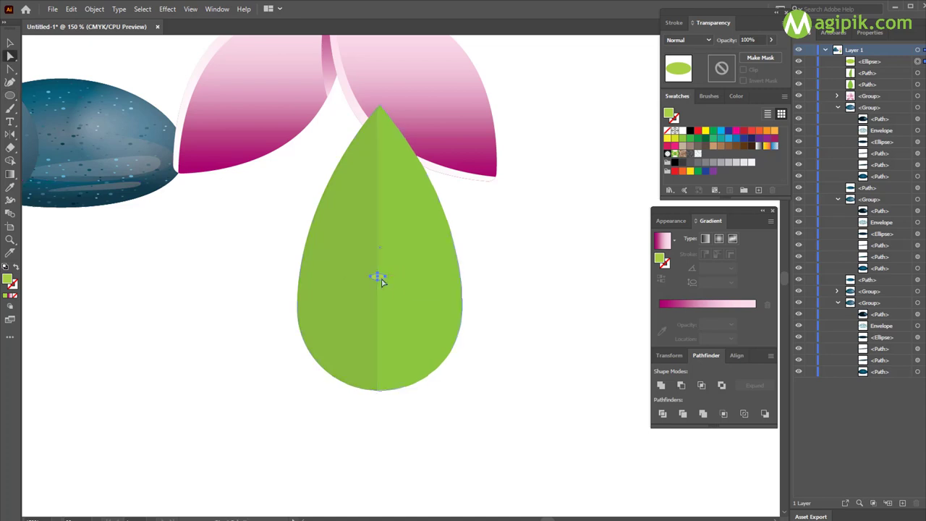
{"action": "left_click_drag", "start_coordinate": [377, 276], "coordinate": [377, 324]}
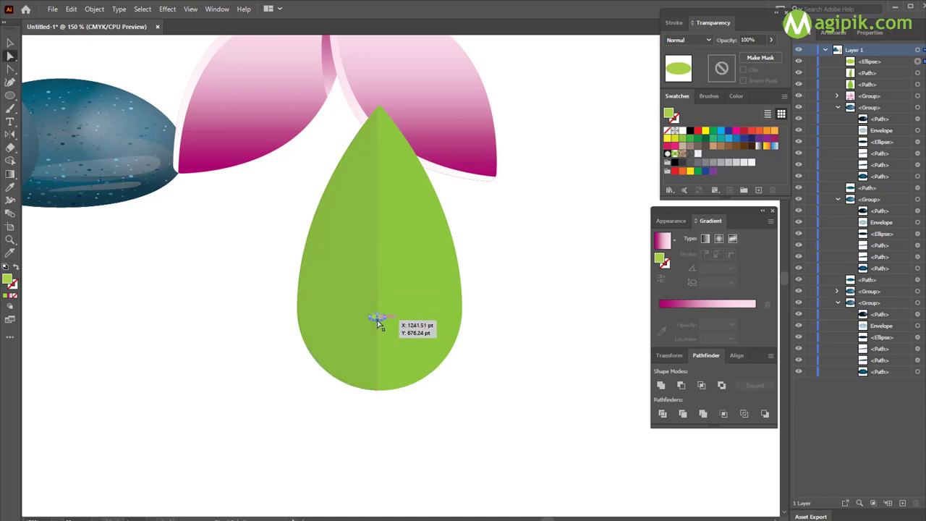
{"action": "left_click_drag", "start_coordinate": [377, 395], "coordinate": [377, 391]}
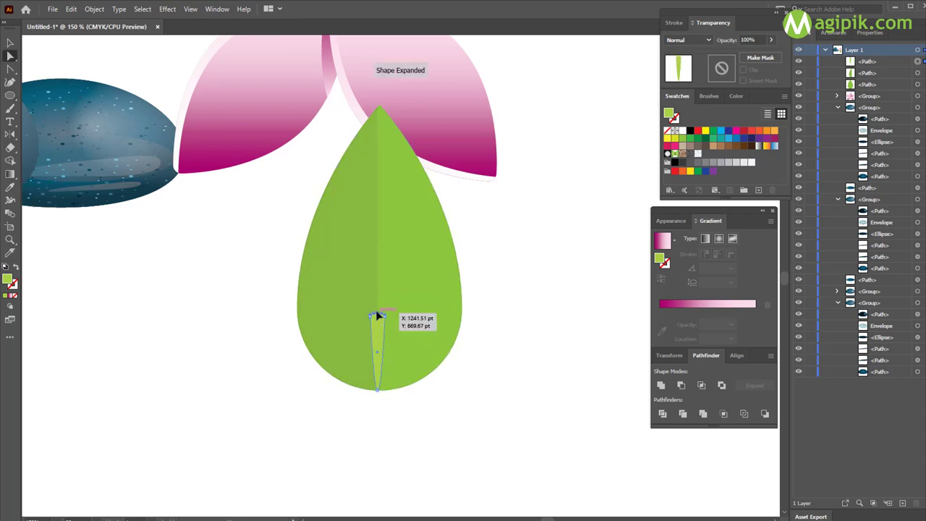
{"action": "left_click_drag", "start_coordinate": [376, 316], "coordinate": [380, 108]}
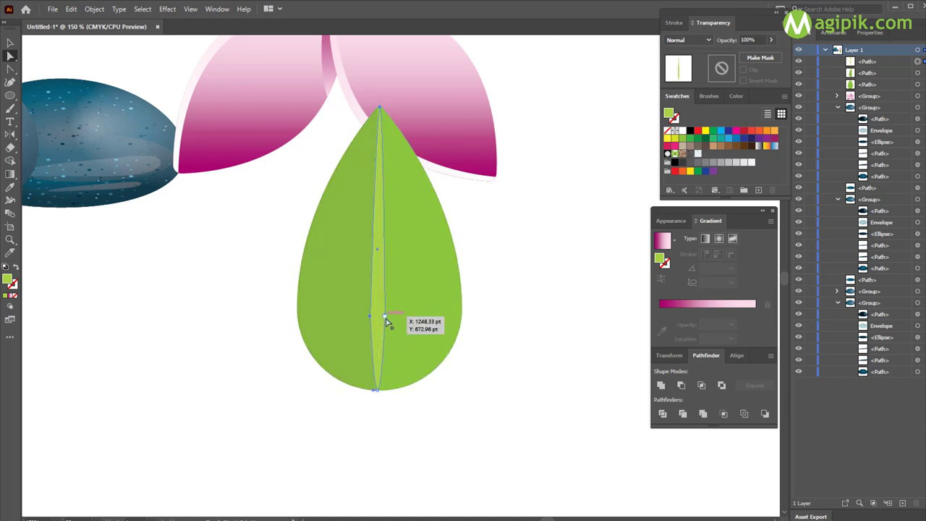
{"action": "left_click_drag", "start_coordinate": [385, 319], "coordinate": [383, 361]}
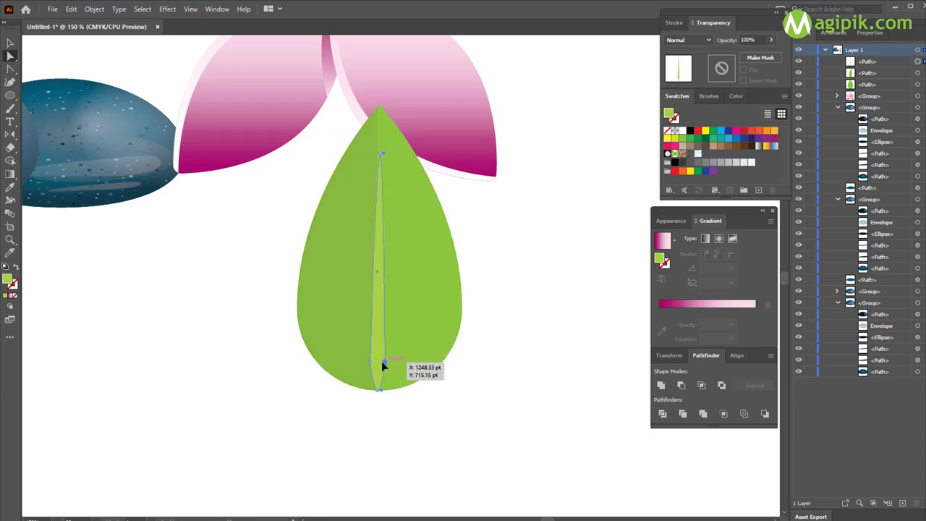
{"action": "left_click_drag", "start_coordinate": [383, 362], "coordinate": [379, 362]}
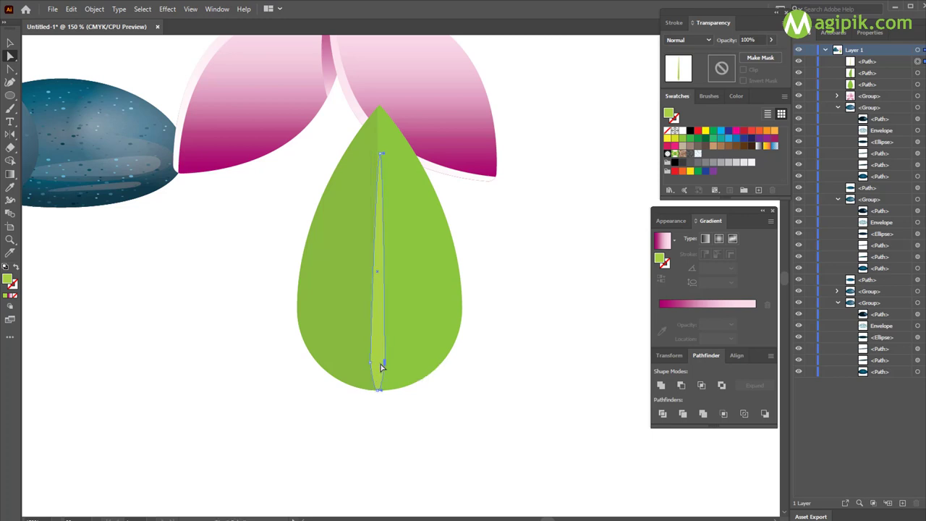
{"action": "scroll", "coordinate": [381, 366], "scroll_direction": "up", "scroll_amount": 2}
{"action": "left_click_drag", "start_coordinate": [382, 364], "coordinate": [366, 364]}
Step: Extend the midrib's top up to the leaf tip and deselect it
{"action": "scroll", "coordinate": [432, 426], "scroll_direction": "down", "scroll_amount": 2}
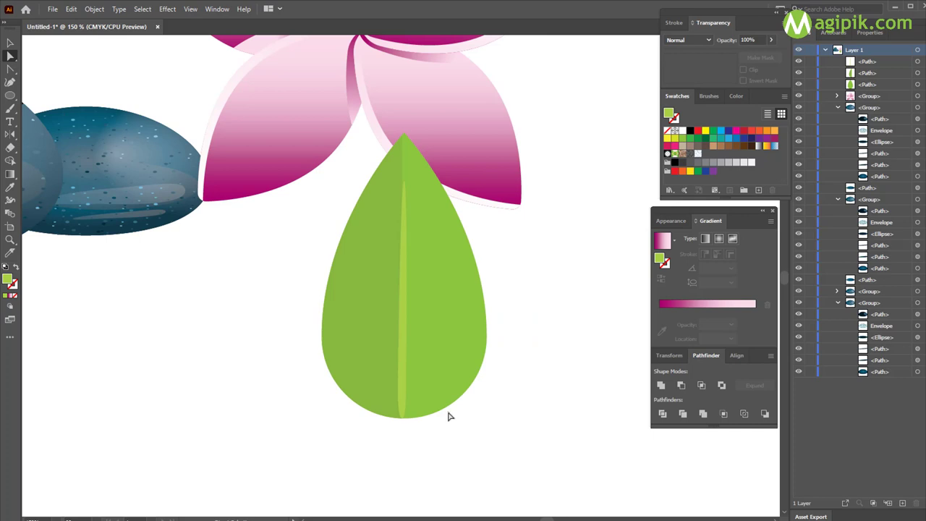
{"action": "left_click", "coordinate": [404, 170]}
{"action": "left_click", "coordinate": [405, 264]}
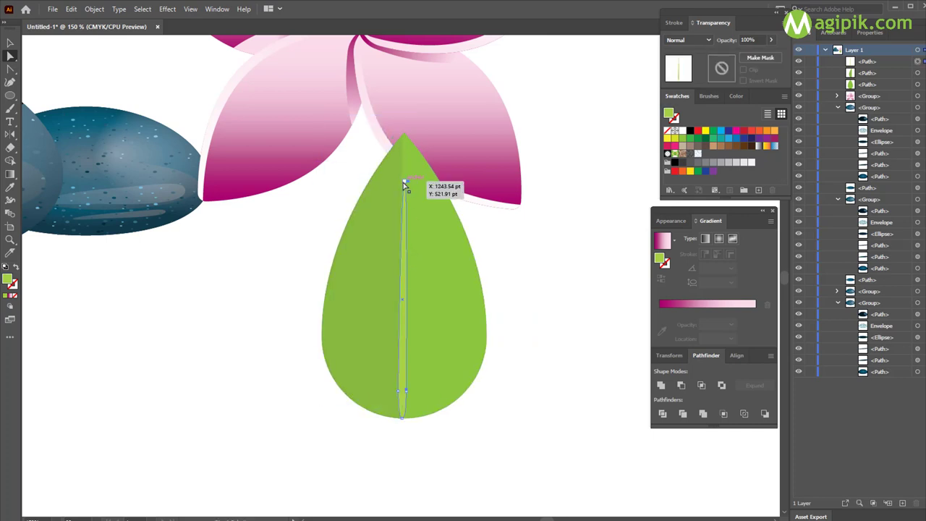
{"action": "left_click_drag", "start_coordinate": [405, 184], "coordinate": [404, 133]}
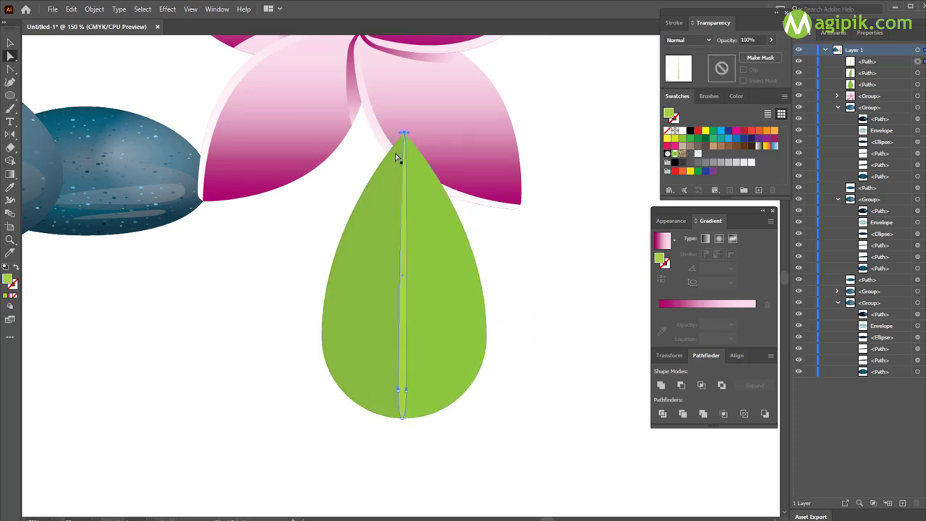
{"action": "key", "text": "v"}
{"action": "left_click", "coordinate": [311, 302]}
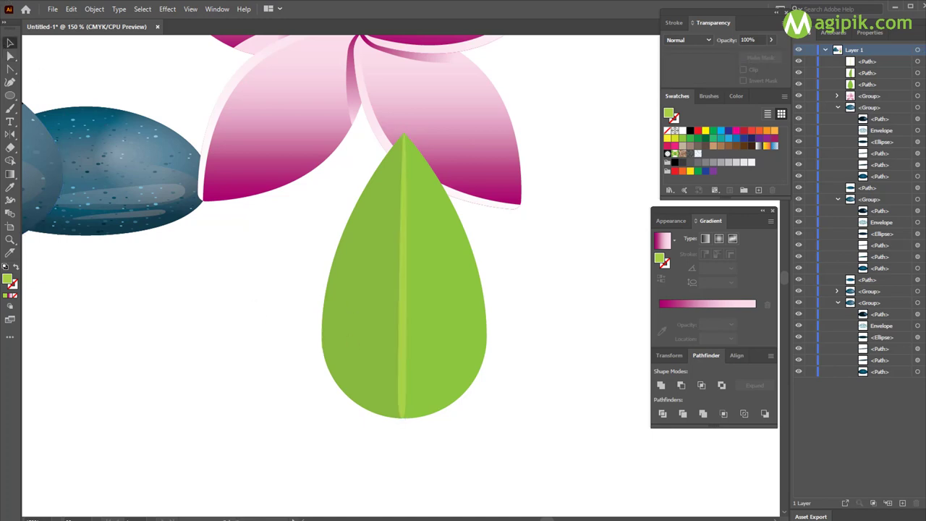
Step: Draw a first curved vein from the midrib as a stroke-only path
{"action": "left_click", "coordinate": [403, 388]}
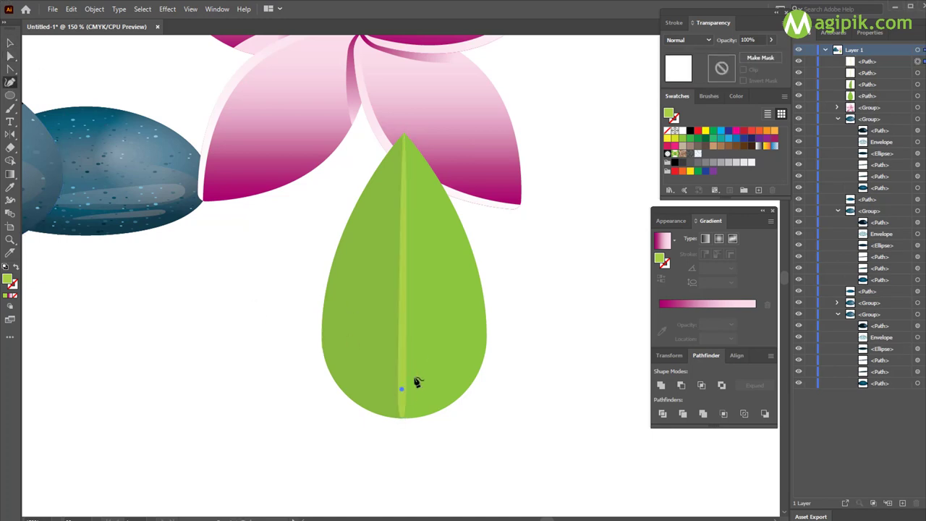
{"action": "left_click", "coordinate": [500, 331]}
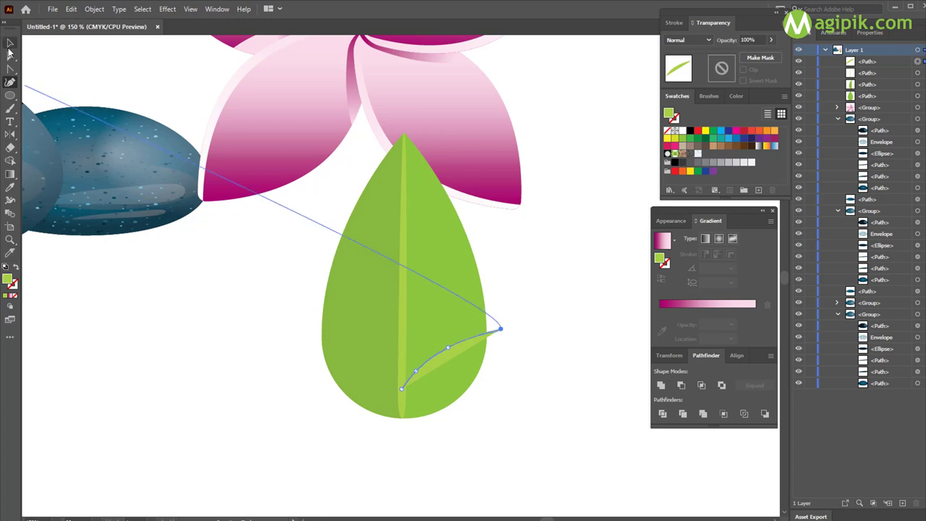
{"action": "key", "text": "v"}
{"action": "key", "text": "shift+x"}
{"action": "scroll", "coordinate": [498, 371], "scroll_direction": "up", "scroll_amount": 2}
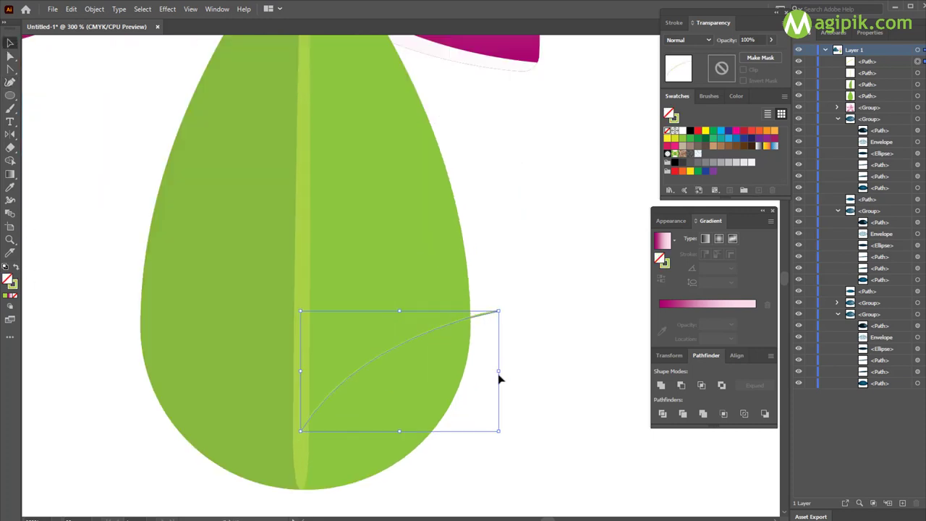
{"action": "left_click_drag", "start_coordinate": [467, 377], "coordinate": [471, 378]}
{"action": "left_click", "coordinate": [490, 366]}
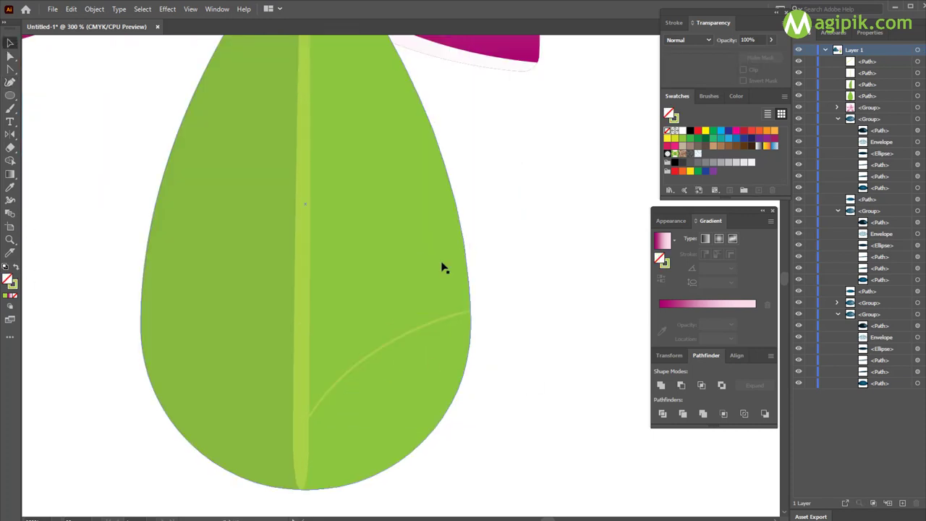
Step: Add a second vein, stretch the upper one to the leaf edge, and adjust both veins' stroke
{"action": "key", "text": "p"}
{"action": "left_click", "coordinate": [301, 315]}
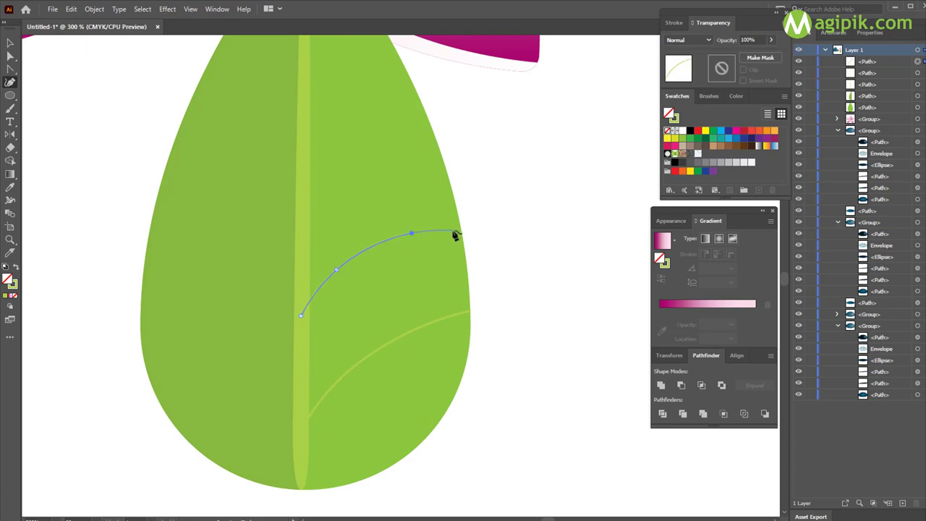
{"action": "key", "text": "v"}
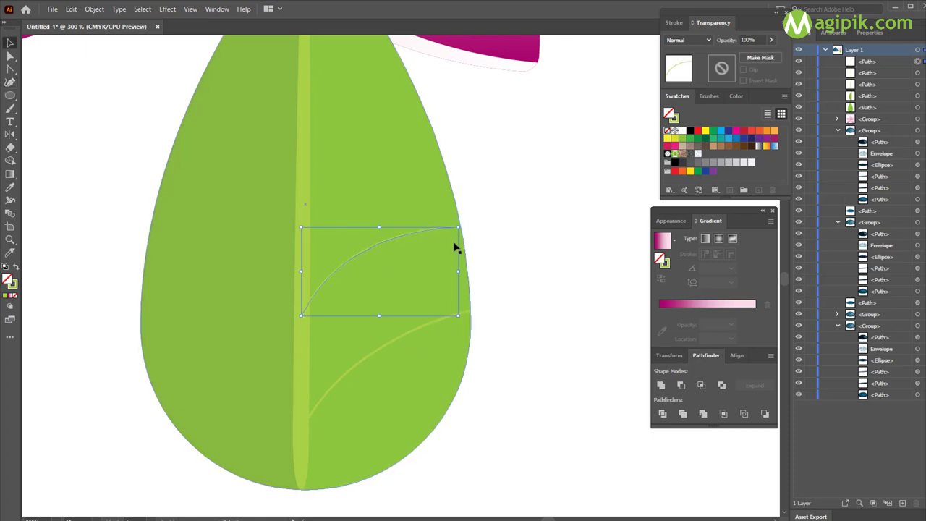
{"action": "left_click", "coordinate": [455, 246]}
{"action": "left_click", "coordinate": [454, 235], "text": "shift"}
{"action": "left_click", "coordinate": [455, 227]}
{"action": "left_click_drag", "start_coordinate": [458, 269], "coordinate": [463, 270]}
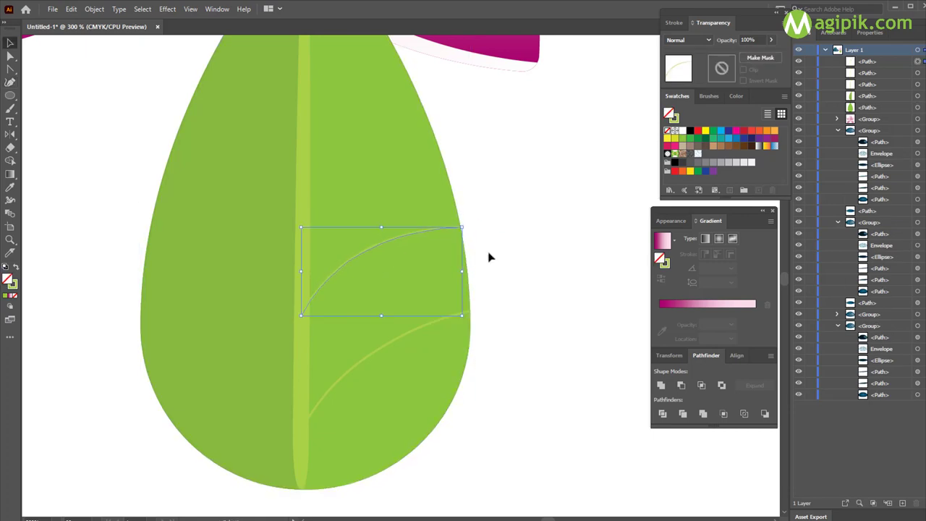
{"action": "scroll", "coordinate": [478, 259], "scroll_direction": "up", "scroll_amount": 3}
{"action": "left_click", "coordinate": [437, 382], "text": "shift"}
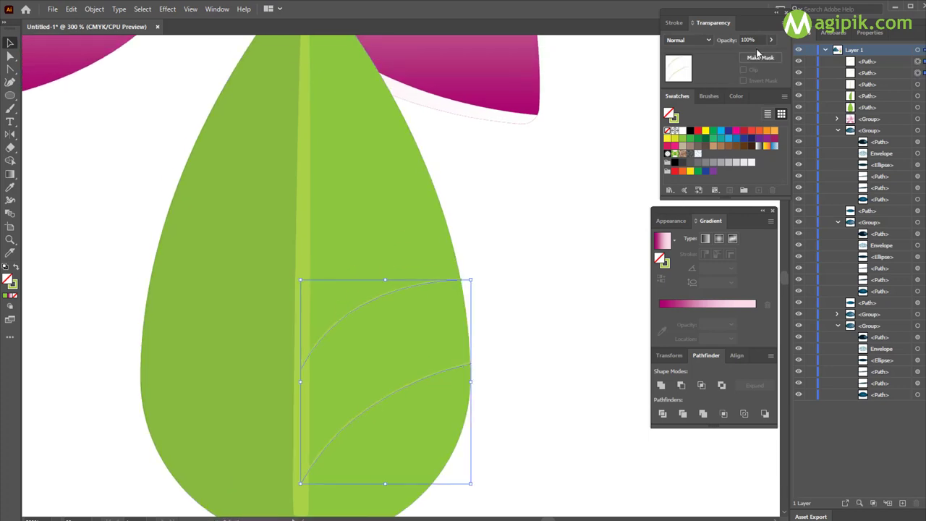
{"action": "left_click", "coordinate": [677, 22]}
{"action": "left_click", "coordinate": [506, 249]}
Step: Stretch the lower vein out to the leaf edge
{"action": "left_click", "coordinate": [461, 282]}
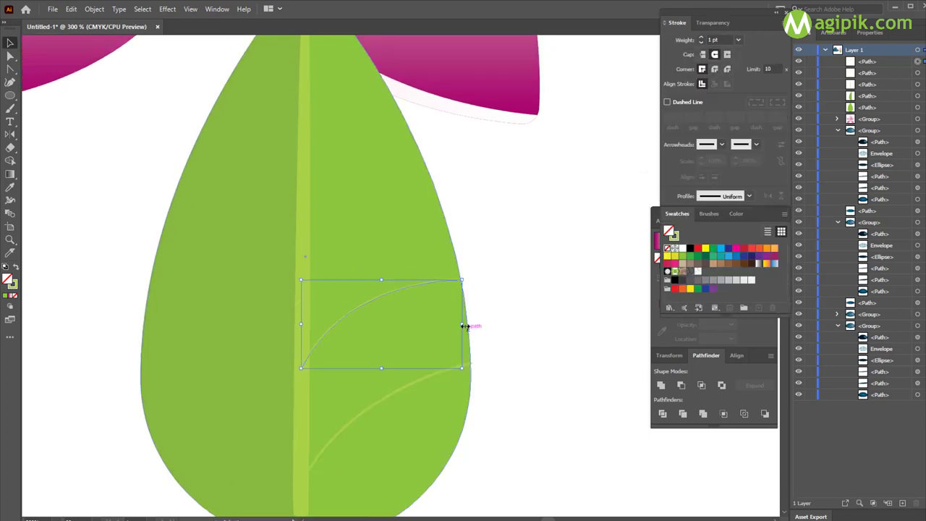
{"action": "left_click", "coordinate": [466, 325], "text": "shift"}
{"action": "left_click", "coordinate": [460, 280], "text": "shift"}
{"action": "left_click", "coordinate": [457, 281]}
{"action": "left_click", "coordinate": [469, 369]}
{"action": "left_click_drag", "start_coordinate": [458, 425], "coordinate": [470, 426]}
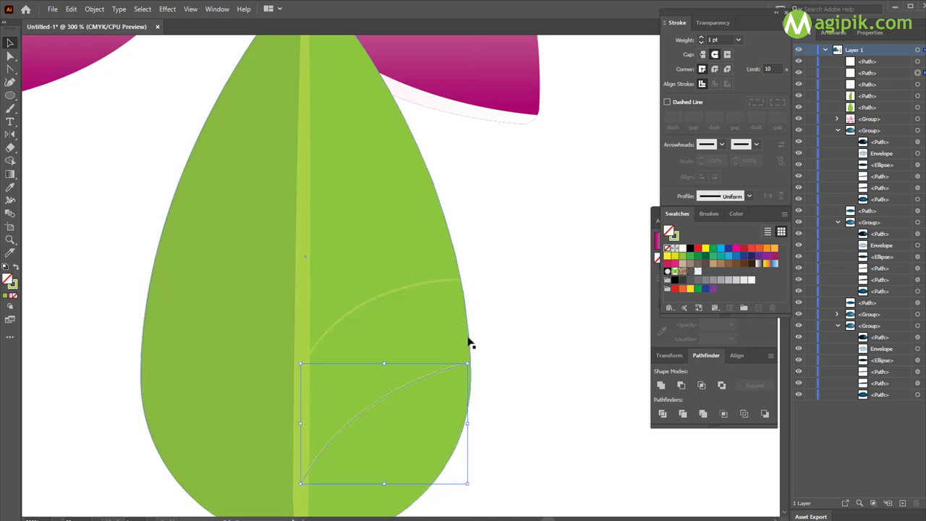
{"action": "left_click", "coordinate": [22, 84]}
Step: Draw a vein curving from the midrib toward the leaf's right edge, swapping fill and stroke
{"action": "left_click", "coordinate": [303, 260]}
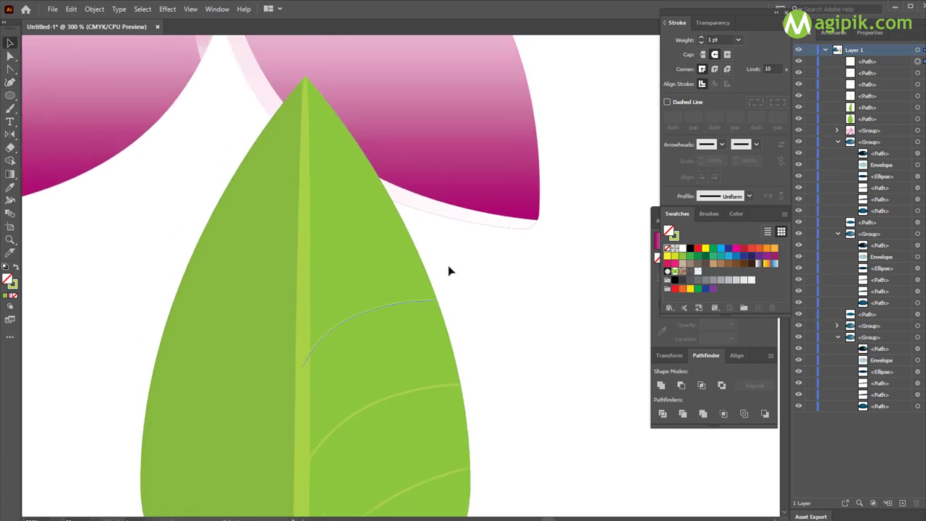
{"action": "left_click", "coordinate": [305, 268]}
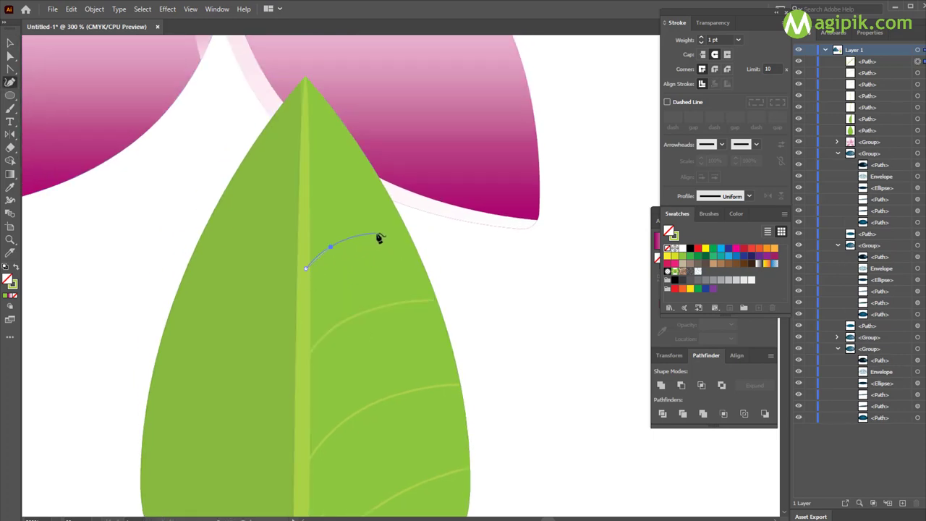
{"action": "left_click", "coordinate": [318, 209], "text": "ctrl"}
{"action": "left_click_drag", "start_coordinate": [306, 200], "coordinate": [318, 183]}
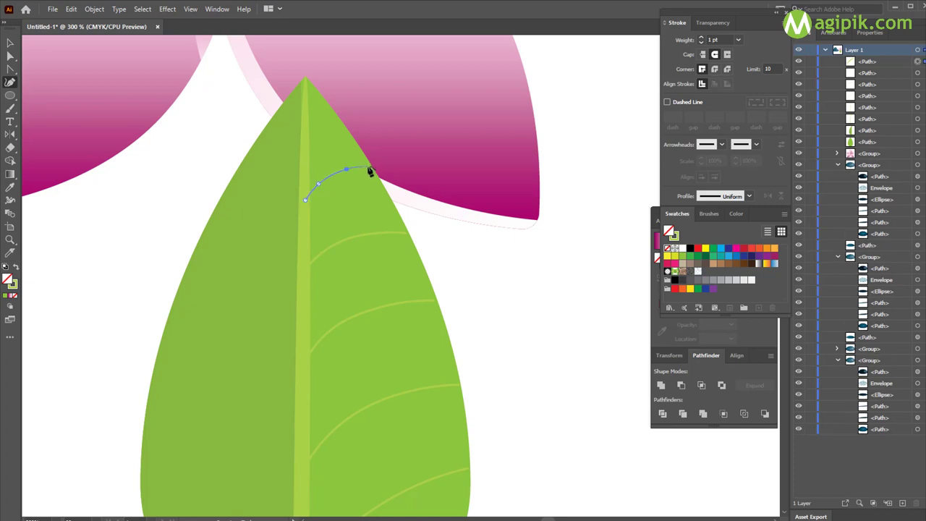
{"action": "left_click", "coordinate": [53, 107], "text": "ctrl"}
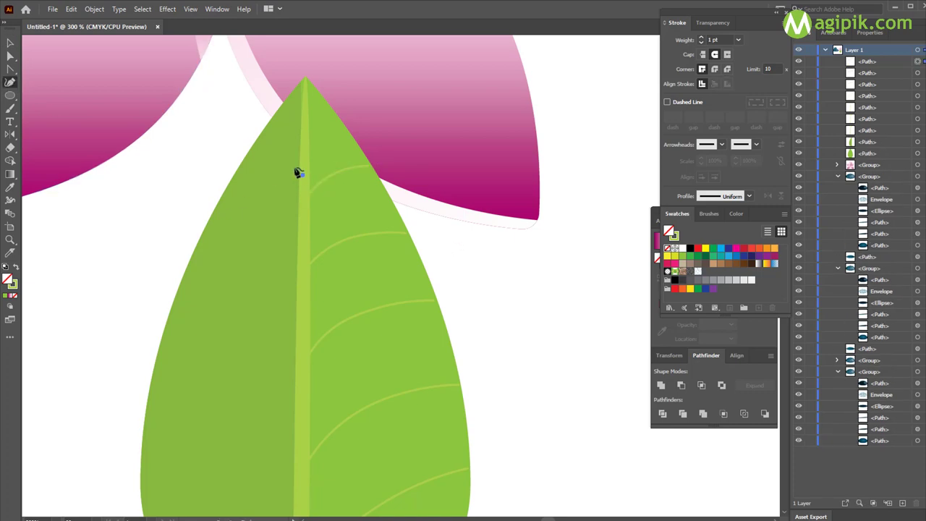
{"action": "key", "text": "shift+x"}
{"action": "scroll", "coordinate": [184, 159], "scroll_direction": "down", "scroll_amount": 3}
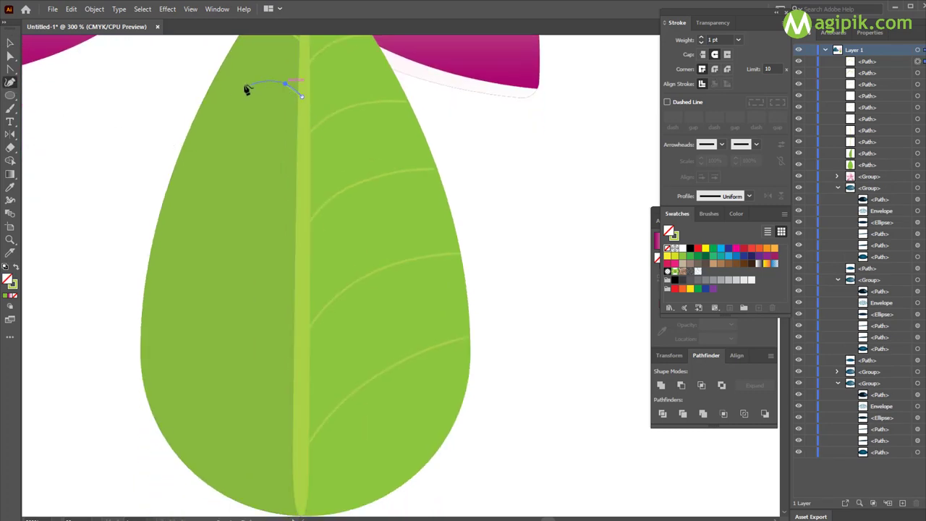
{"action": "key", "text": "x"}
Step: Draw more curved veins across the left half and near the leaf's bottom
{"action": "left_click_drag", "start_coordinate": [302, 183], "coordinate": [284, 169]}
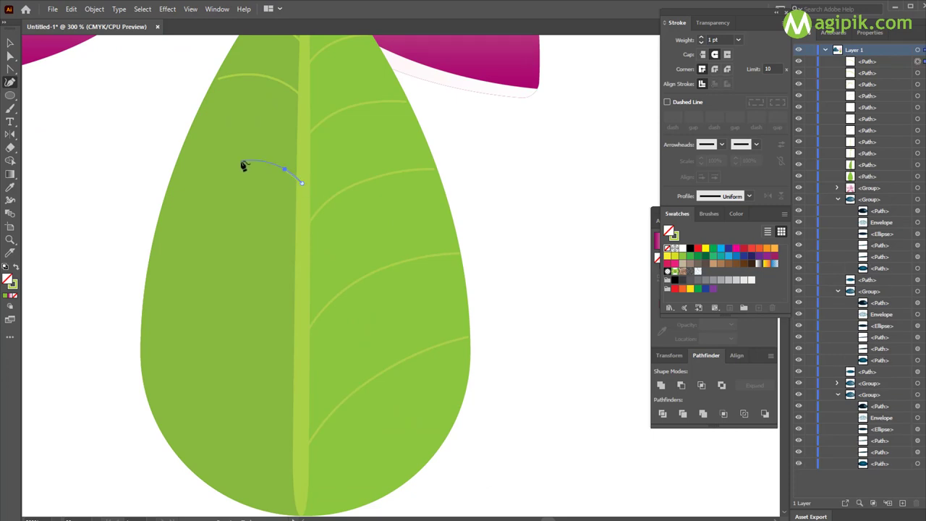
{"action": "key", "text": "x"}
{"action": "left_click", "coordinate": [183, 162], "text": "ctrl"}
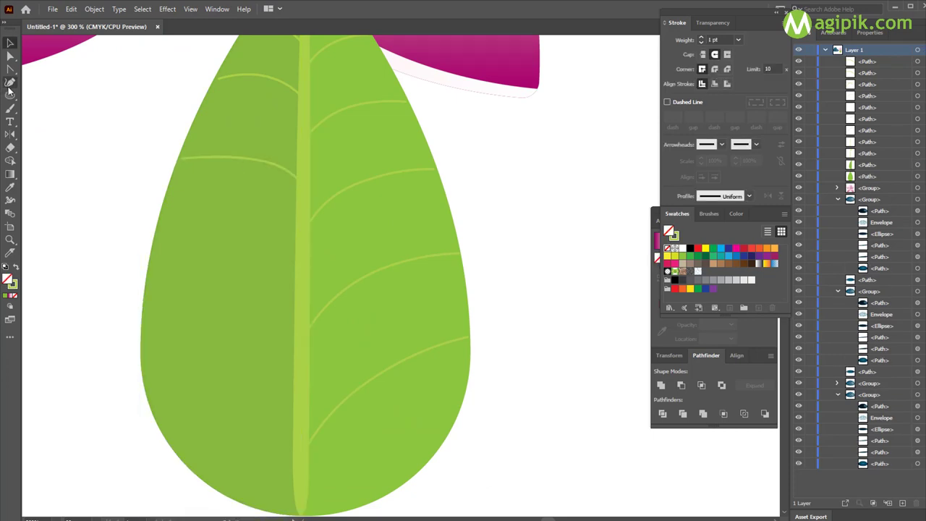
{"action": "left_click_drag", "start_coordinate": [298, 281], "coordinate": [274, 264]}
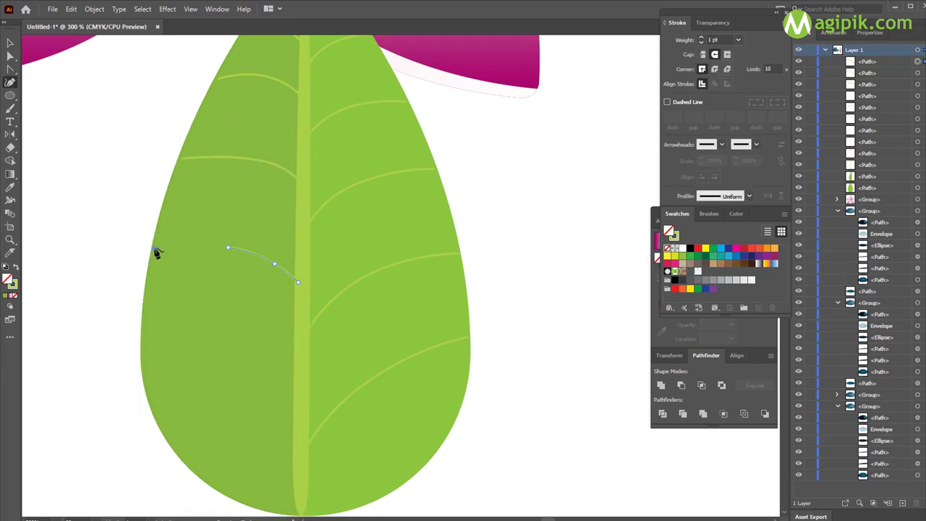
{"action": "left_click", "coordinate": [156, 251]}
{"action": "left_click", "coordinate": [91, 228], "text": "ctrl"}
{"action": "scroll", "coordinate": [92, 227], "scroll_direction": "down", "scroll_amount": 3}
{"action": "left_click", "coordinate": [298, 254]}
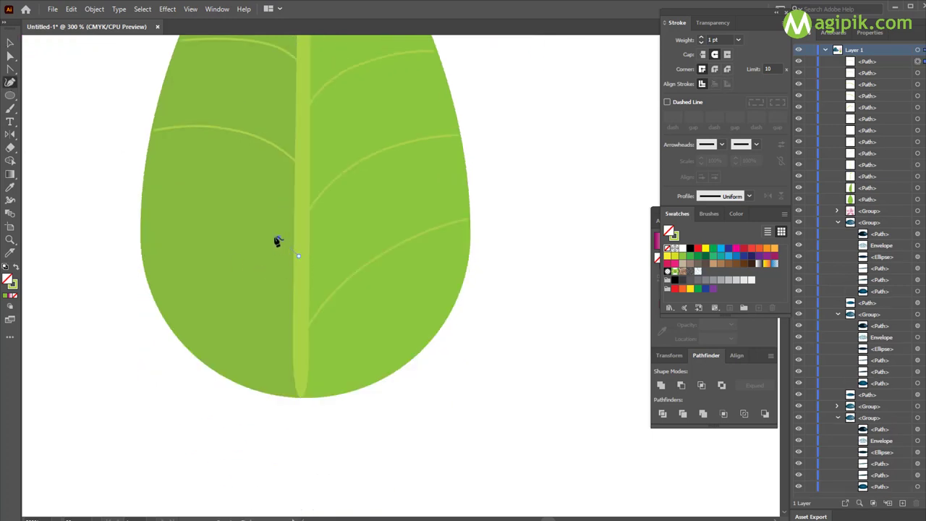
{"action": "left_click", "coordinate": [33, 120], "text": "ctrl"}
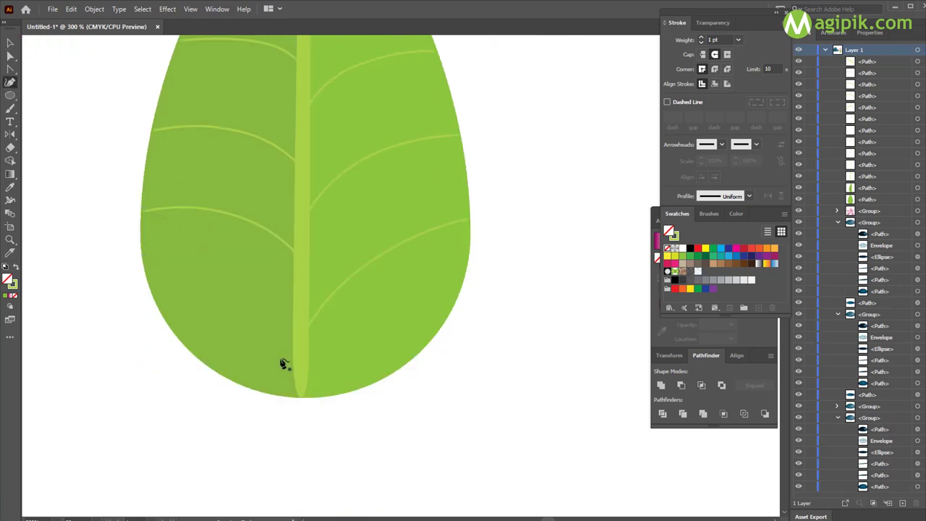
{"action": "left_click", "coordinate": [298, 358]}
{"action": "left_click", "coordinate": [128, 324], "text": "ctrl"}
Step: Zoom out, select the leaf with all its veins, and group them with Ctrl+G
{"action": "key", "text": "ctrl+minus"}
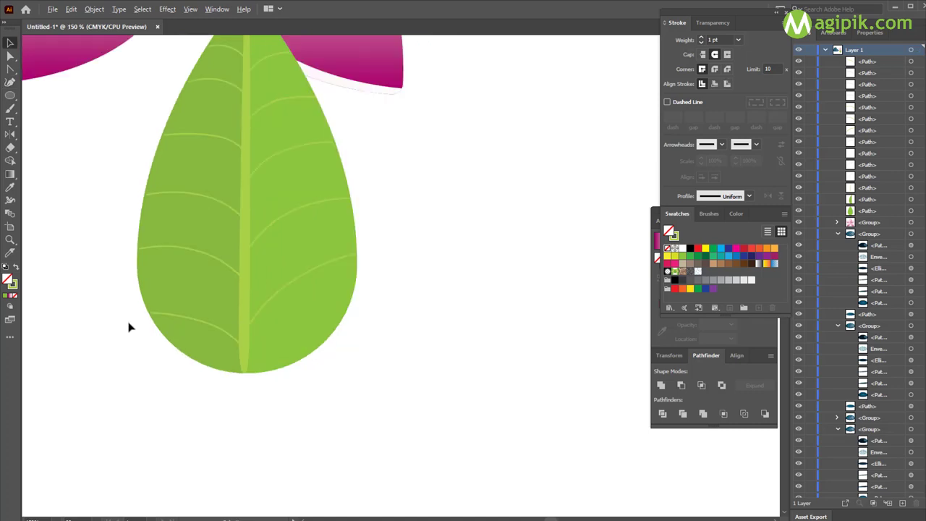
{"action": "key", "text": "ctrl+minus"}
{"action": "key", "text": "ctrl+minus"}
{"action": "left_click_drag", "start_coordinate": [186, 356], "coordinate": [282, 185]}
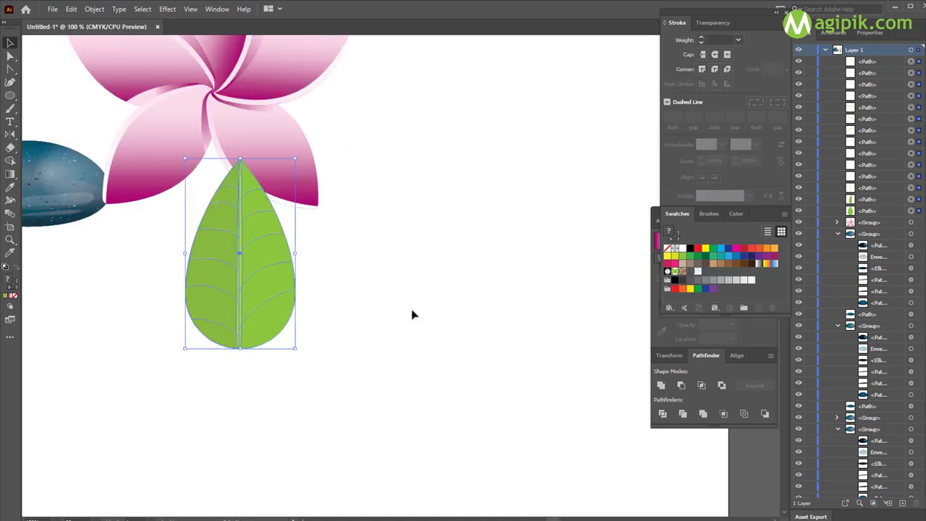
{"action": "key", "text": "ctrl+g"}
{"action": "left_click", "coordinate": [525, 434]}
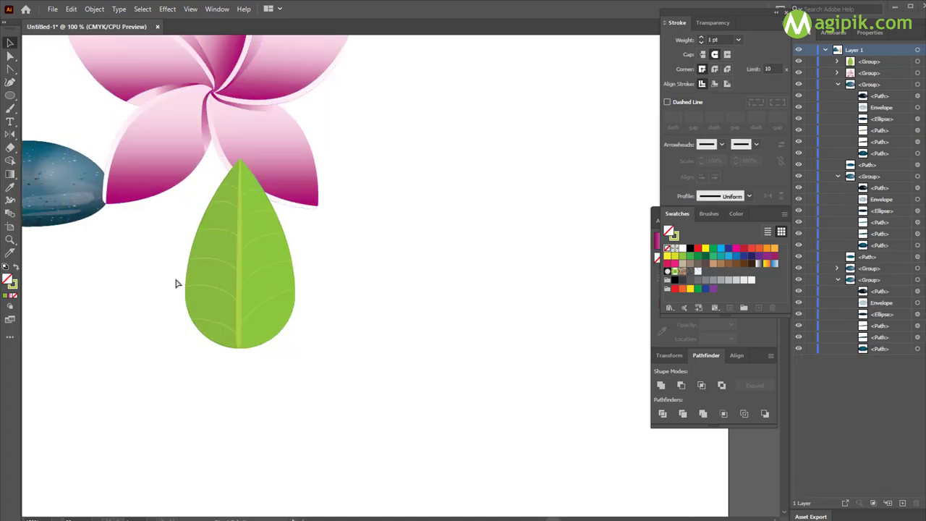
{"action": "left_click_drag", "start_coordinate": [176, 283], "coordinate": [282, 282]}
Step: Paste a copy of the leaf in front, narrow it to the left half, and fill it darker green
{"action": "scroll", "coordinate": [283, 283], "scroll_direction": "up", "scroll_amount": 2}
{"action": "double_click", "coordinate": [316, 271]}
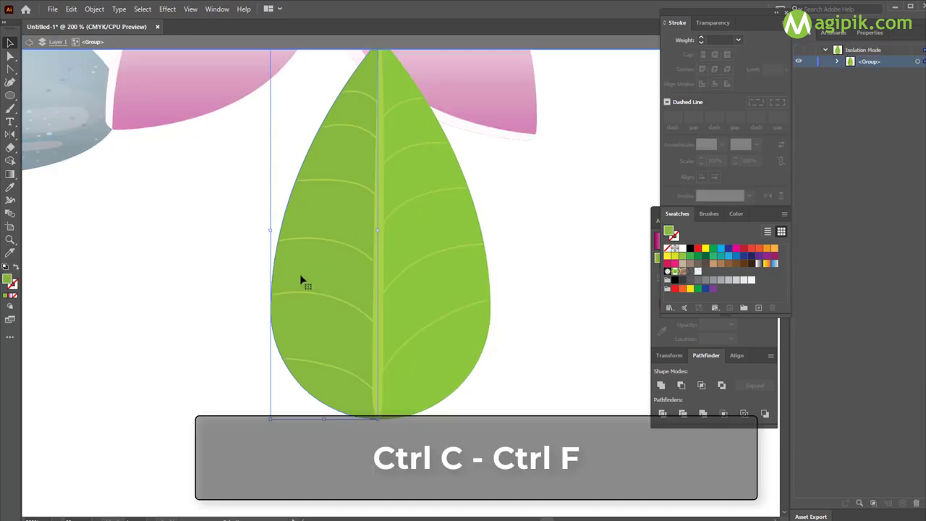
{"action": "key", "text": "ctrl+c"}
{"action": "key", "text": "ctrl+f"}
{"action": "left_click", "coordinate": [274, 236]}
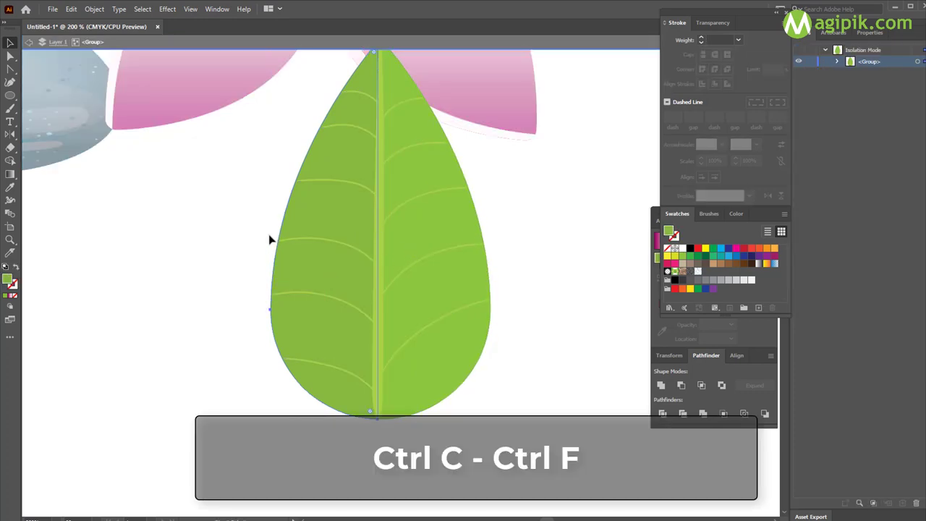
{"action": "left_click", "coordinate": [277, 269]}
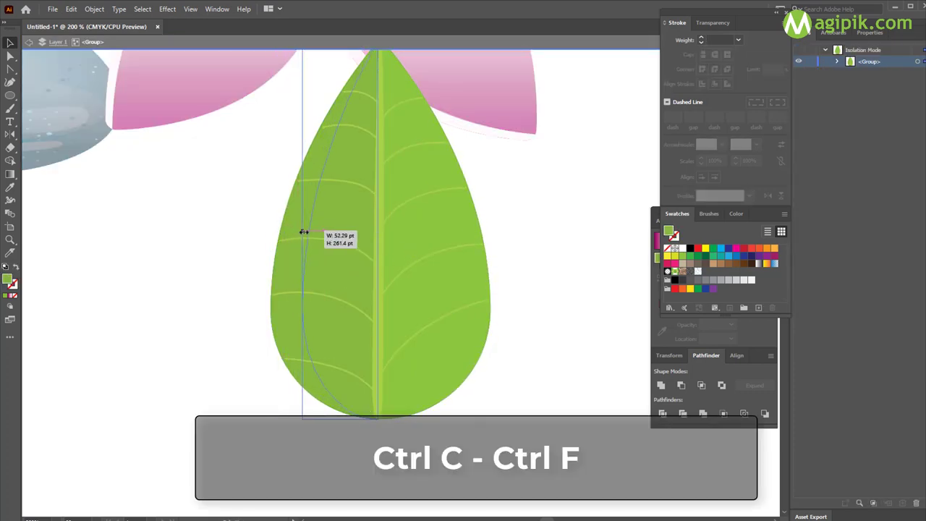
{"action": "left_click_drag", "start_coordinate": [269, 231], "coordinate": [303, 230]}
{"action": "double_click", "coordinate": [8, 281]}
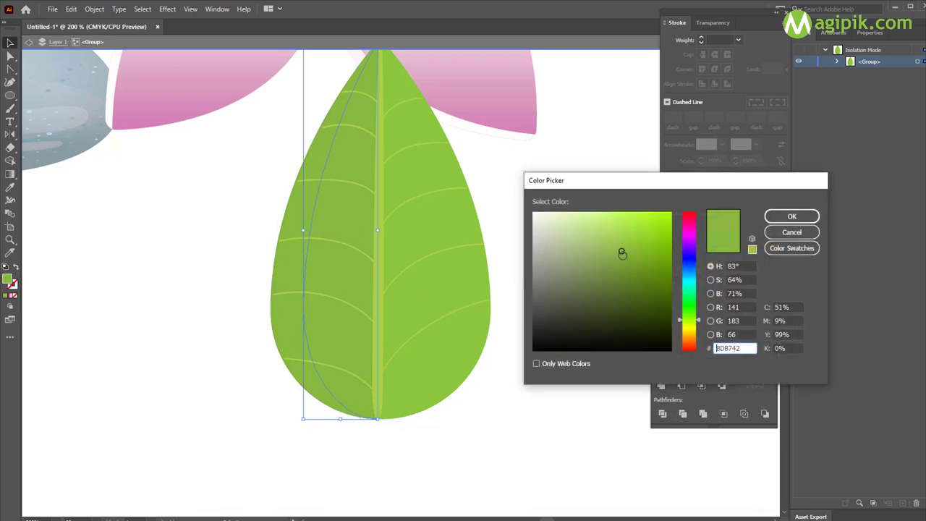
{"action": "left_click", "coordinate": [622, 260]}
{"action": "left_click", "coordinate": [792, 215]}
Step: Paste another leaf copy in front, narrow it, and colour it dark green
{"action": "left_click", "coordinate": [489, 270]}
{"action": "key", "text": "ctrl+c"}
{"action": "key", "text": "ctrl+f"}
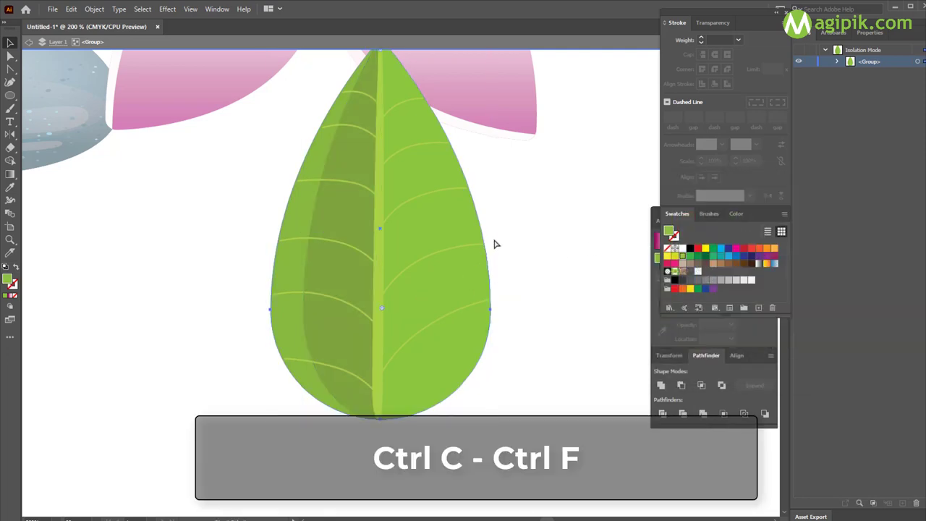
{"action": "left_click_drag", "start_coordinate": [489, 230], "coordinate": [458, 235]}
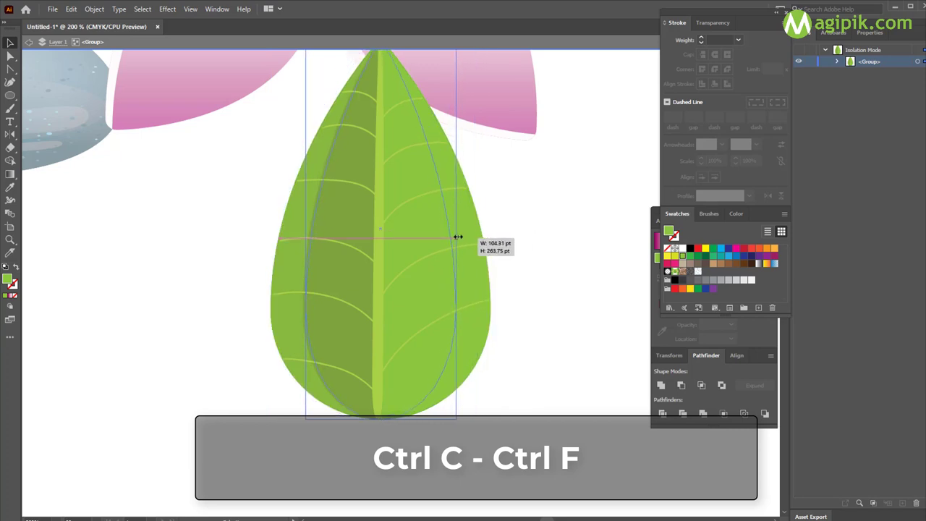
{"action": "left_click_drag", "start_coordinate": [458, 235], "coordinate": [459, 235]}
{"action": "key", "text": "i"}
{"action": "left_click", "coordinate": [355, 264]}
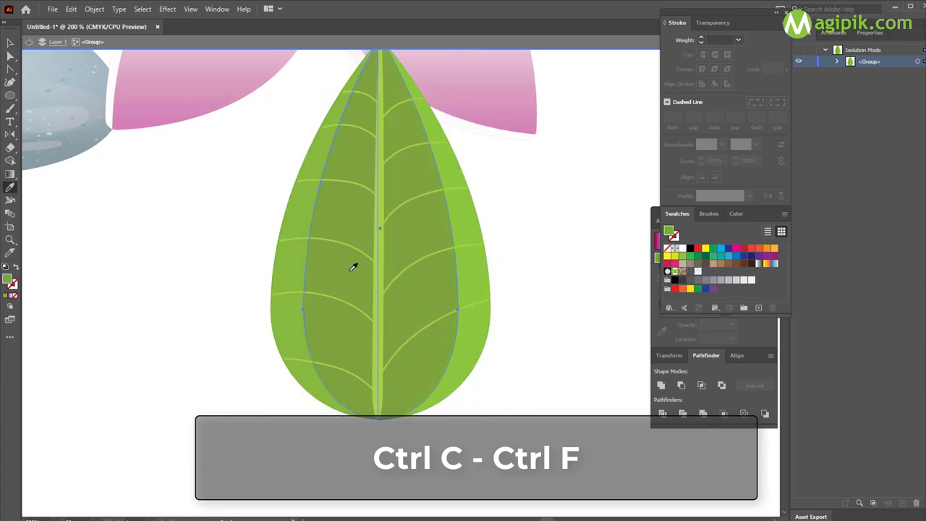
Step: Delete the extra dark-green copy and send the shading shape behind the veins
{"action": "key", "text": "Delete"}
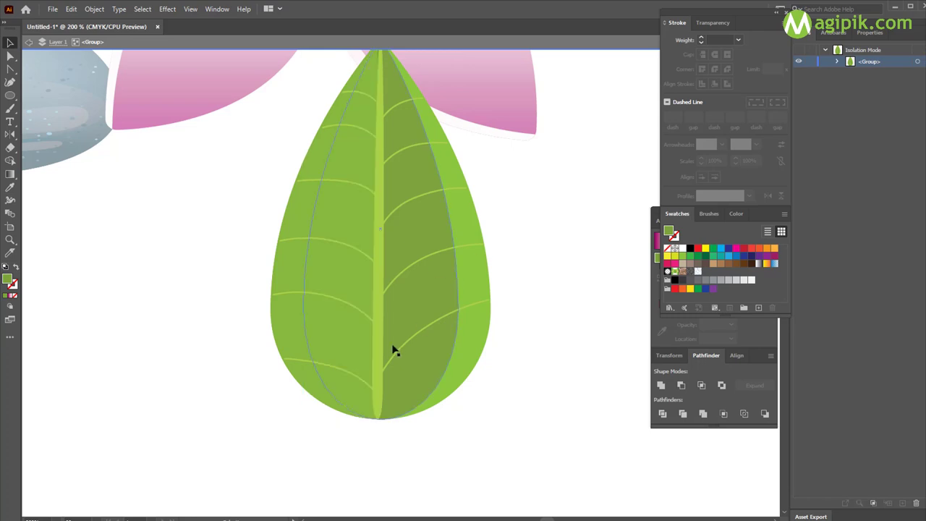
{"action": "key", "text": "ctrl+shift+bracketleft"}
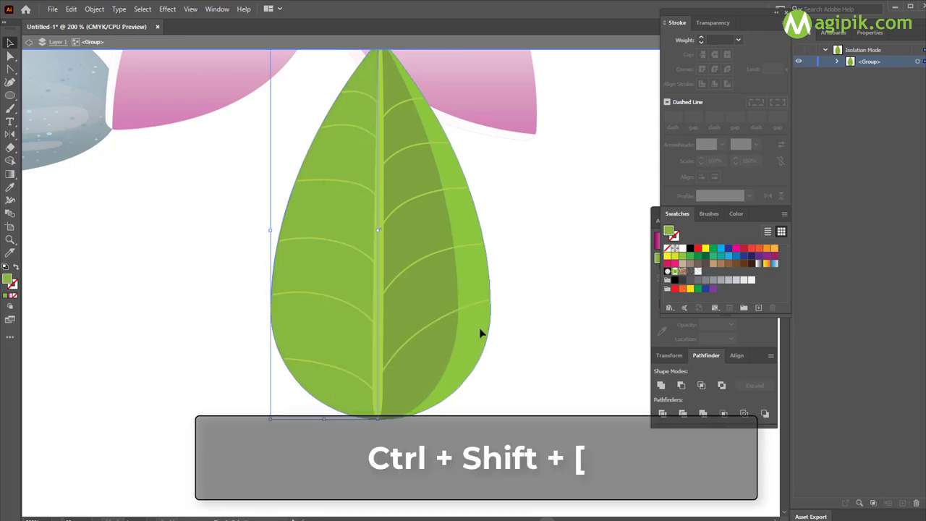
{"action": "scroll", "coordinate": [547, 324], "scroll_direction": "down", "scroll_amount": 2}
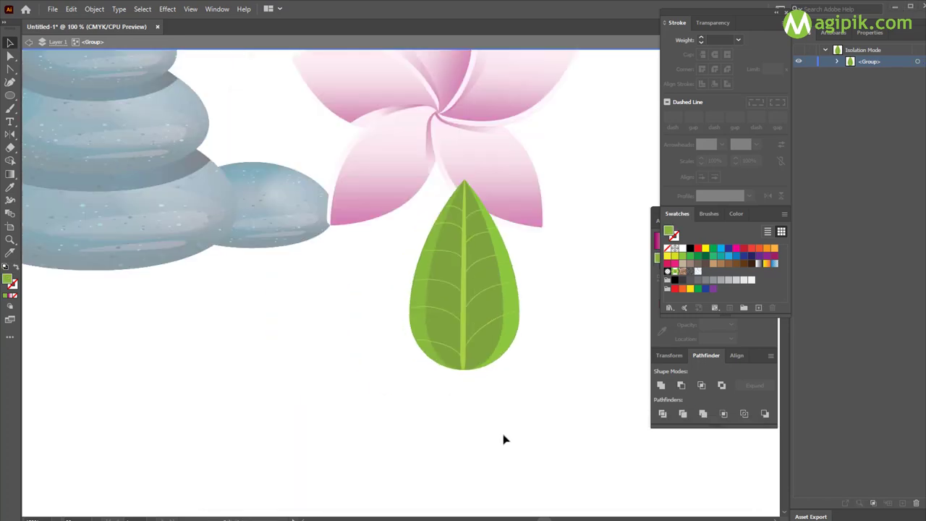
Step: Give the leaf's inner shape a gradient fill at a 90° angle
{"action": "left_click", "coordinate": [485, 352]}
{"action": "left_click", "coordinate": [735, 214]}
{"action": "left_click", "coordinate": [709, 214]}
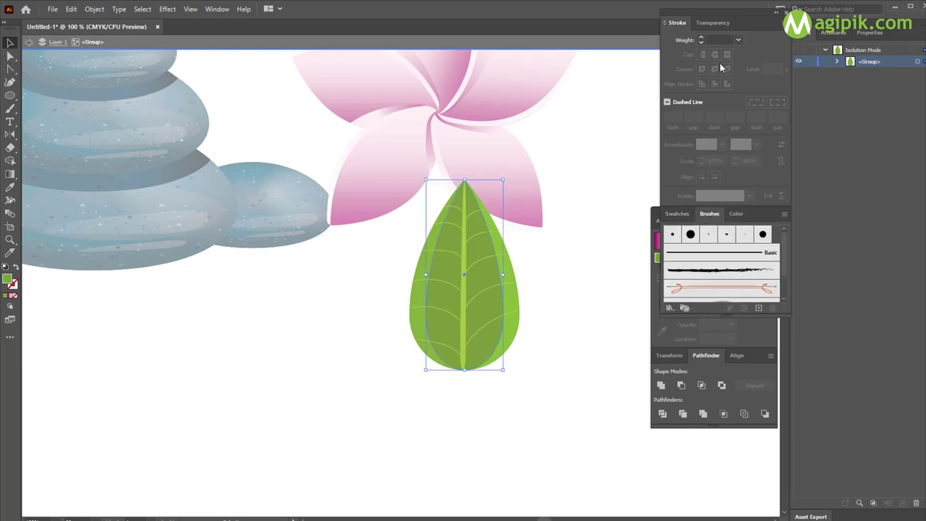
{"action": "left_click", "coordinate": [712, 22]}
{"action": "left_click", "coordinate": [691, 314]}
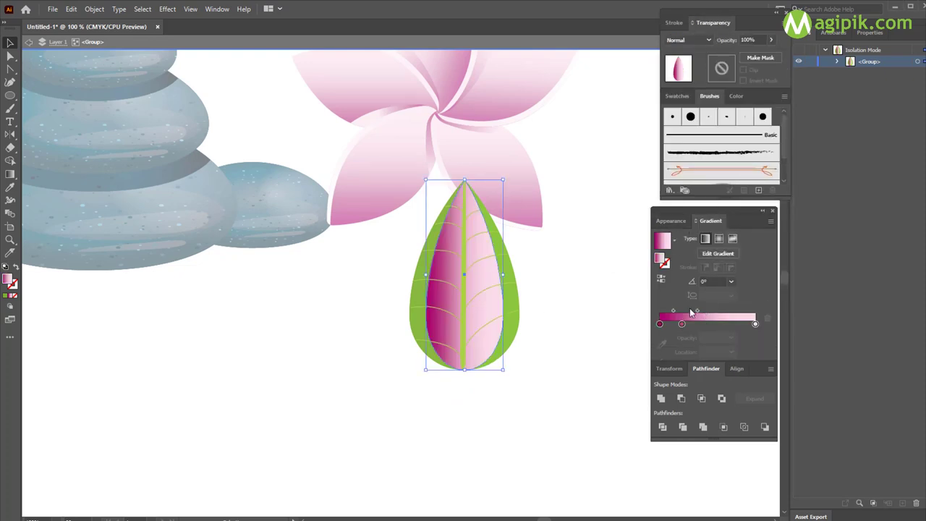
{"action": "left_click", "coordinate": [11, 175]}
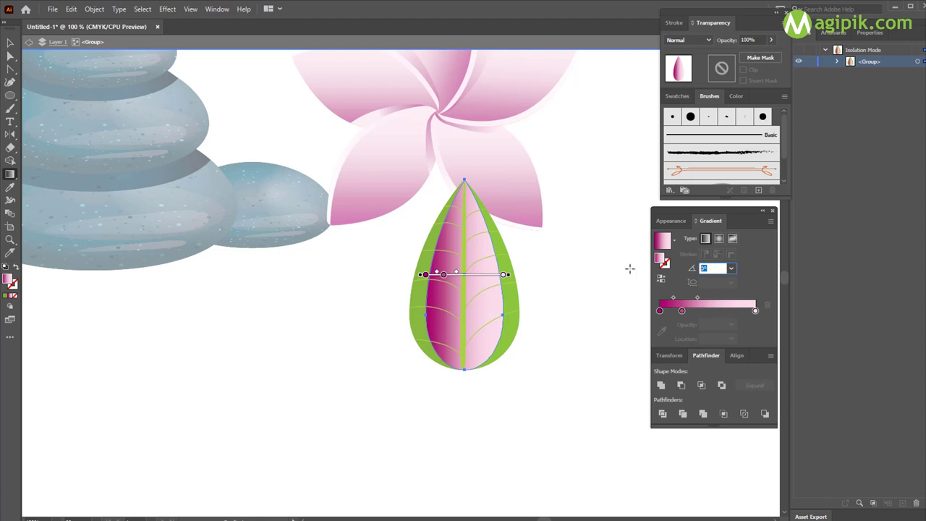
{"action": "type", "text": "90"}
{"action": "key", "text": "Return"}
Step: Remove the middle gradient stop and make the starting stop a bright green
{"action": "left_click_drag", "start_coordinate": [681, 310], "coordinate": [682, 344]}
{"action": "left_click", "coordinate": [660, 311]}
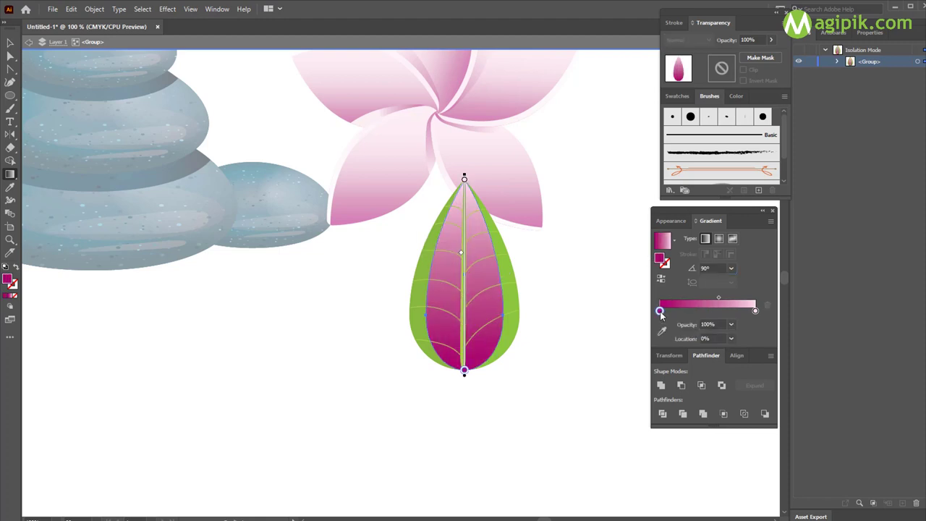
{"action": "double_click", "coordinate": [660, 311]}
{"action": "left_click", "coordinate": [672, 420]}
{"action": "left_click", "coordinate": [755, 311]}
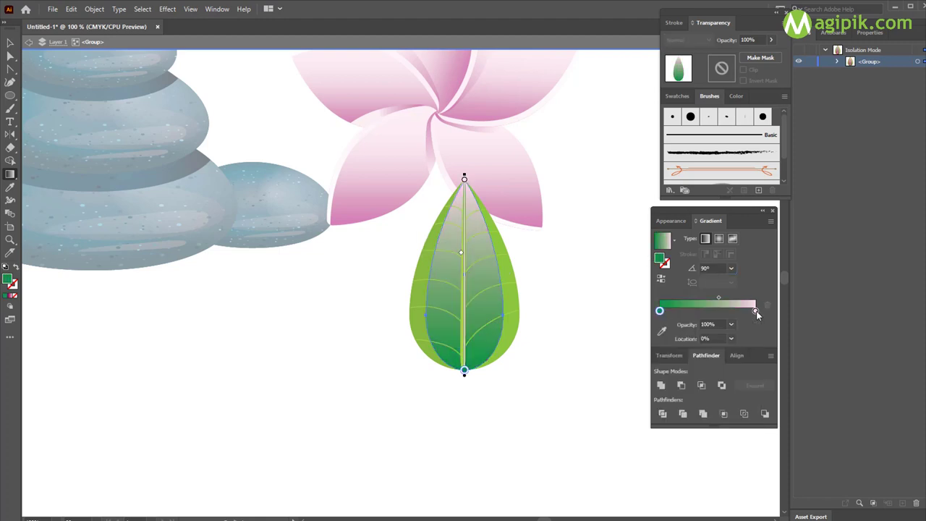
{"action": "double_click", "coordinate": [660, 311]}
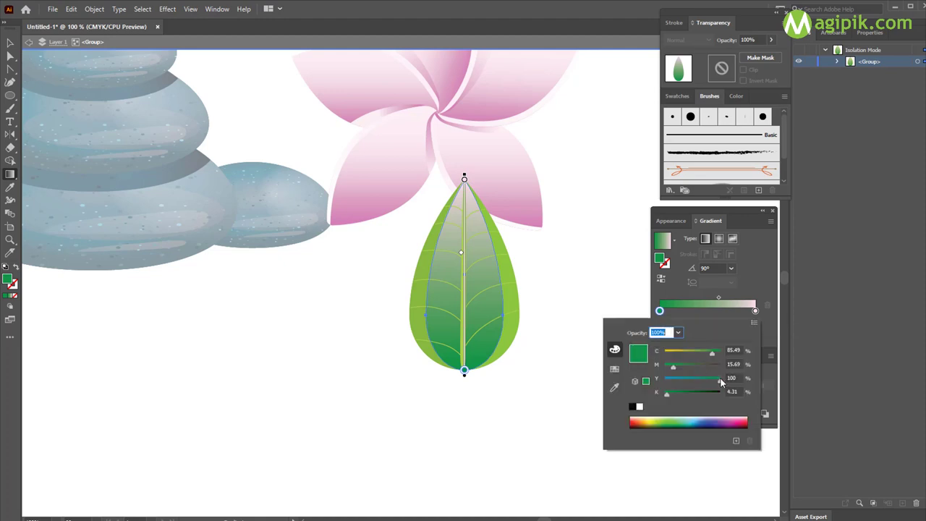
{"action": "mouse_move", "coordinate": [674, 367]}
{"action": "left_mouse_down"}
{"action": "mouse_move", "coordinate": [662, 366]}
{"action": "mouse_move", "coordinate": [699, 356]}
{"action": "left_mouse_up"}
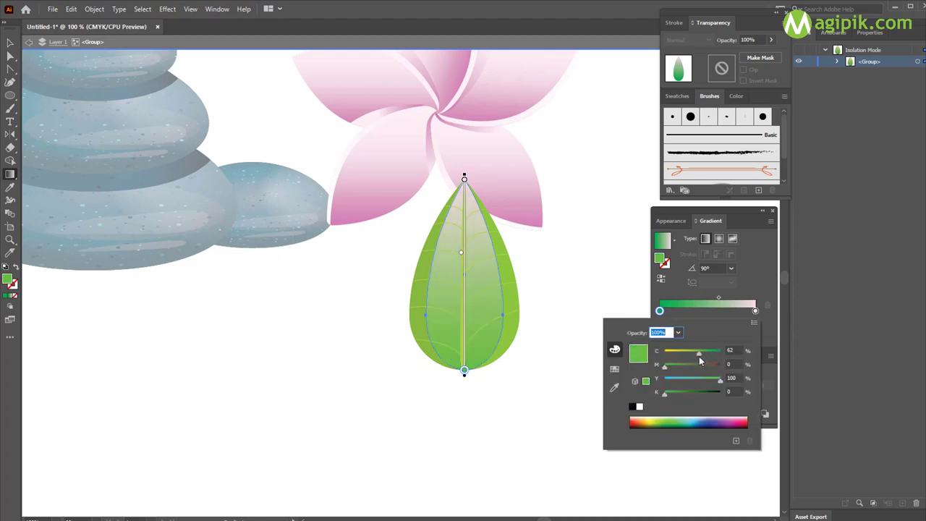
Step: Make the end gradient stop light green and exit isolation mode
{"action": "left_click", "coordinate": [755, 311]}
{"action": "double_click", "coordinate": [755, 311]}
{"action": "left_click_drag", "start_coordinate": [673, 365], "coordinate": [663, 365]}
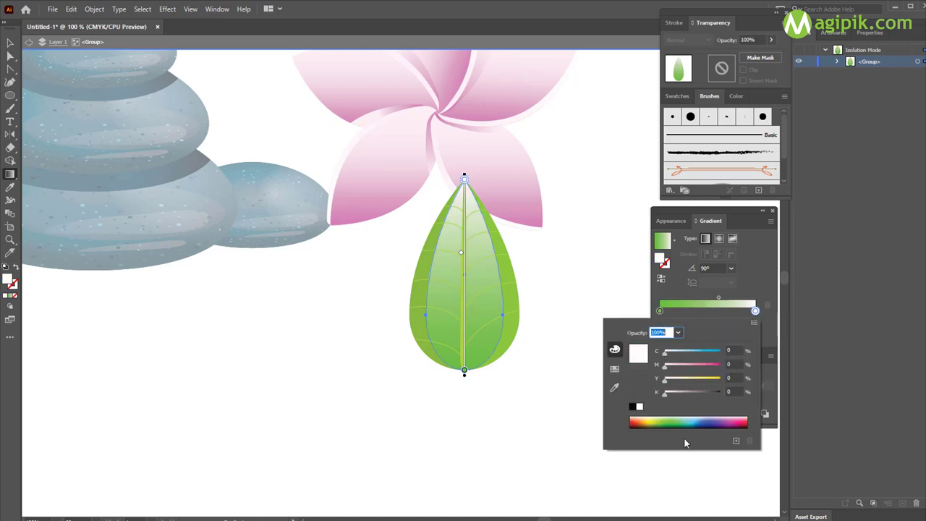
{"action": "left_click", "coordinate": [672, 419]}
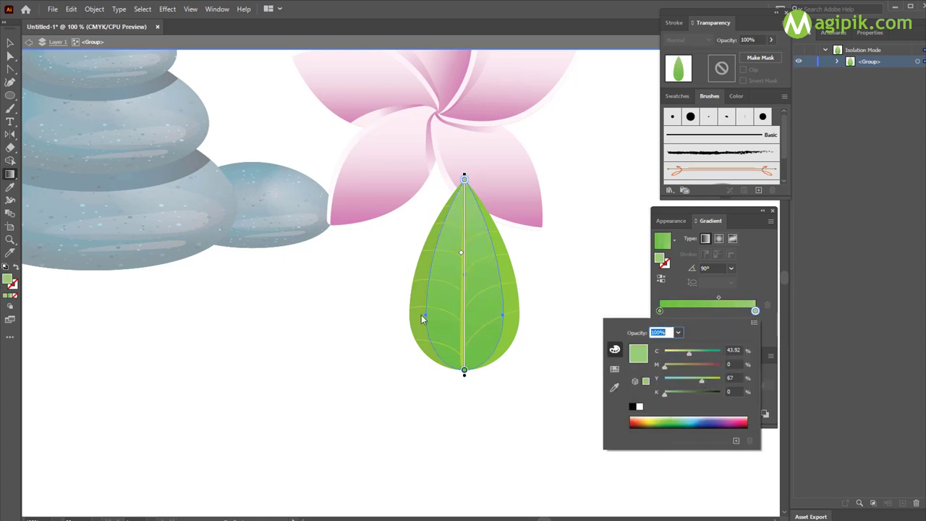
{"action": "key", "text": "Escape"}
{"action": "left_click", "coordinate": [29, 43]}
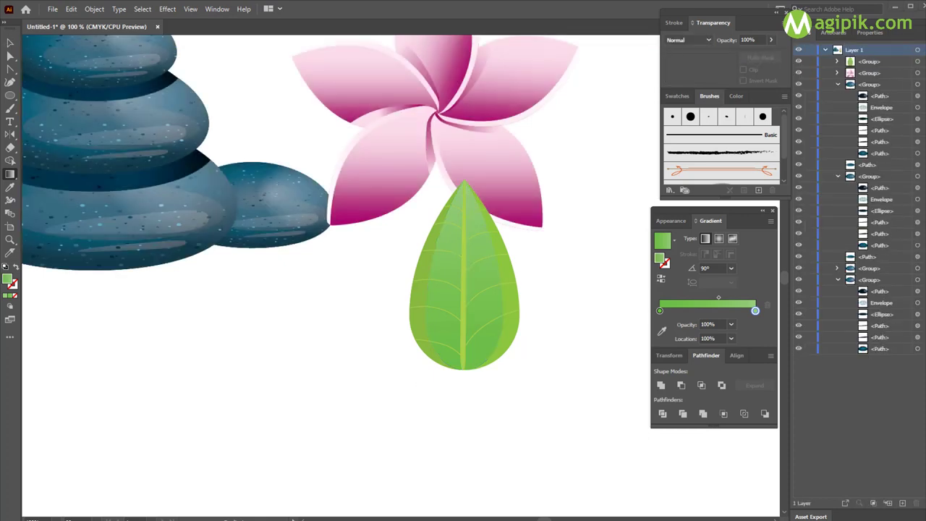
Step: Place the pink flower on the stone stack, rotated about 14° counter-clockwise
{"action": "scroll", "coordinate": [485, 337], "scroll_direction": "down", "scroll_amount": 2}
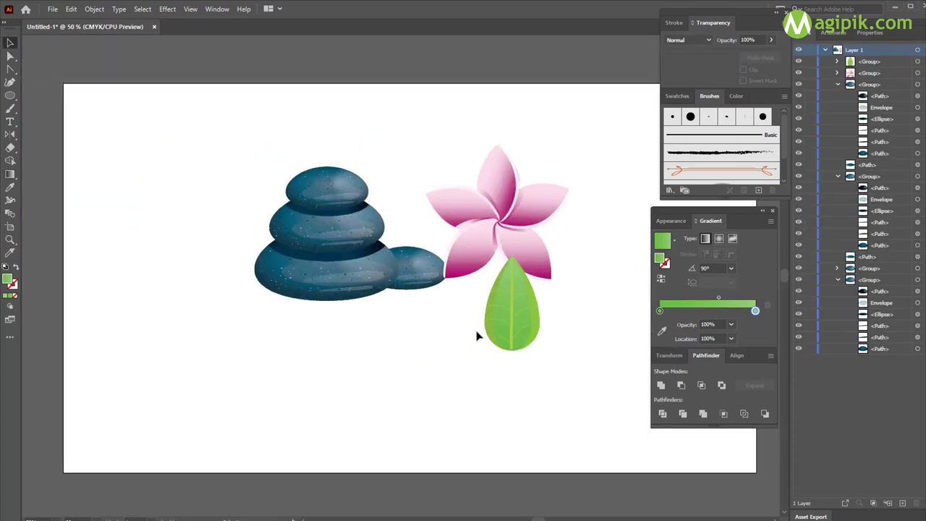
{"action": "scroll", "coordinate": [479, 335], "scroll_direction": "up", "scroll_amount": 1}
{"action": "scroll", "coordinate": [392, 327], "scroll_direction": "left", "scroll_amount": 2}
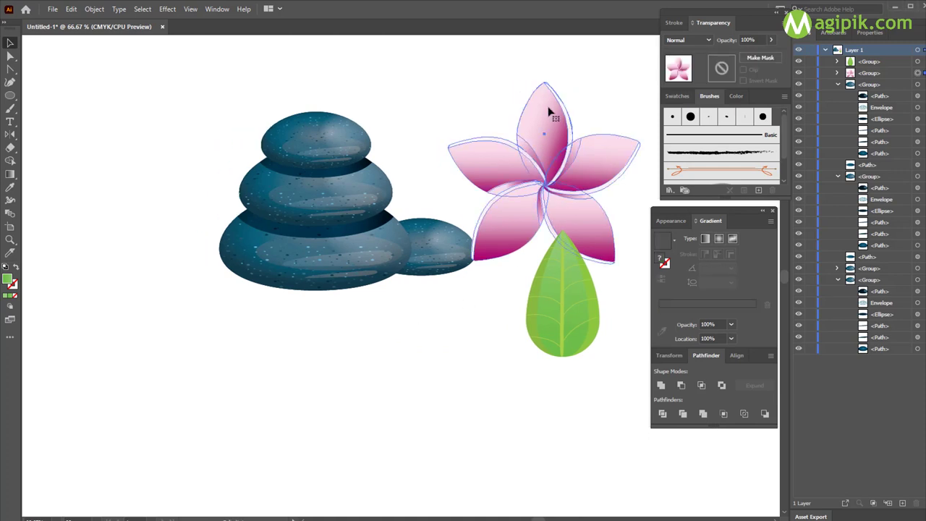
{"action": "left_click_drag", "start_coordinate": [524, 201], "coordinate": [239, 146]}
{"action": "scroll", "coordinate": [282, 150], "scroll_direction": "left", "scroll_amount": 5}
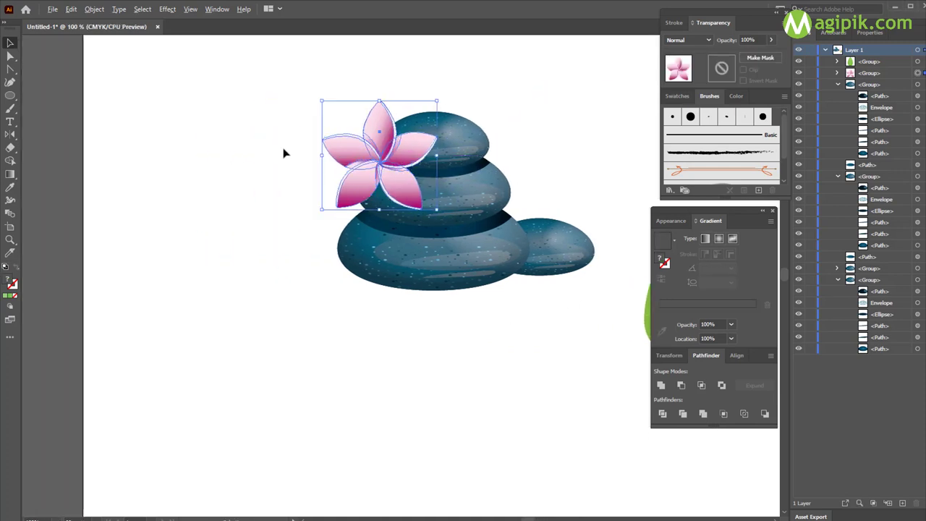
{"action": "scroll", "coordinate": [340, 144], "scroll_direction": "up", "scroll_amount": 1}
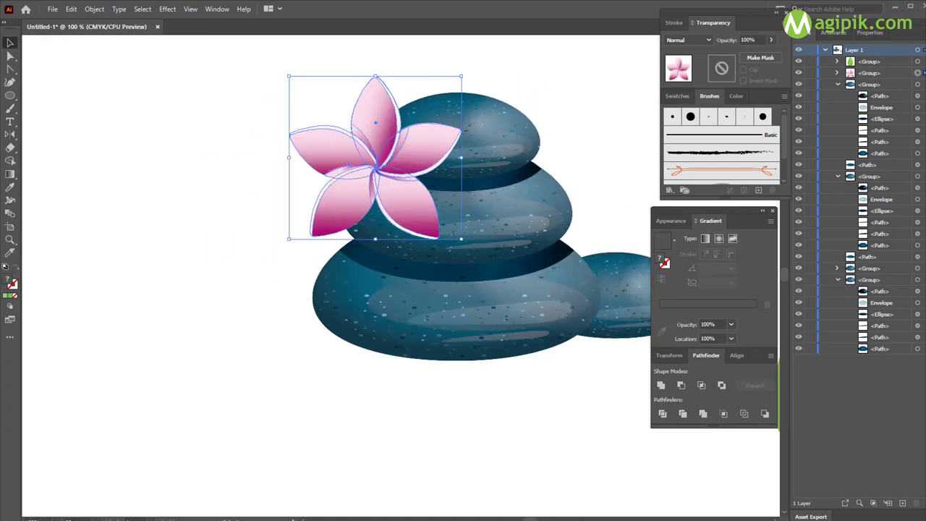
{"action": "left_click_drag", "start_coordinate": [463, 77], "coordinate": [424, 109]}
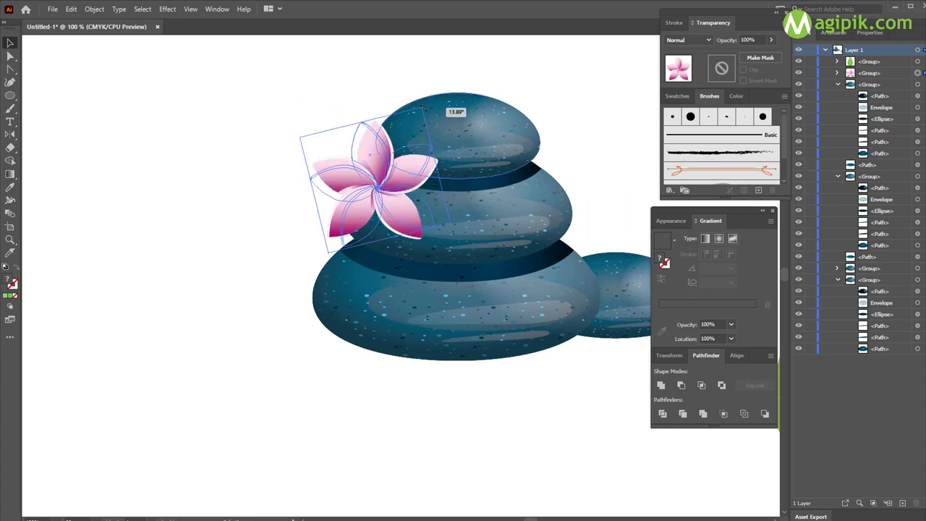
{"action": "left_click_drag", "start_coordinate": [403, 196], "coordinate": [403, 181]}
{"action": "left_click", "coordinate": [512, 128]}
{"action": "scroll", "coordinate": [570, 127], "scroll_direction": "right", "scroll_amount": 2}
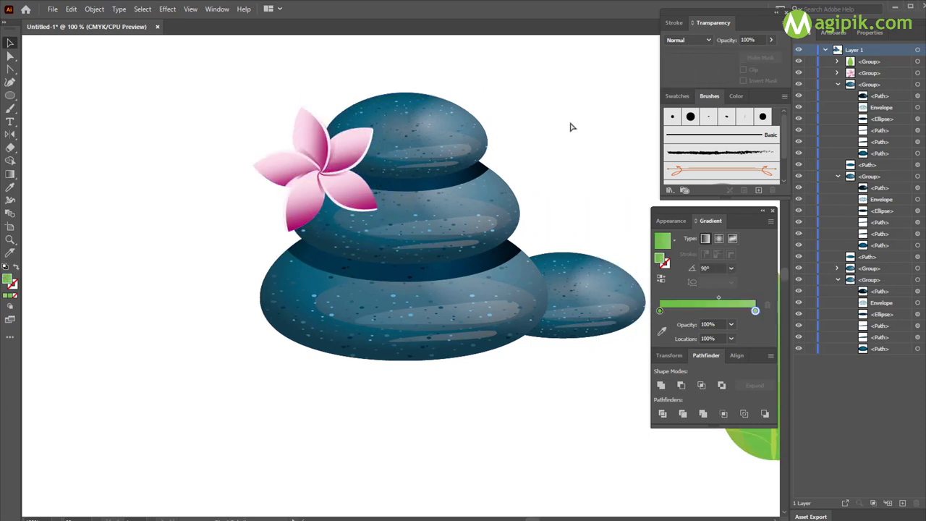
{"action": "scroll", "coordinate": [610, 314], "scroll_direction": "right", "scroll_amount": 2}
Step: Move the green leaf behind the flower at upper left, then shrink and rotate it
{"action": "left_click", "coordinate": [630, 434]}
{"action": "left_click_drag", "start_coordinate": [630, 434], "coordinate": [222, 199]}
{"action": "scroll", "coordinate": [215, 197], "scroll_direction": "left", "scroll_amount": 2}
{"action": "scroll", "coordinate": [215, 198], "scroll_direction": "up", "scroll_amount": 1}
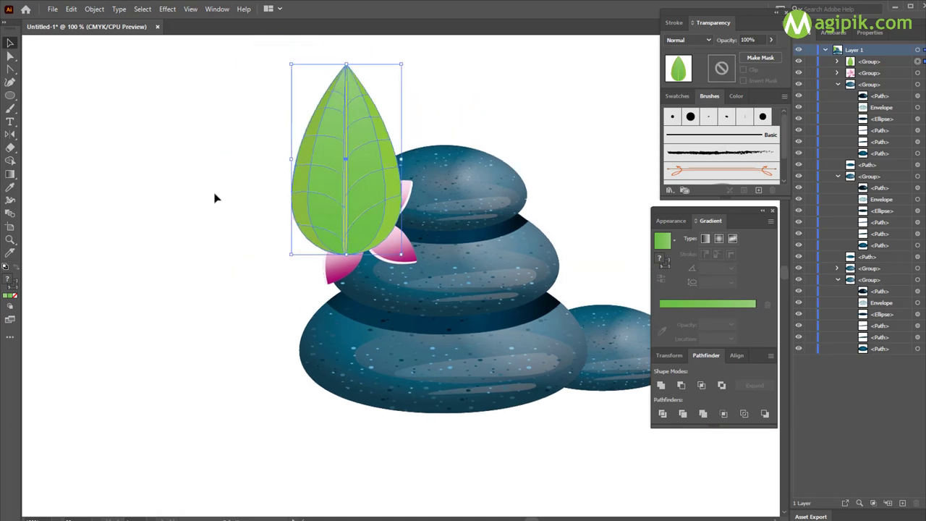
{"action": "key", "text": "ctrl+shift+bracketleft"}
{"action": "mouse_move", "coordinate": [346, 64]}
{"action": "left_mouse_down"}
{"action": "mouse_move", "coordinate": [346, 123]}
{"action": "mouse_move", "coordinate": [341, 116]}
{"action": "mouse_move", "coordinate": [295, 161]}
{"action": "mouse_move", "coordinate": [357, 283]}
{"action": "mouse_move", "coordinate": [311, 266]}
{"action": "left_mouse_up"}
{"action": "left_click", "coordinate": [223, 255]}
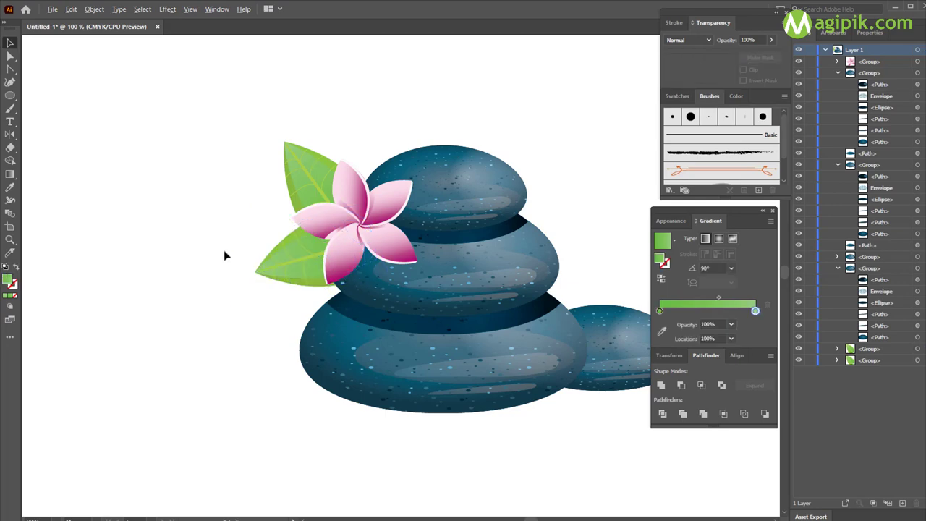
{"action": "key", "text": "ctrl+minus"}
{"action": "key", "text": "ctrl+minus"}
{"action": "key", "text": "ctrl+minus"}
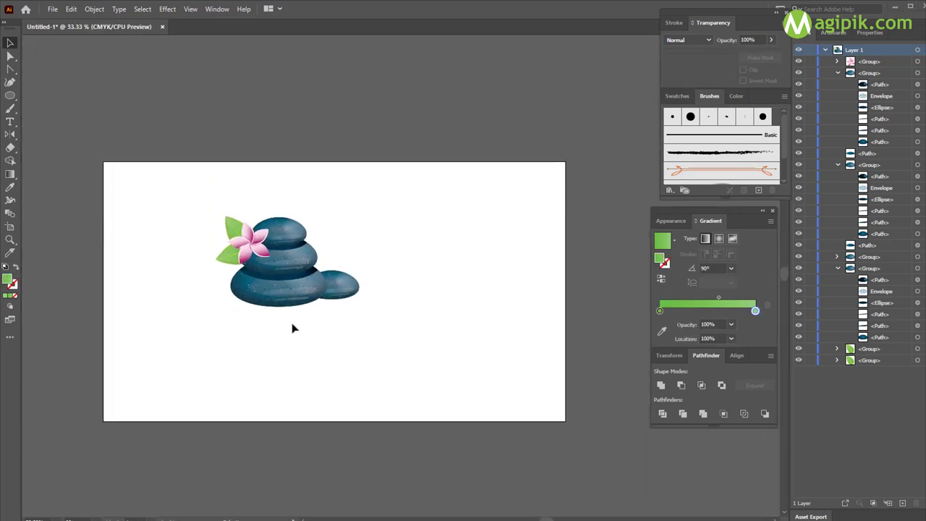
Step: Select all the spa artwork and convert its strokes to outlines
{"action": "left_click_drag", "start_coordinate": [193, 130], "coordinate": [474, 316]}
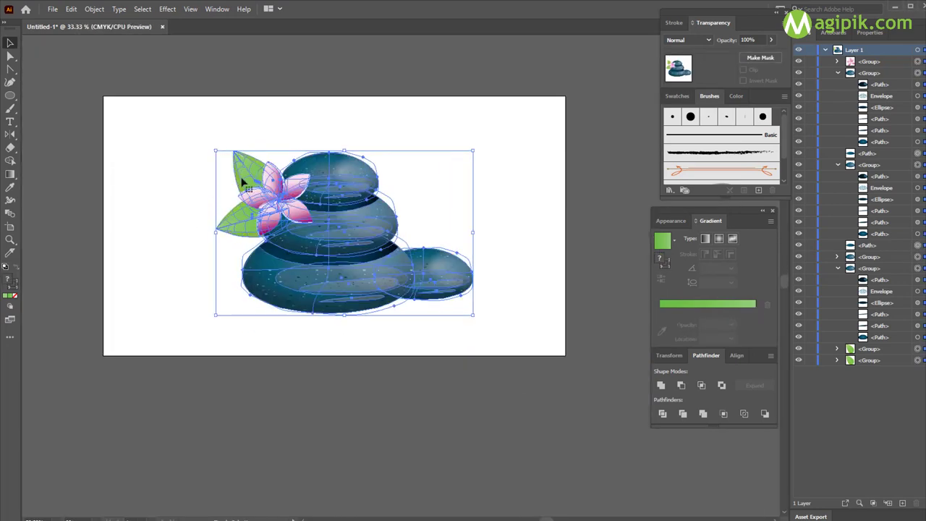
{"action": "left_click_drag", "start_coordinate": [216, 150], "coordinate": [165, 117]}
{"action": "key", "text": "ctrl+z"}
{"action": "key", "text": "ctrl+z"}
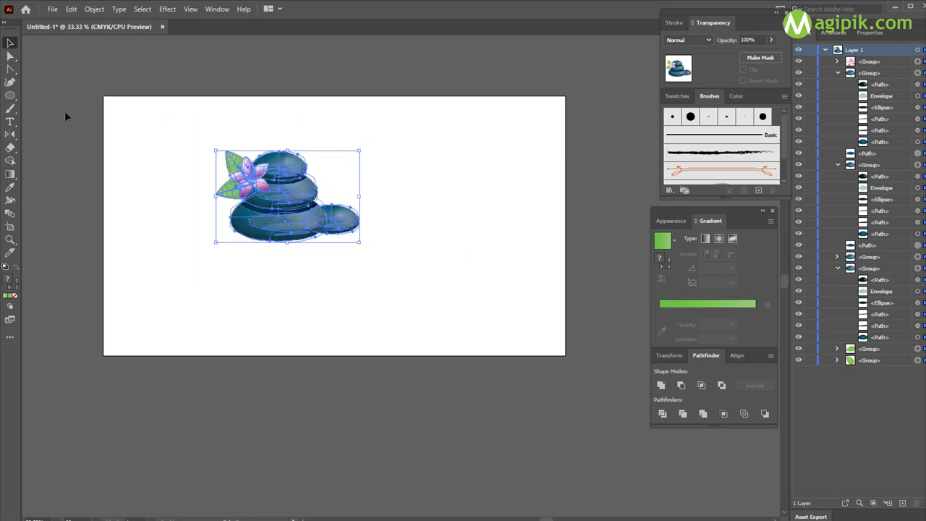
{"action": "left_click", "coordinate": [94, 9]}
{"action": "left_click", "coordinate": [341, 295]}
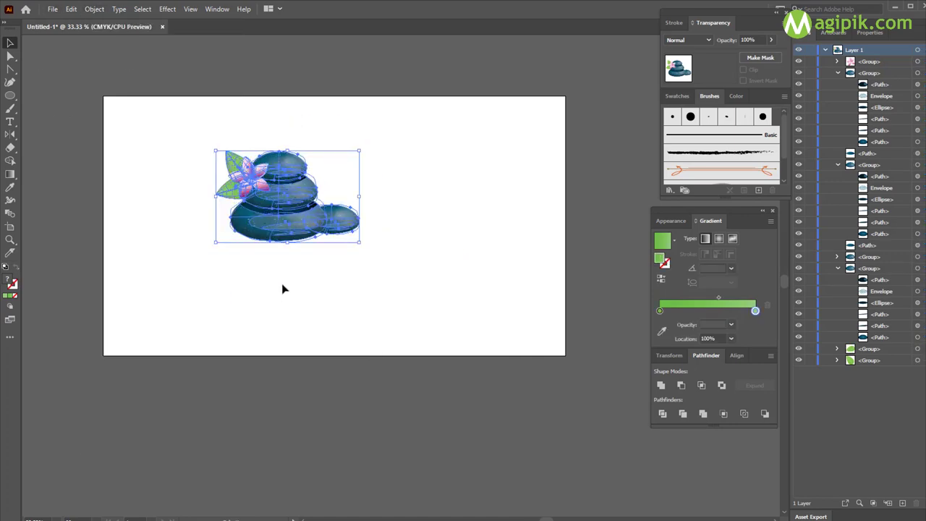
Step: Scale the whole artwork up to fill more of the artboard
{"action": "left_click_drag", "start_coordinate": [187, 116], "coordinate": [503, 335]}
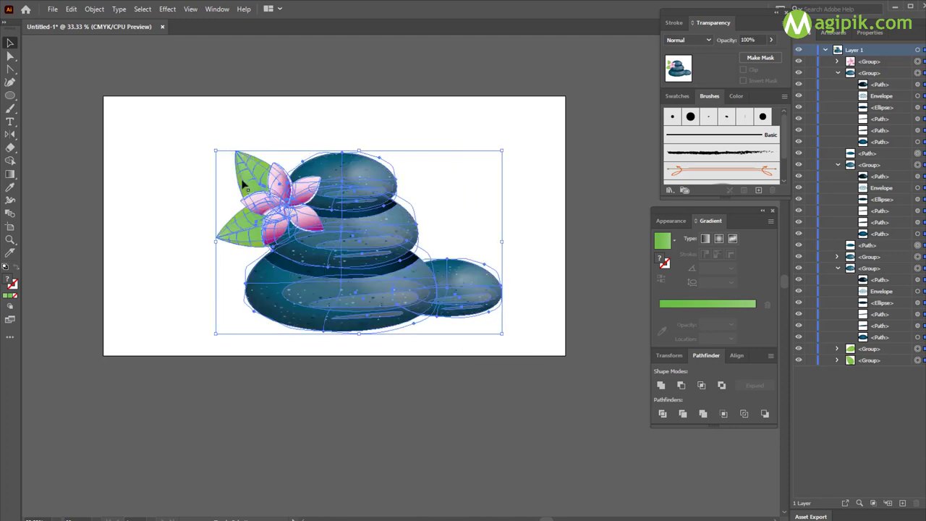
{"action": "left_click_drag", "start_coordinate": [215, 149], "coordinate": [173, 122]}
{"action": "left_click", "coordinate": [588, 191]}
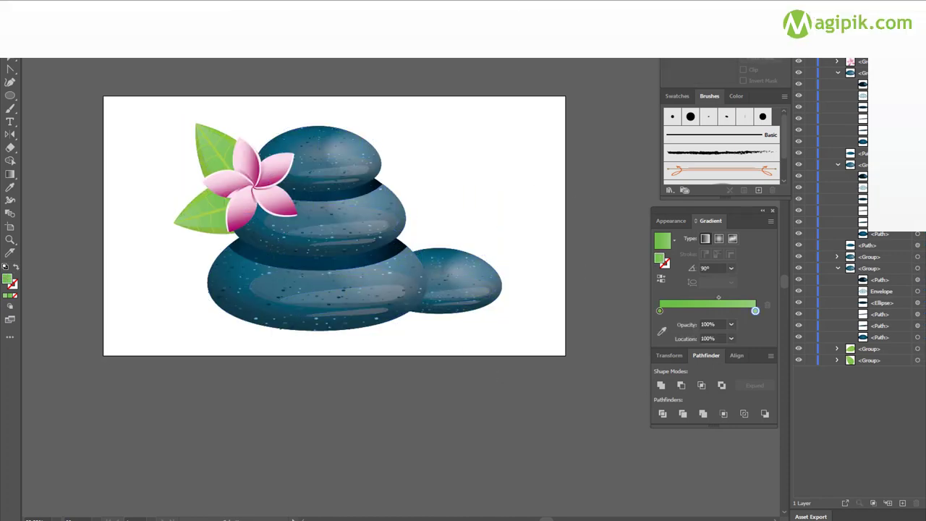